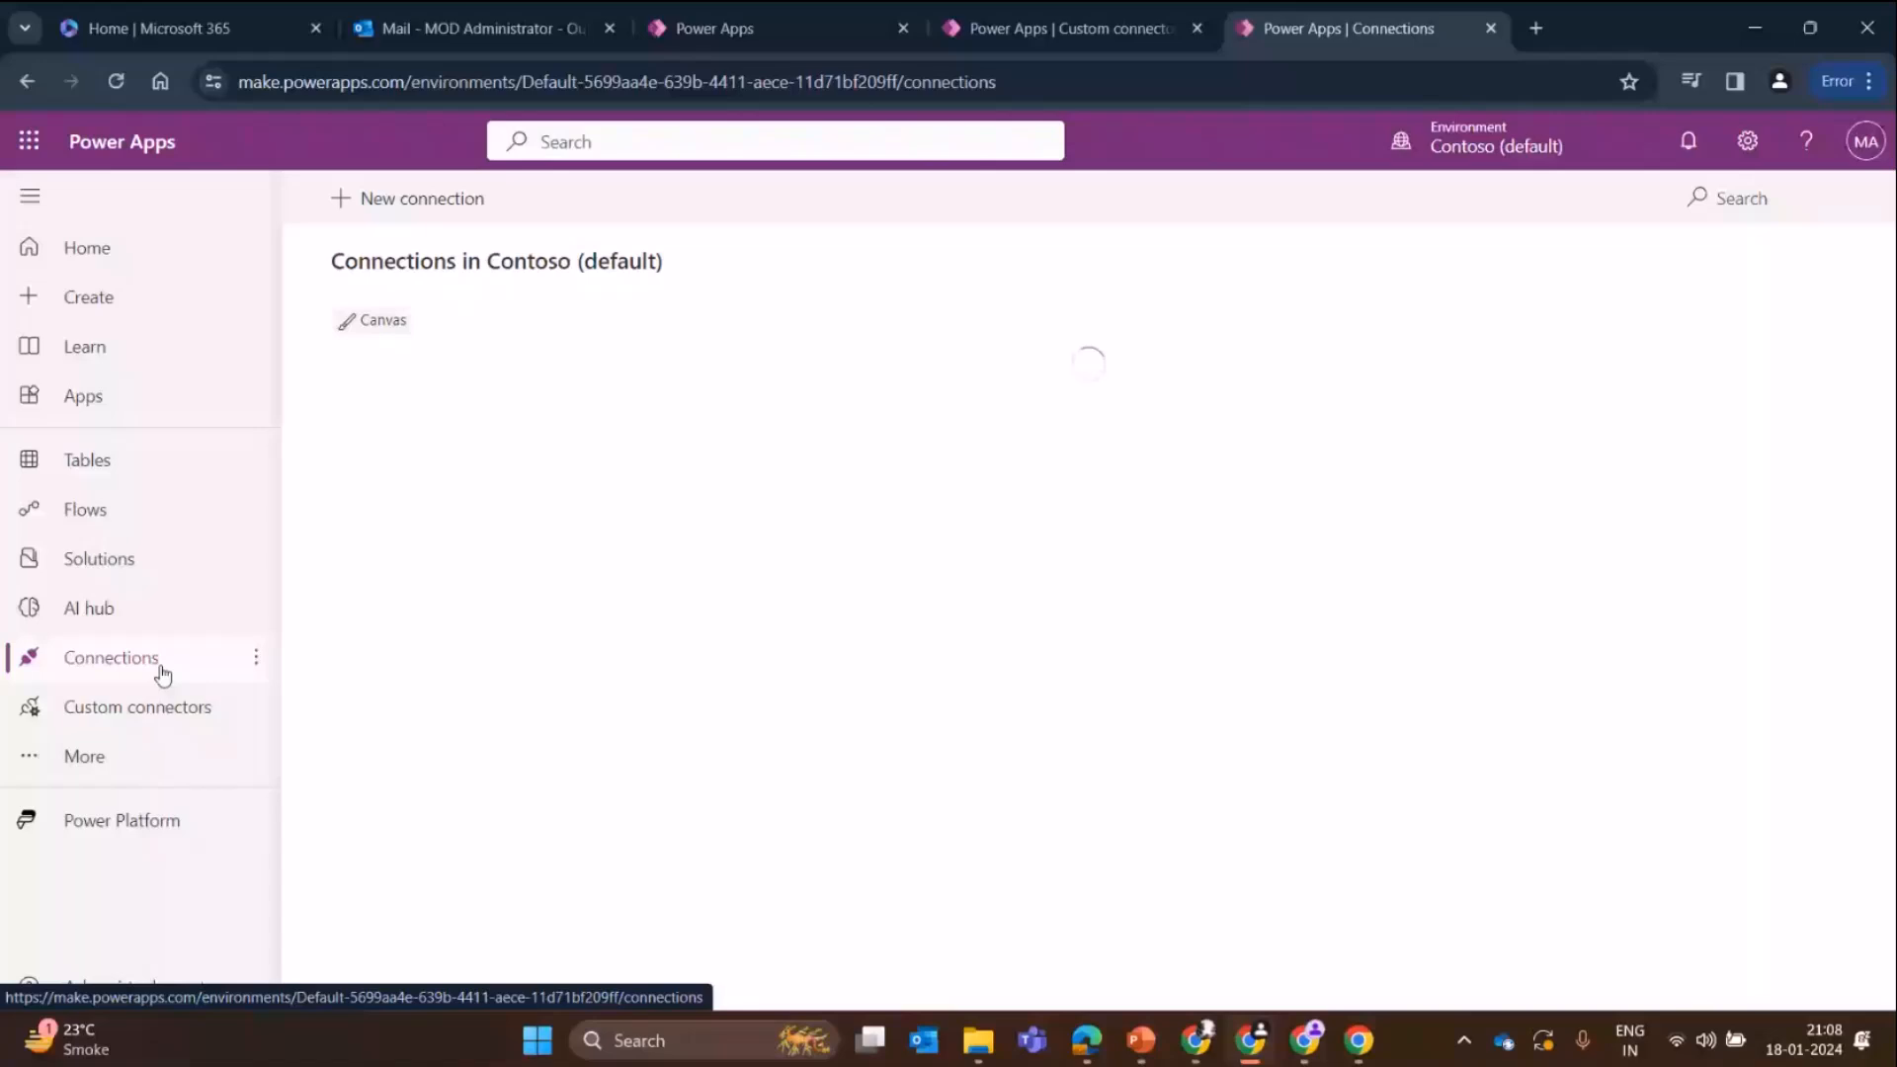
- Start a new connection and search the available connectors for sharepoint and for sql
click(396, 200)
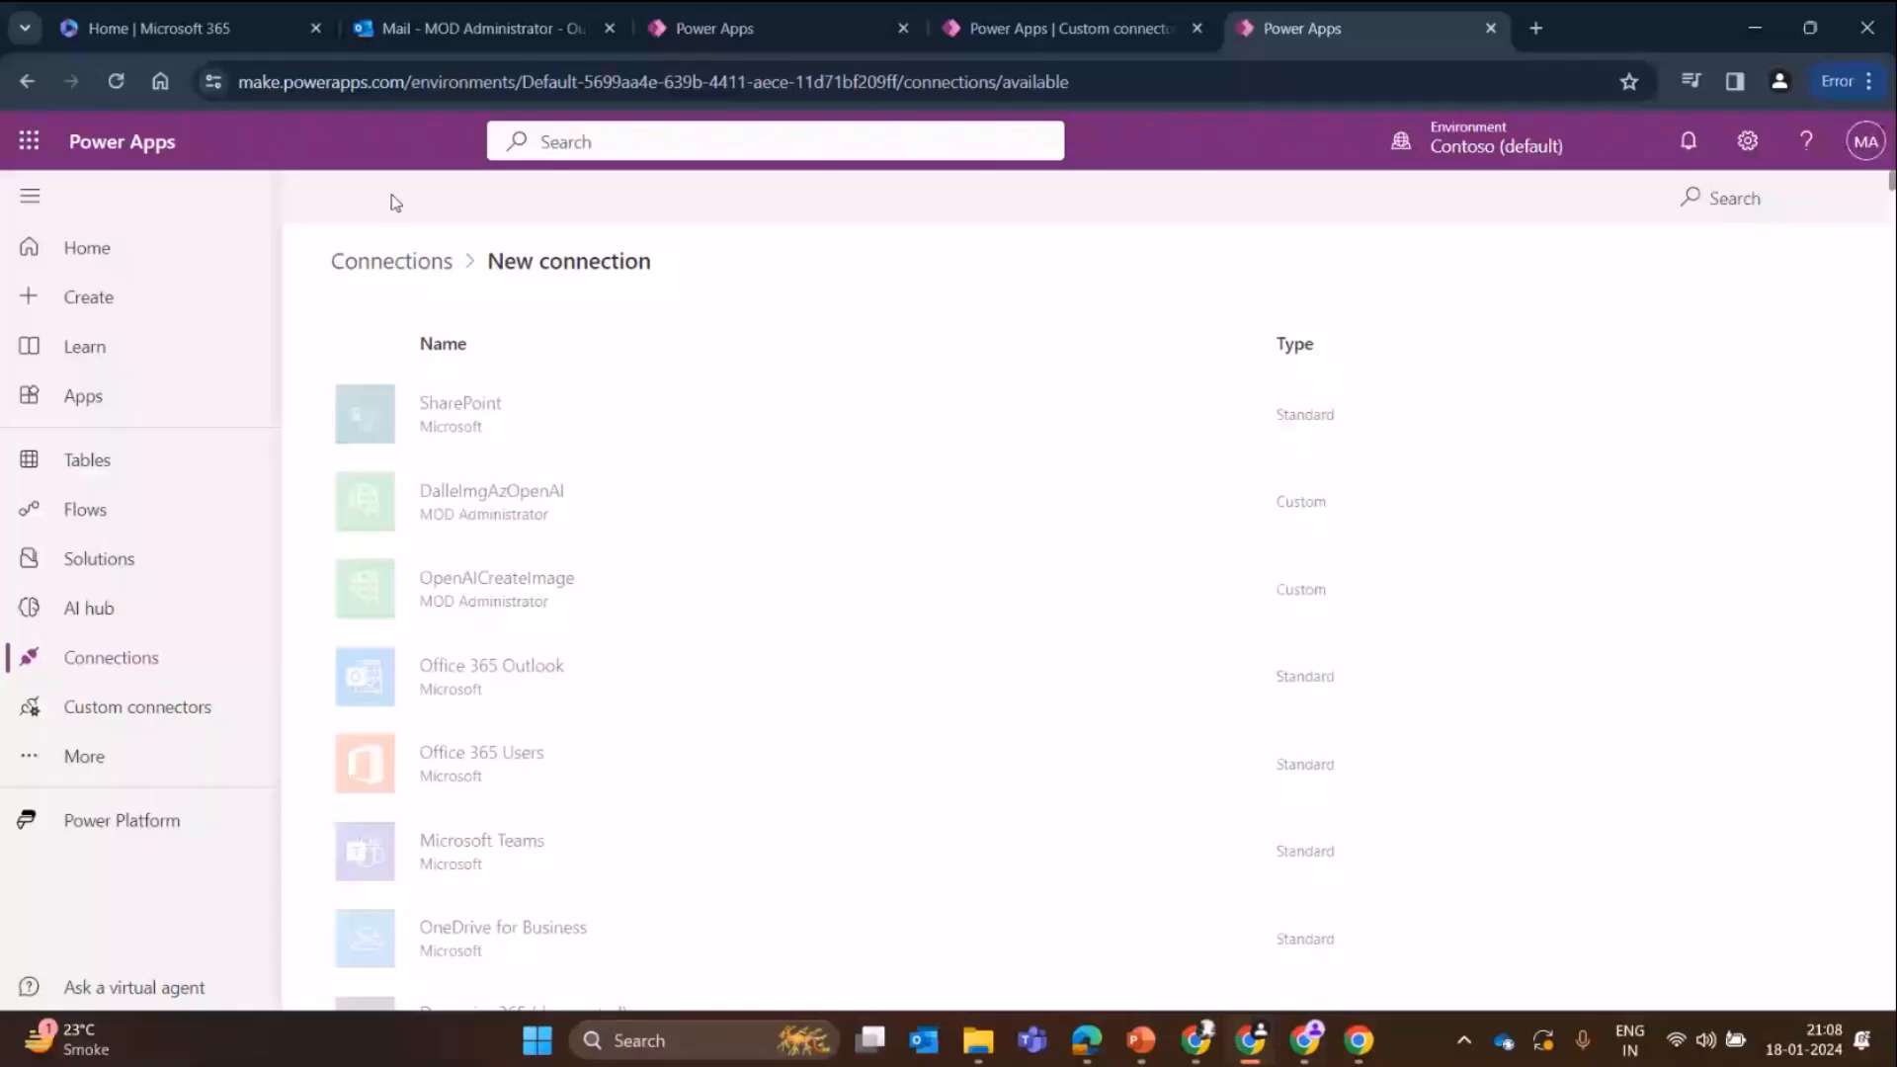
scroll(469, 866, down, 10)
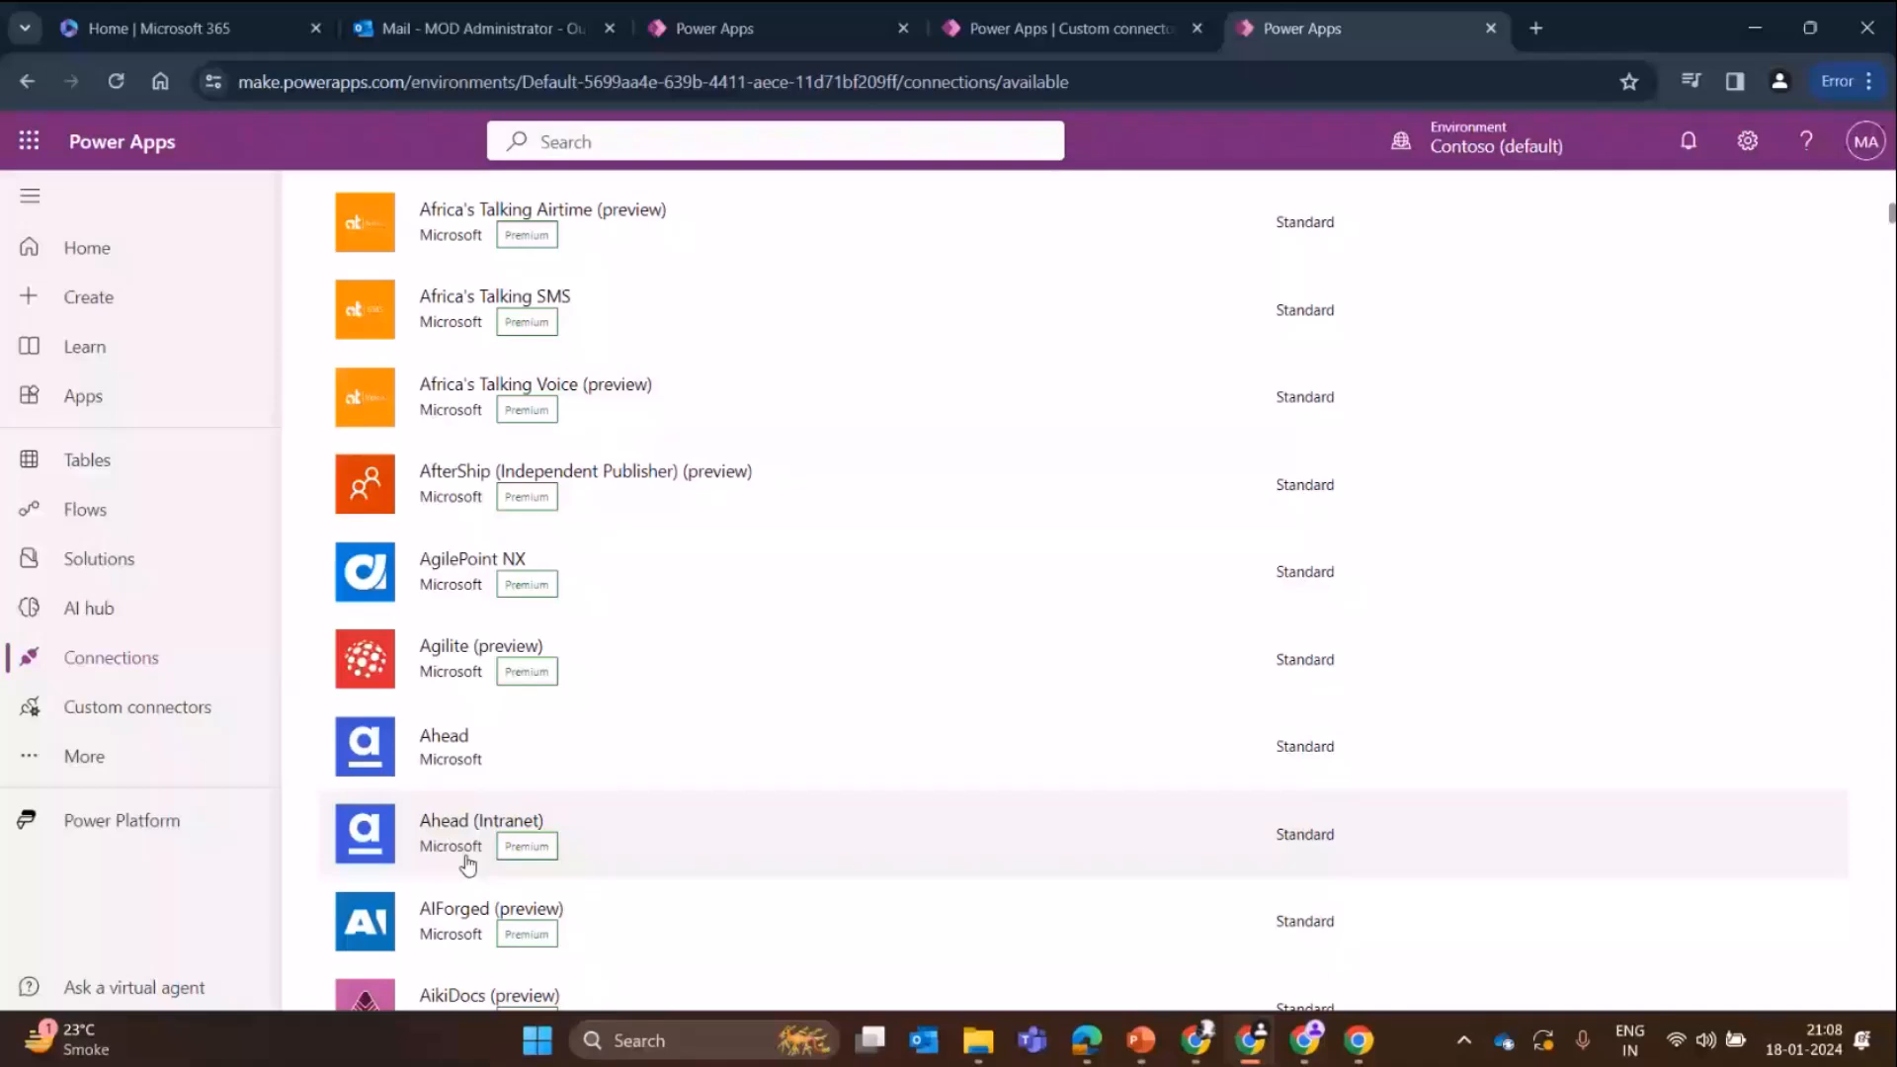
click(1742, 198)
text(sharepoi)
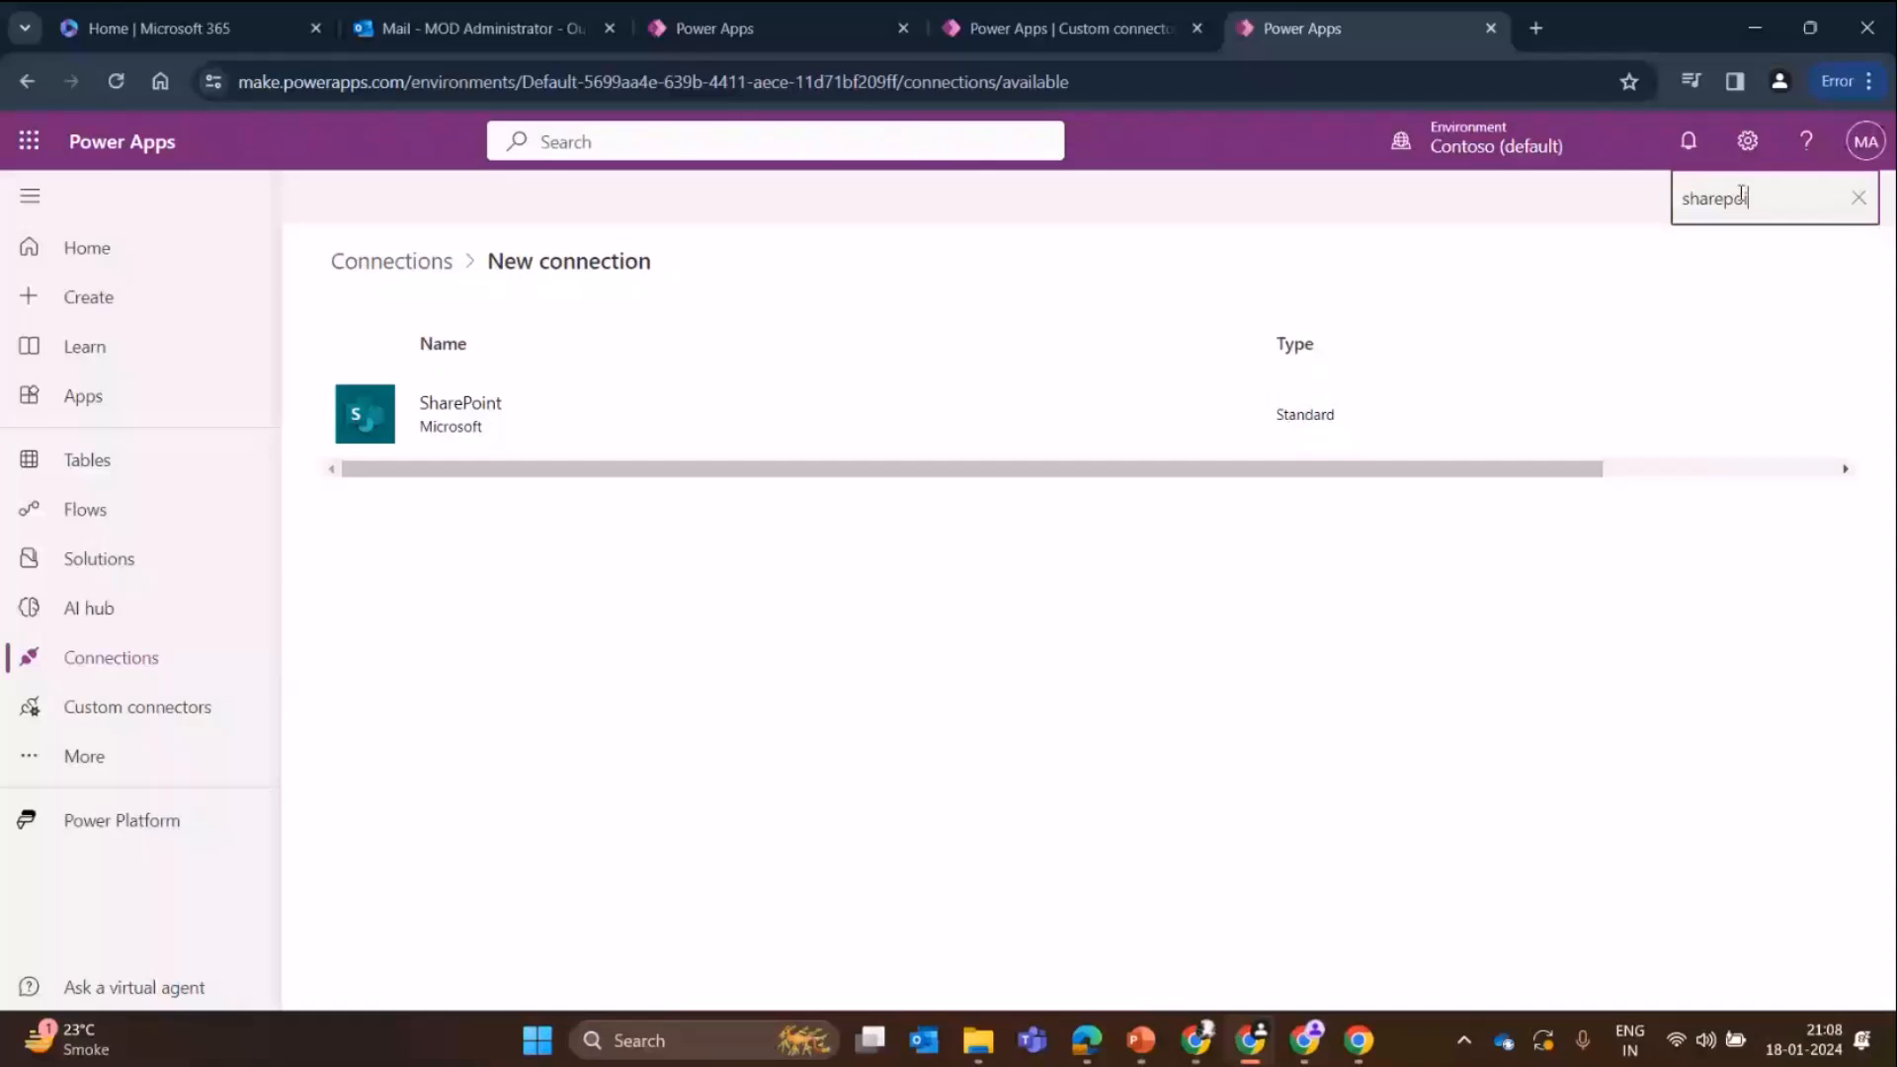
text(nt)
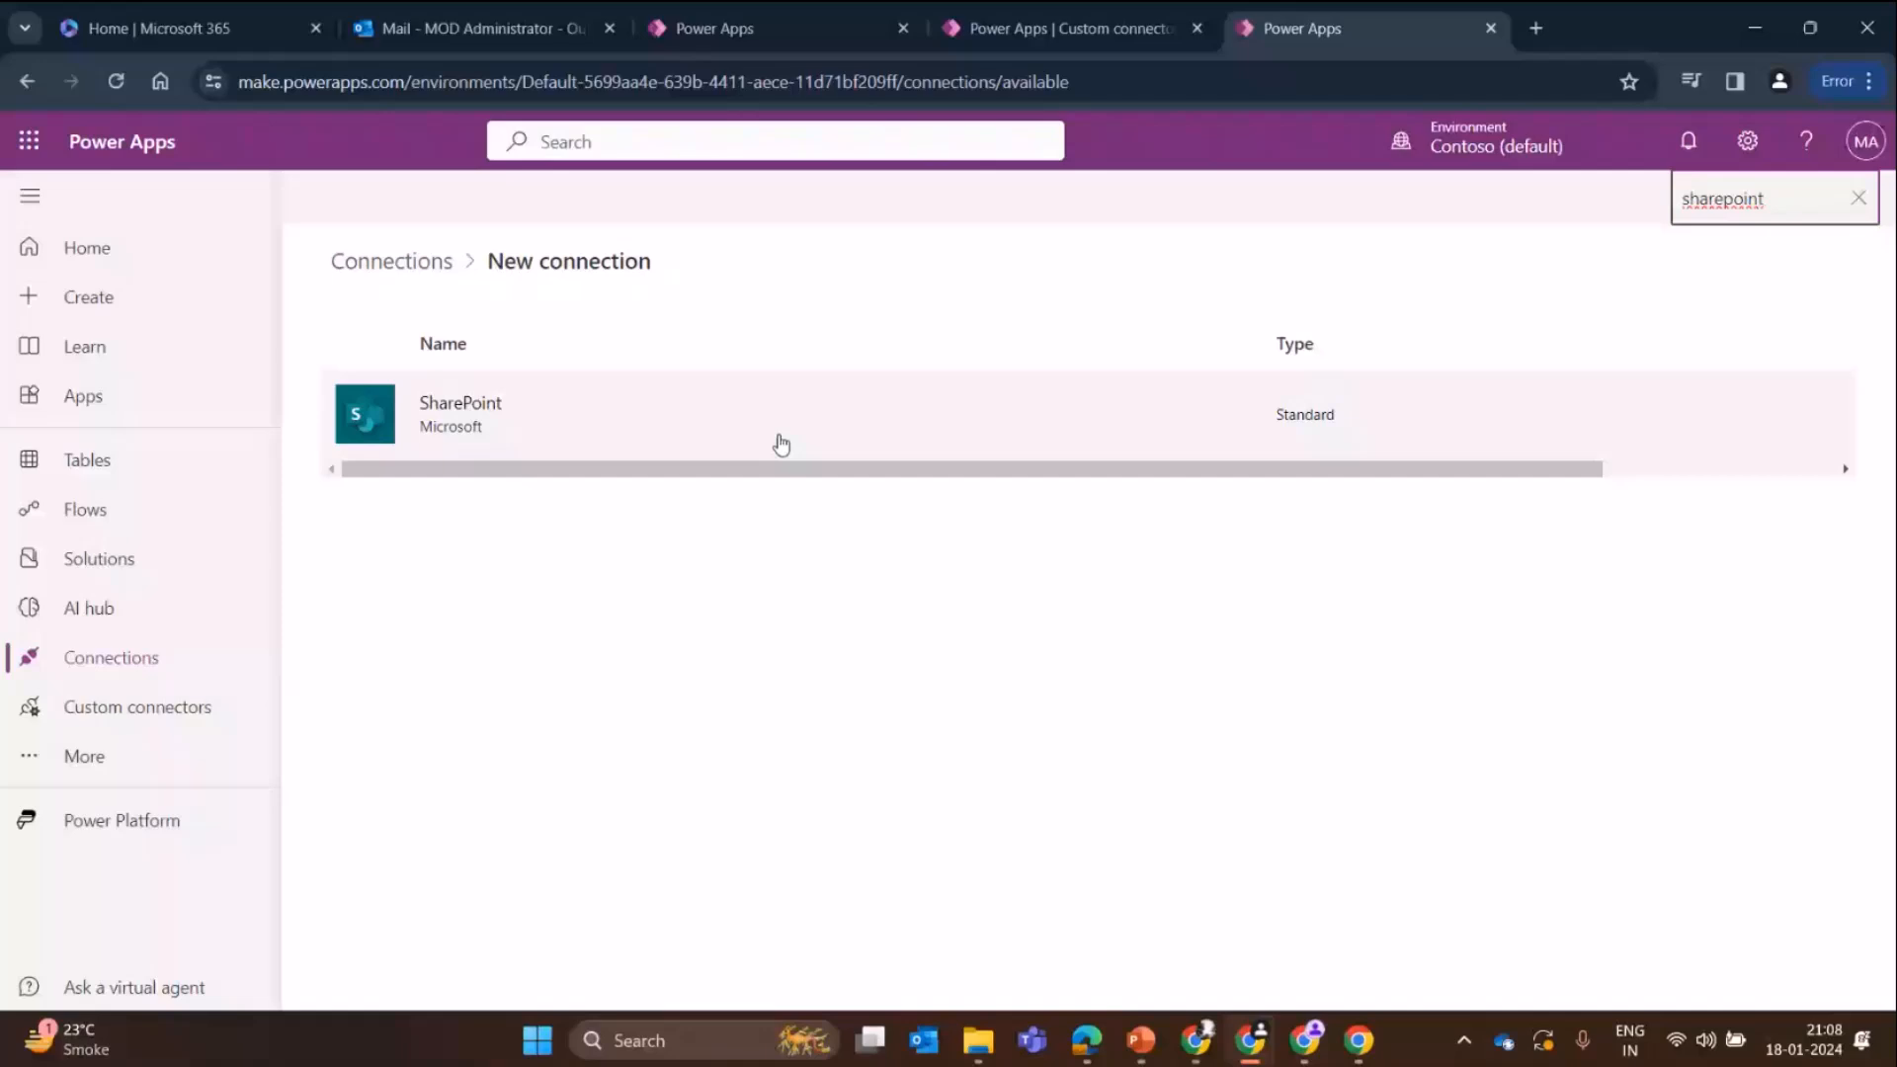
key(ctrl+a)
text(sql)
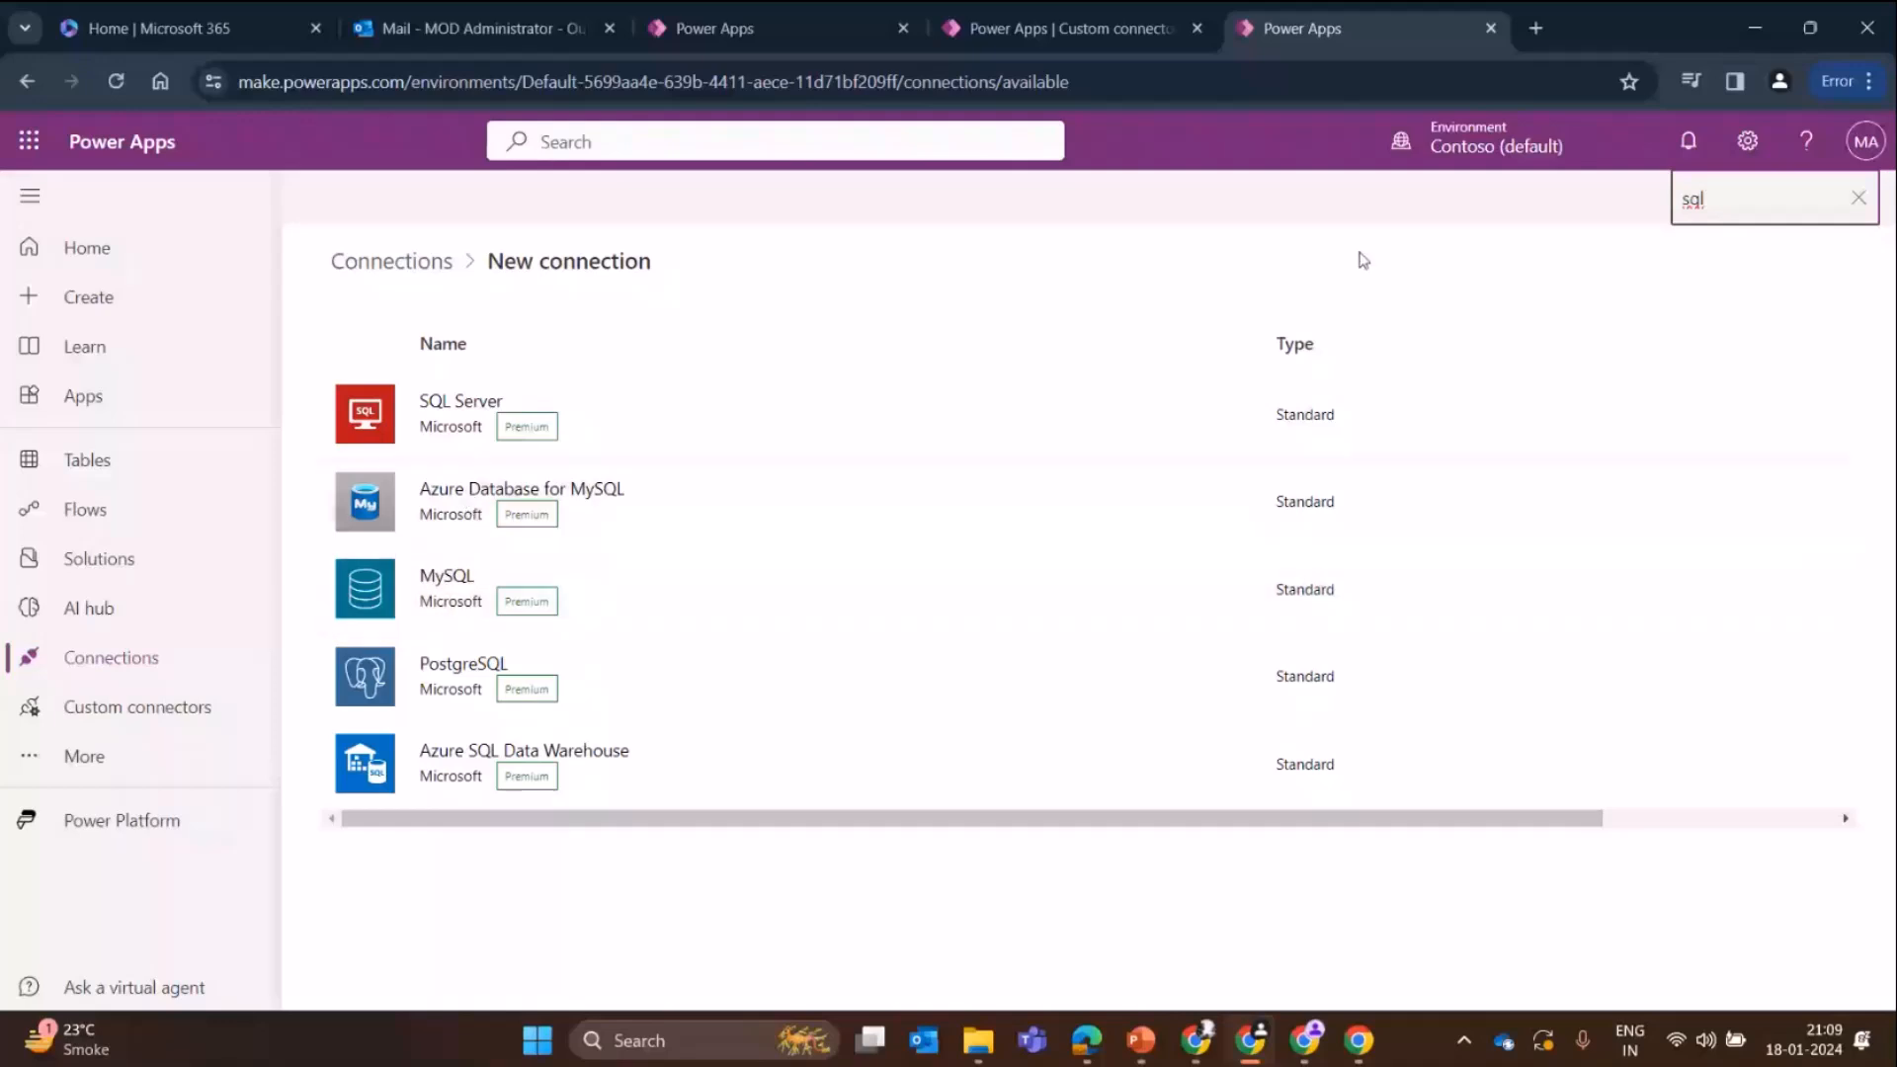
- Open the DalleImgAzOpenAI custom connector for editing
click(136, 725)
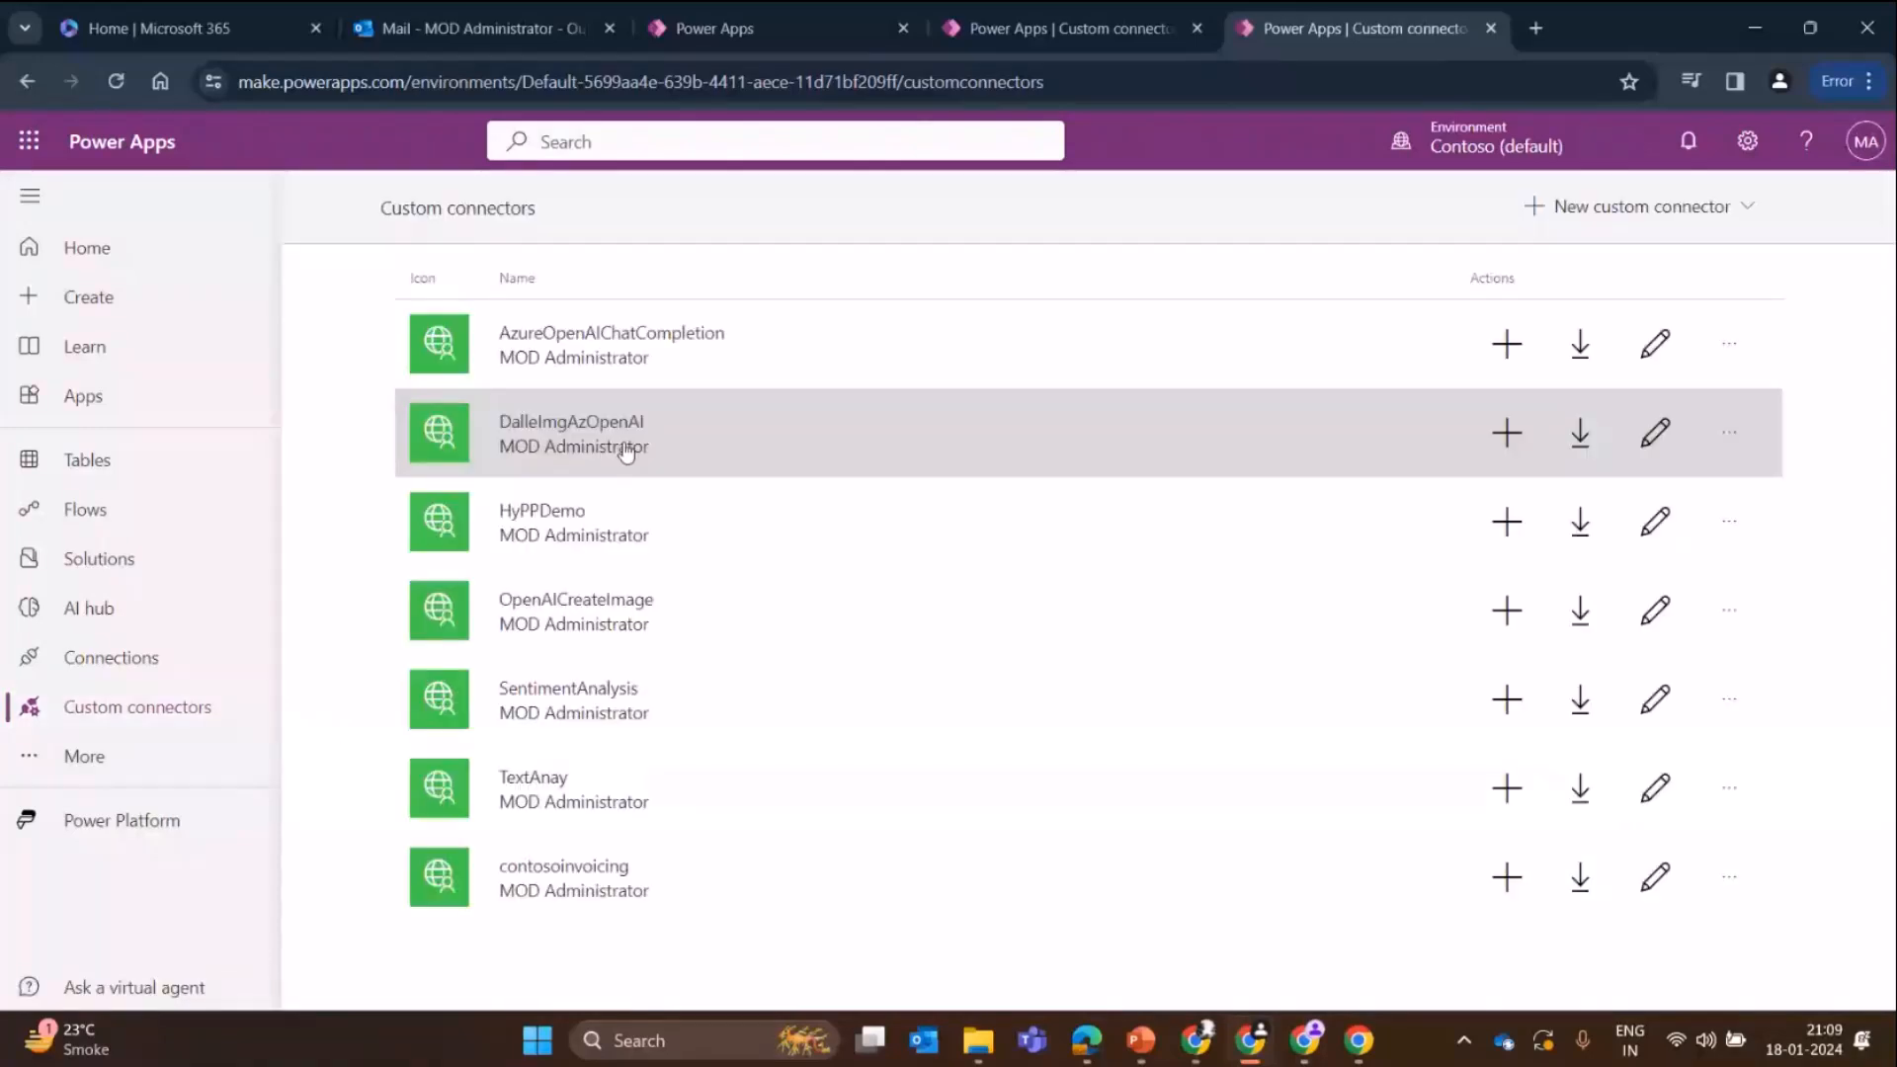
click(1653, 433)
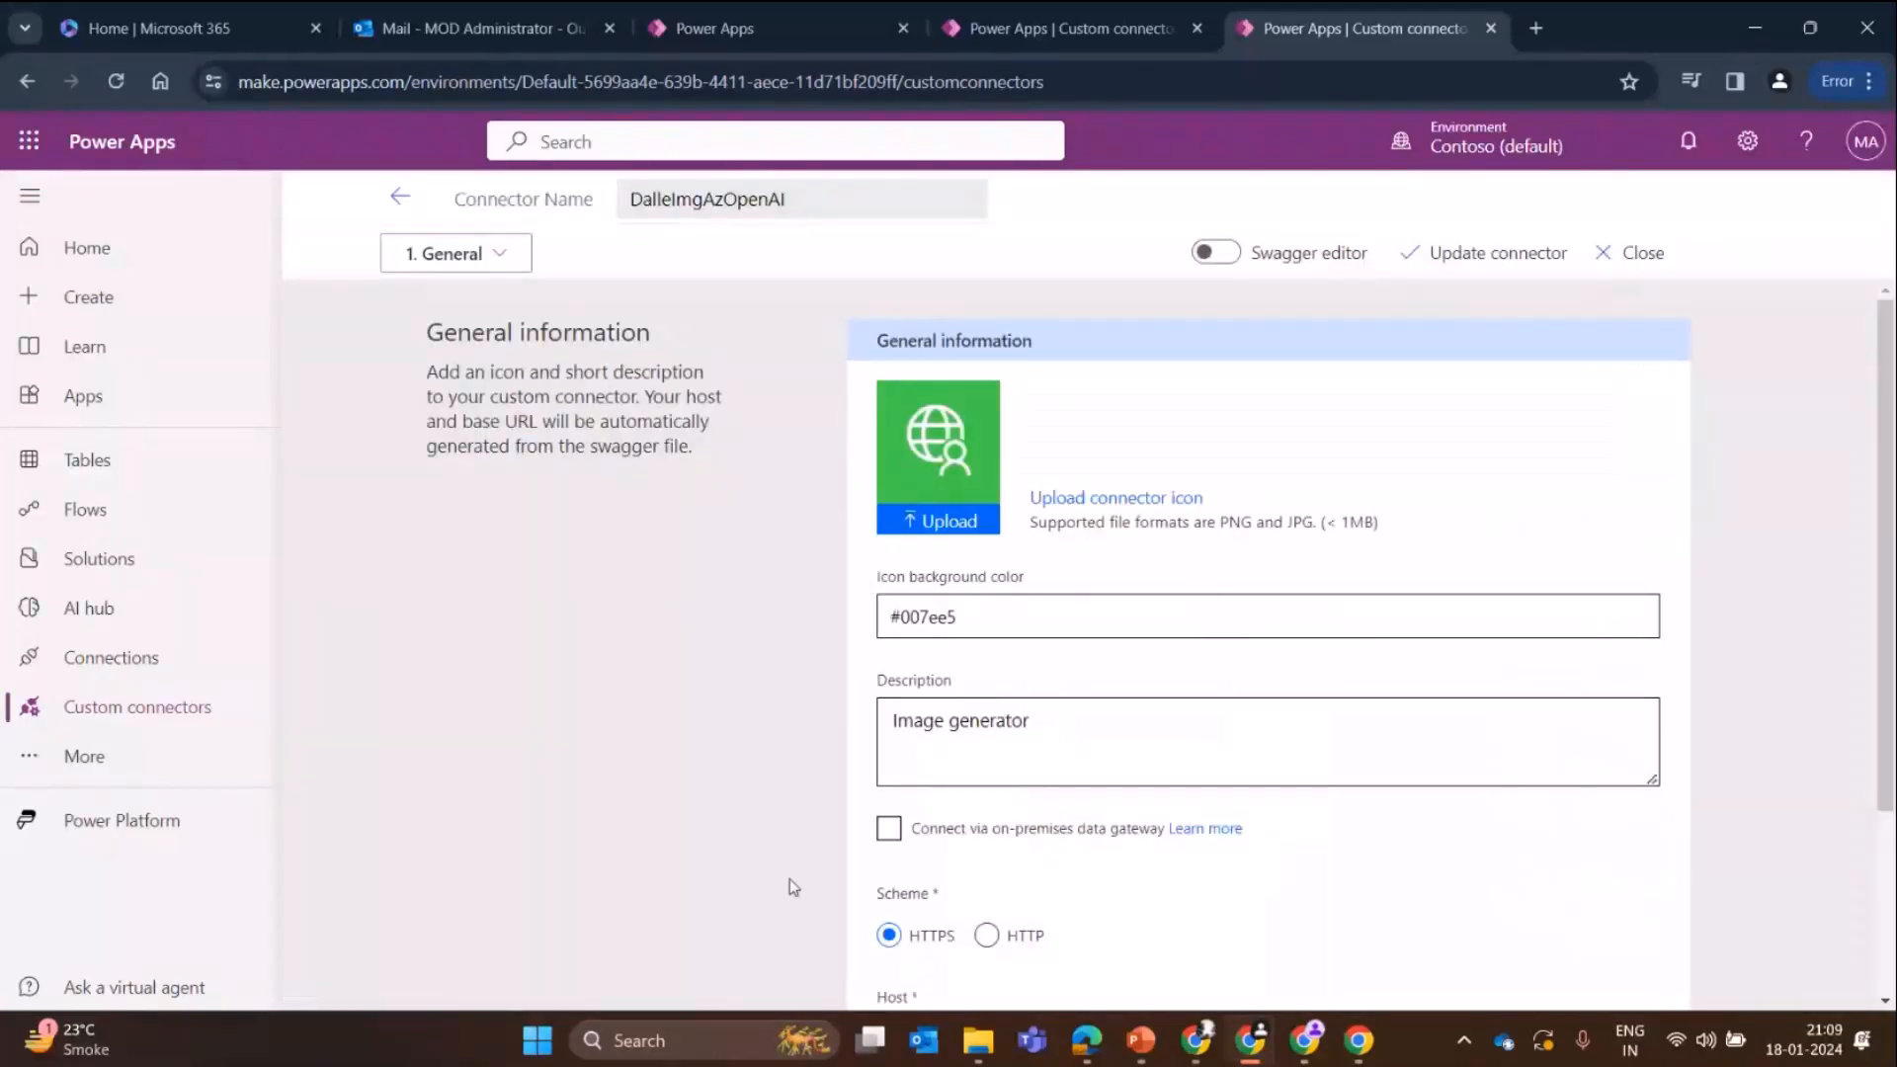
- Switch to the Microsoft Azure portal and open the Azure OpenAI service
click(1190, 1040)
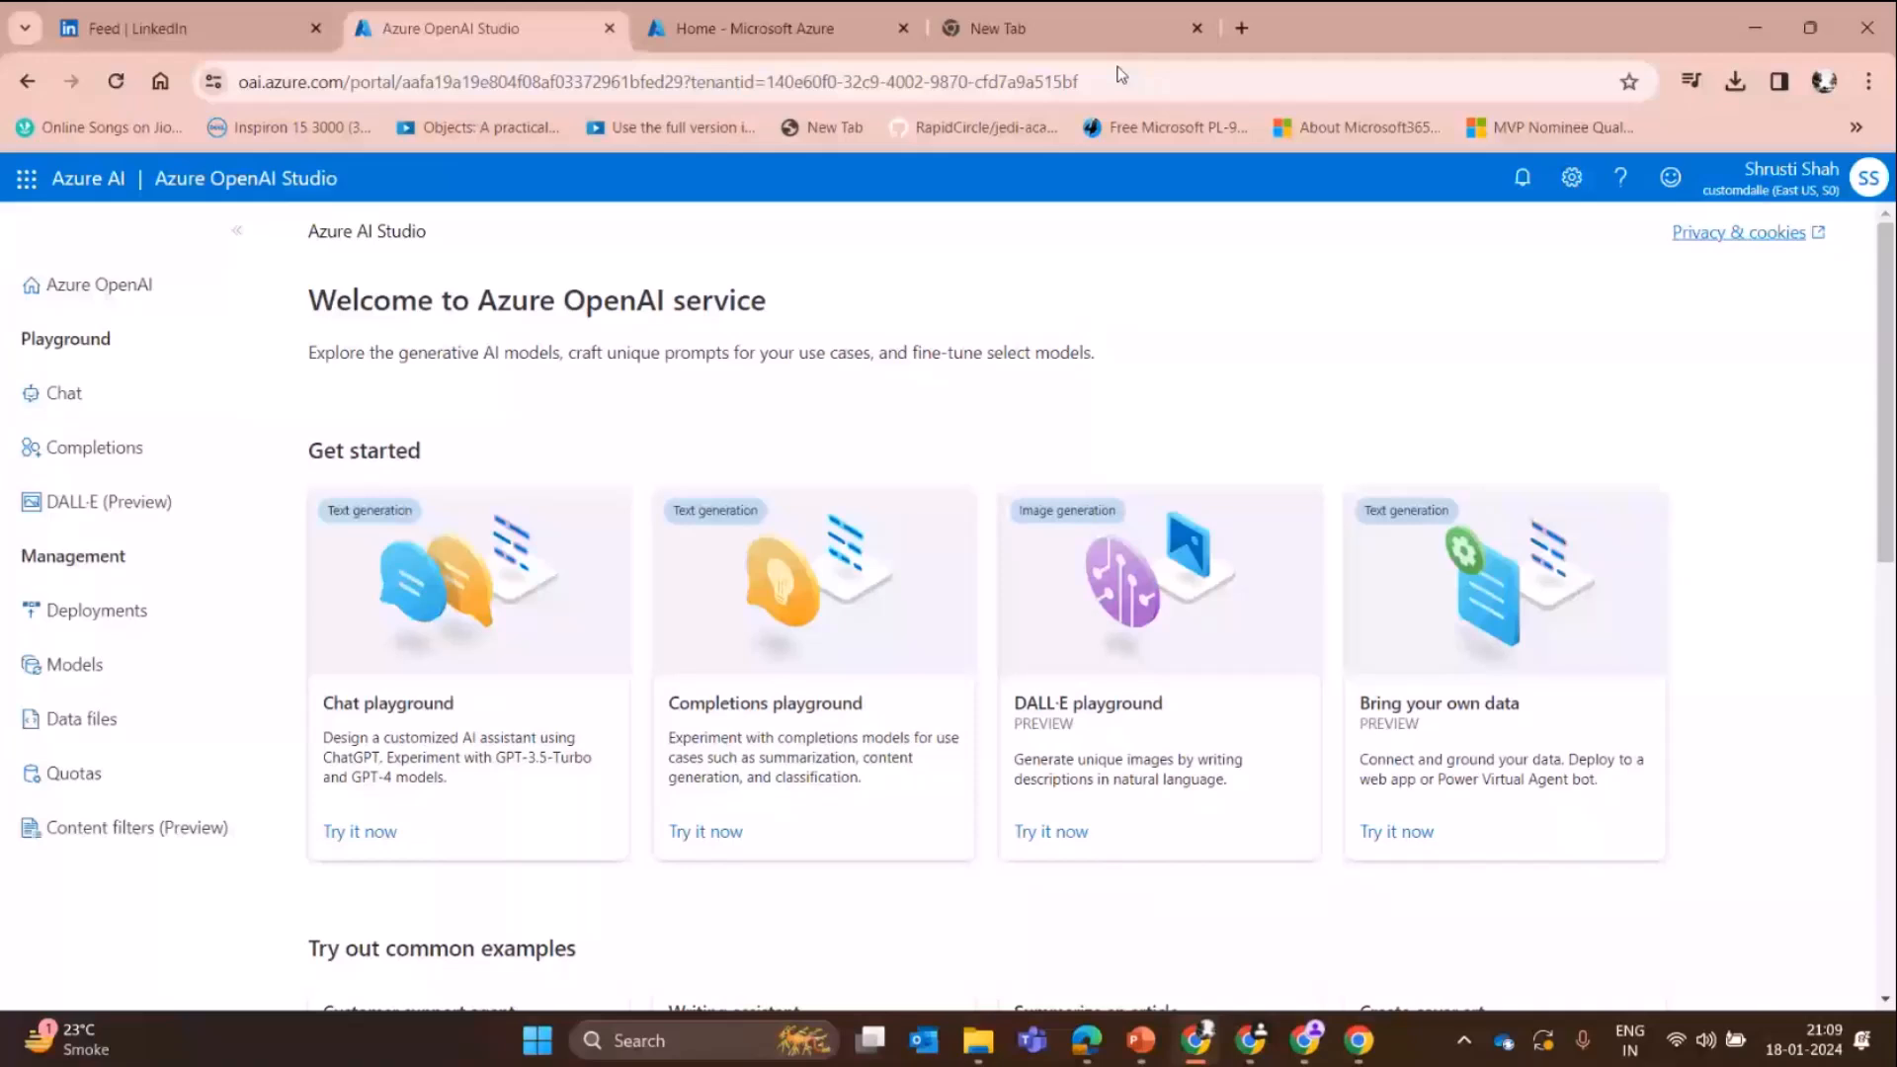
click(750, 28)
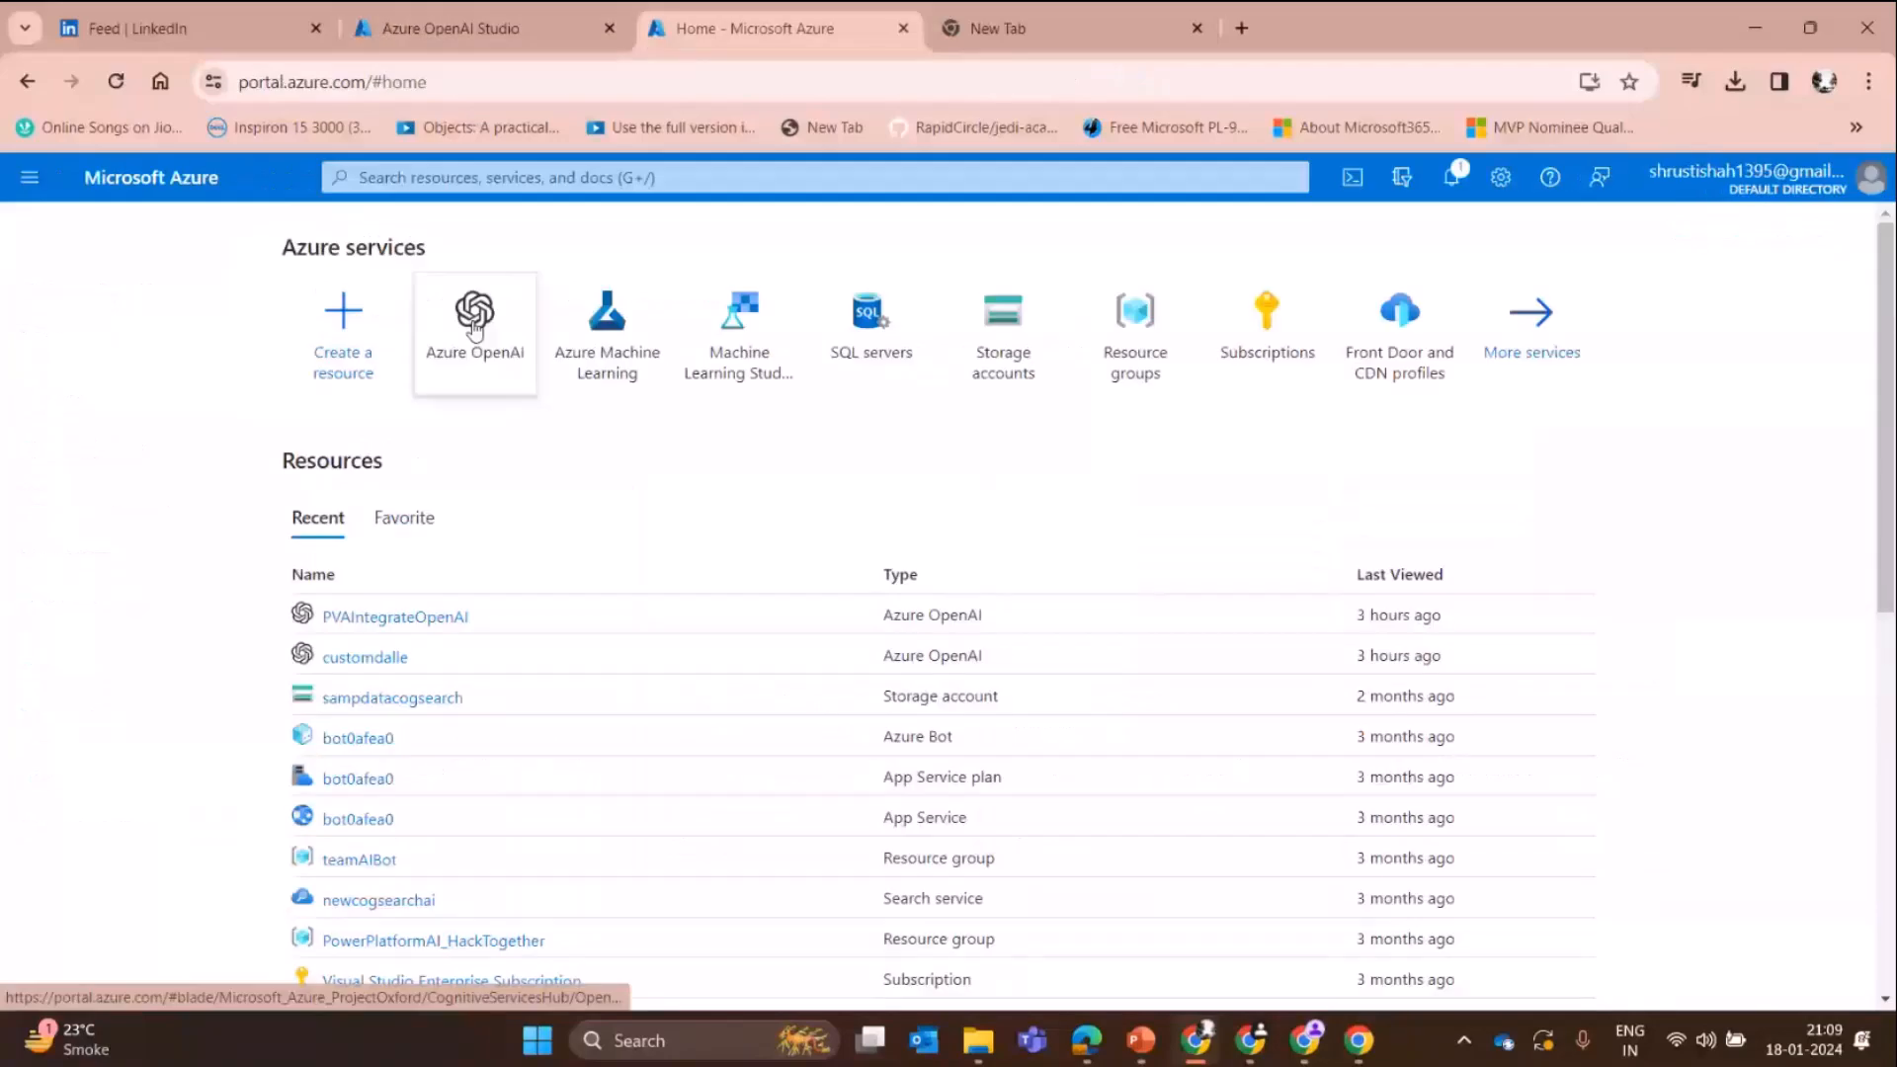
click(475, 329)
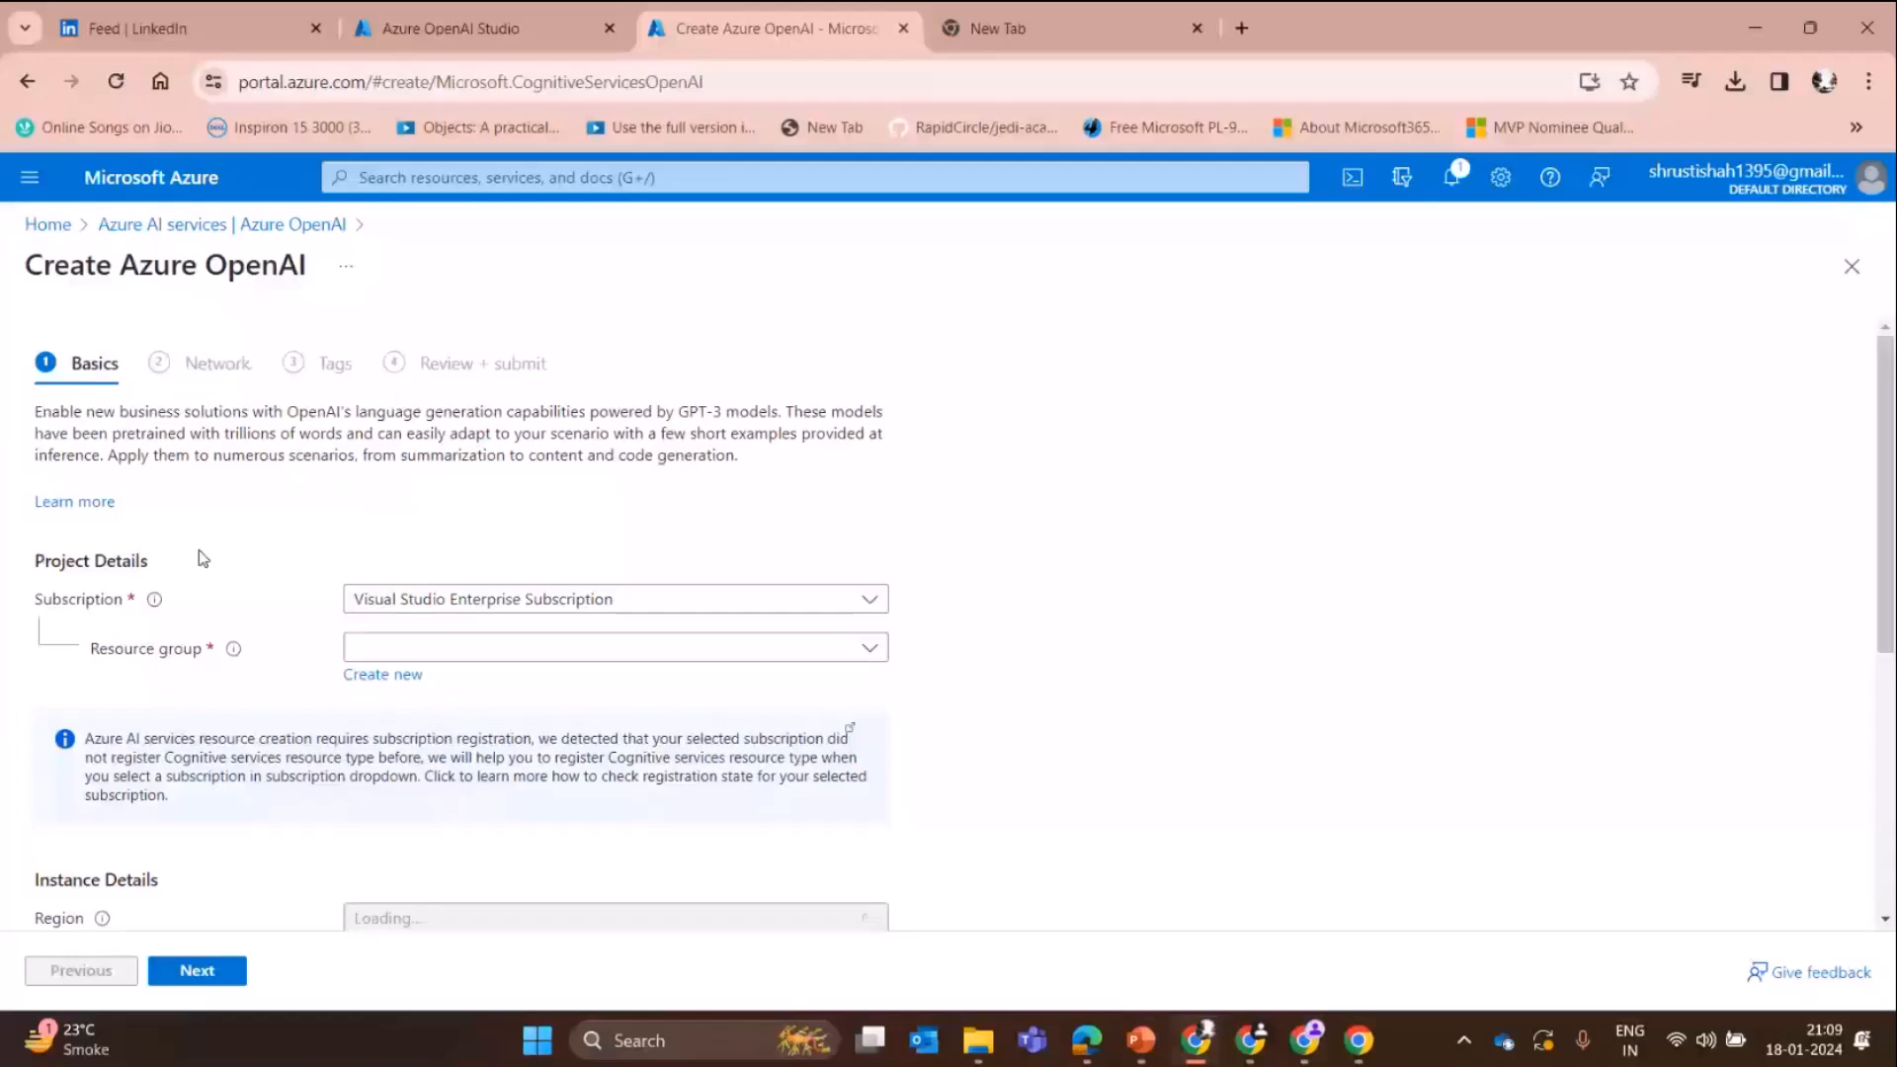
scroll(148, 540, down, 1)
scroll(149, 539, down, 3)
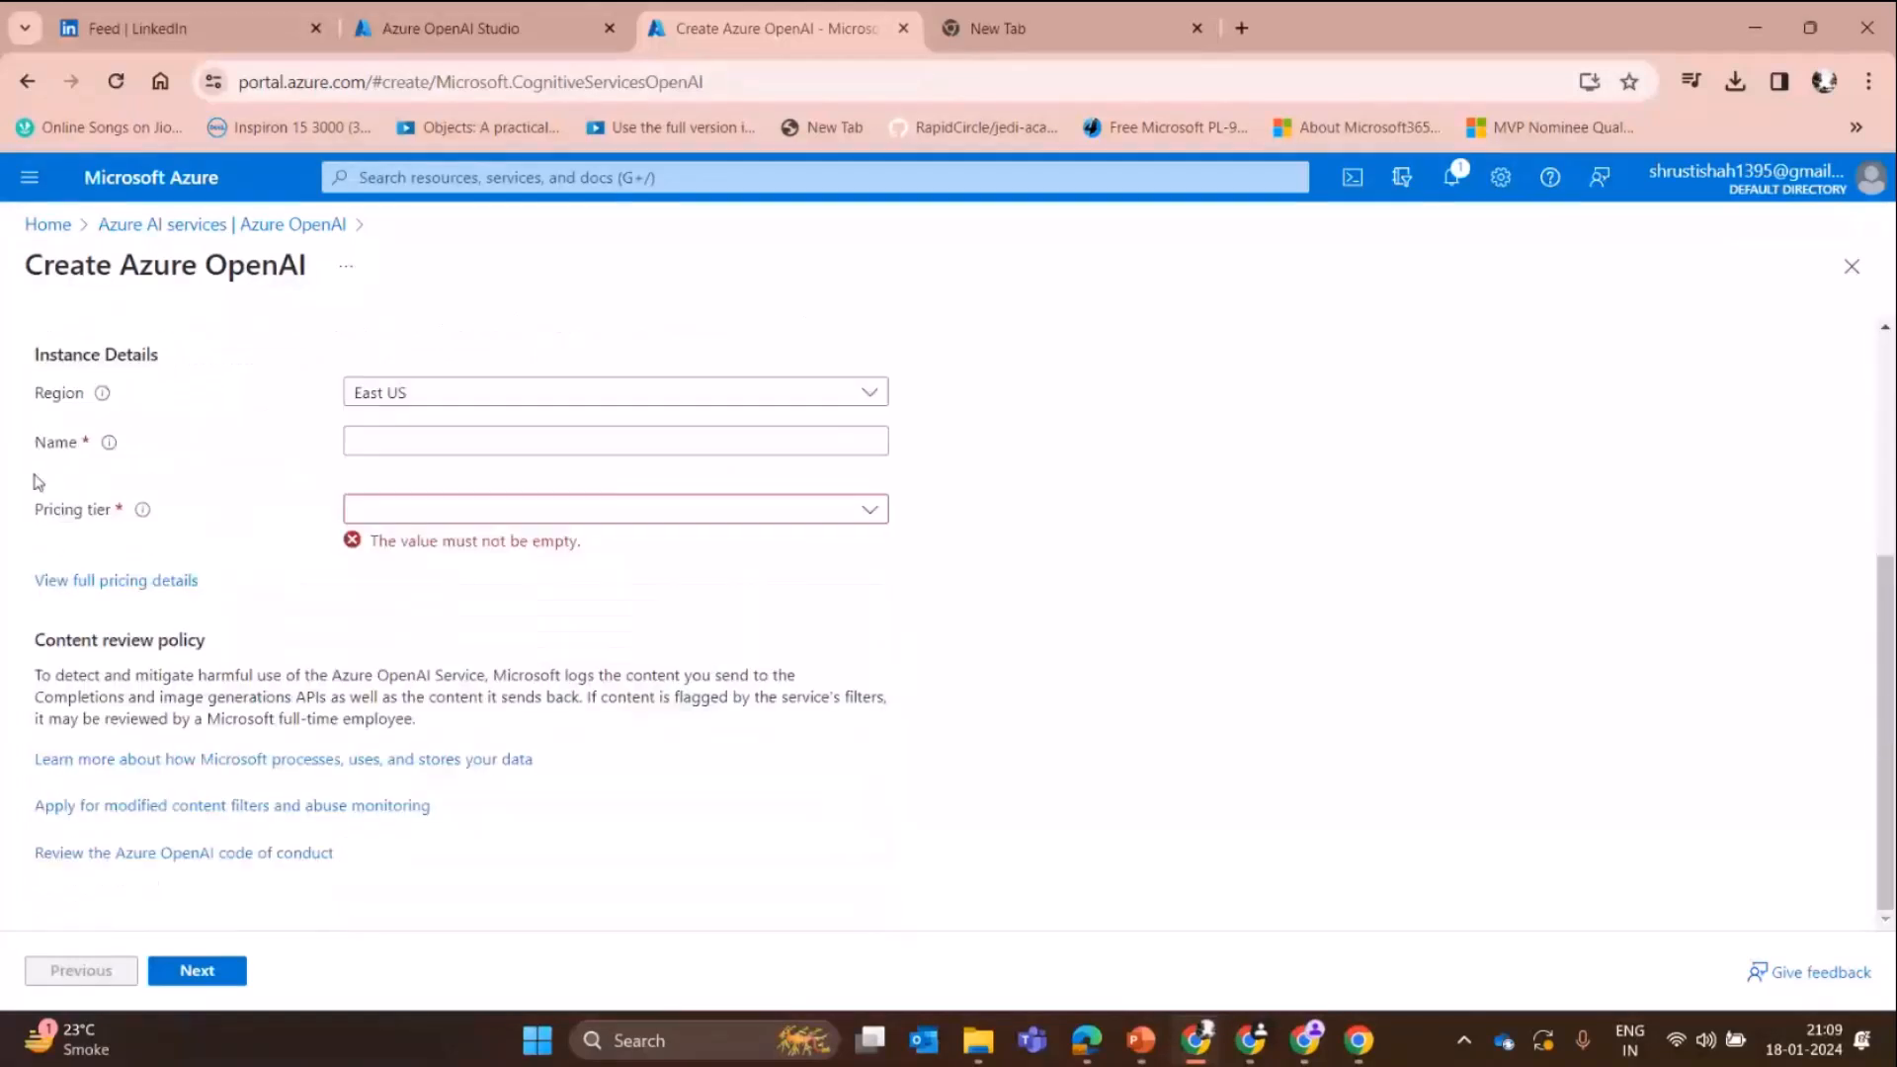
click(423, 509)
click(427, 546)
scroll(460, 401, up, 2)
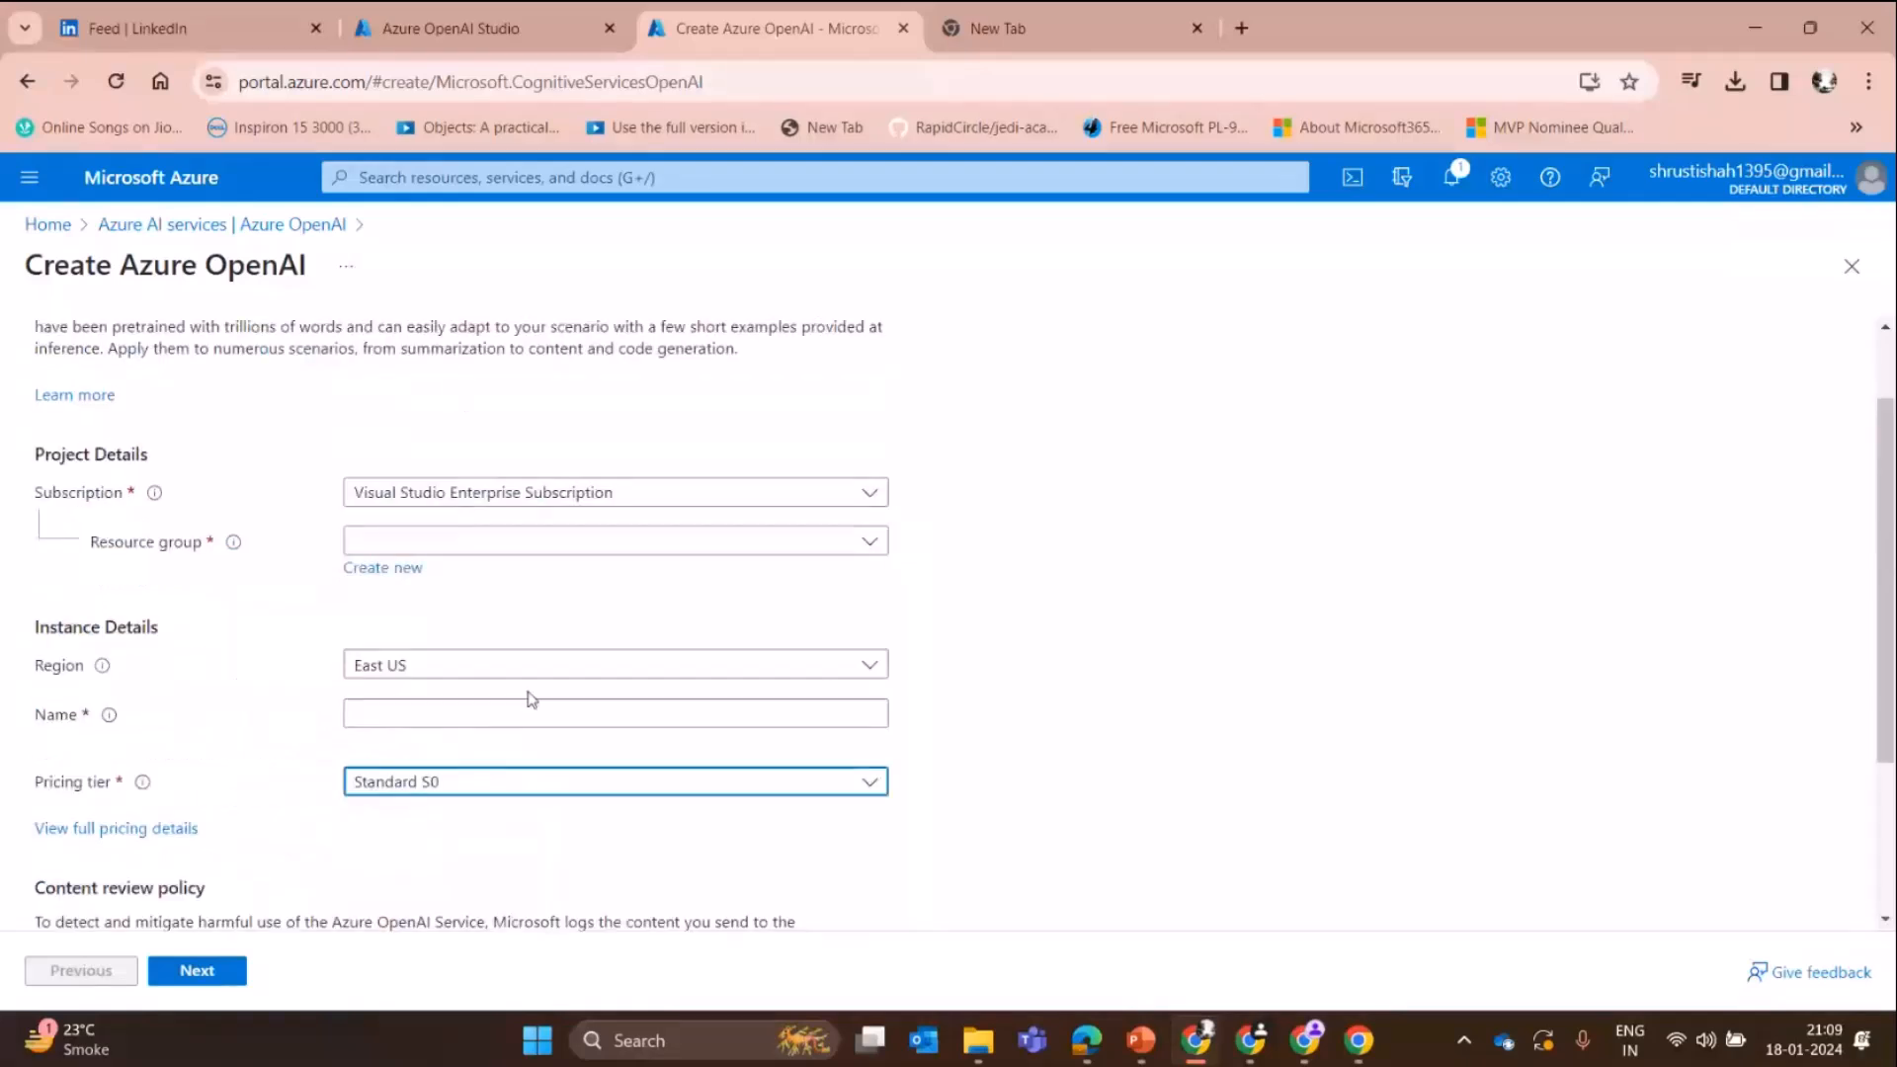
scroll(514, 682, down, 2)
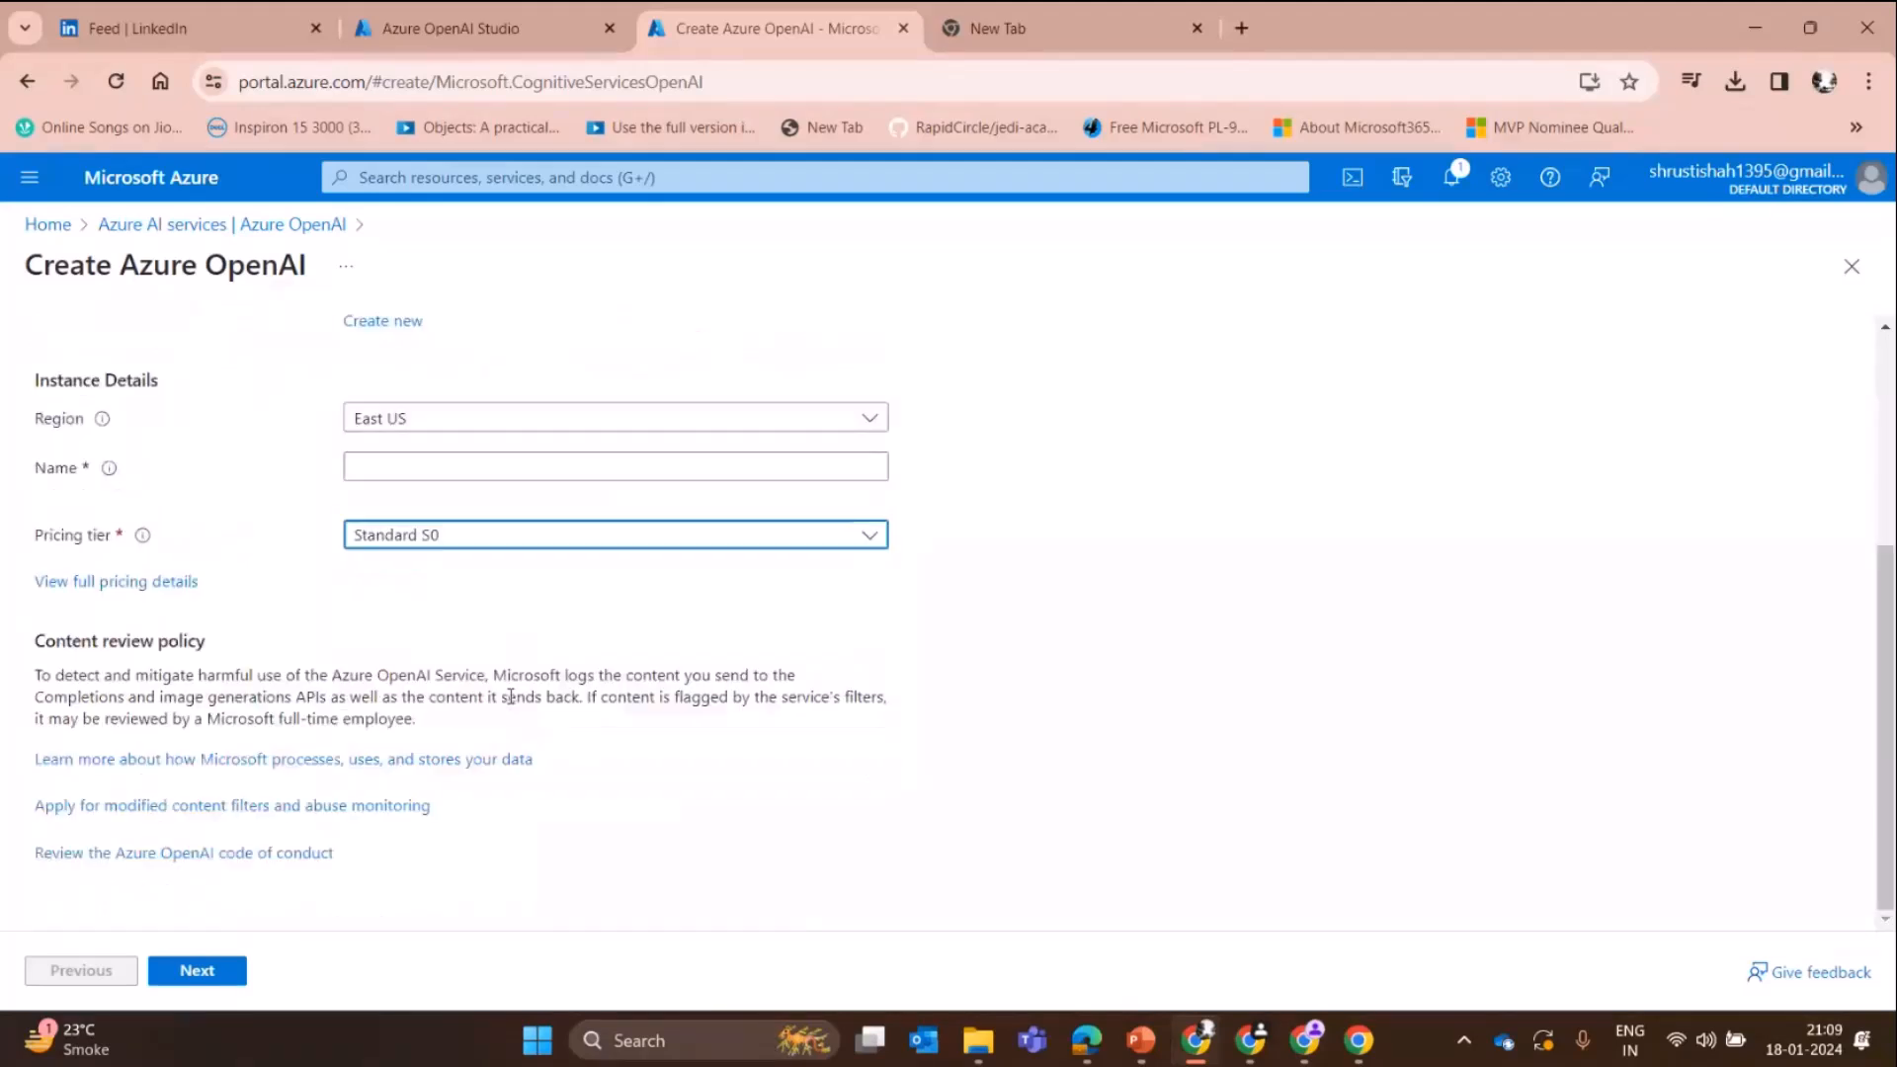
click(511, 24)
click(725, 31)
click(185, 229)
click(1058, 238)
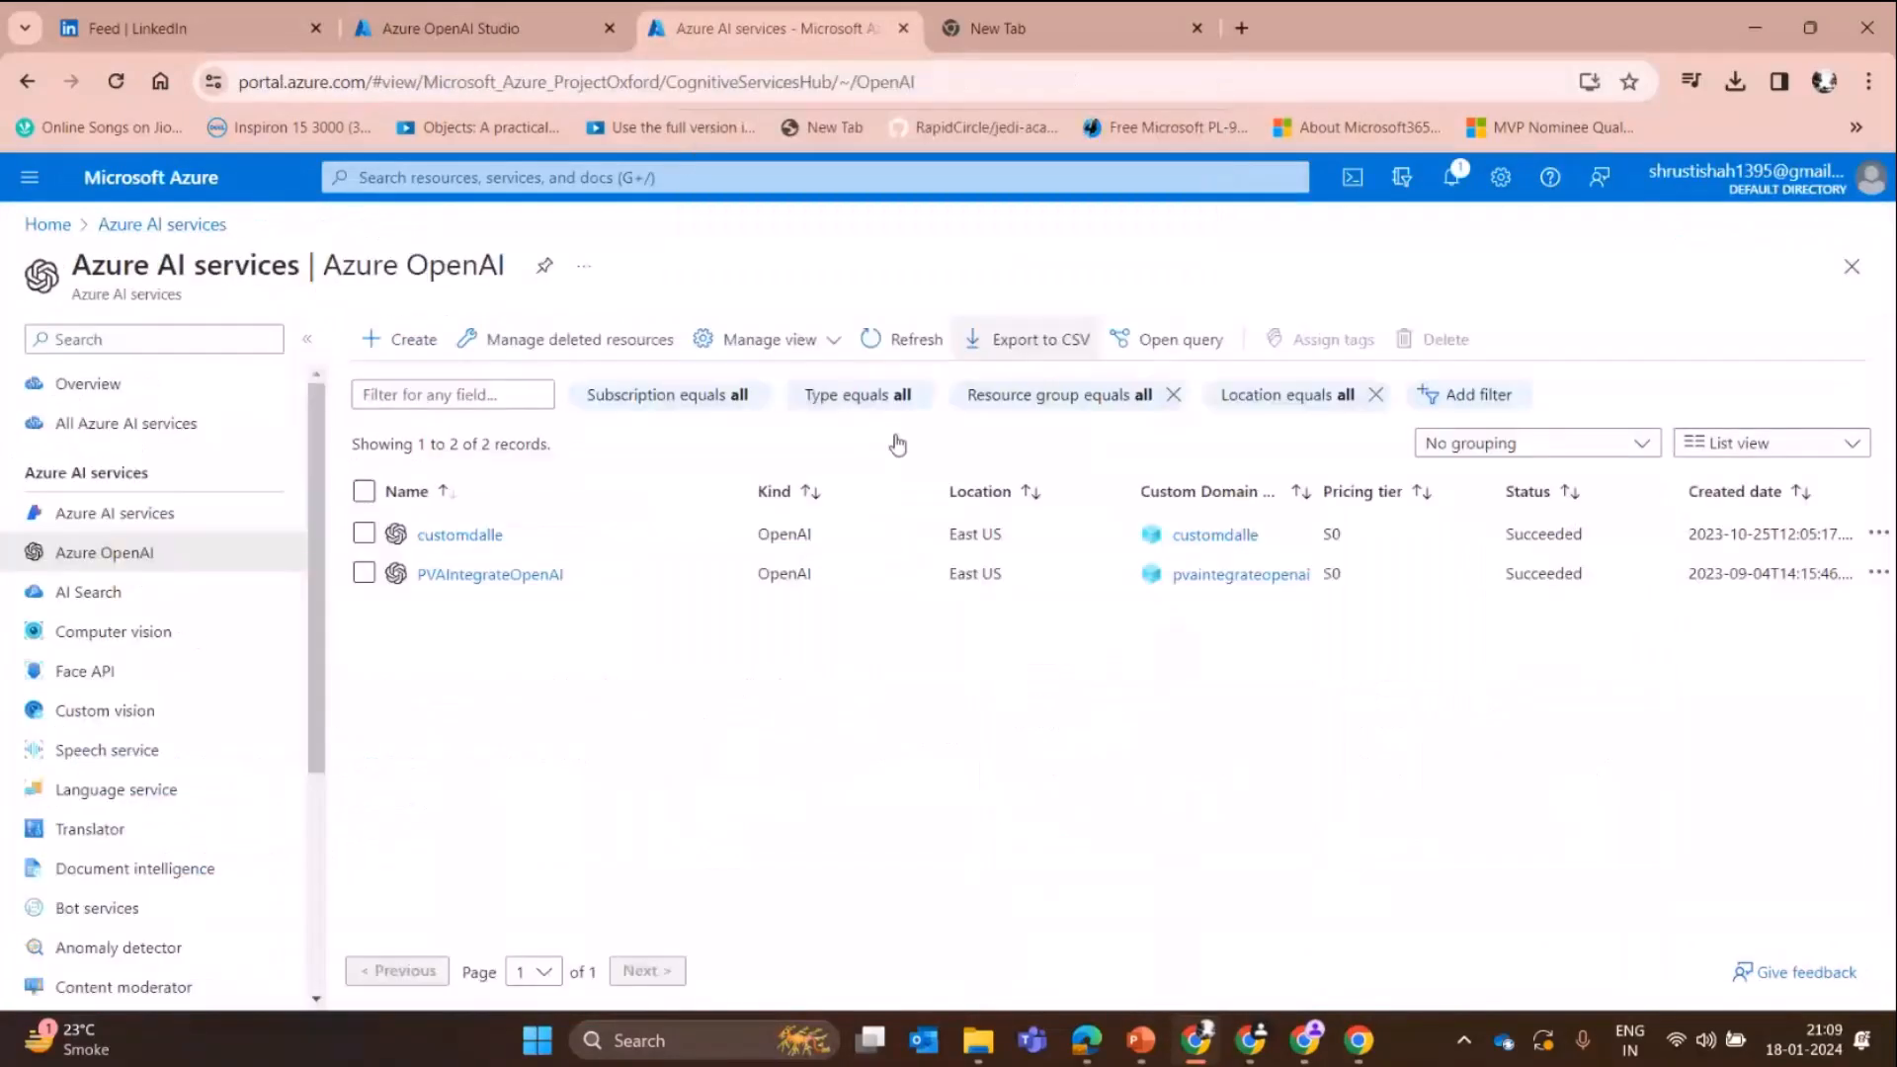
- Open the customdalle resource's keys and endpoint information and examine its endpoint URL
click(477, 536)
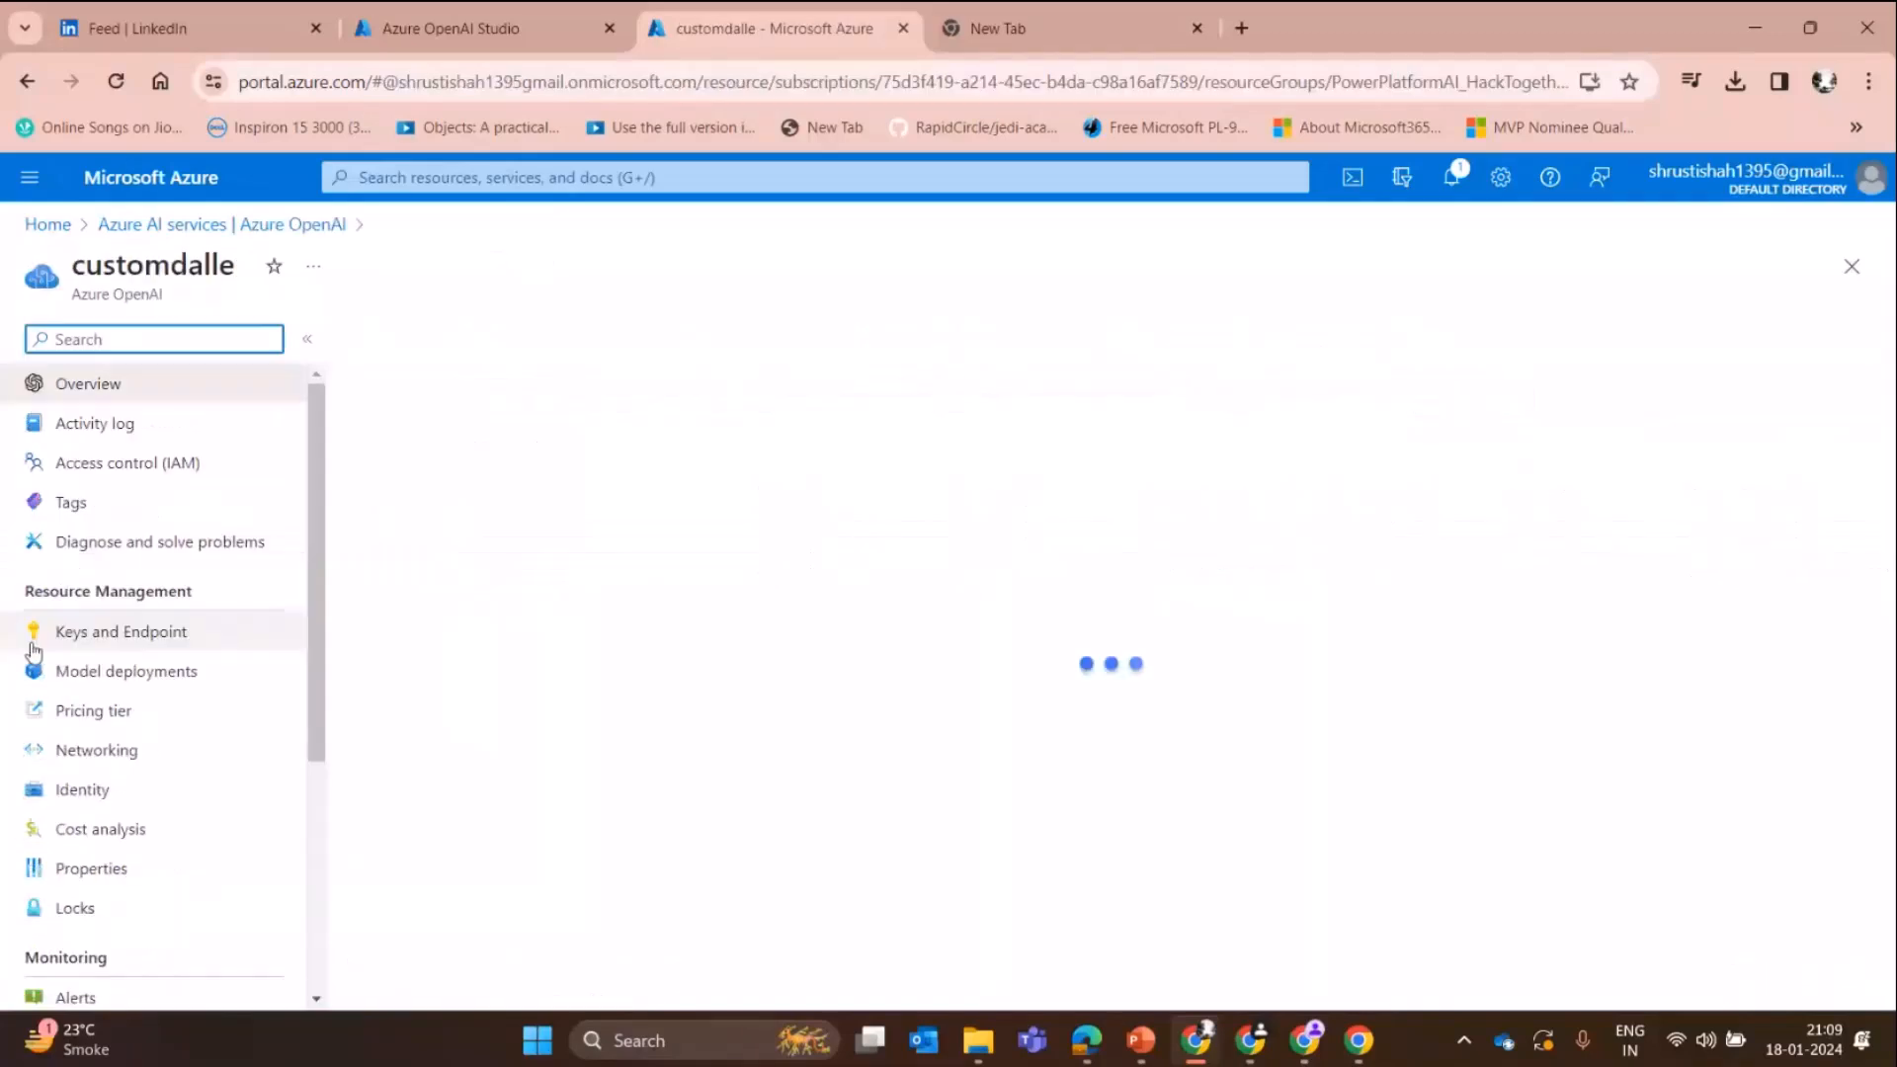
click(111, 473)
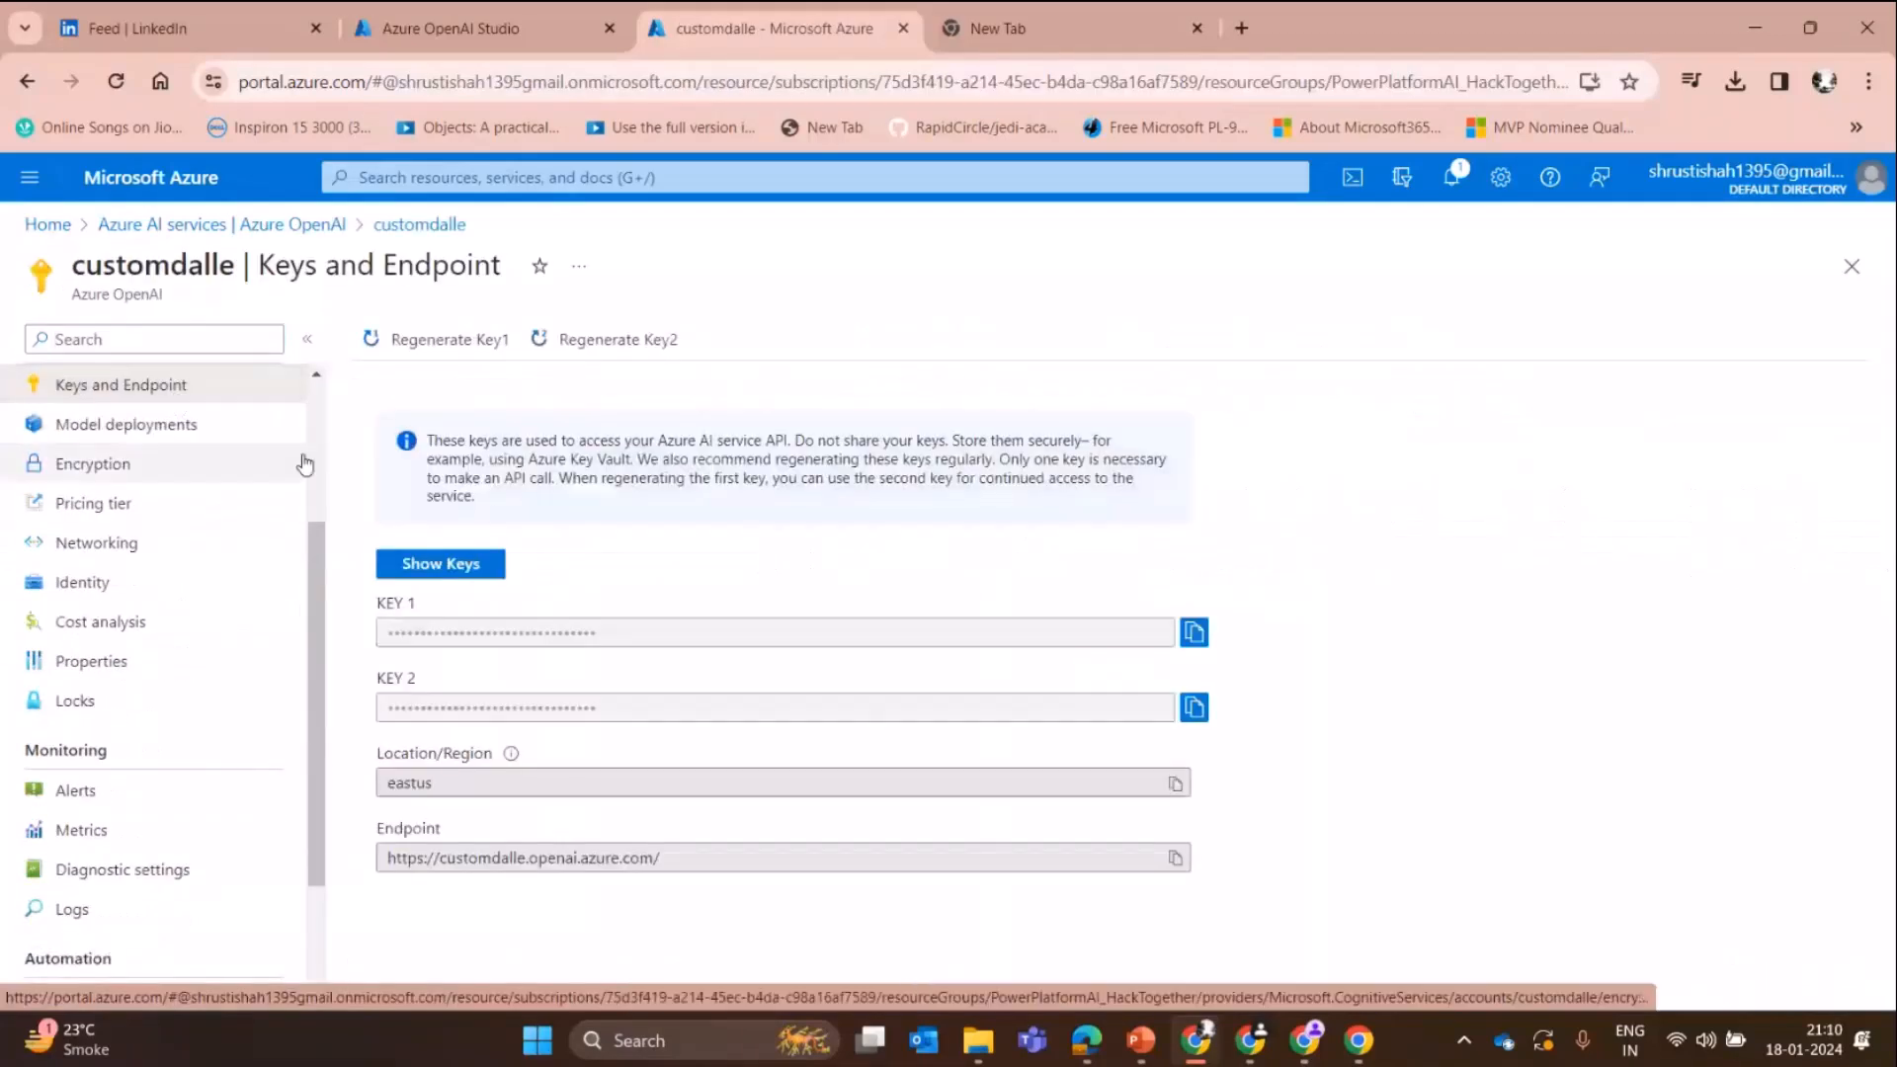
scroll(101, 514, up, 3)
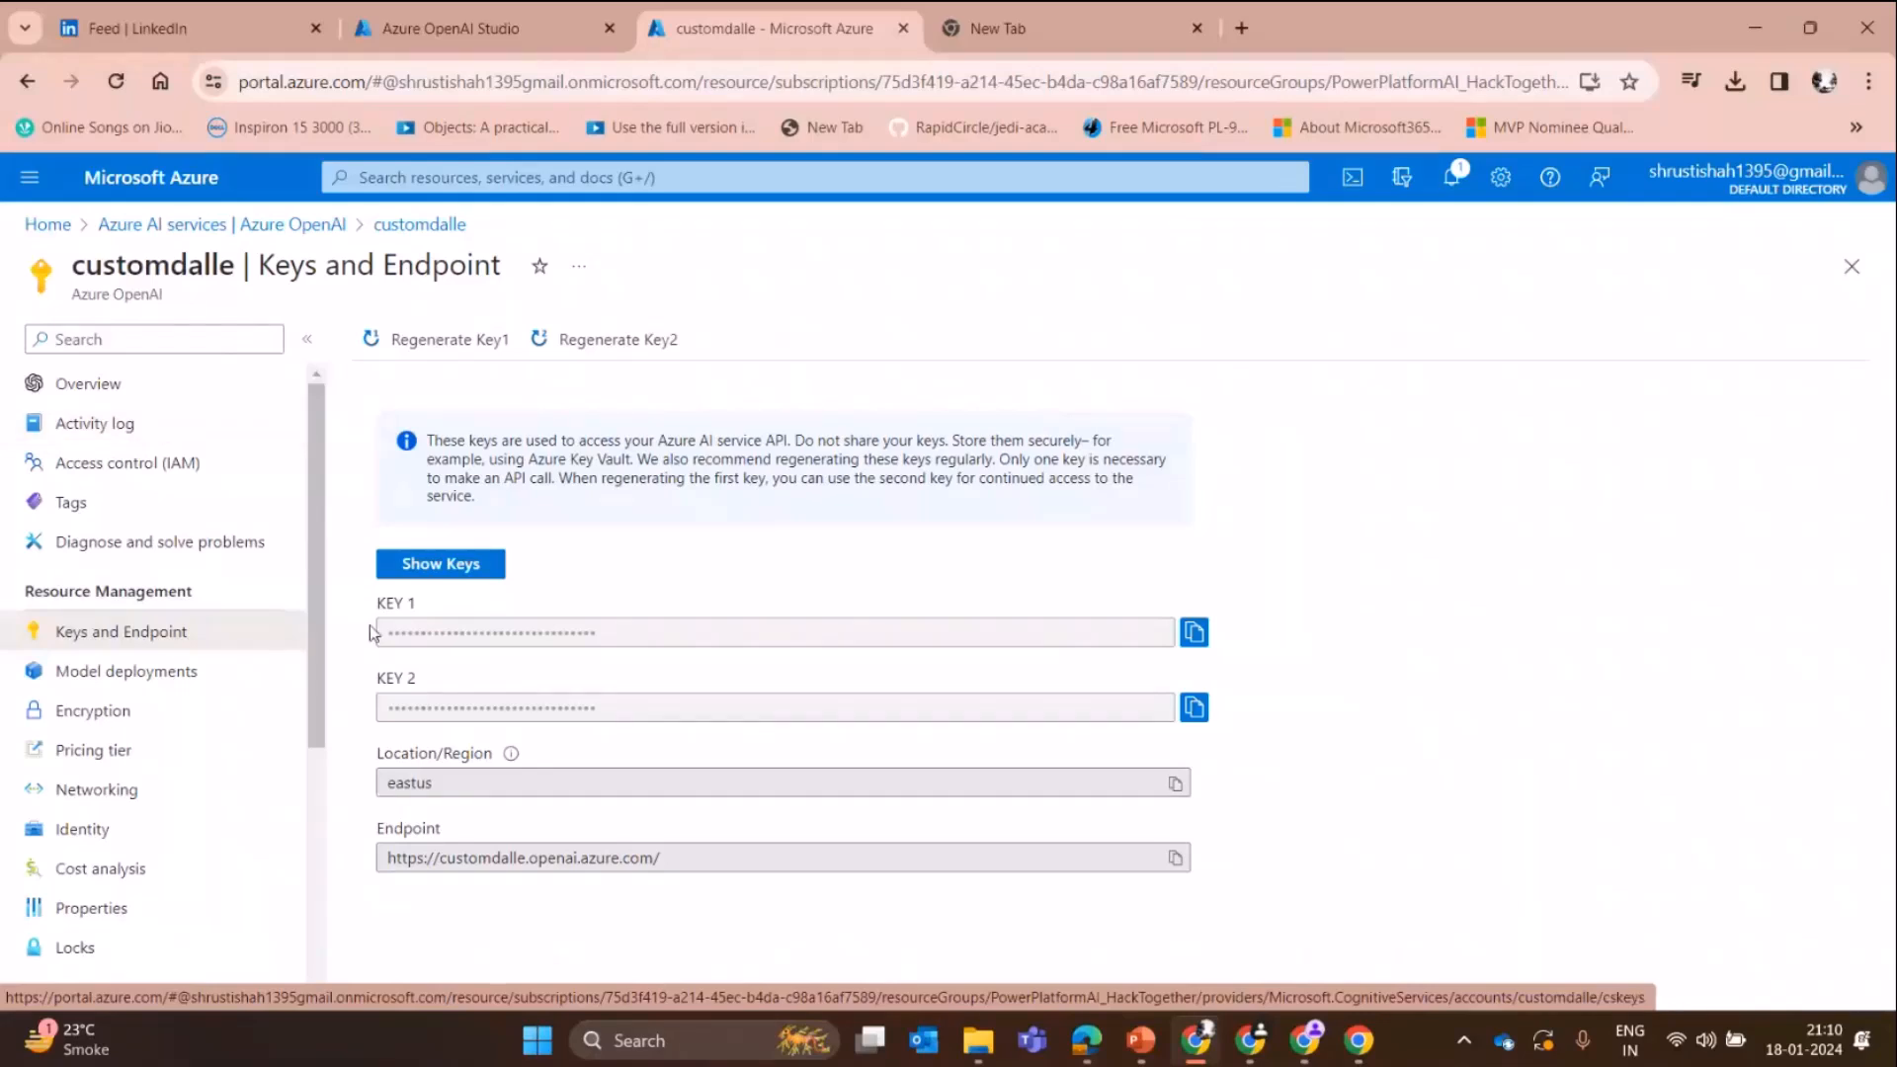
click(606, 856)
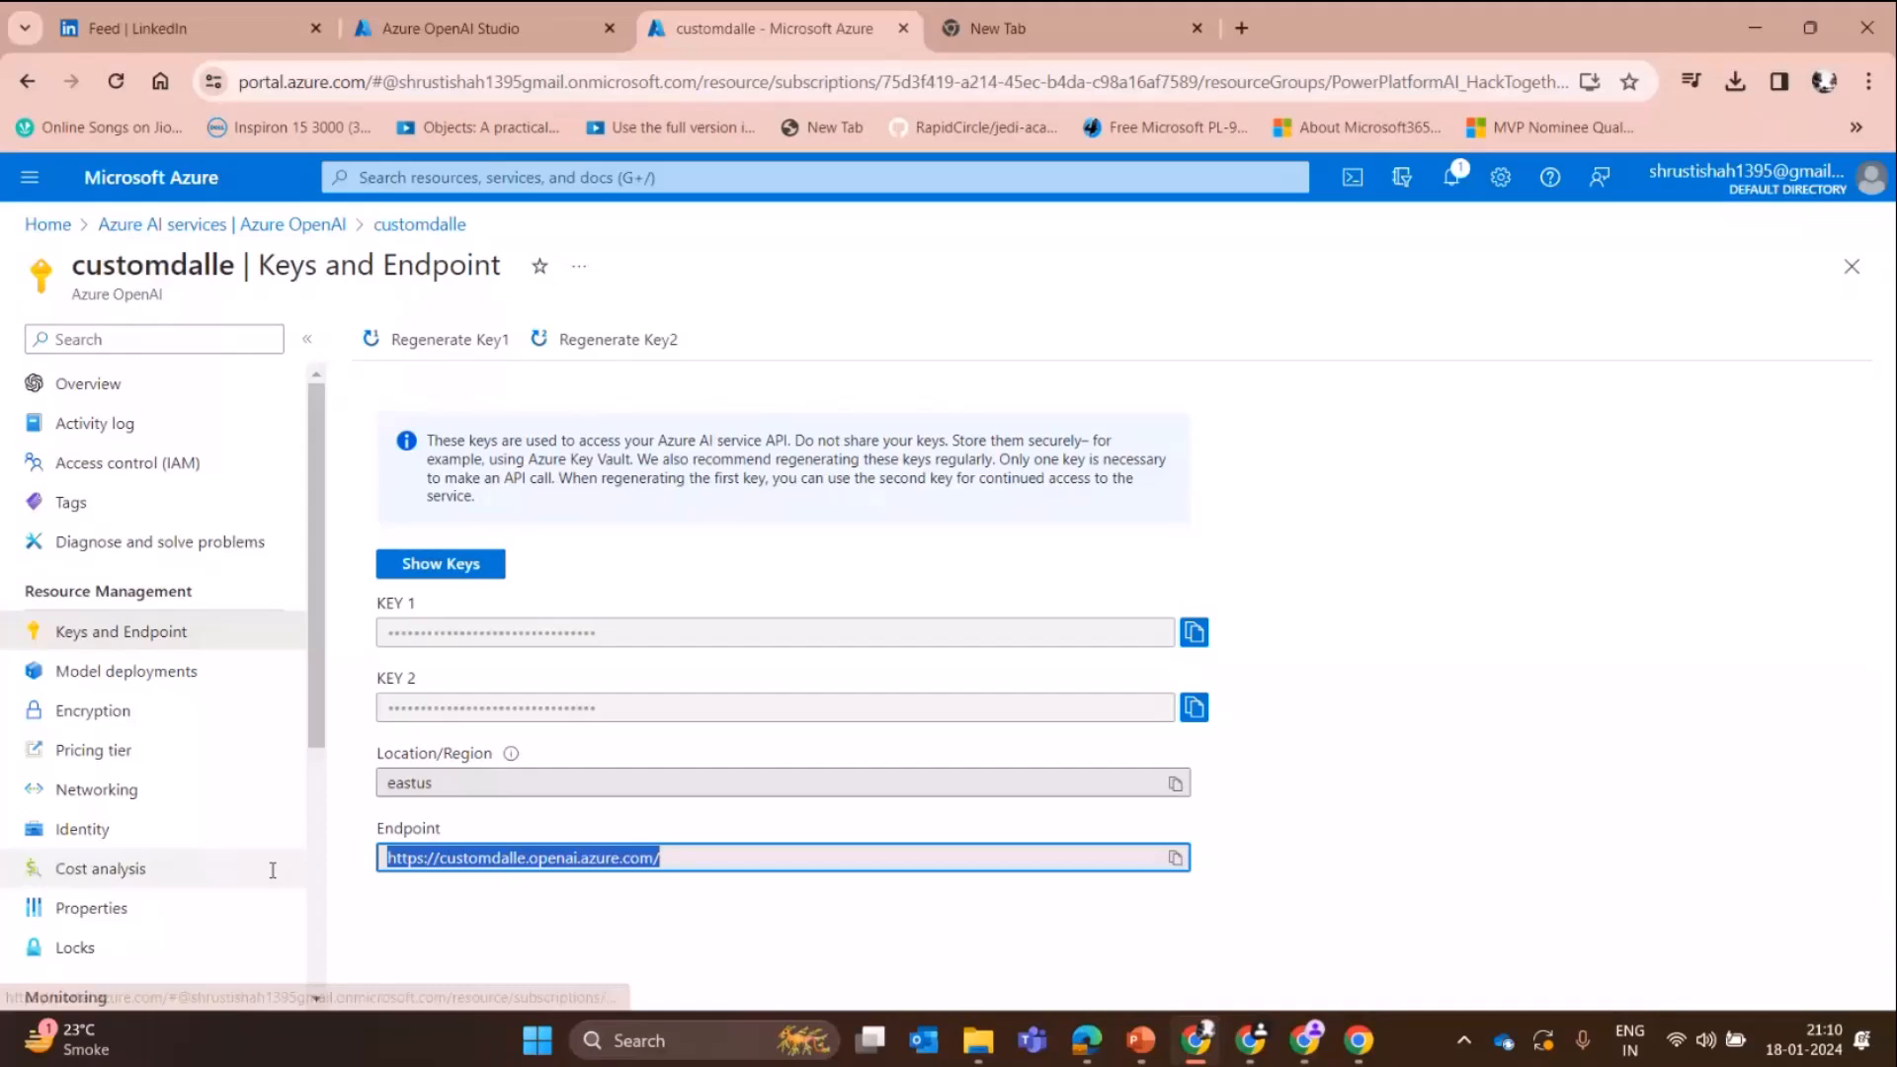
click(727, 860)
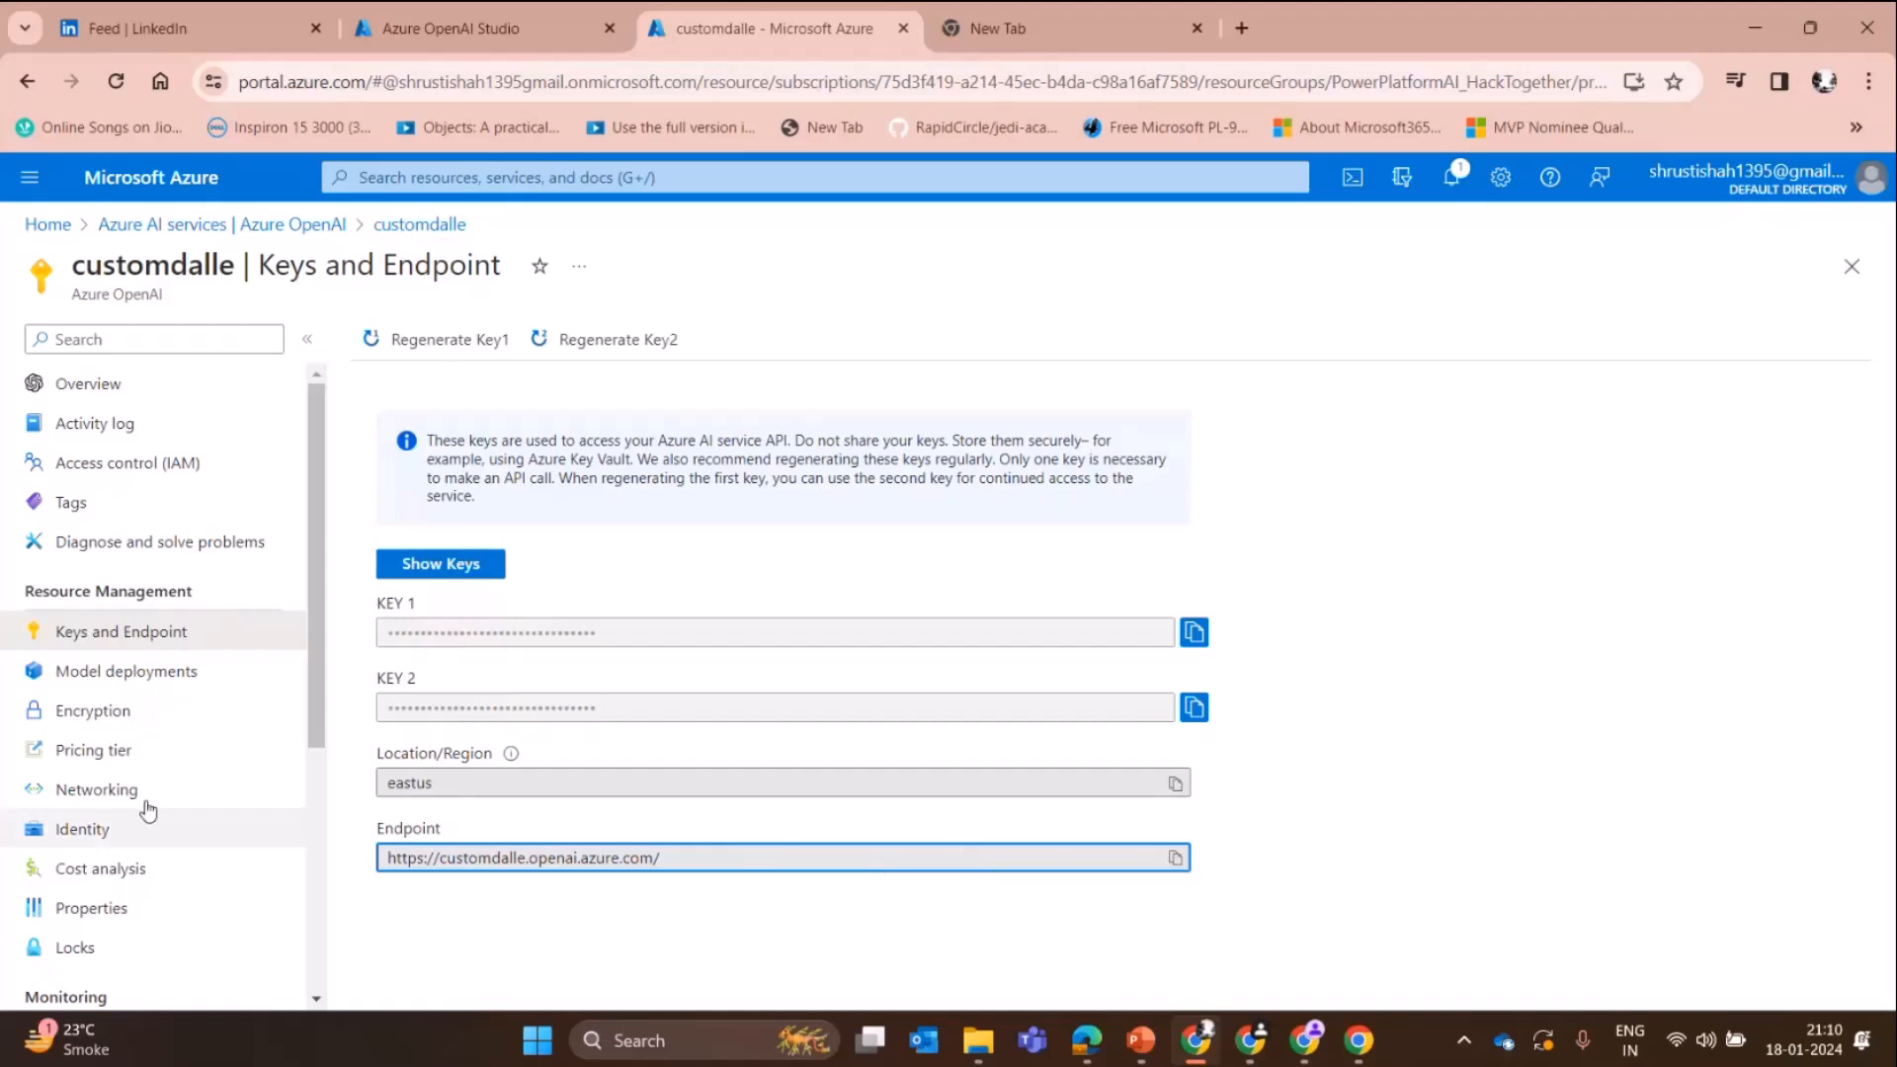
- Open customdalle's deployments in Azure OpenAI Studio and view the base models offered for a new deployment
click(126, 671)
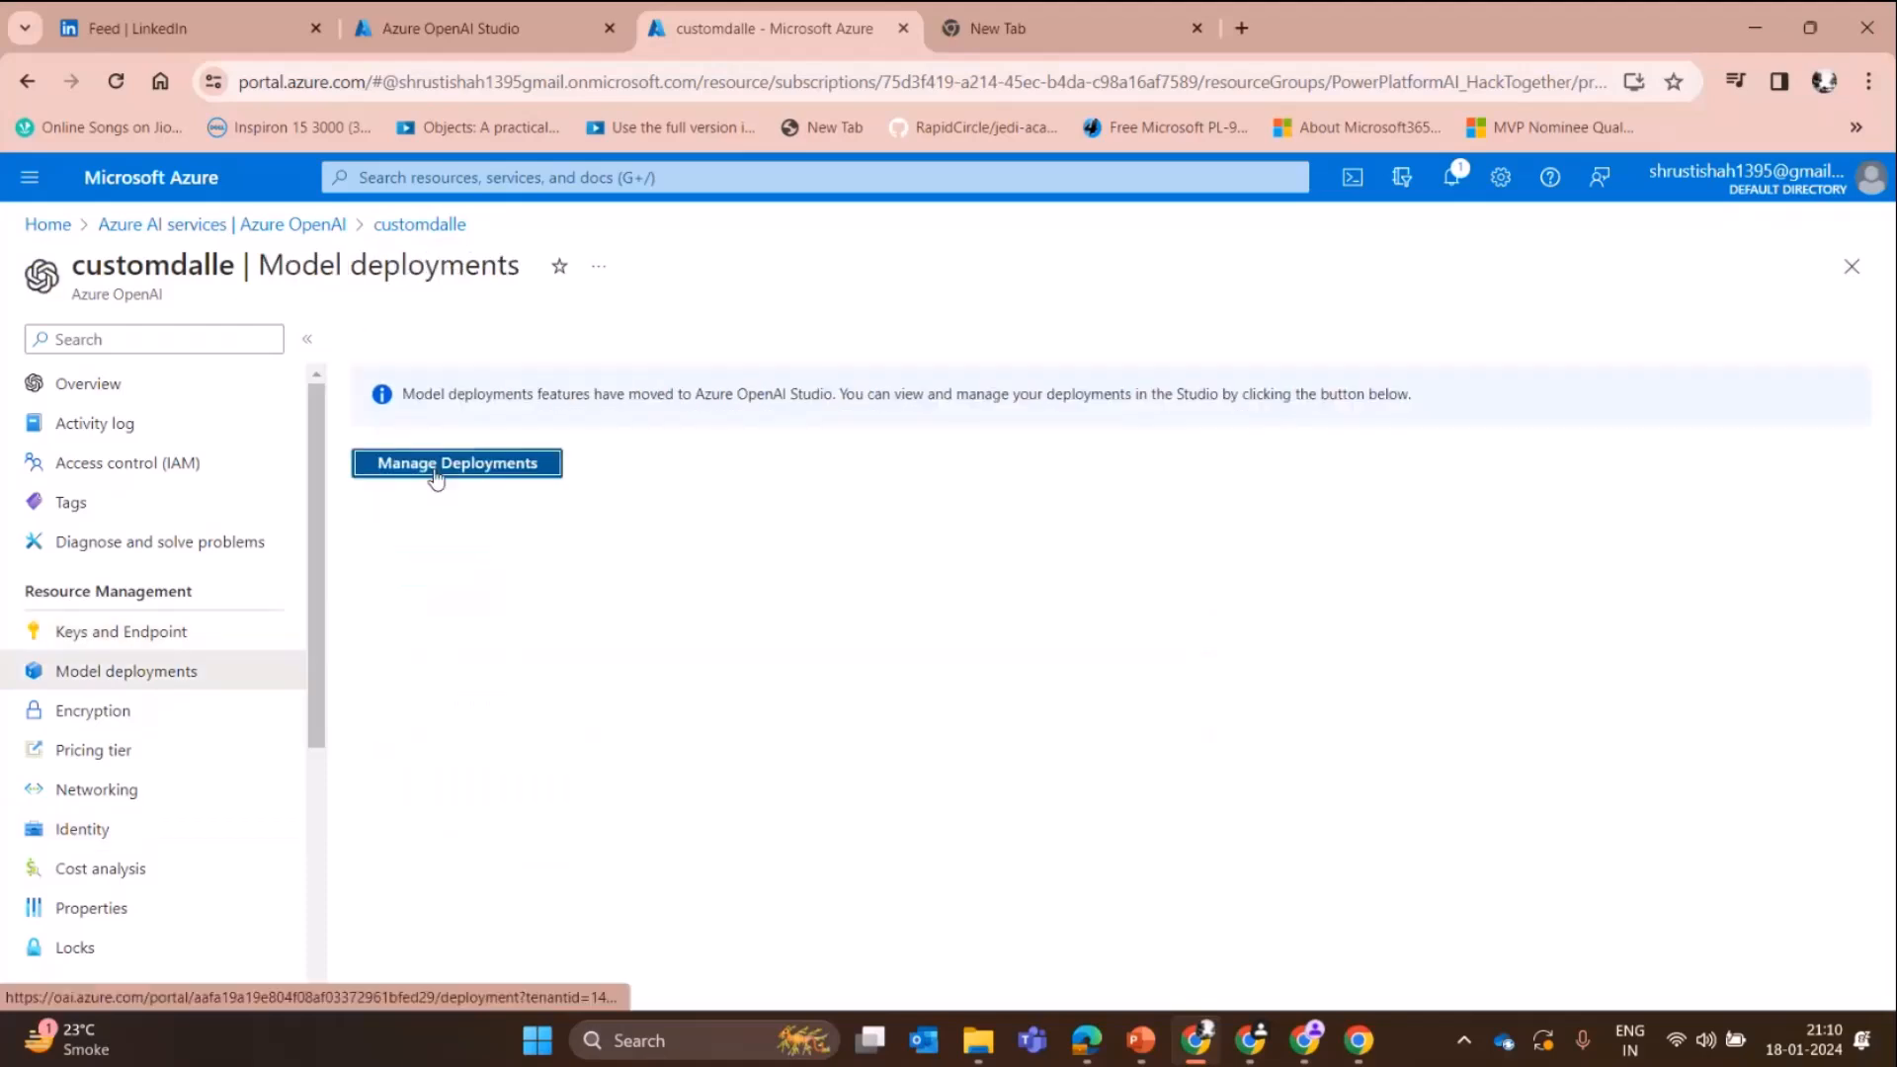
click(436, 476)
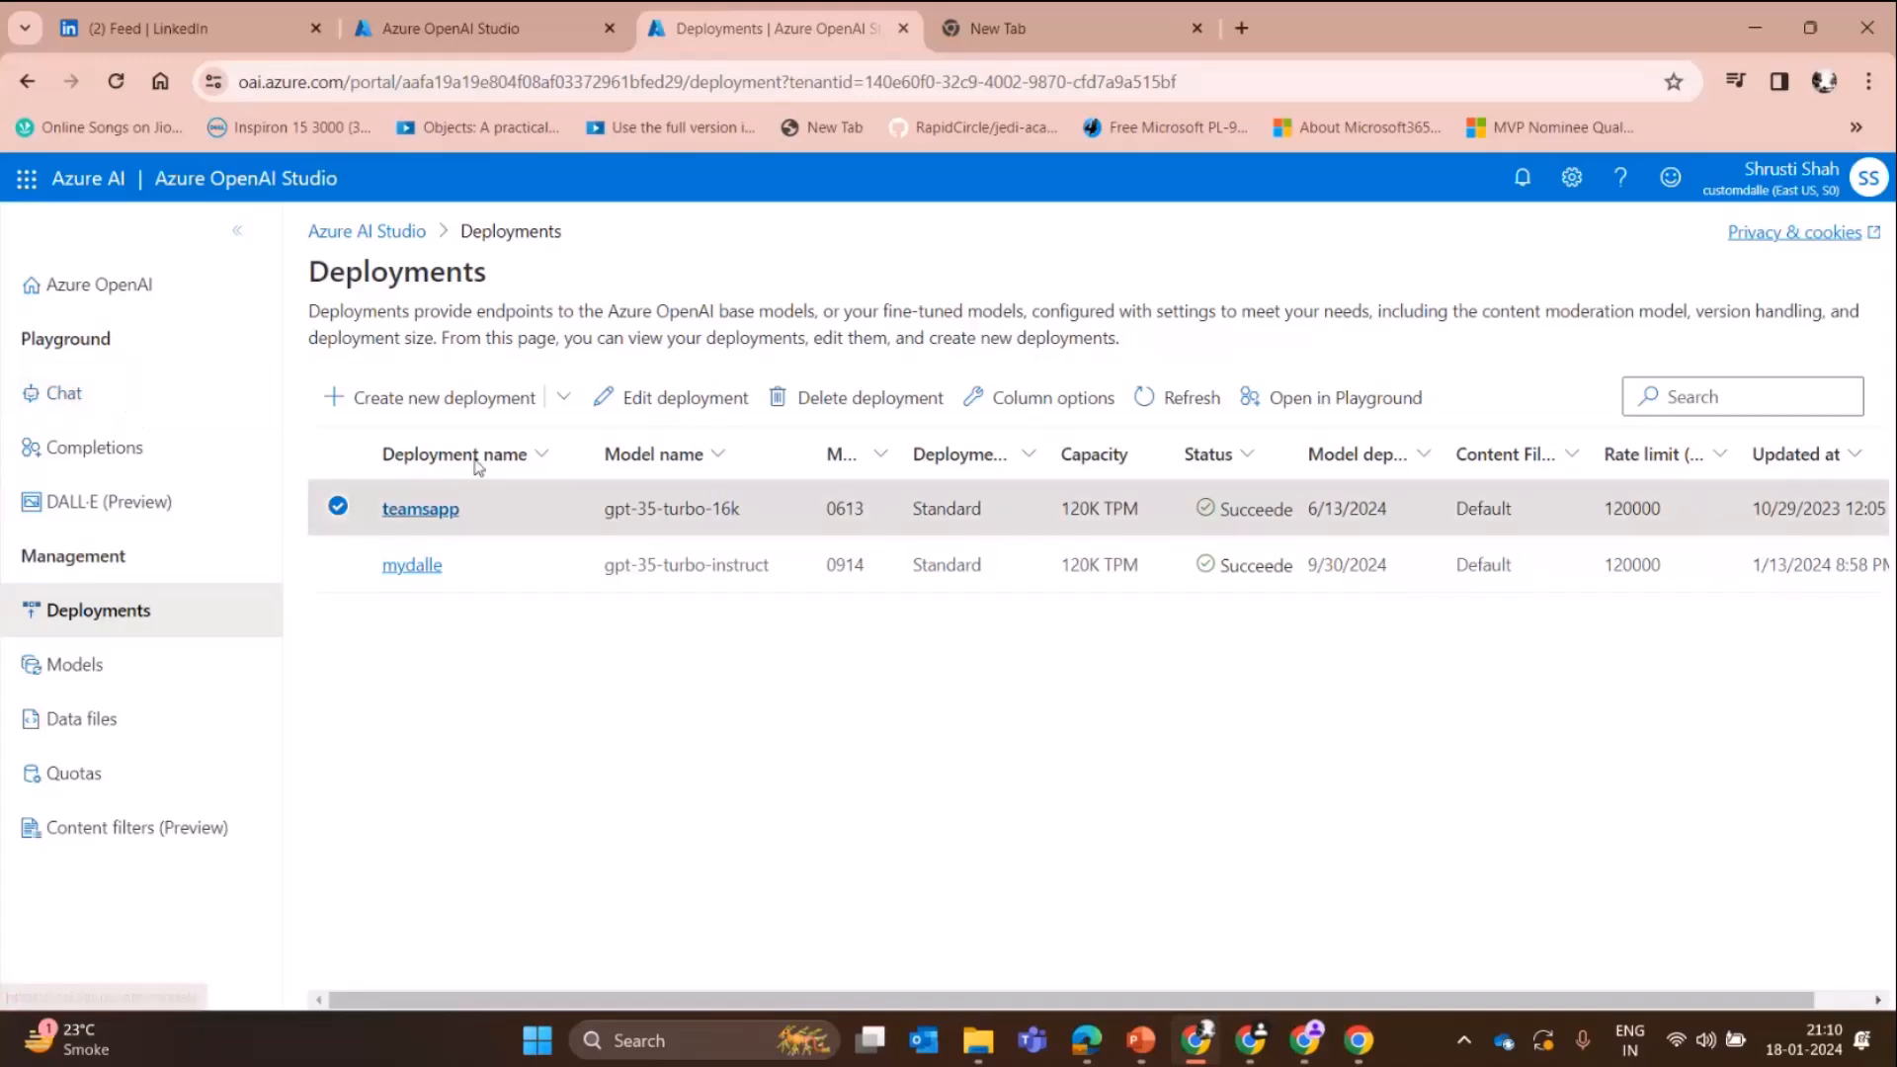
click(436, 407)
click(713, 516)
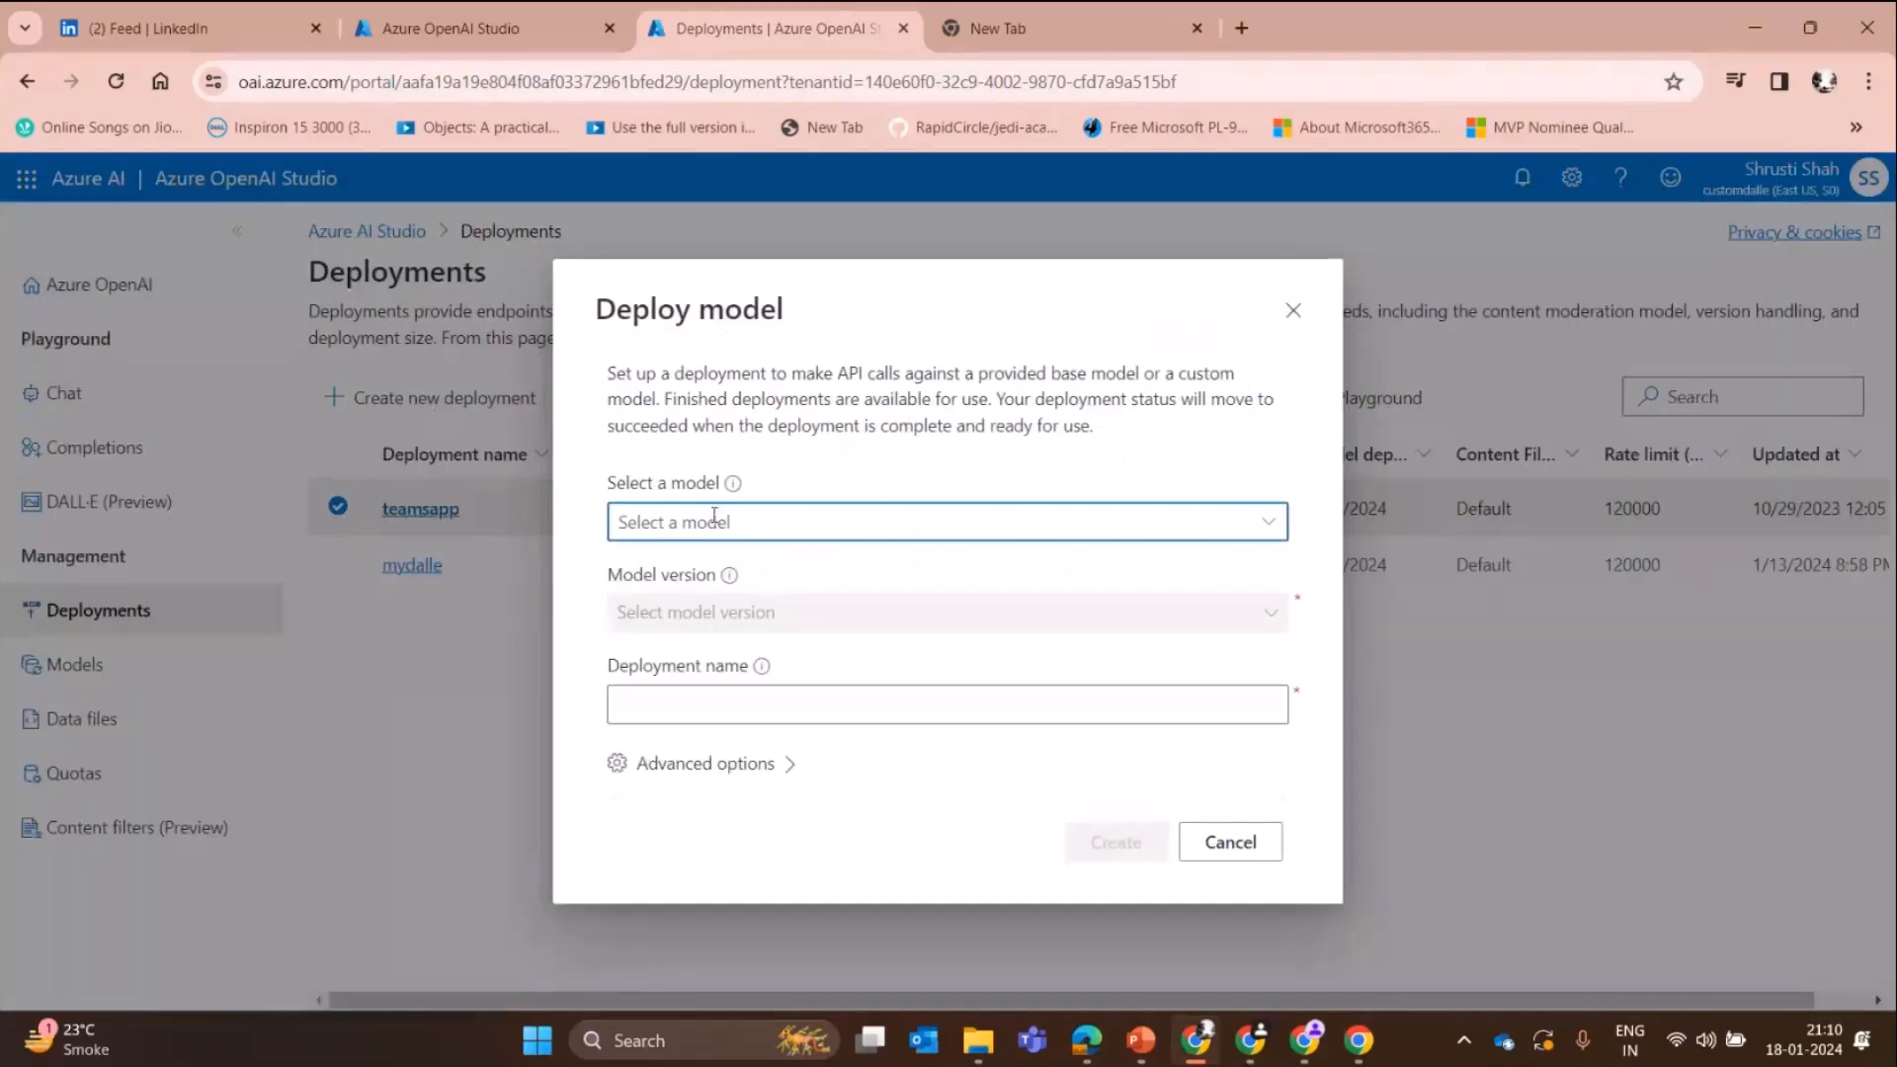
click(1268, 521)
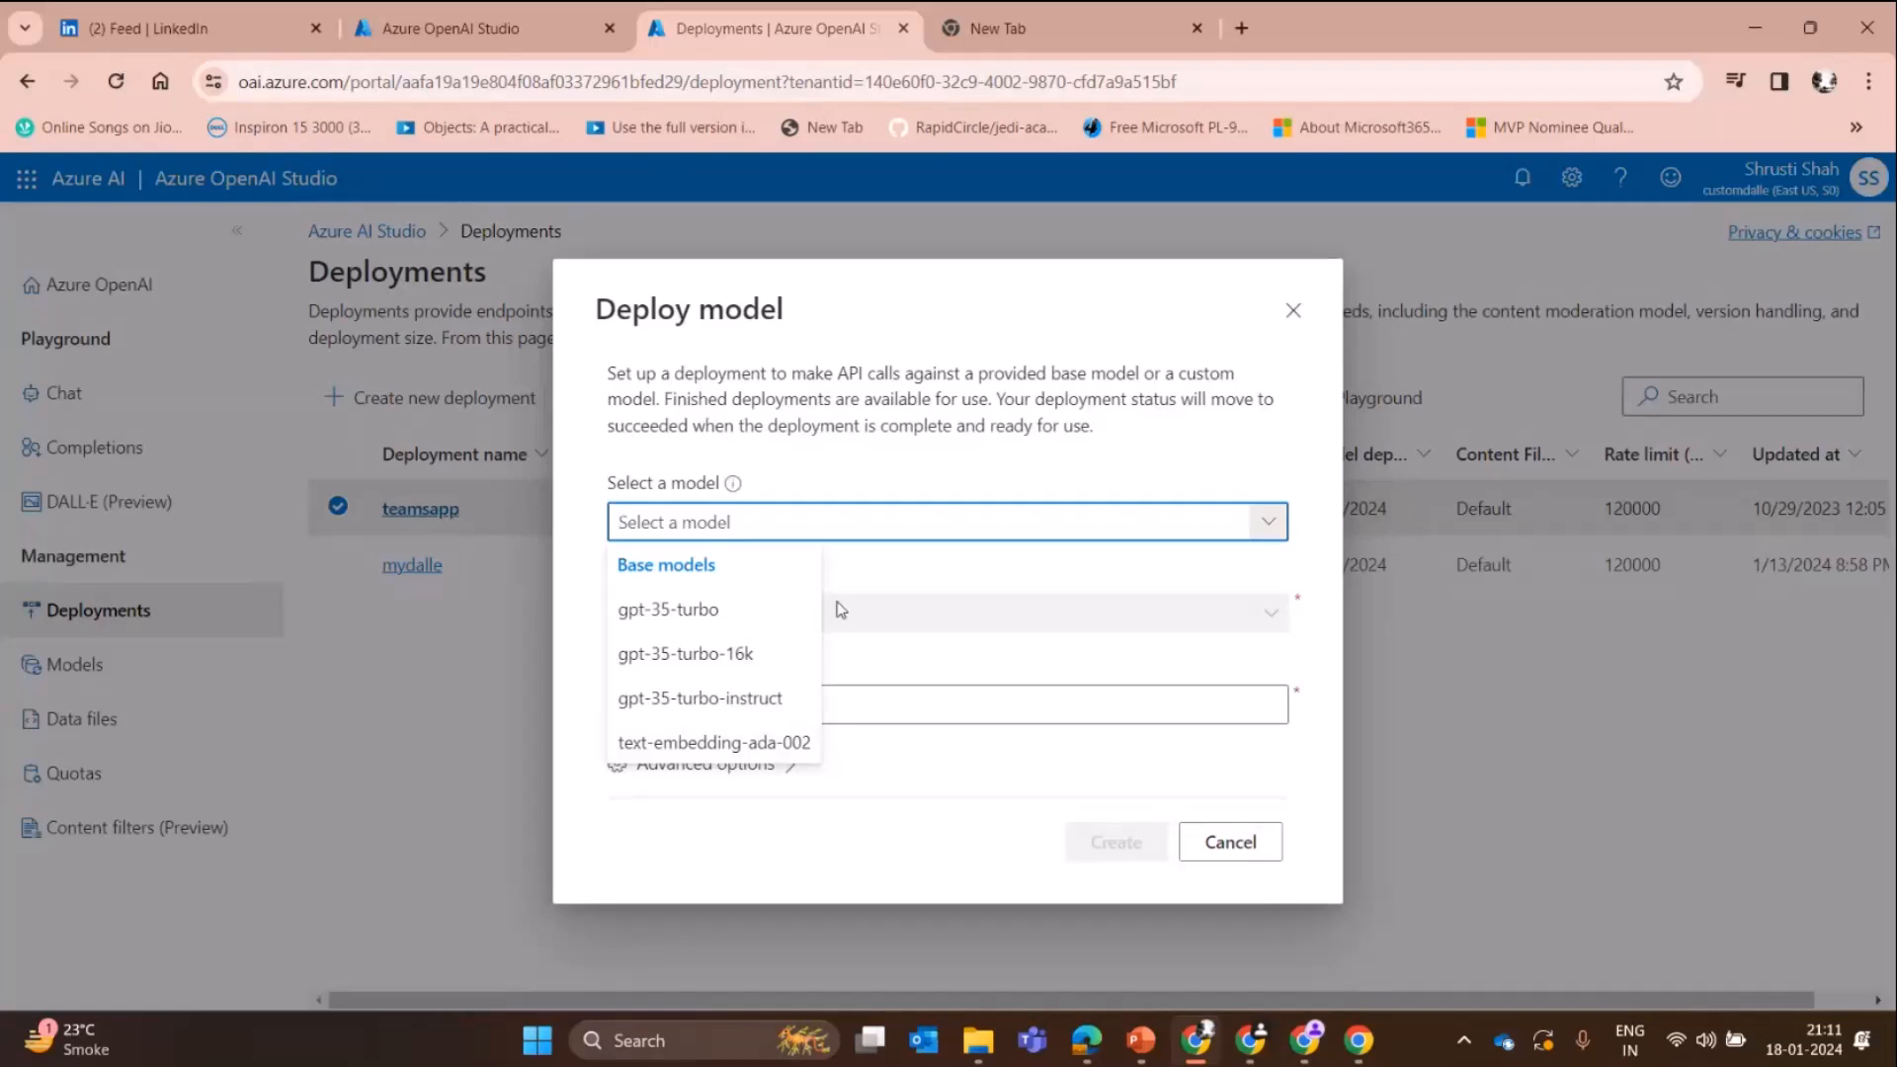
click(1293, 312)
- Open the mydalle deployment and examine the model name in its properties
click(405, 566)
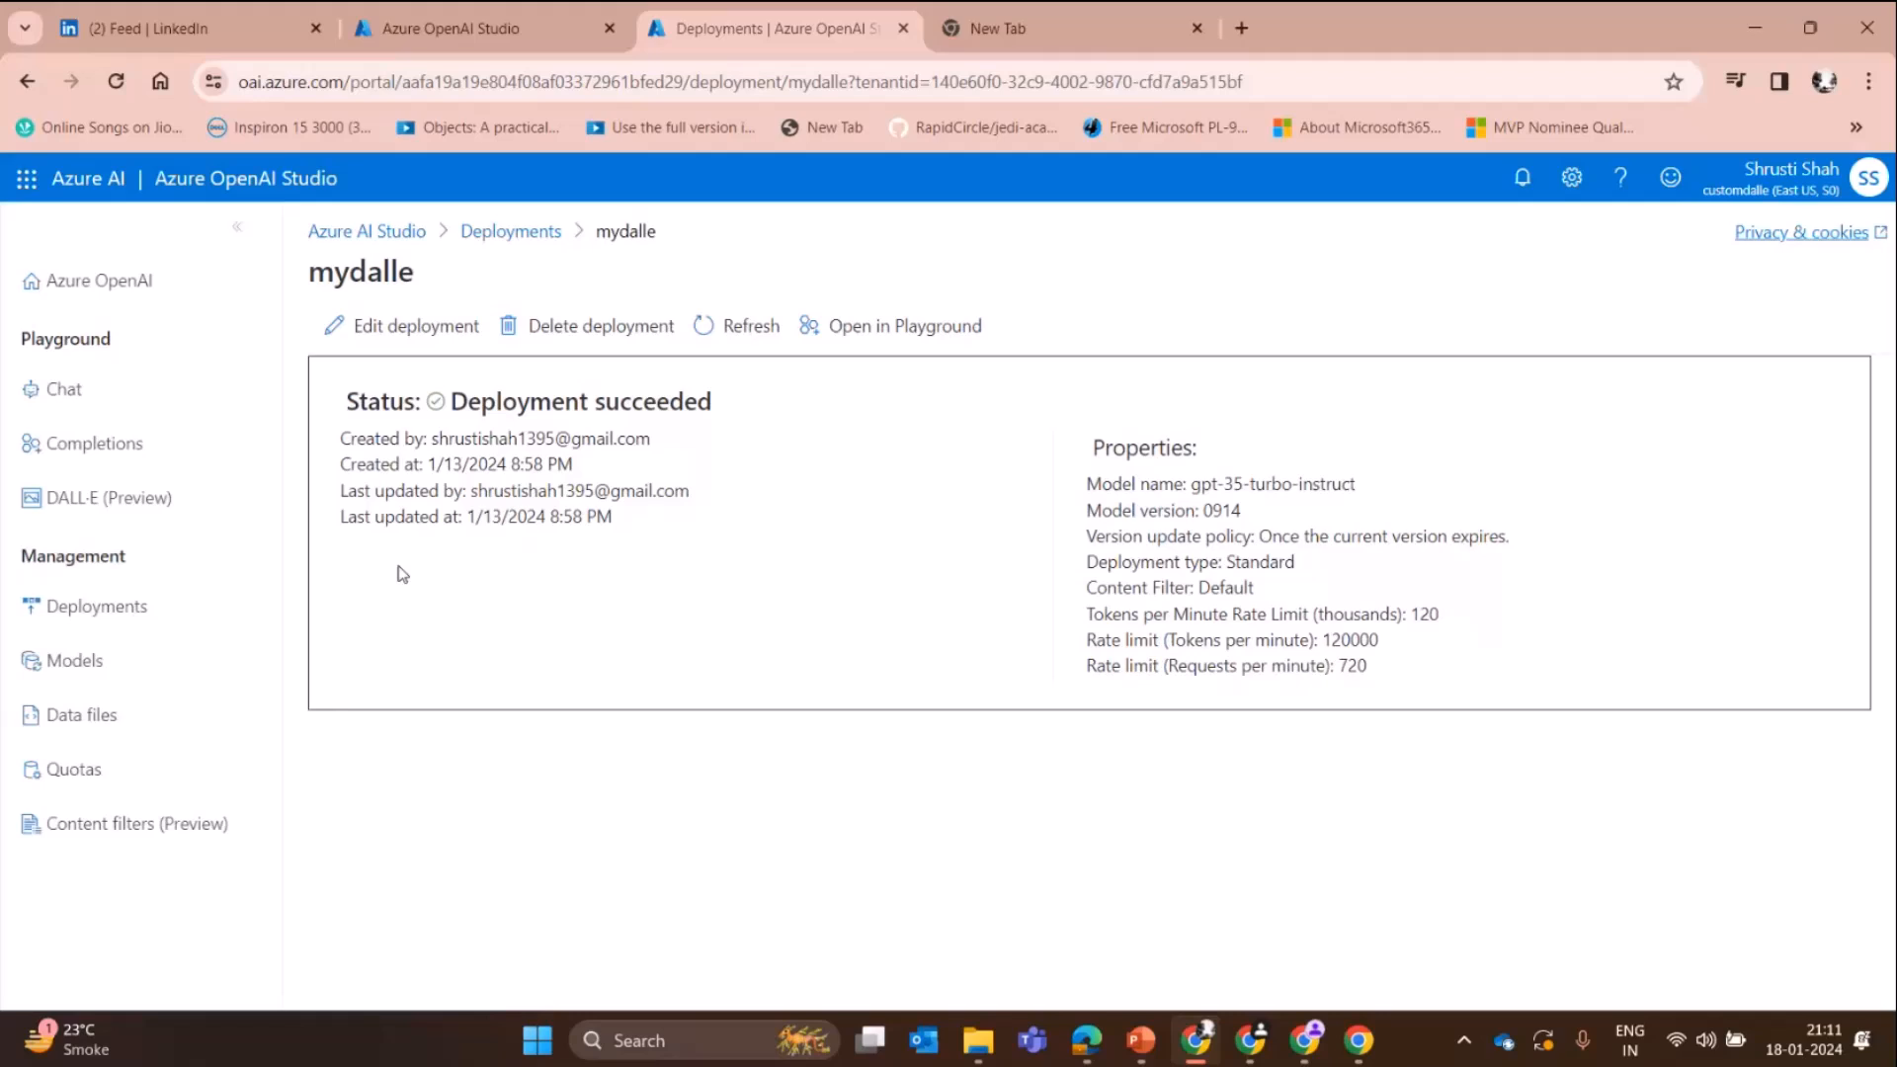
drag(1200, 483, 1360, 485)
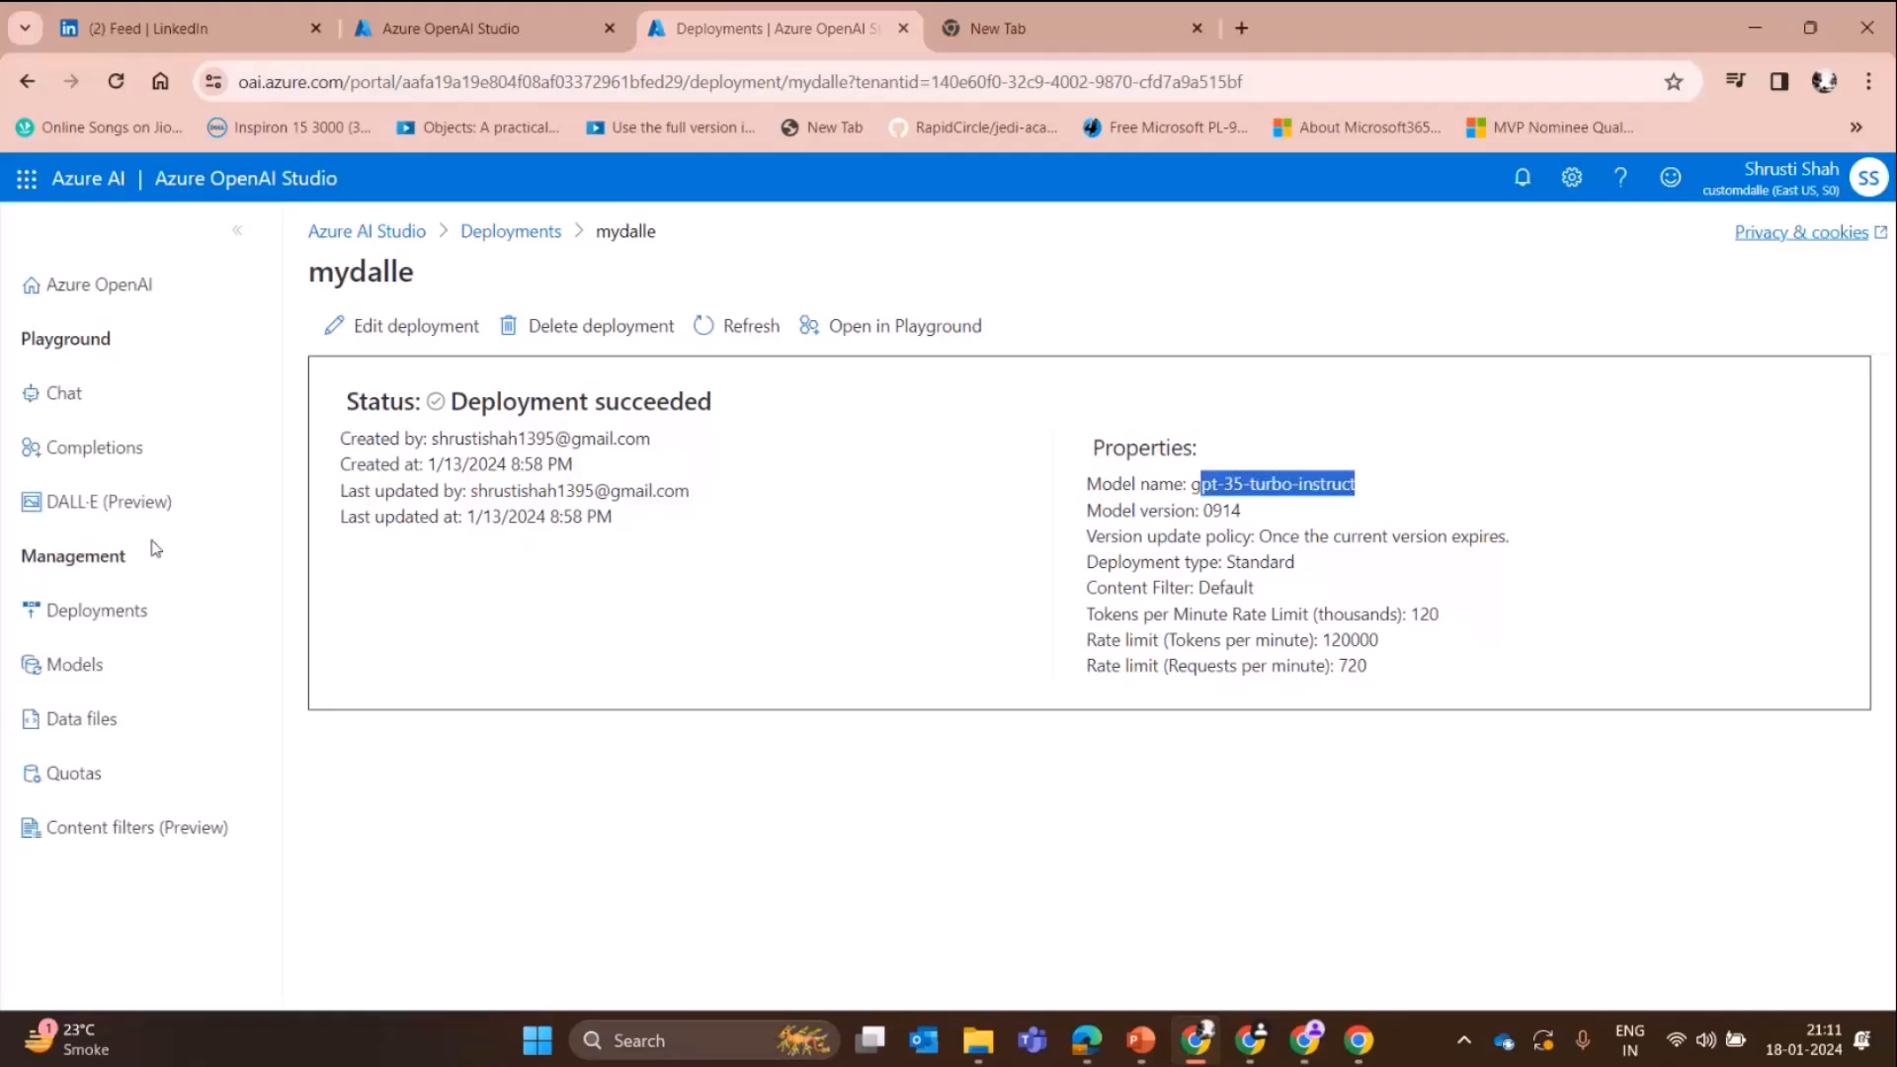
- Generate an image from the prompt "seattle skyline" in the DALL·E playground
click(108, 501)
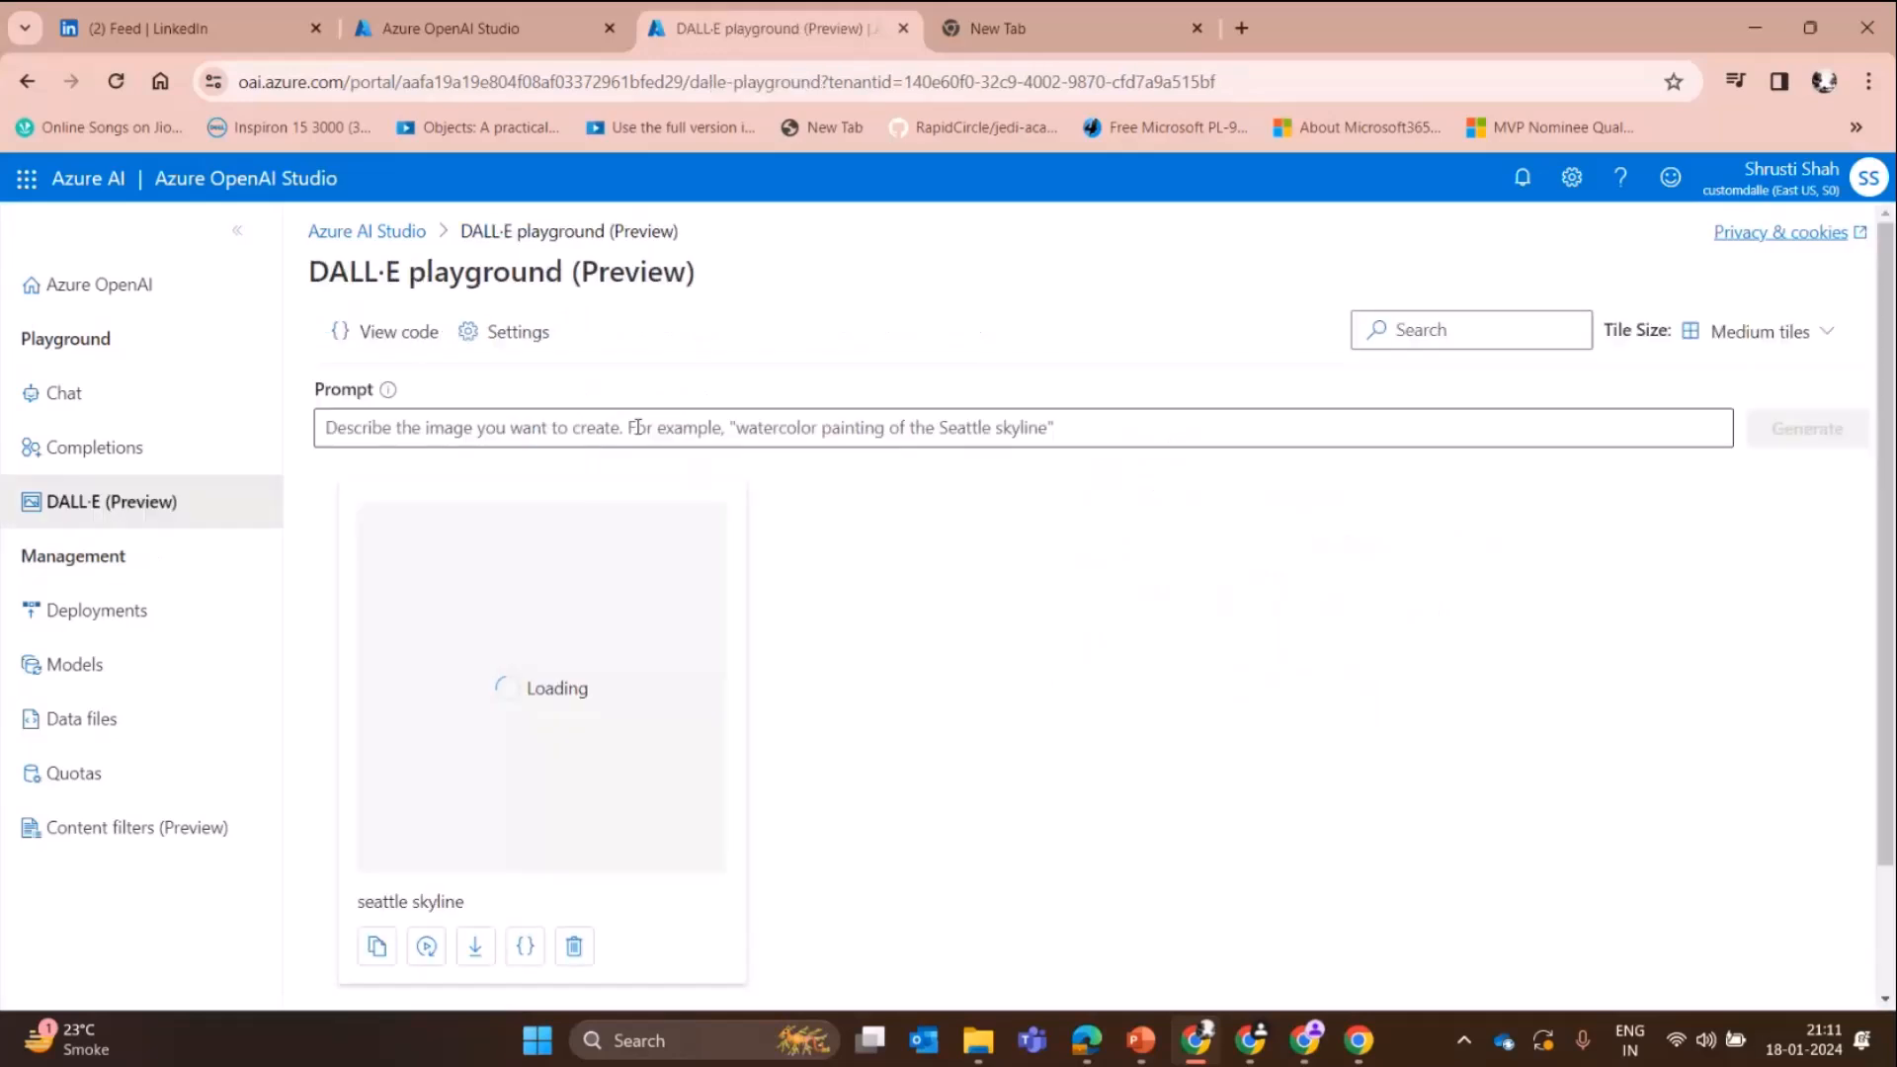
click(638, 426)
text(sk)
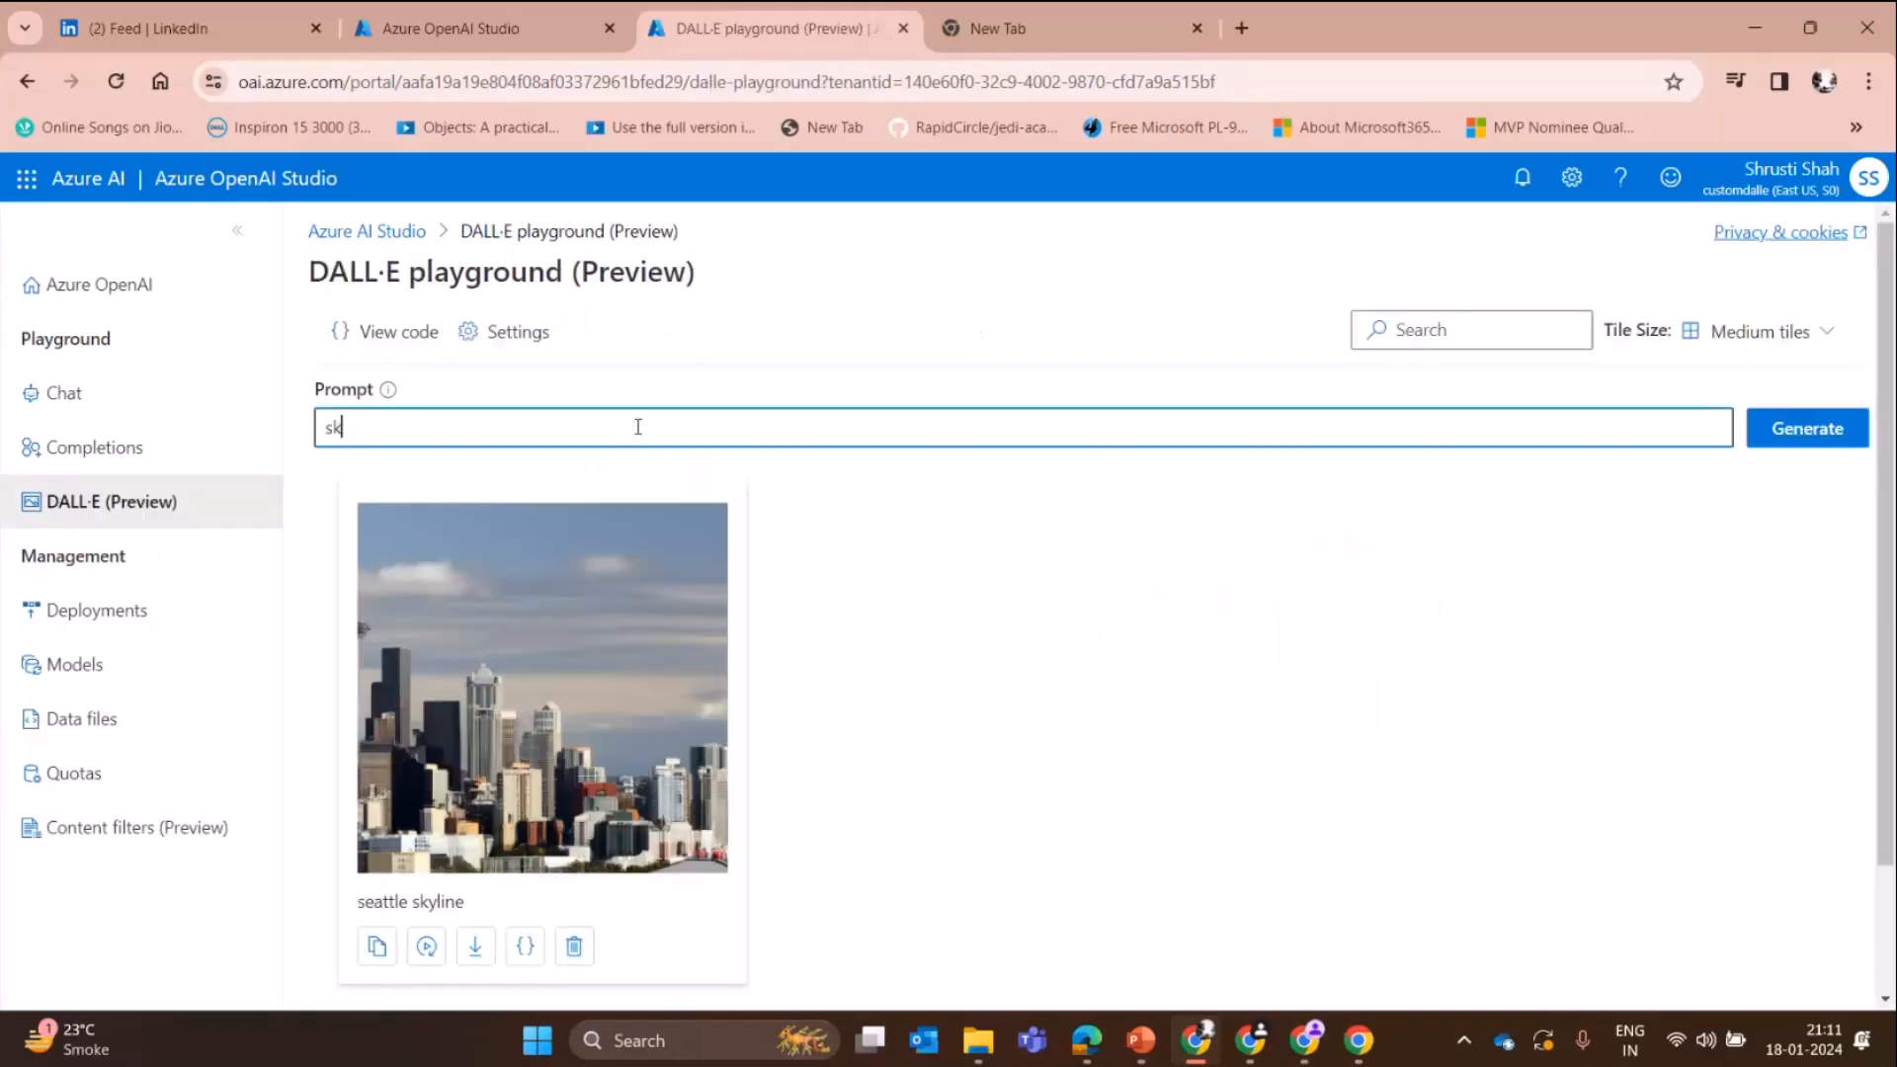
key(BackSpace)
key(BackSpace)
text(seattle skyline)
click(1807, 428)
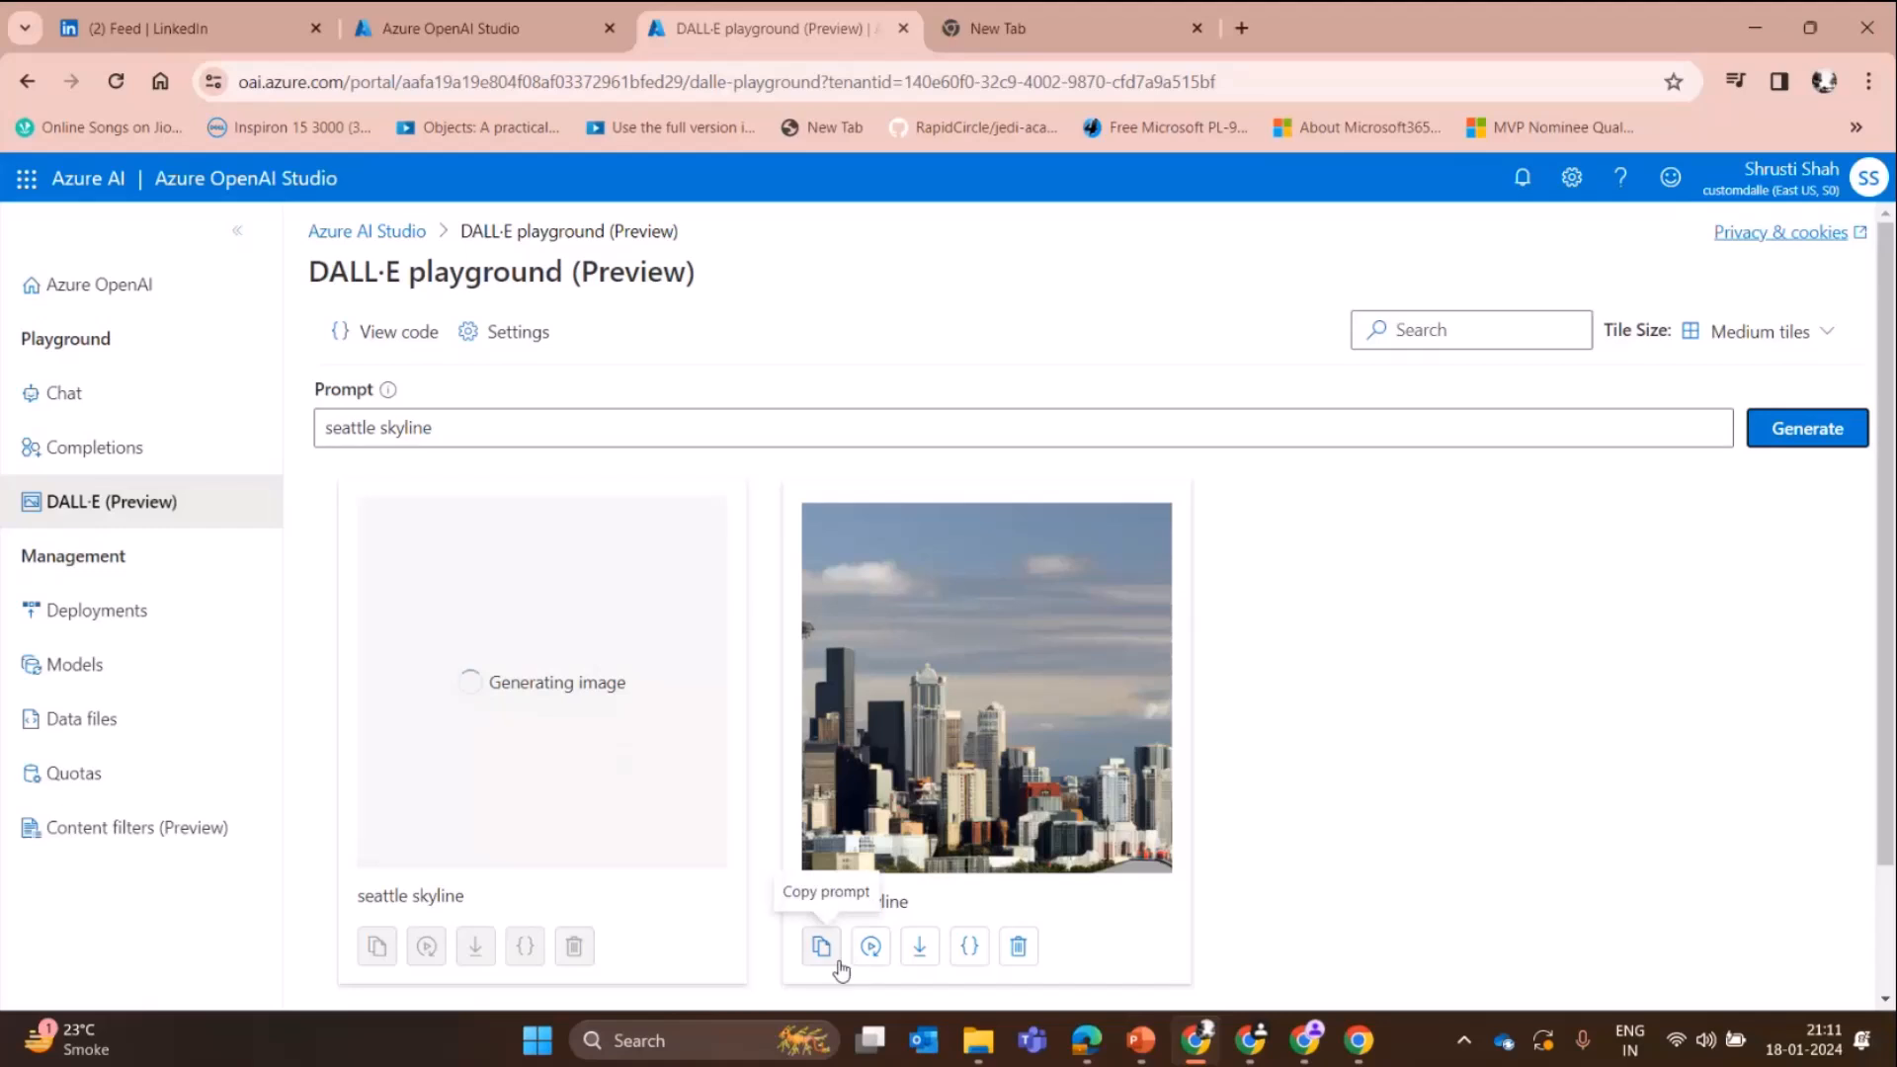
- Show the sample code for the earlier seattle skyline image in json format
scroll(980, 824, down, 1)
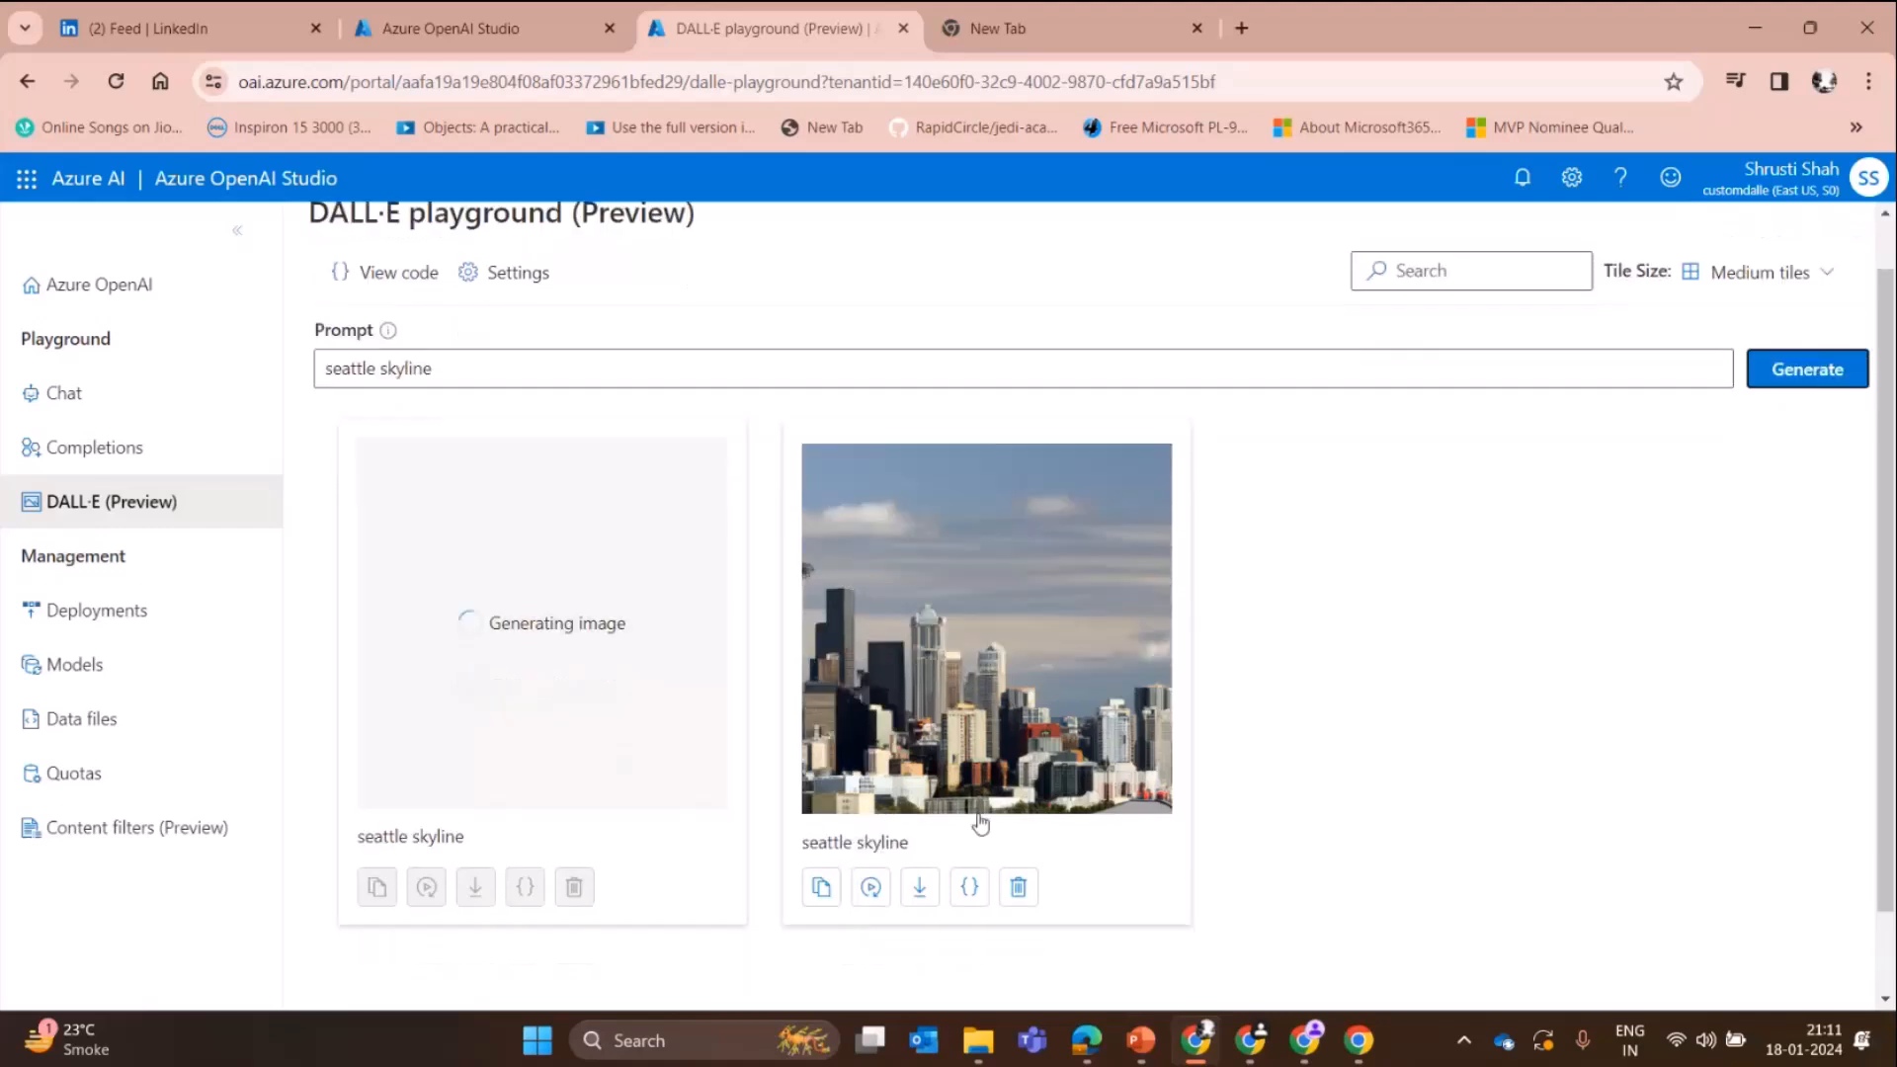
scroll(980, 824, down, 1)
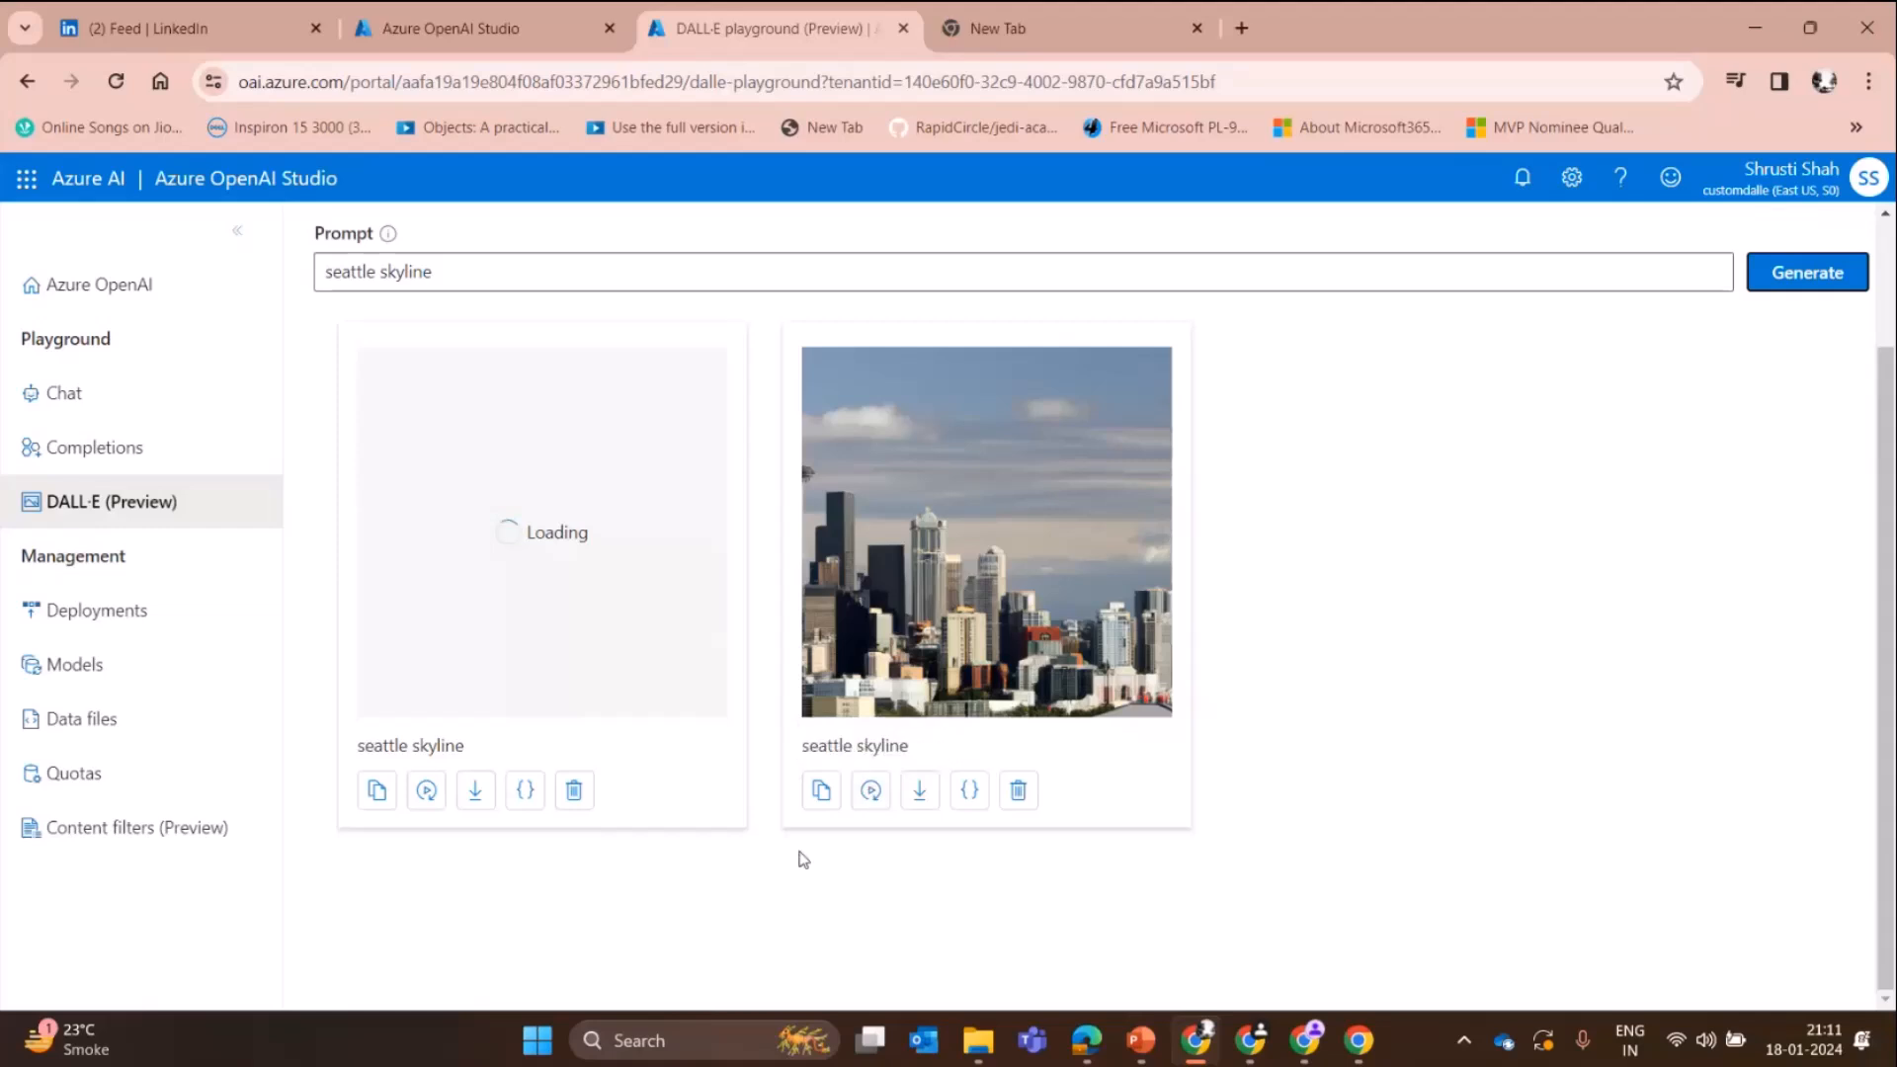
click(969, 790)
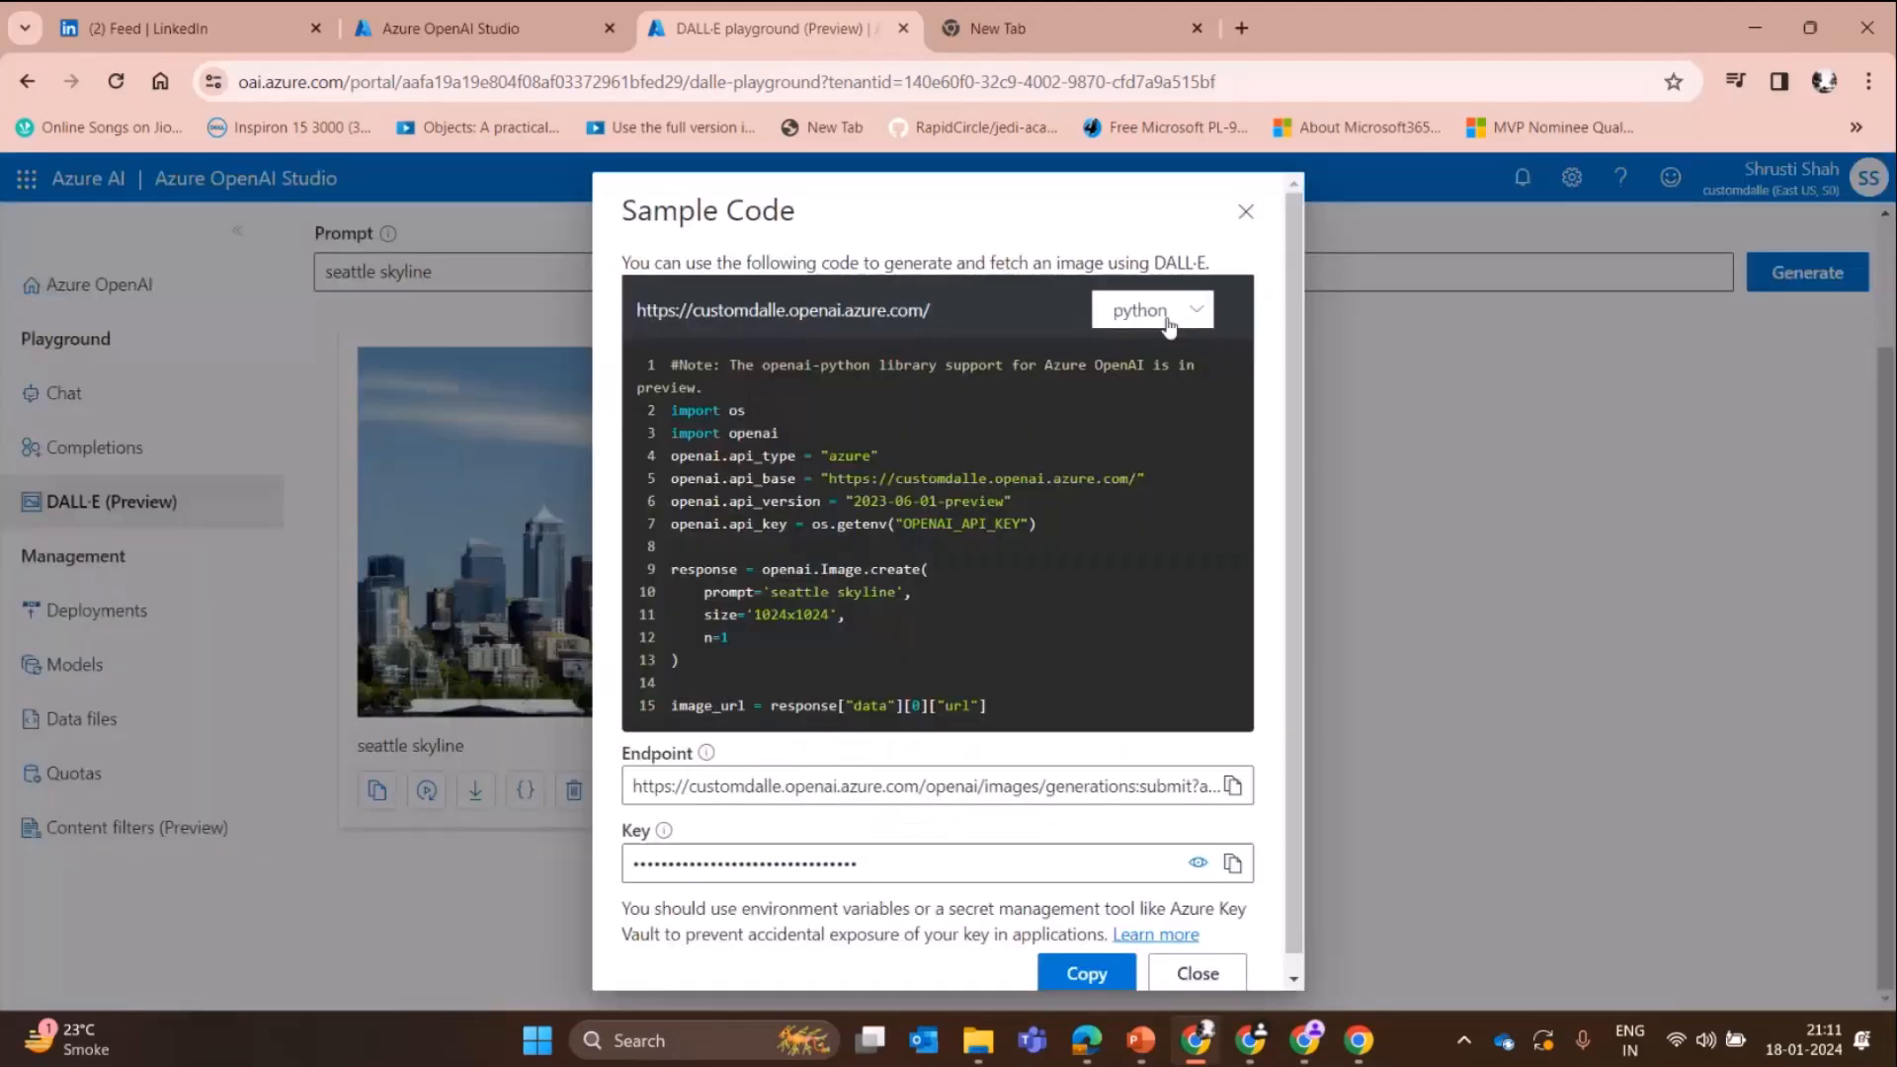
scroll(1141, 545, down, 1)
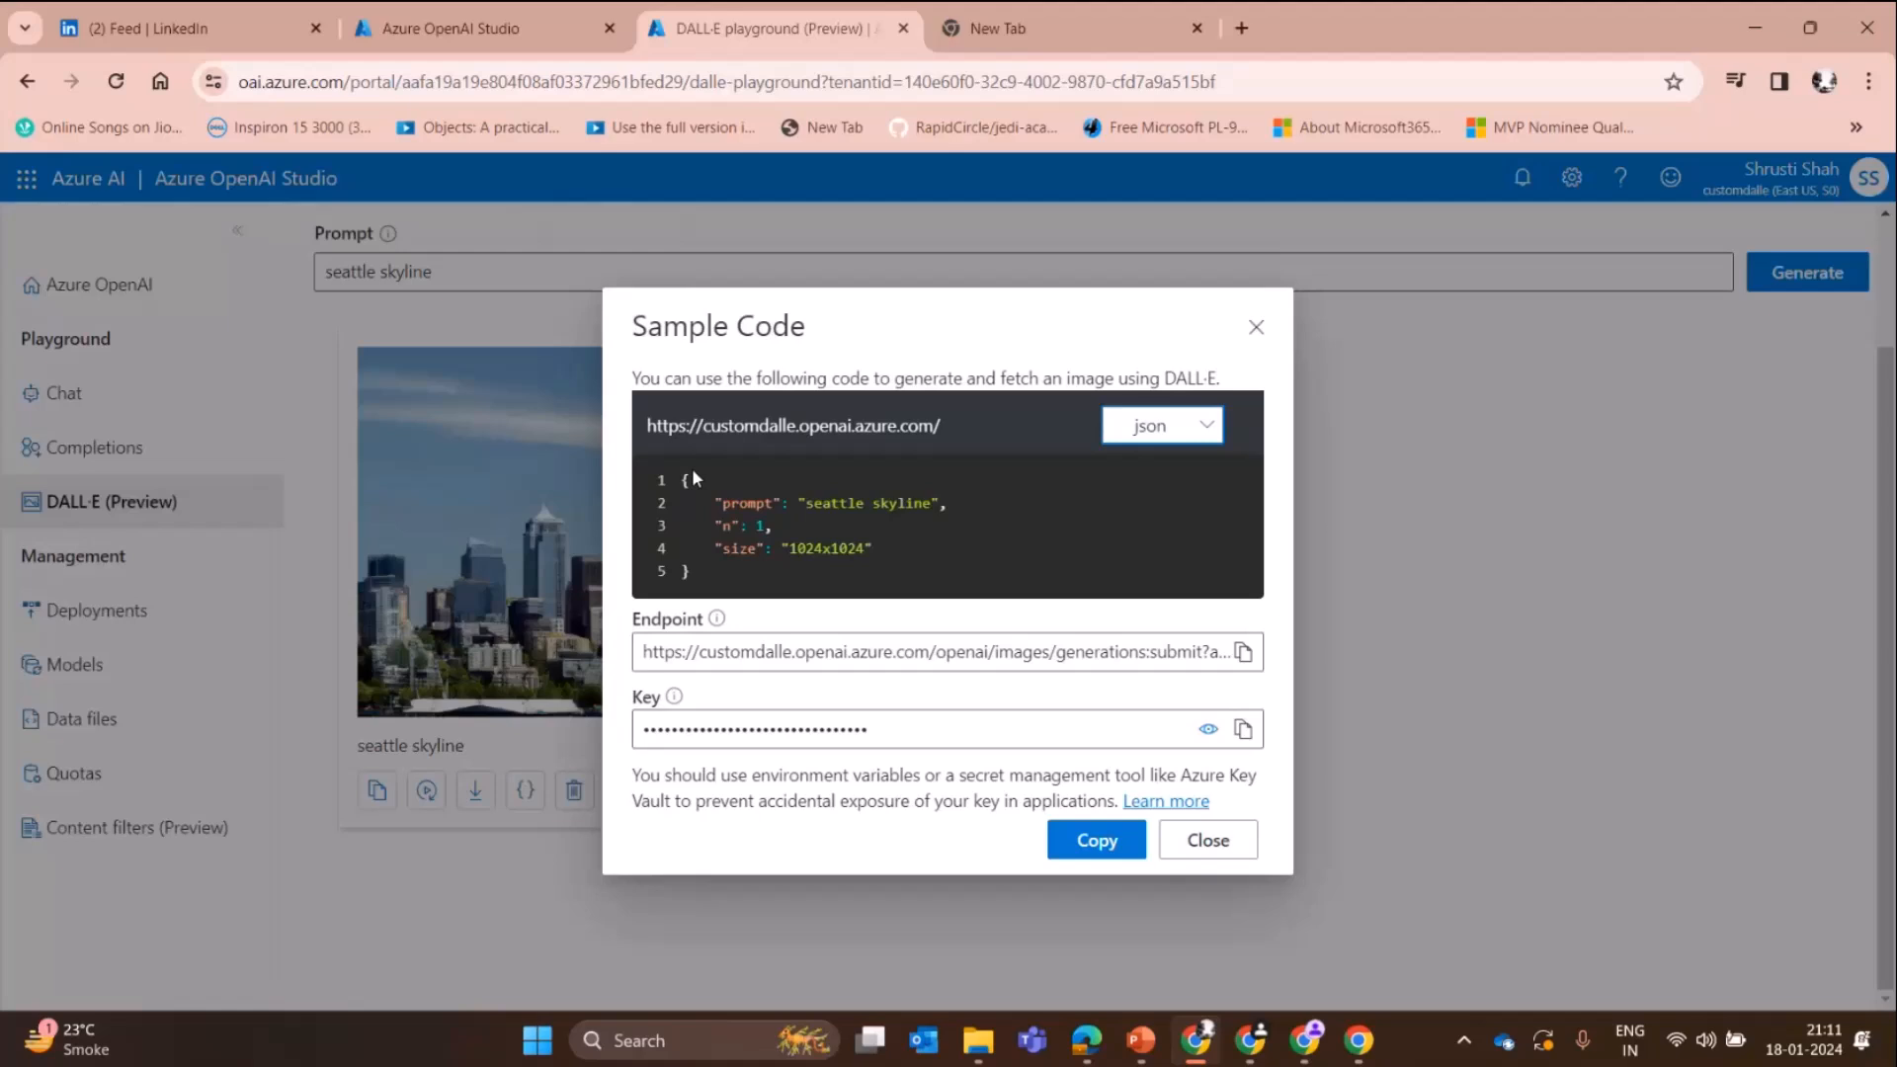
- Examine the JSON request body, the base URL and the images/generations:submit path of the endpoint
drag(693, 471, 712, 589)
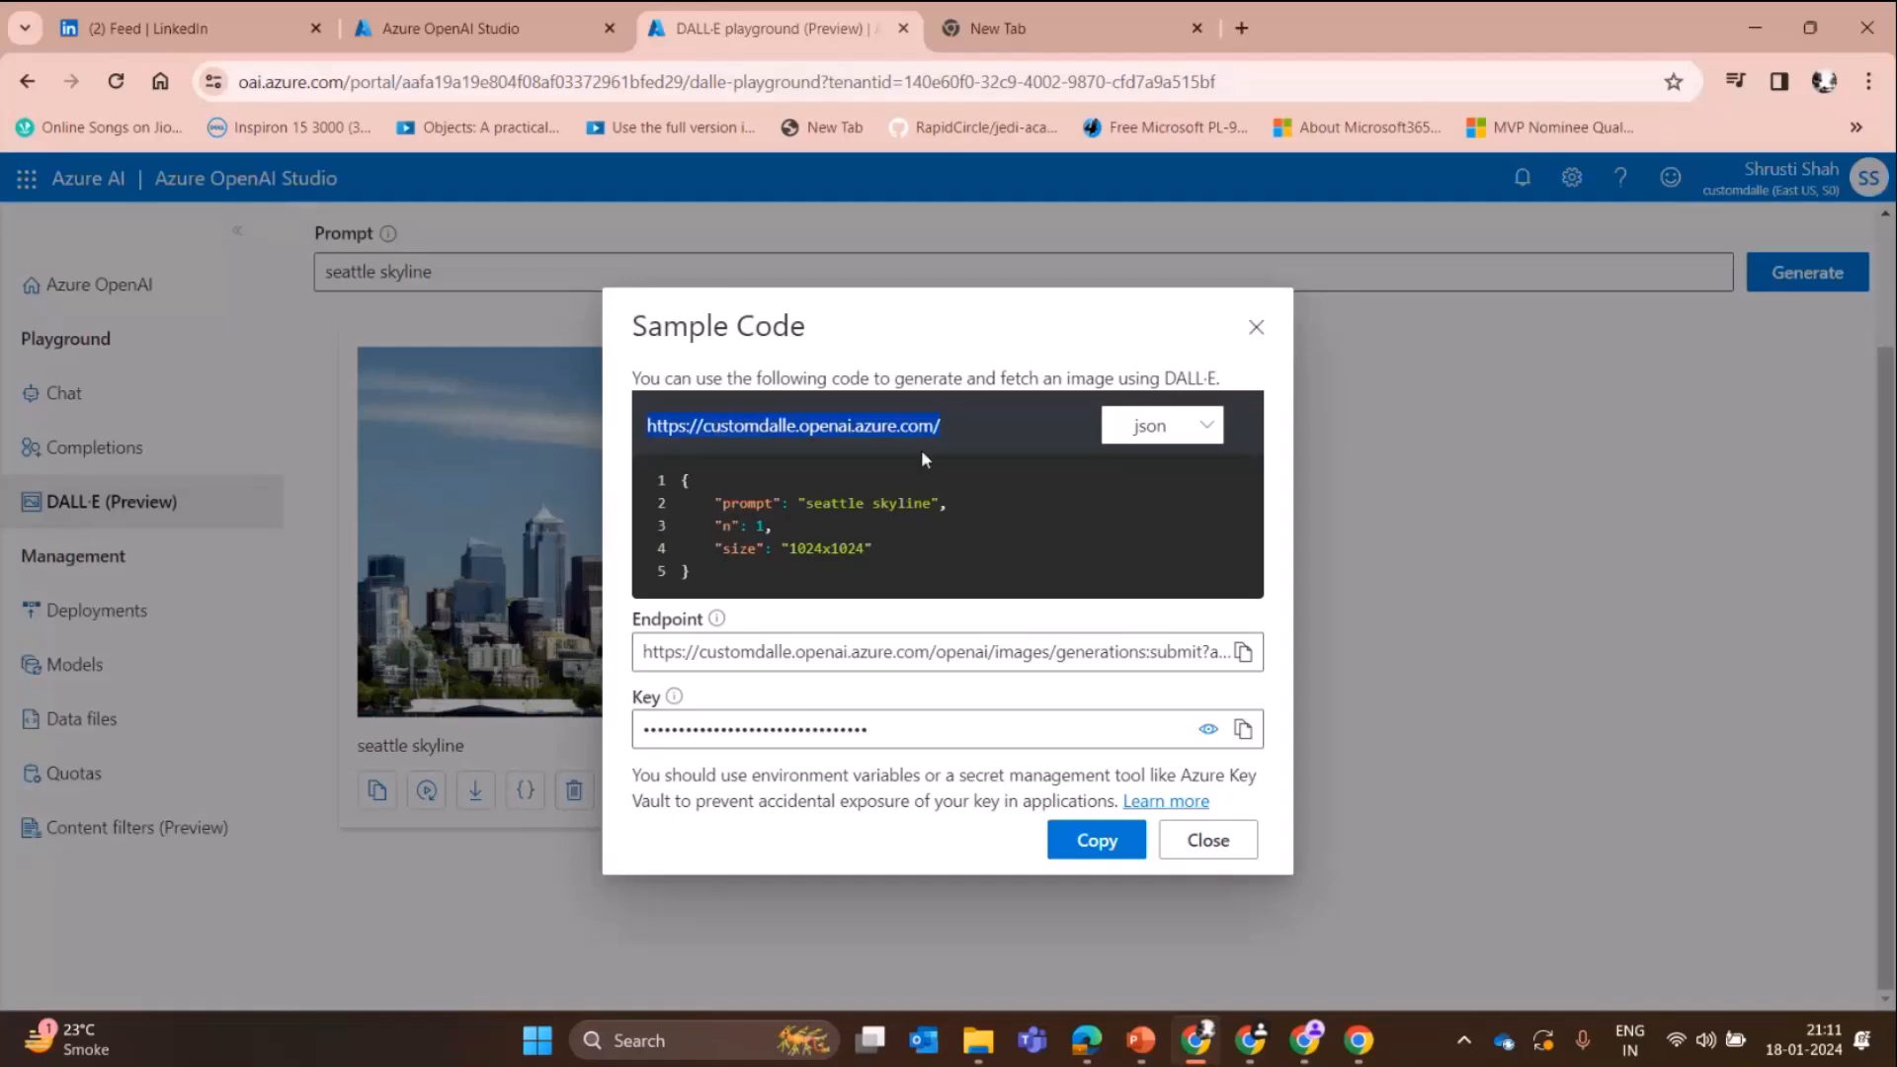
drag(1209, 653, 965, 655)
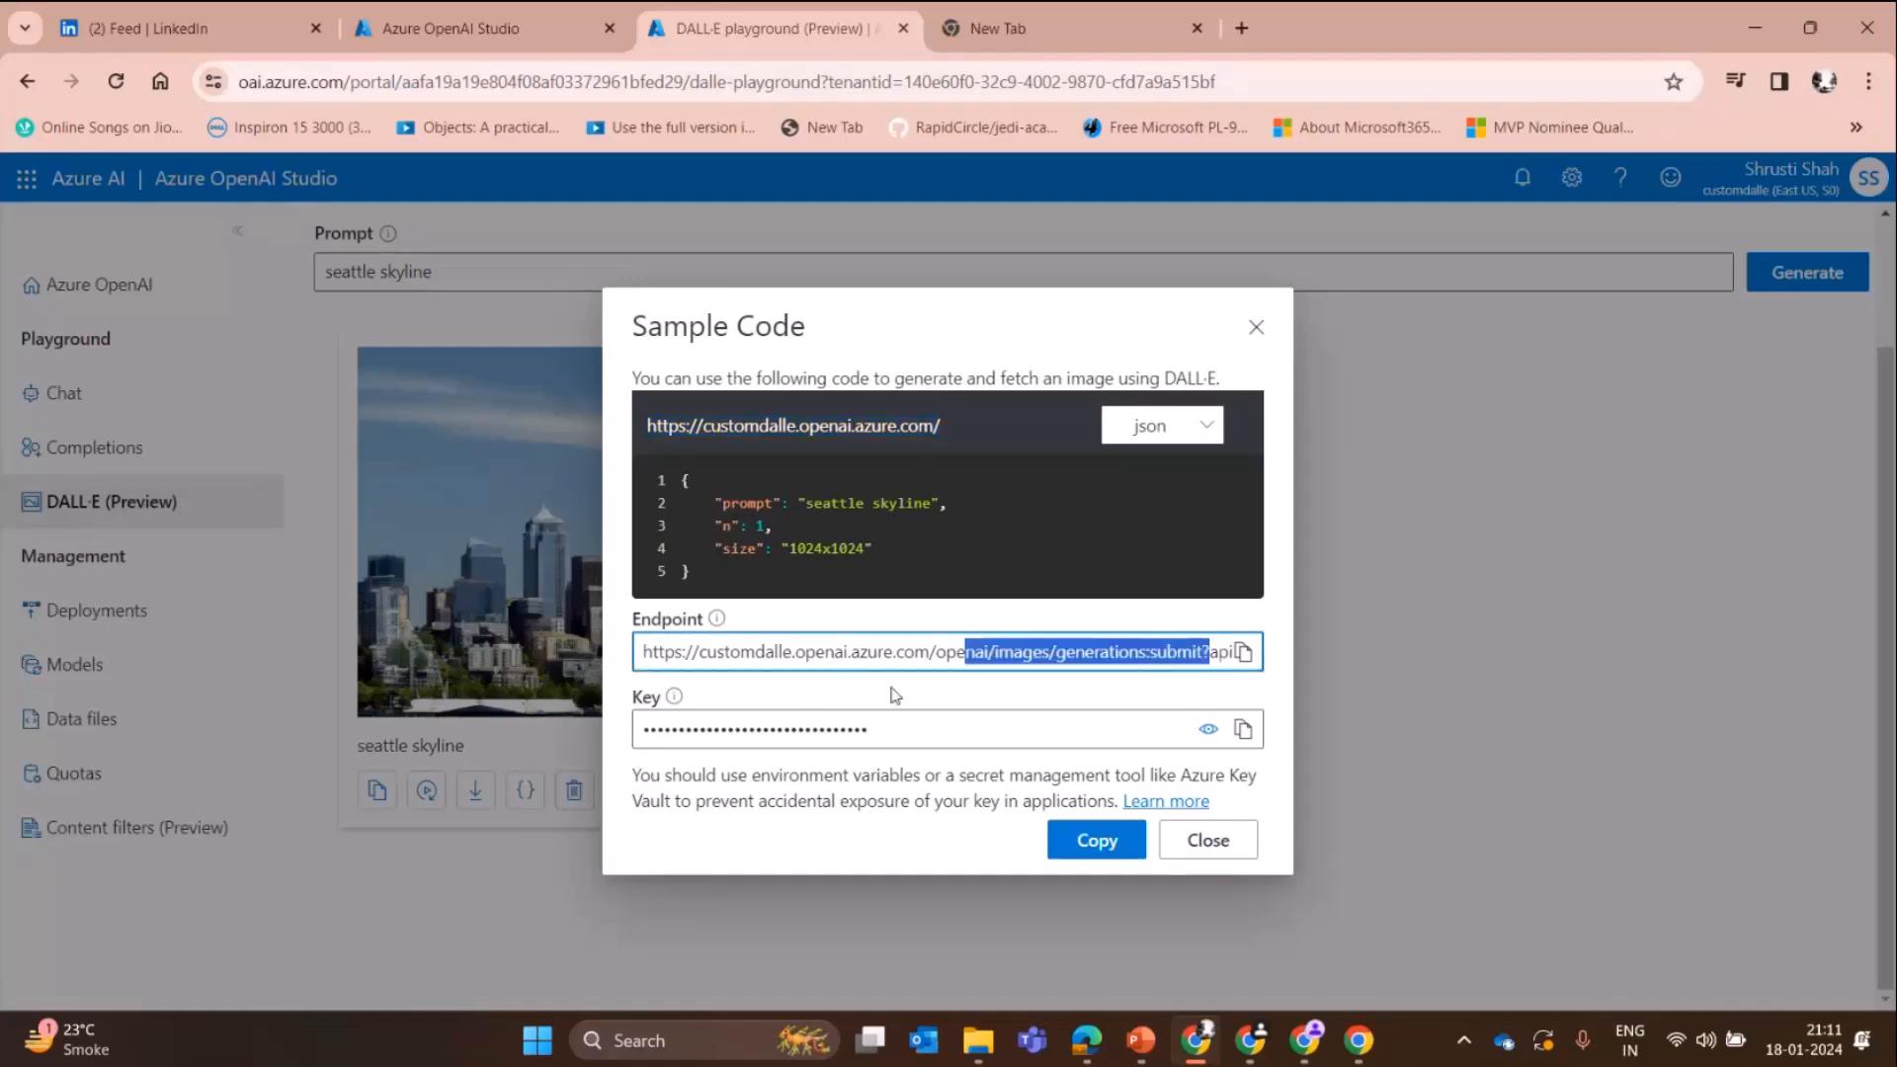
click(1046, 660)
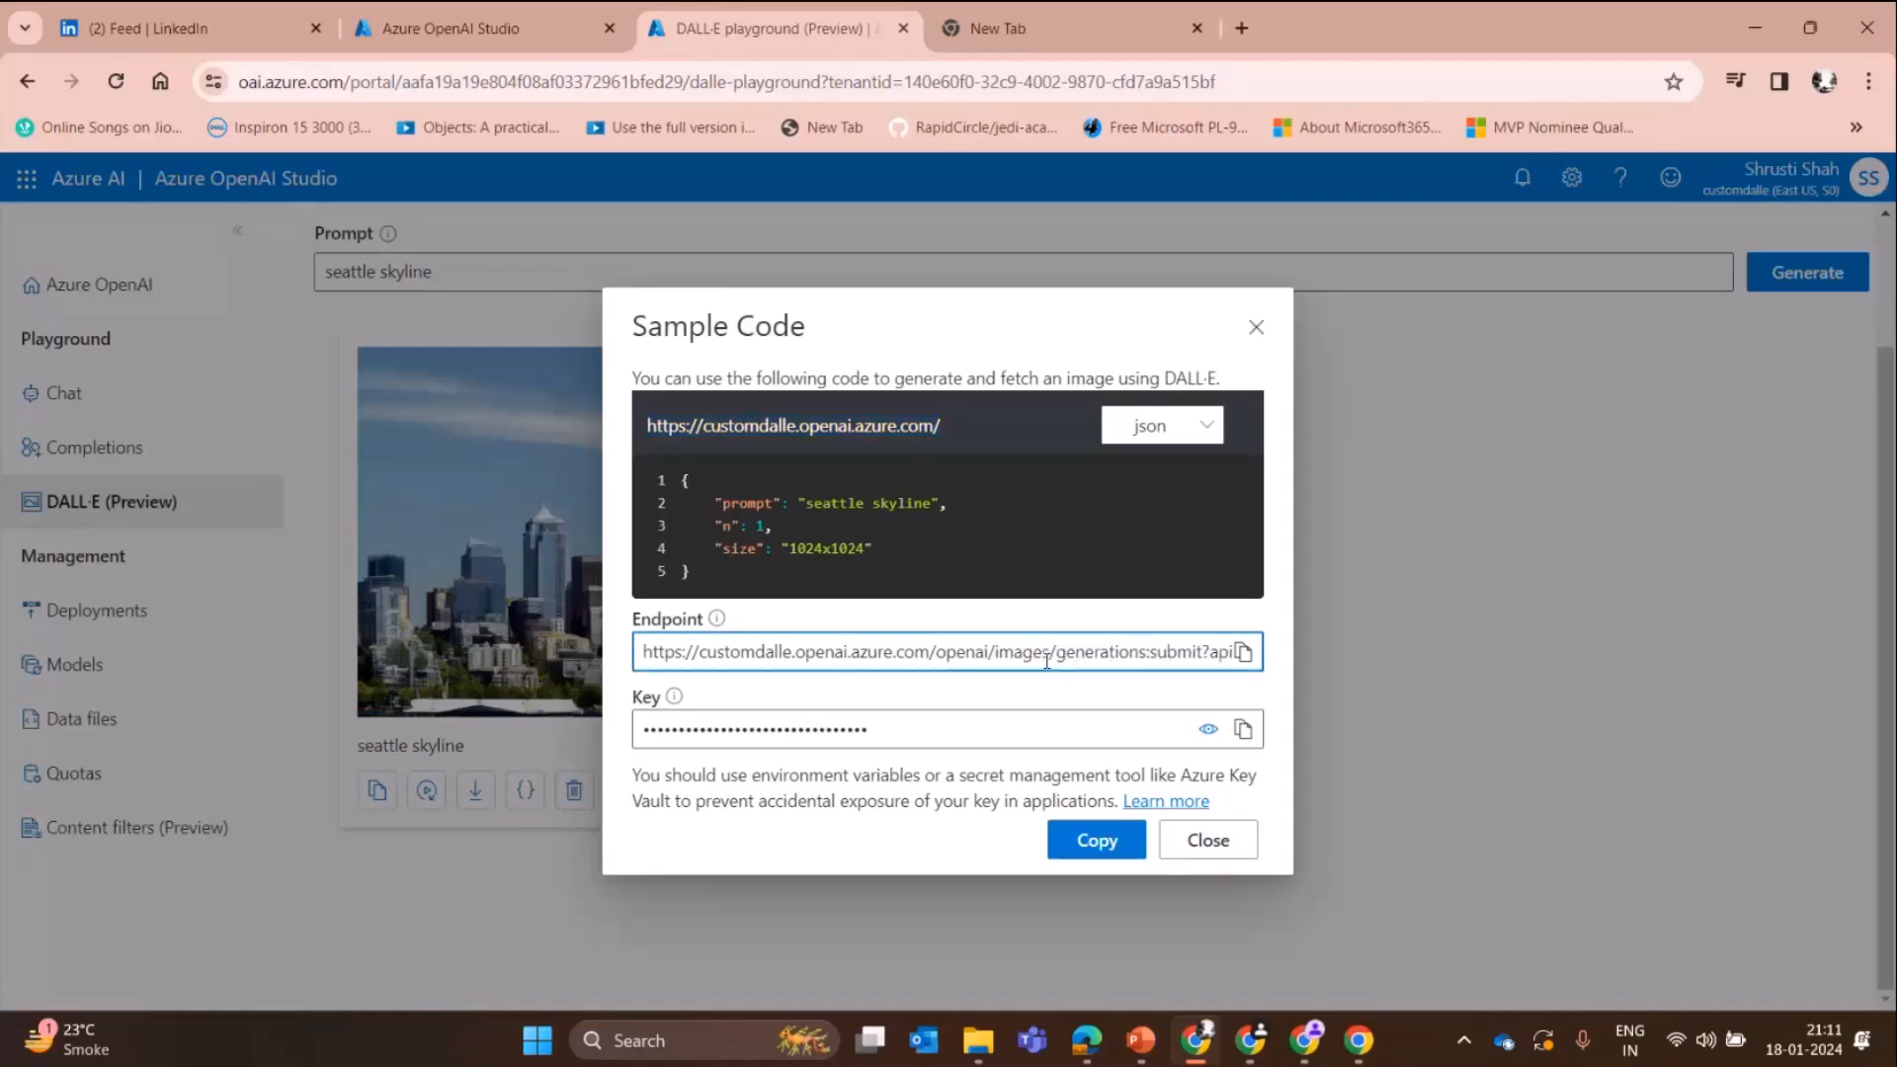
- Examine the api-version parameter at the end of the endpoint and the prompt property in the JSON body
triple_click(973, 655)
click(991, 655)
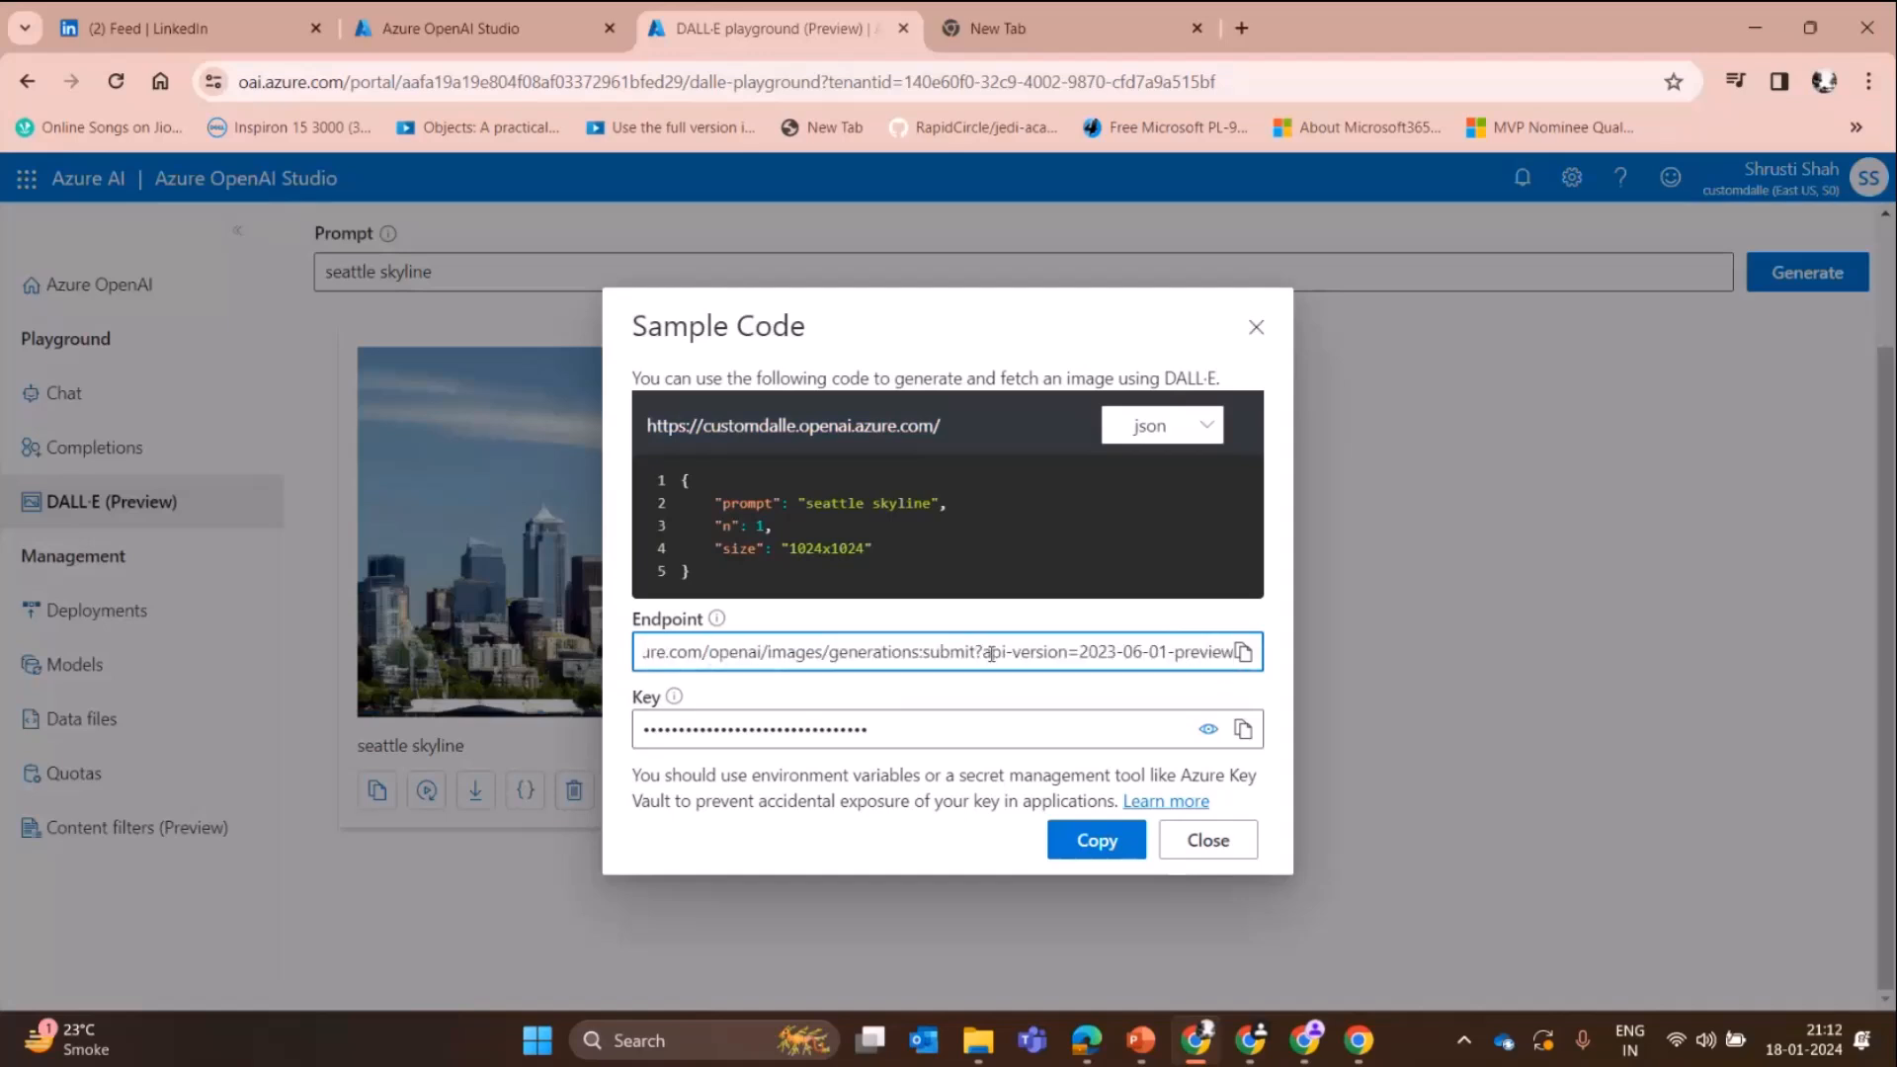
key(shift+End)
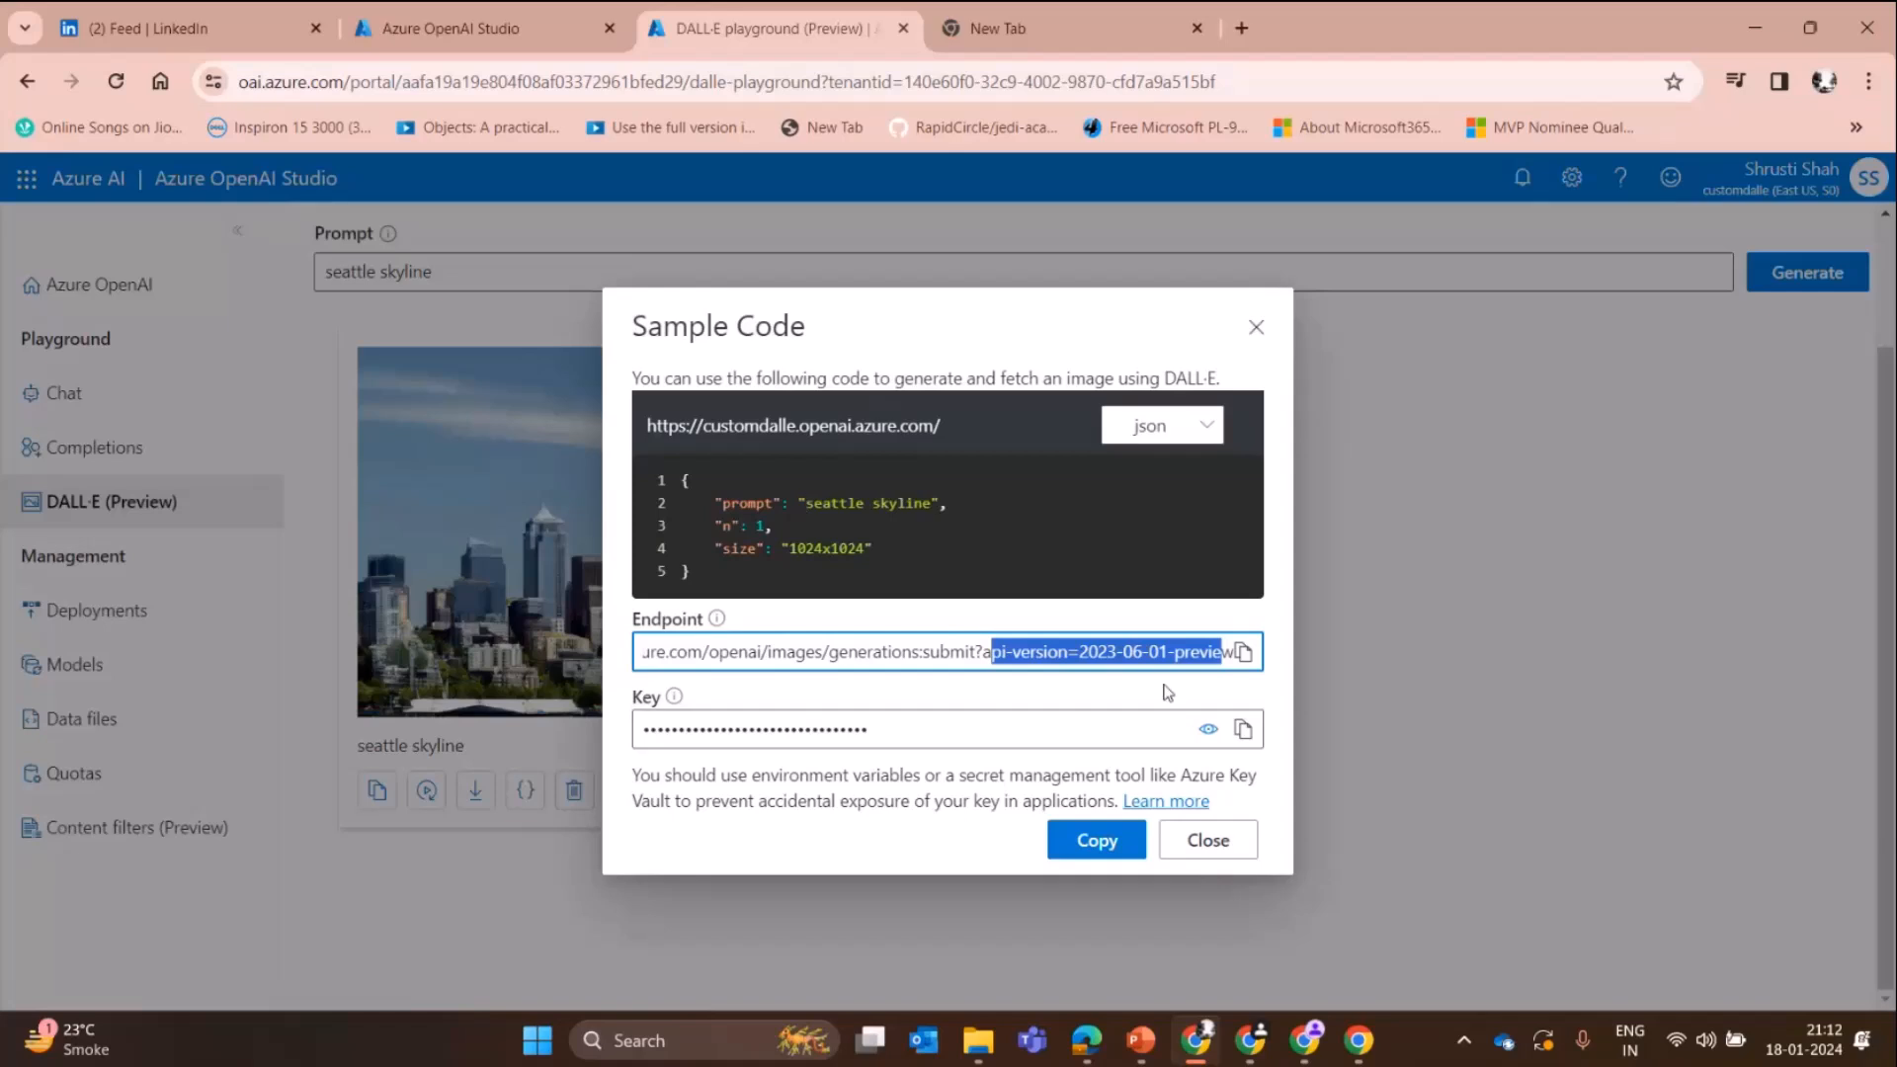
click(1247, 681)
click(1242, 651)
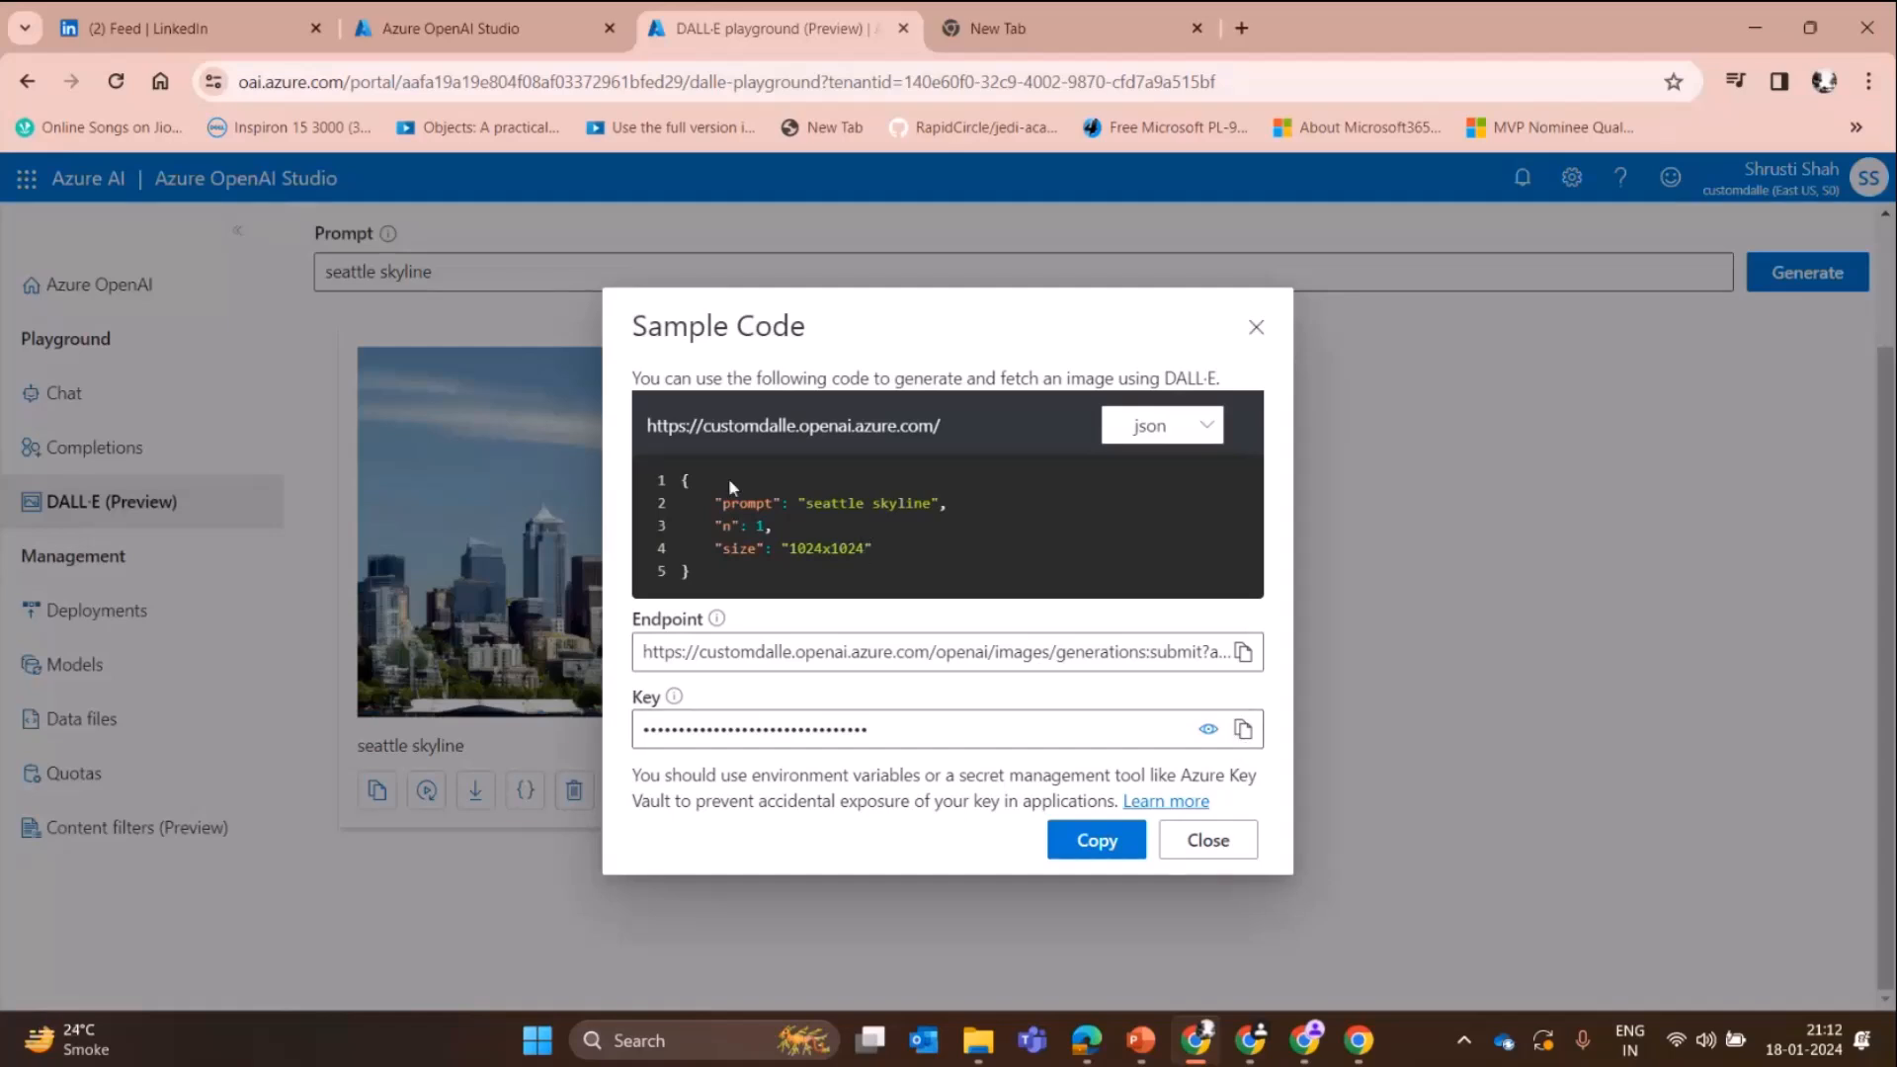
drag(725, 505, 784, 508)
mouse_move(1313, 1060)
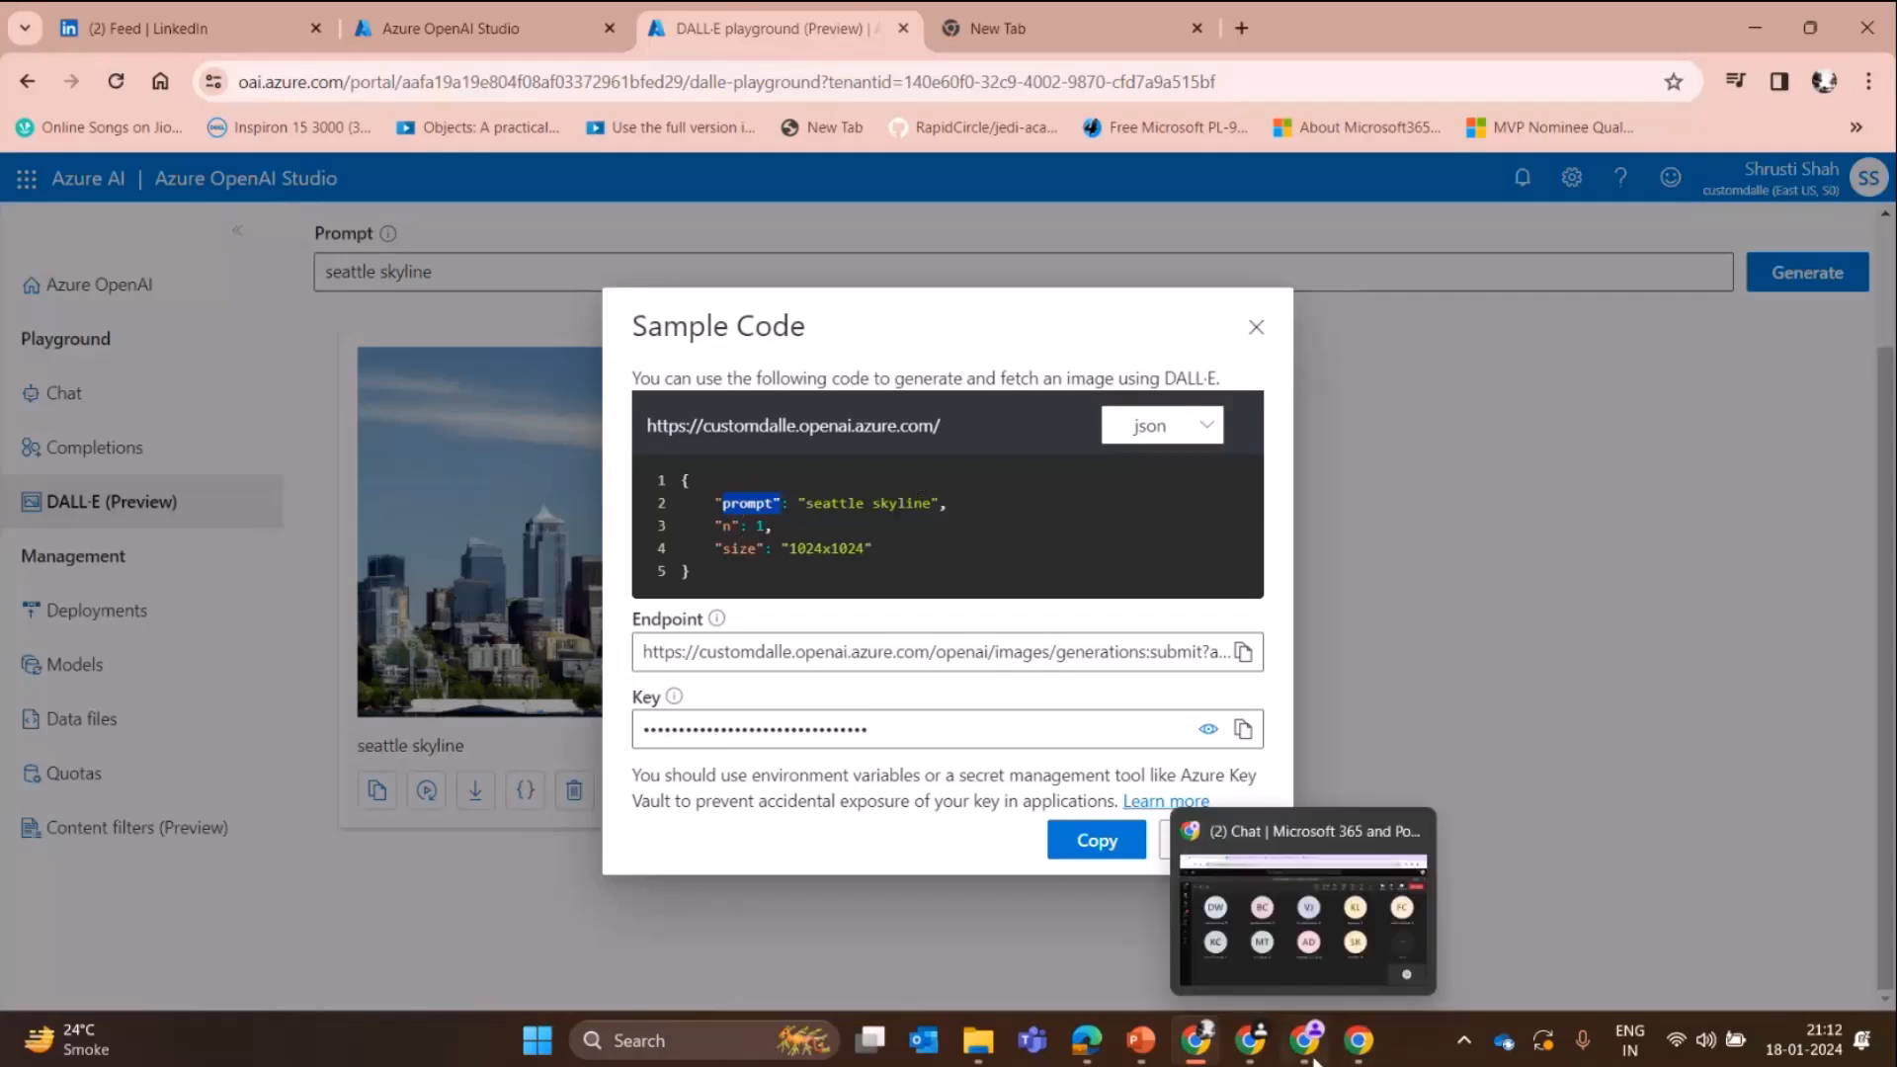
- Switch to Power Apps and look over the DalleImgAzOpenAI custom connector's list of setup sections and its general information
click(1254, 1043)
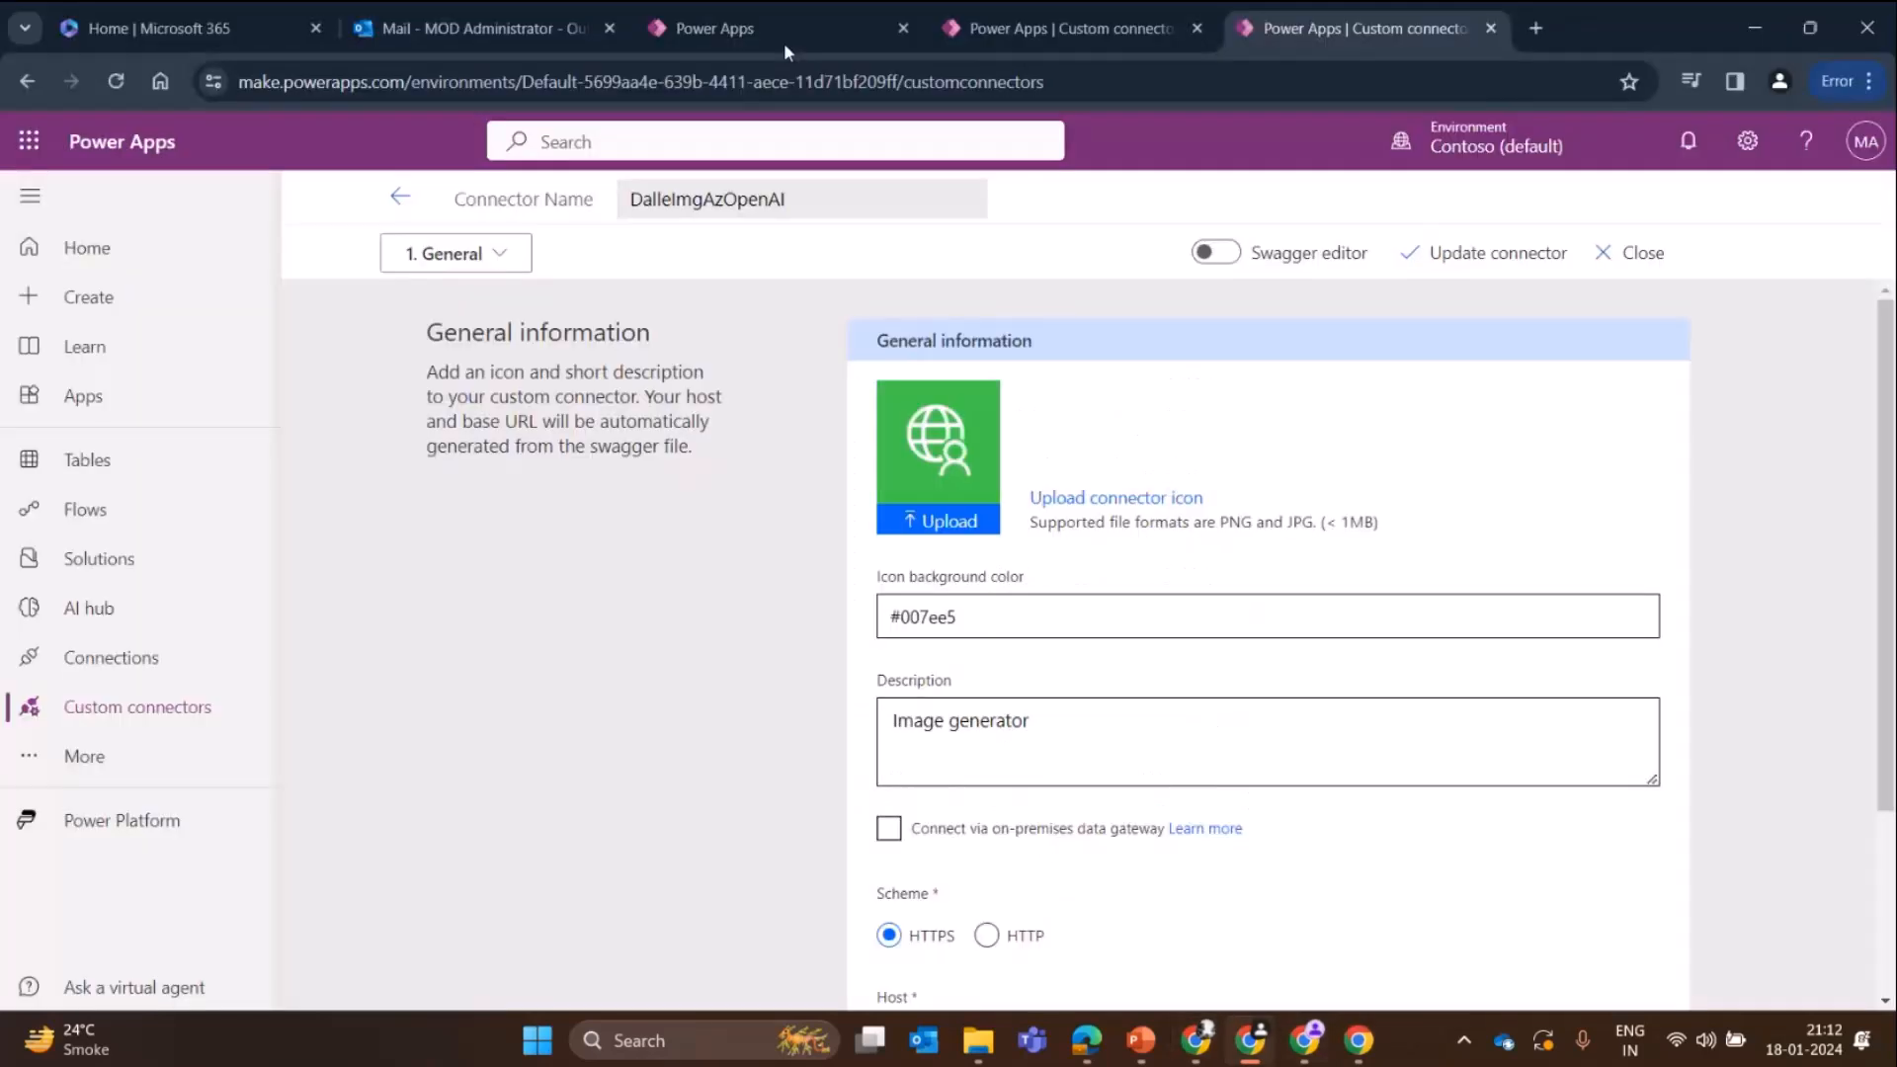
click(486, 263)
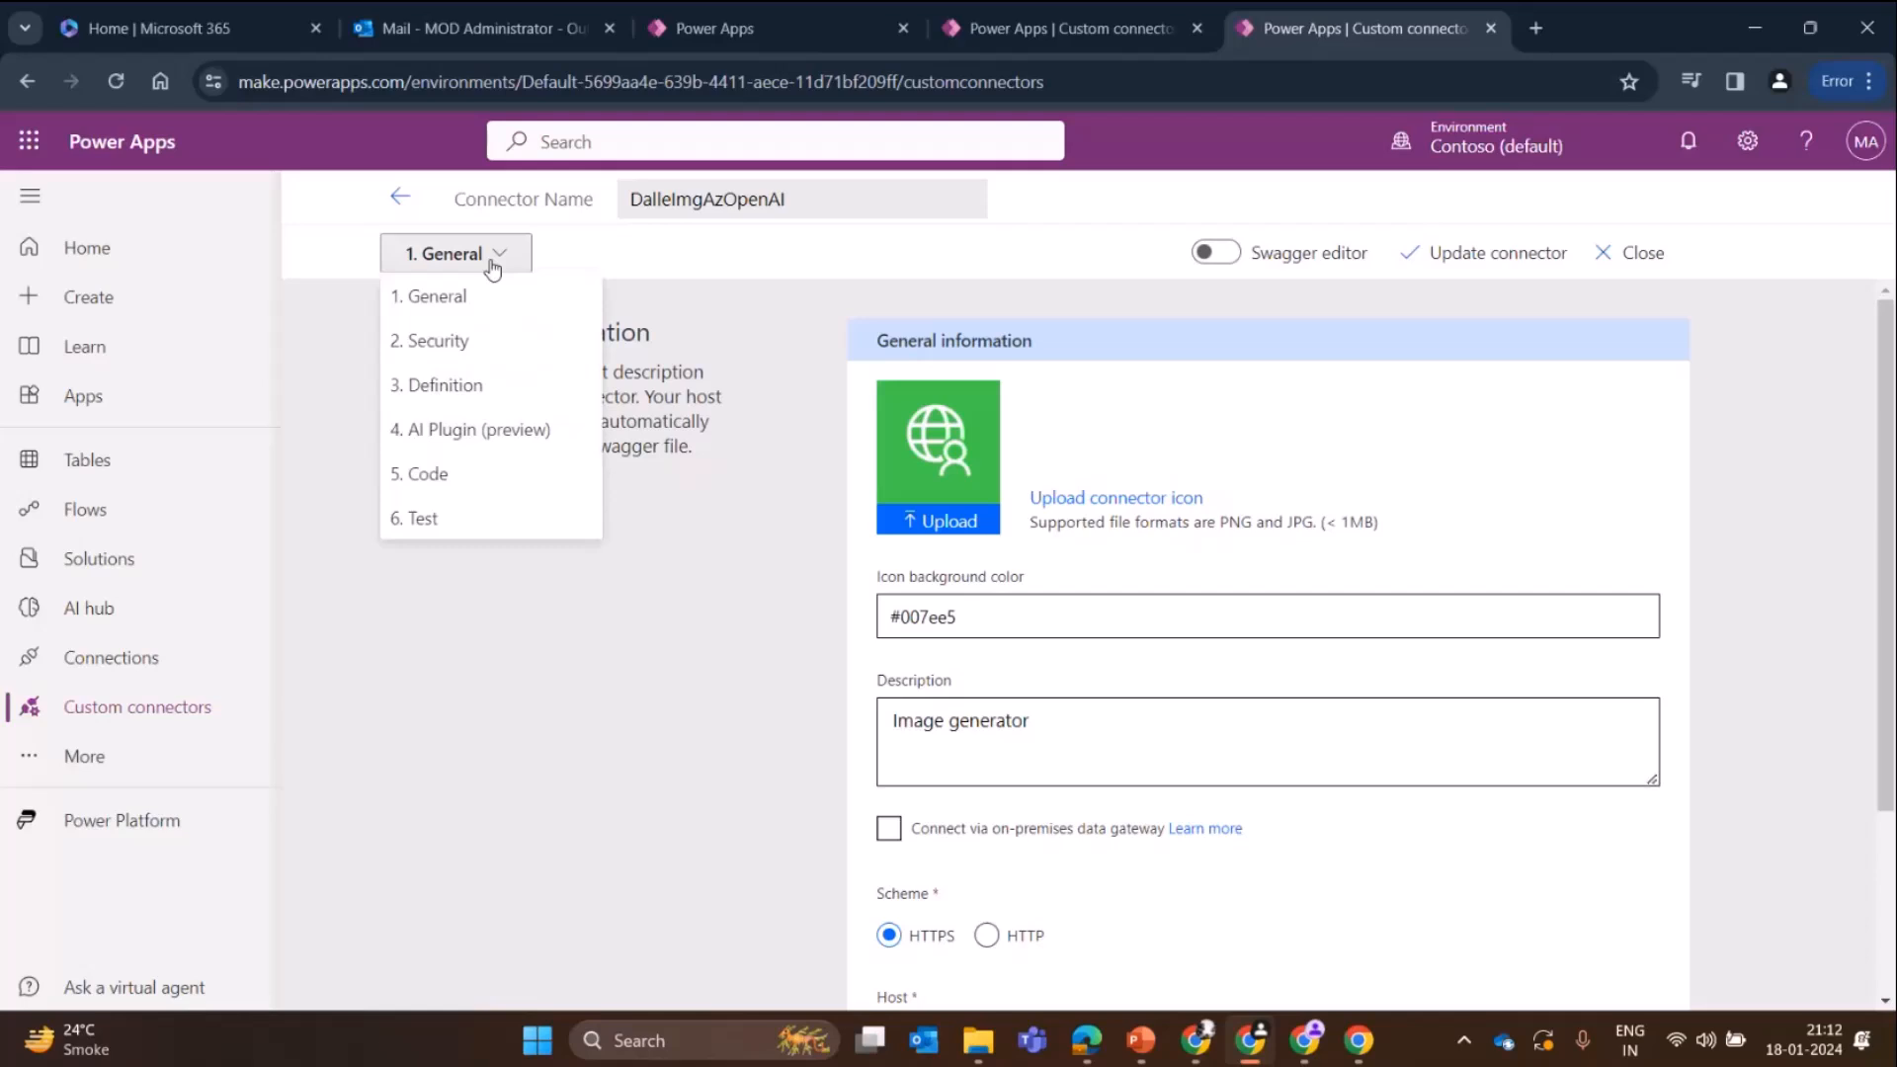
click(511, 322)
scroll(983, 491, down, 1)
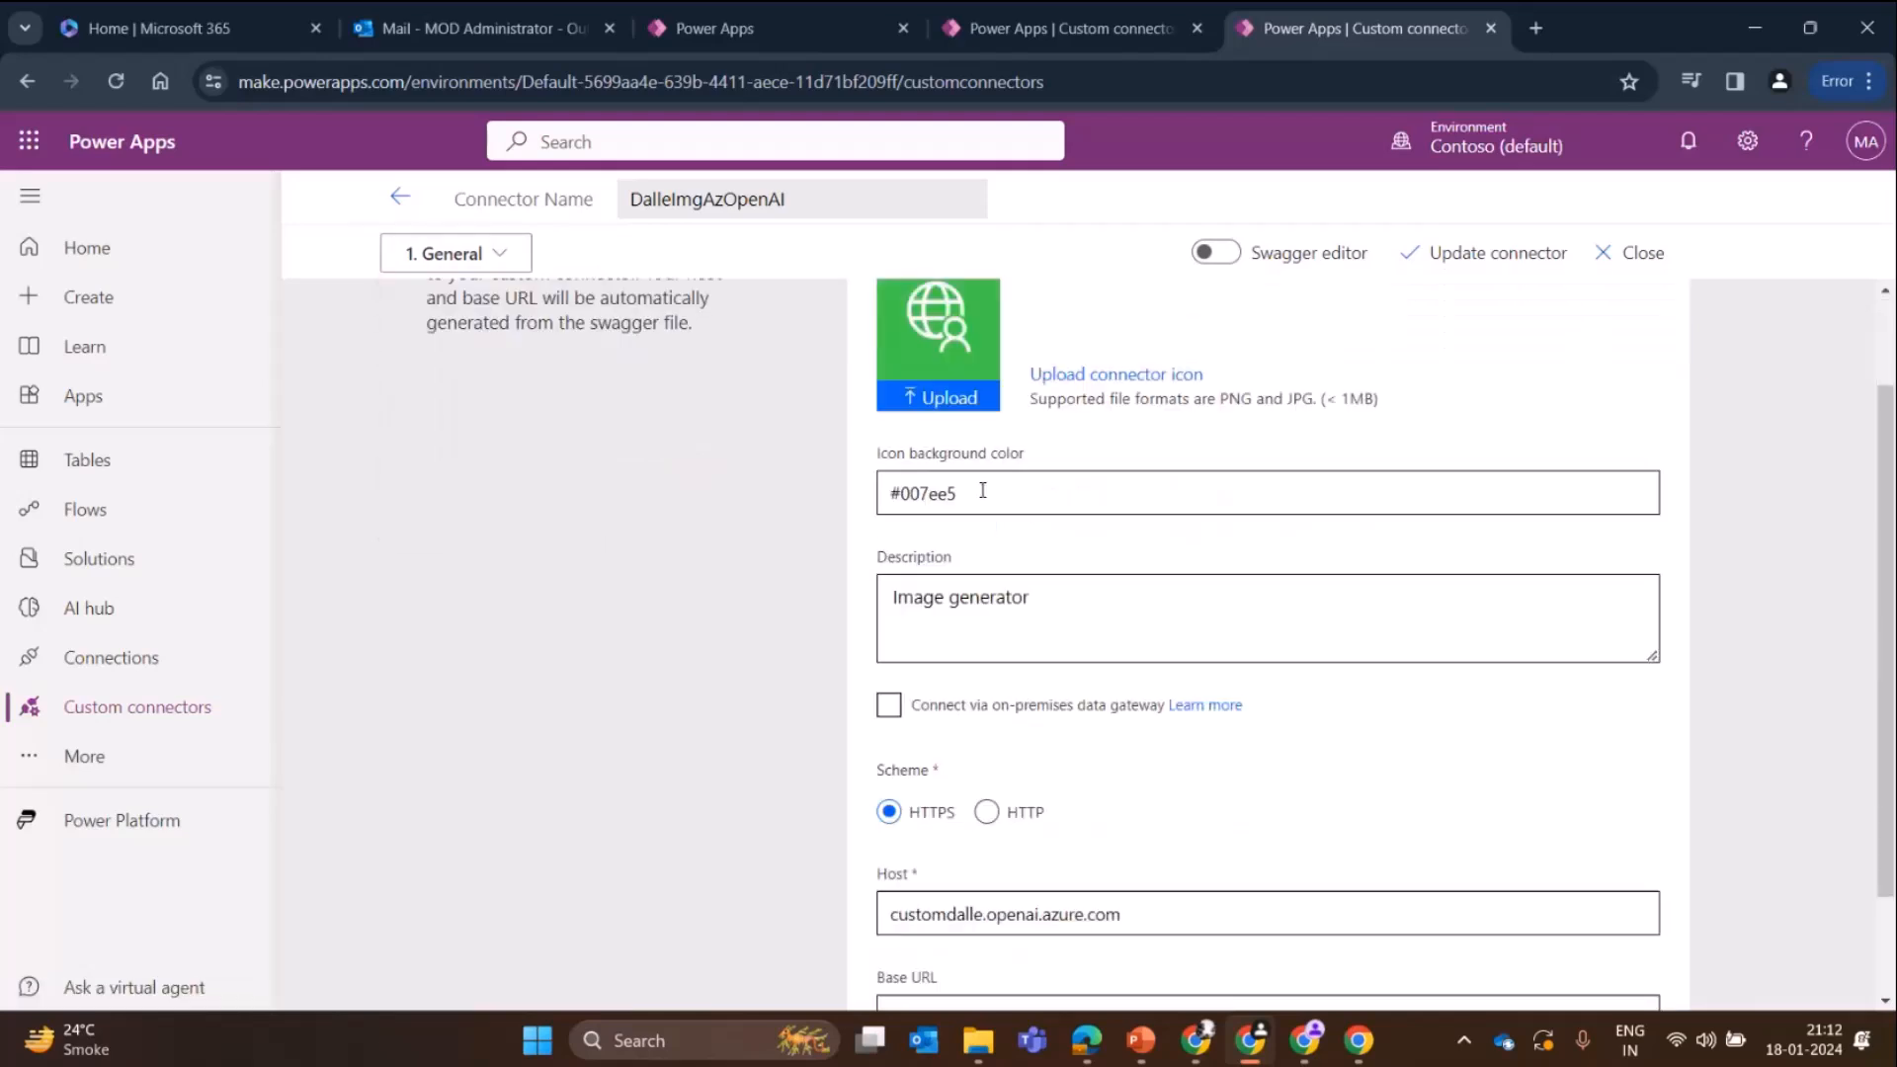
scroll(1275, 309, up, 1)
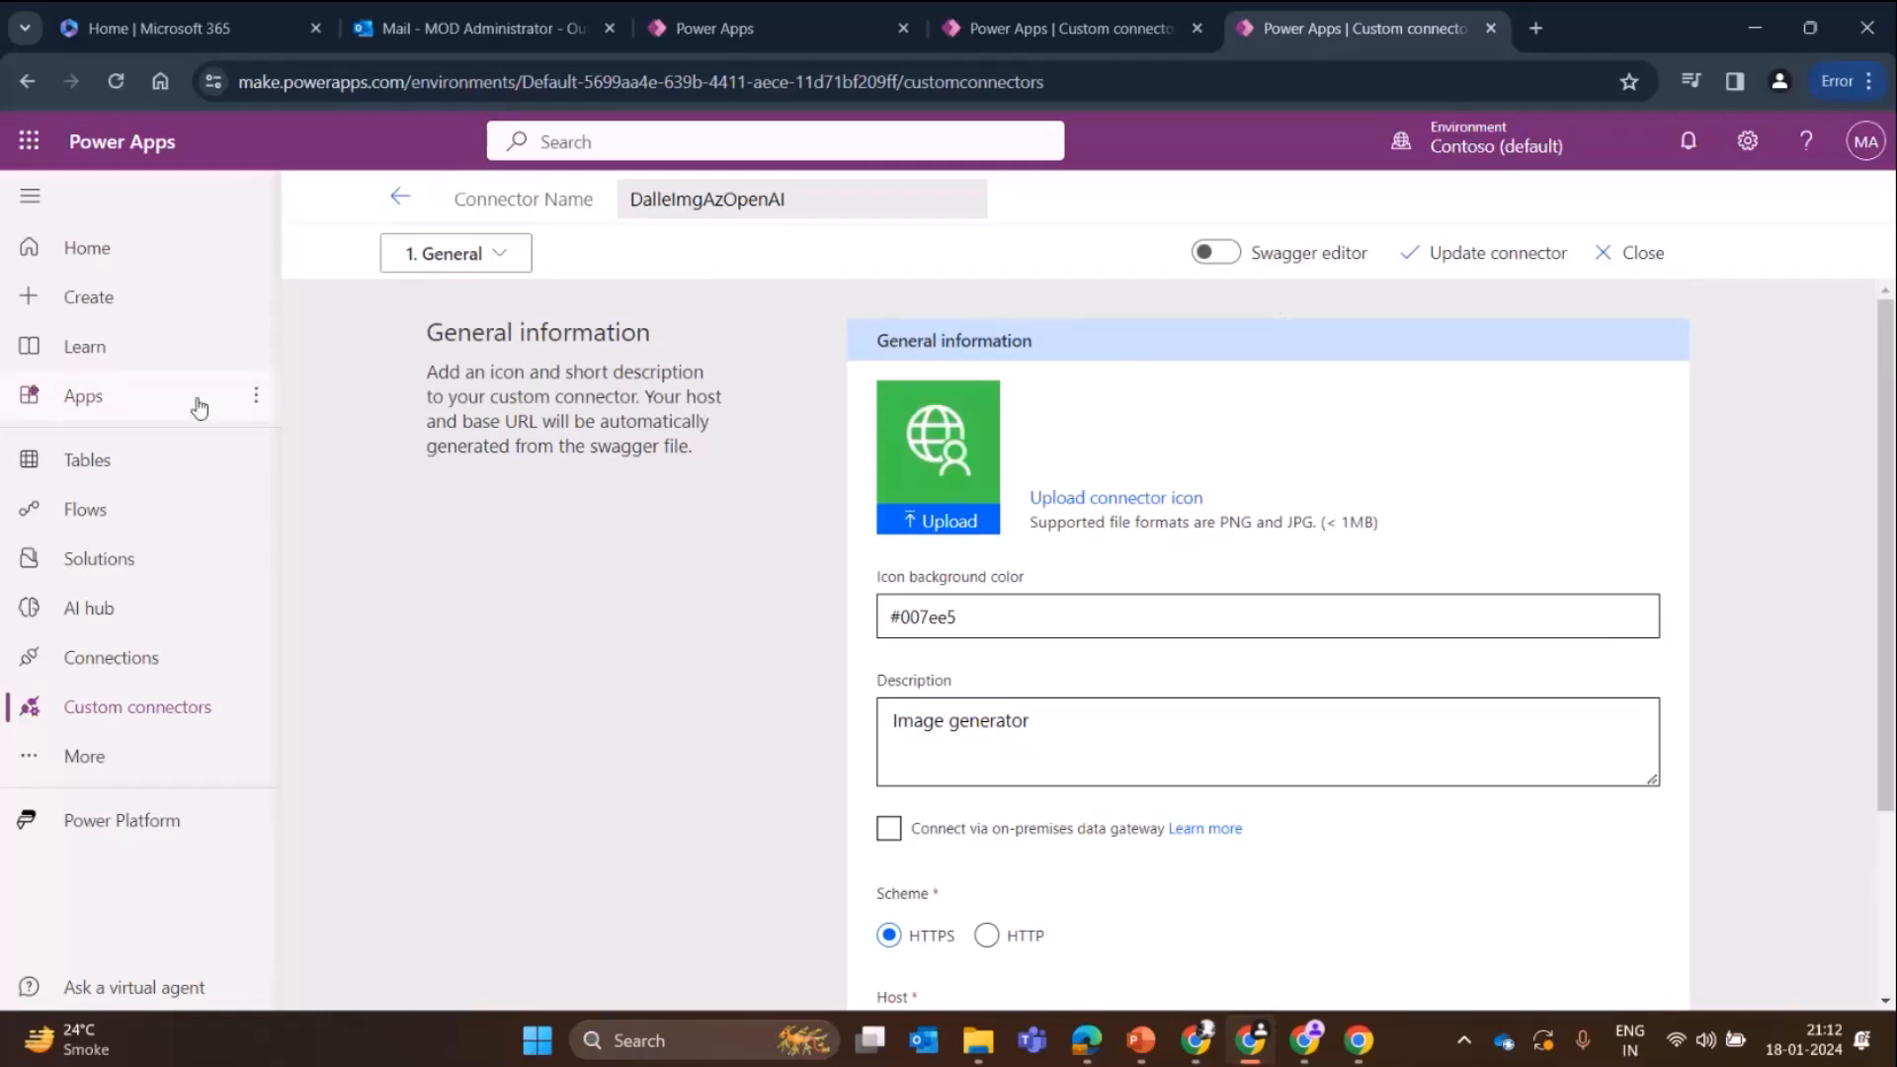
- Open Flows in a separate browser tab and start a new instant cloud flow, skipping the name and trigger choice
click(255, 509)
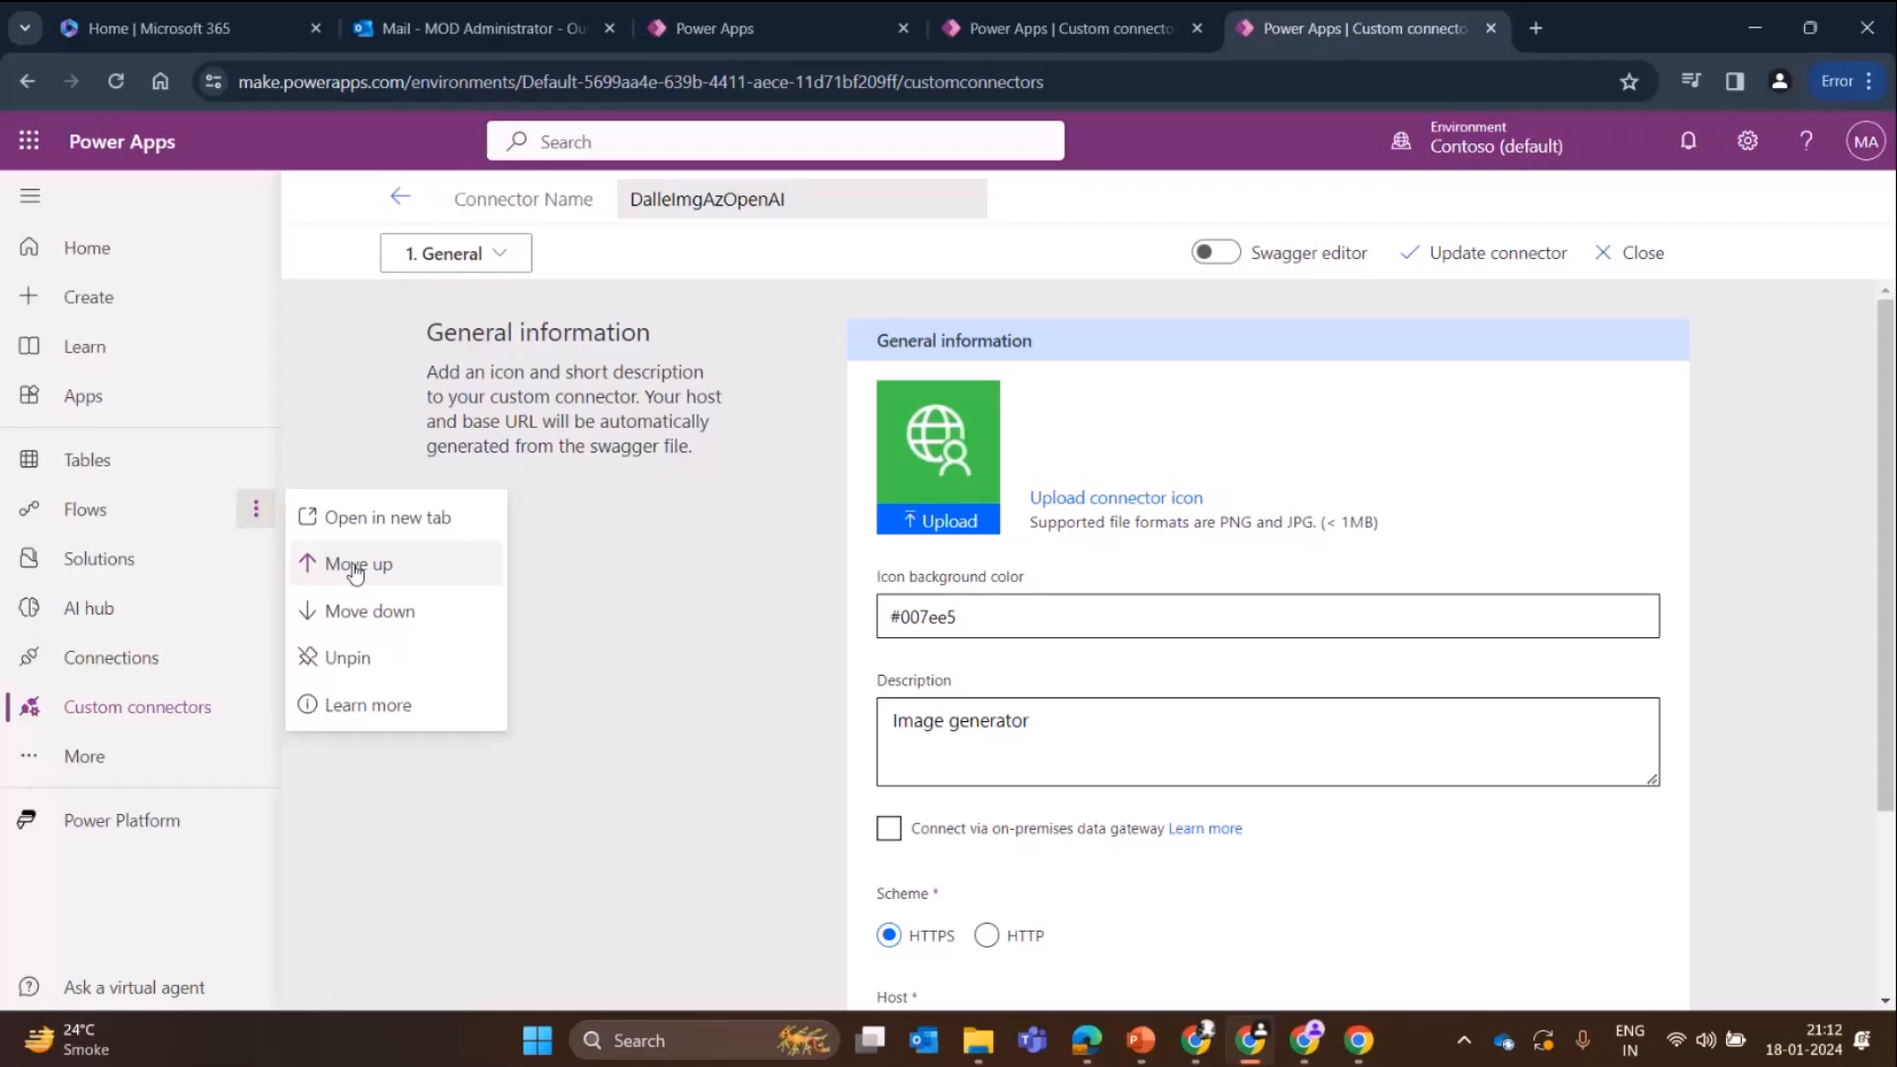
click(385, 517)
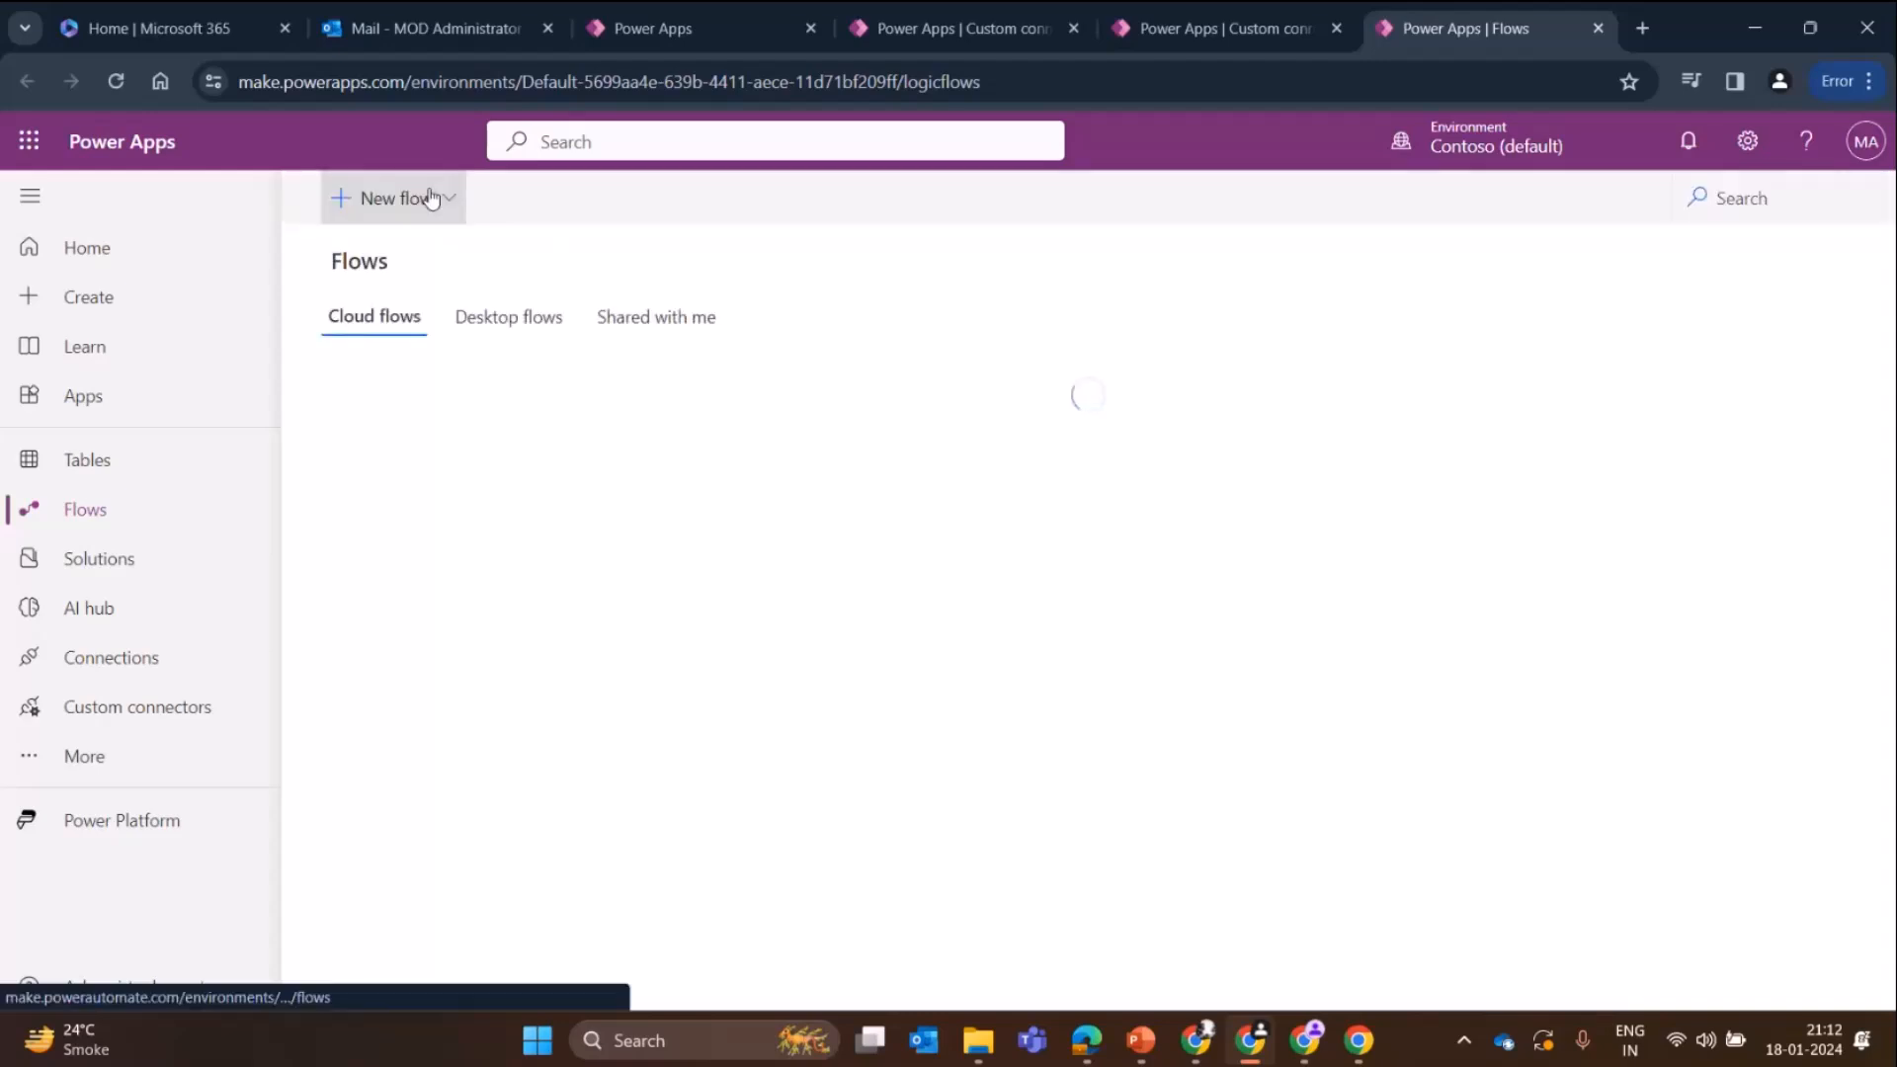
click(432, 197)
click(425, 424)
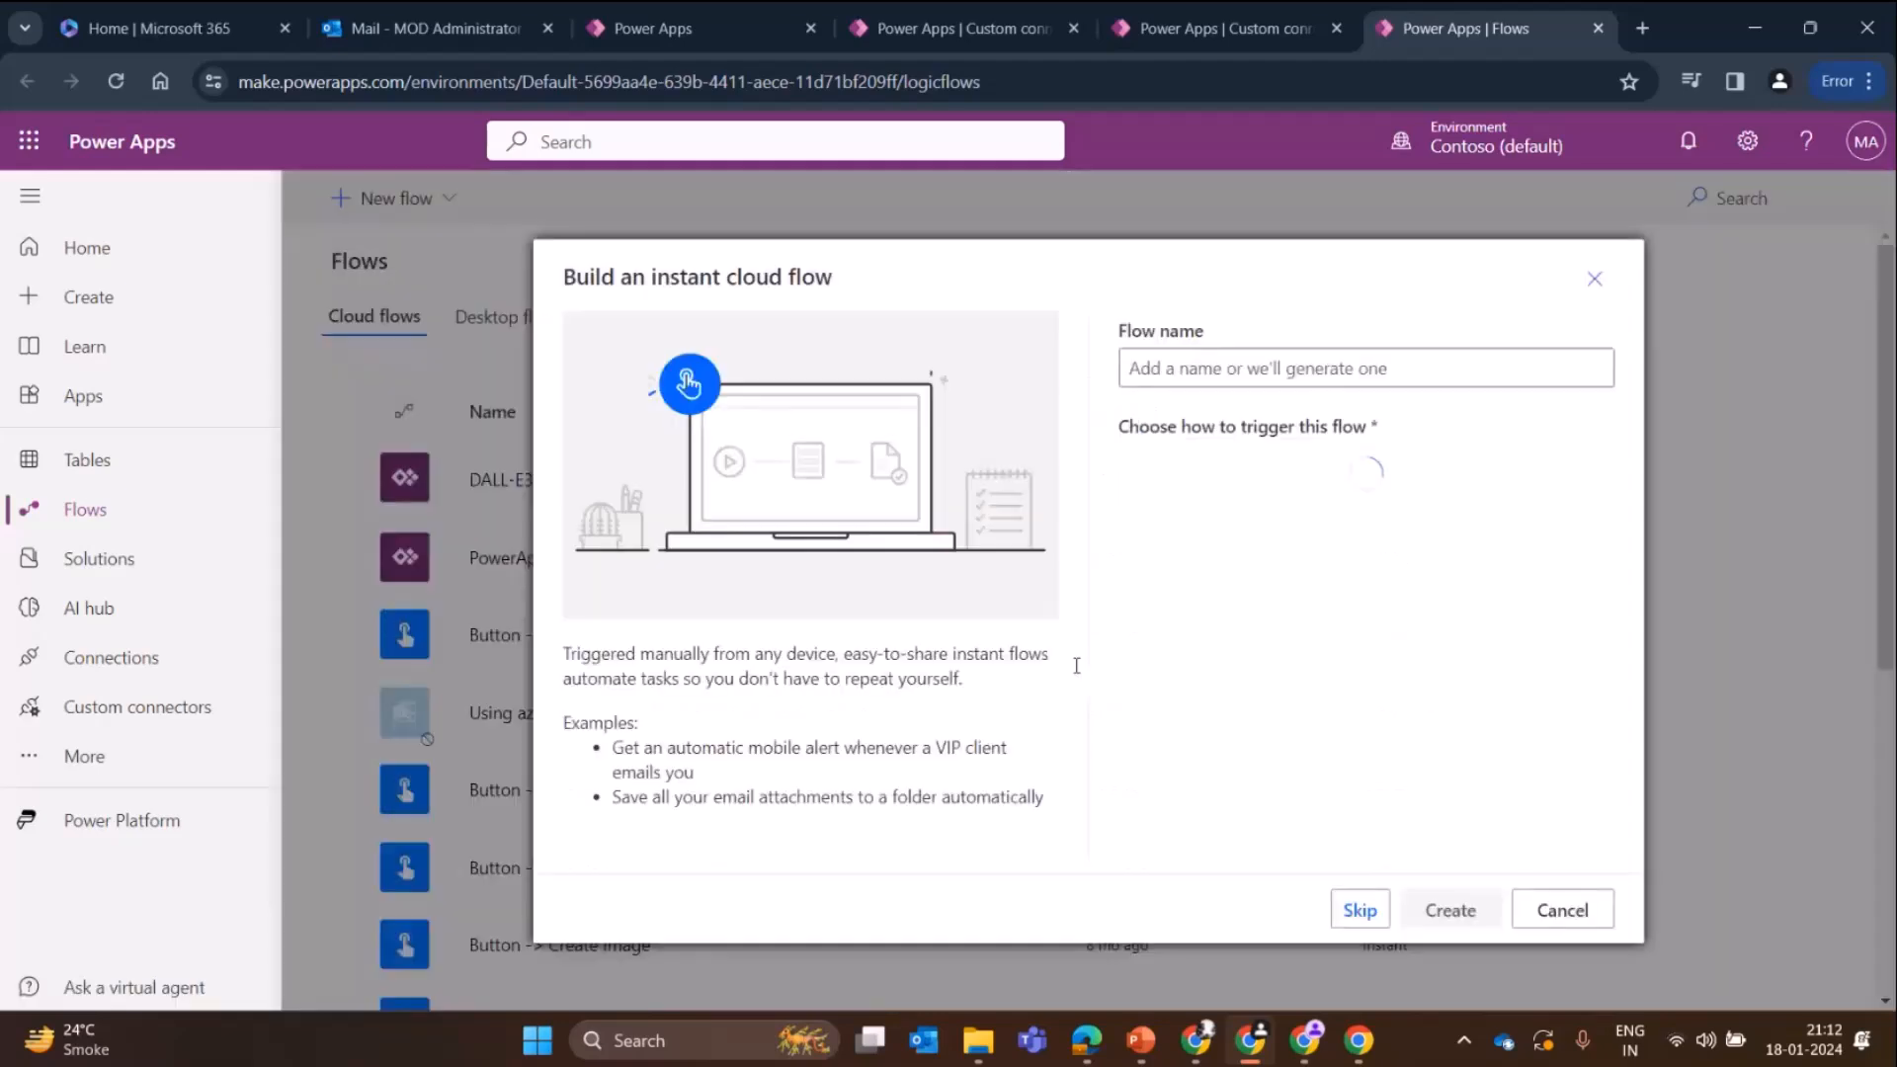
click(1361, 910)
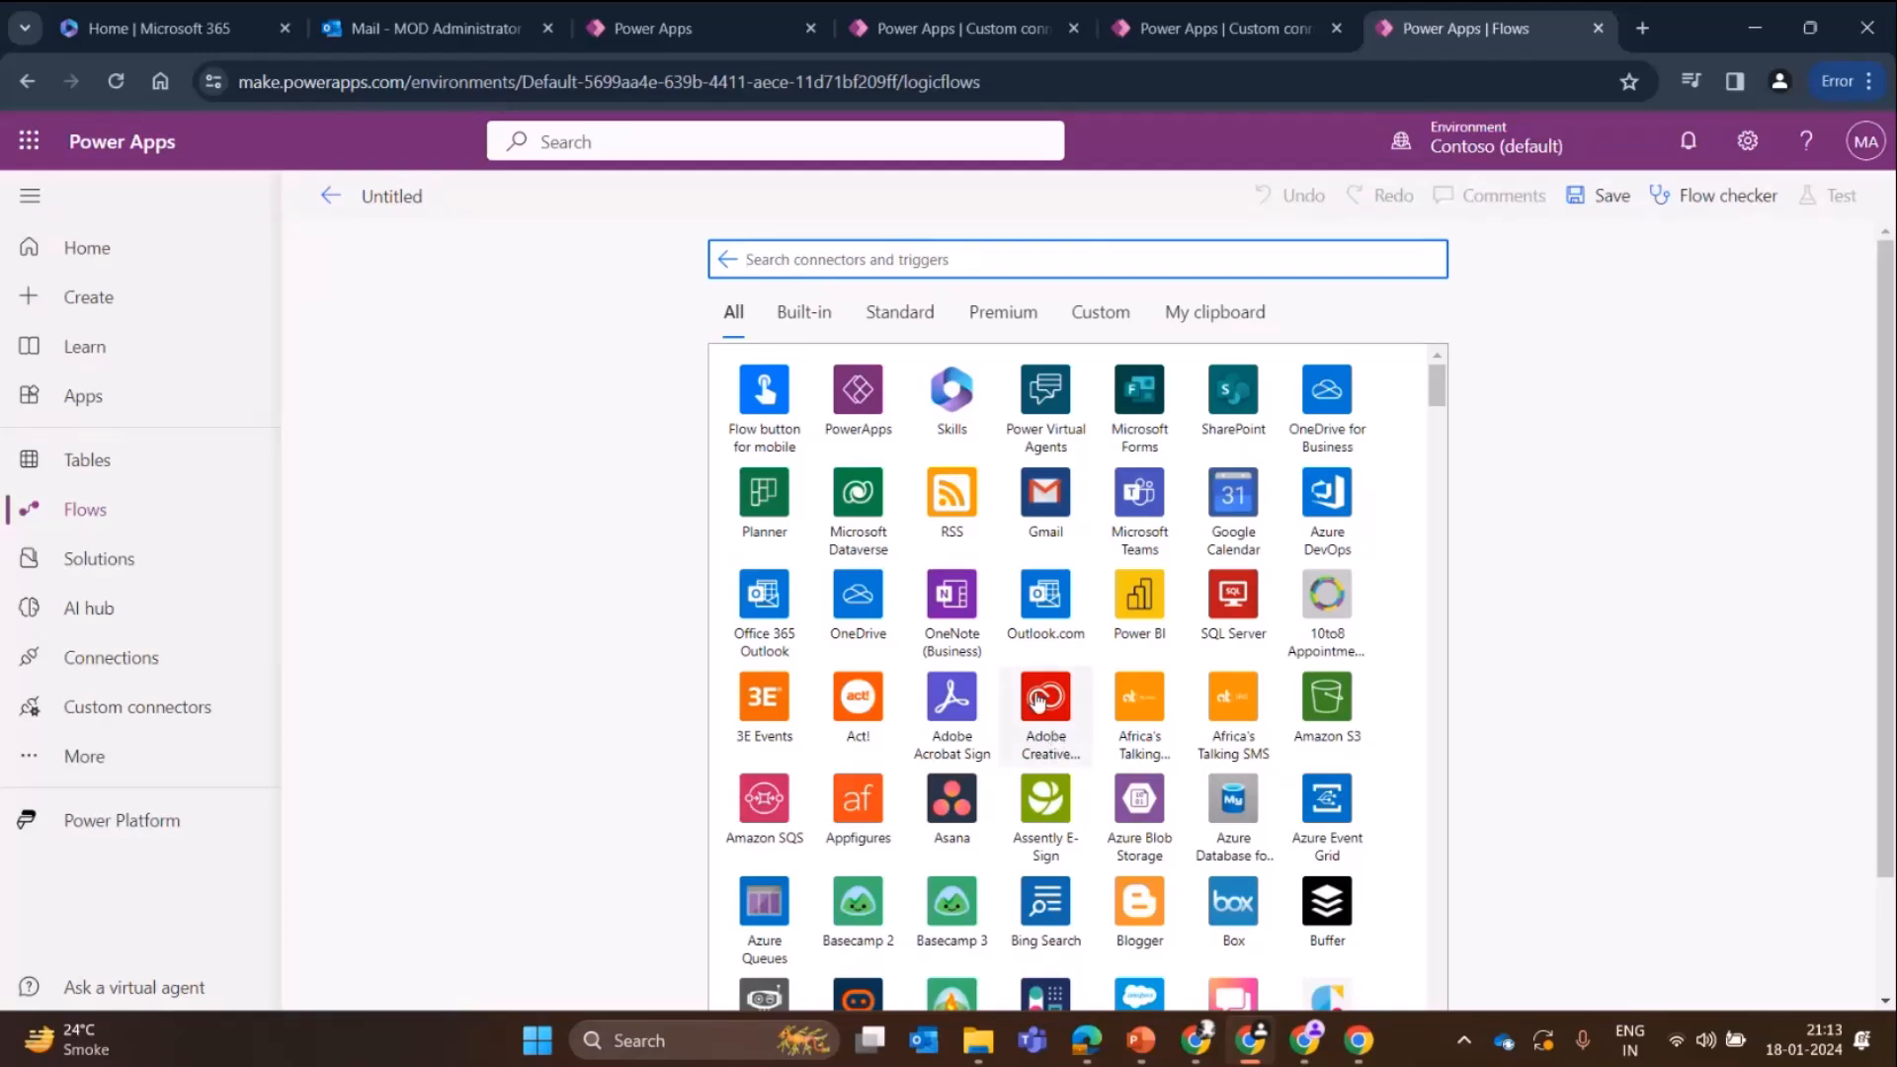
- Return to the custom connector and examine the icon background color, description and host in its general information
key(ctrl+shift+Tab)
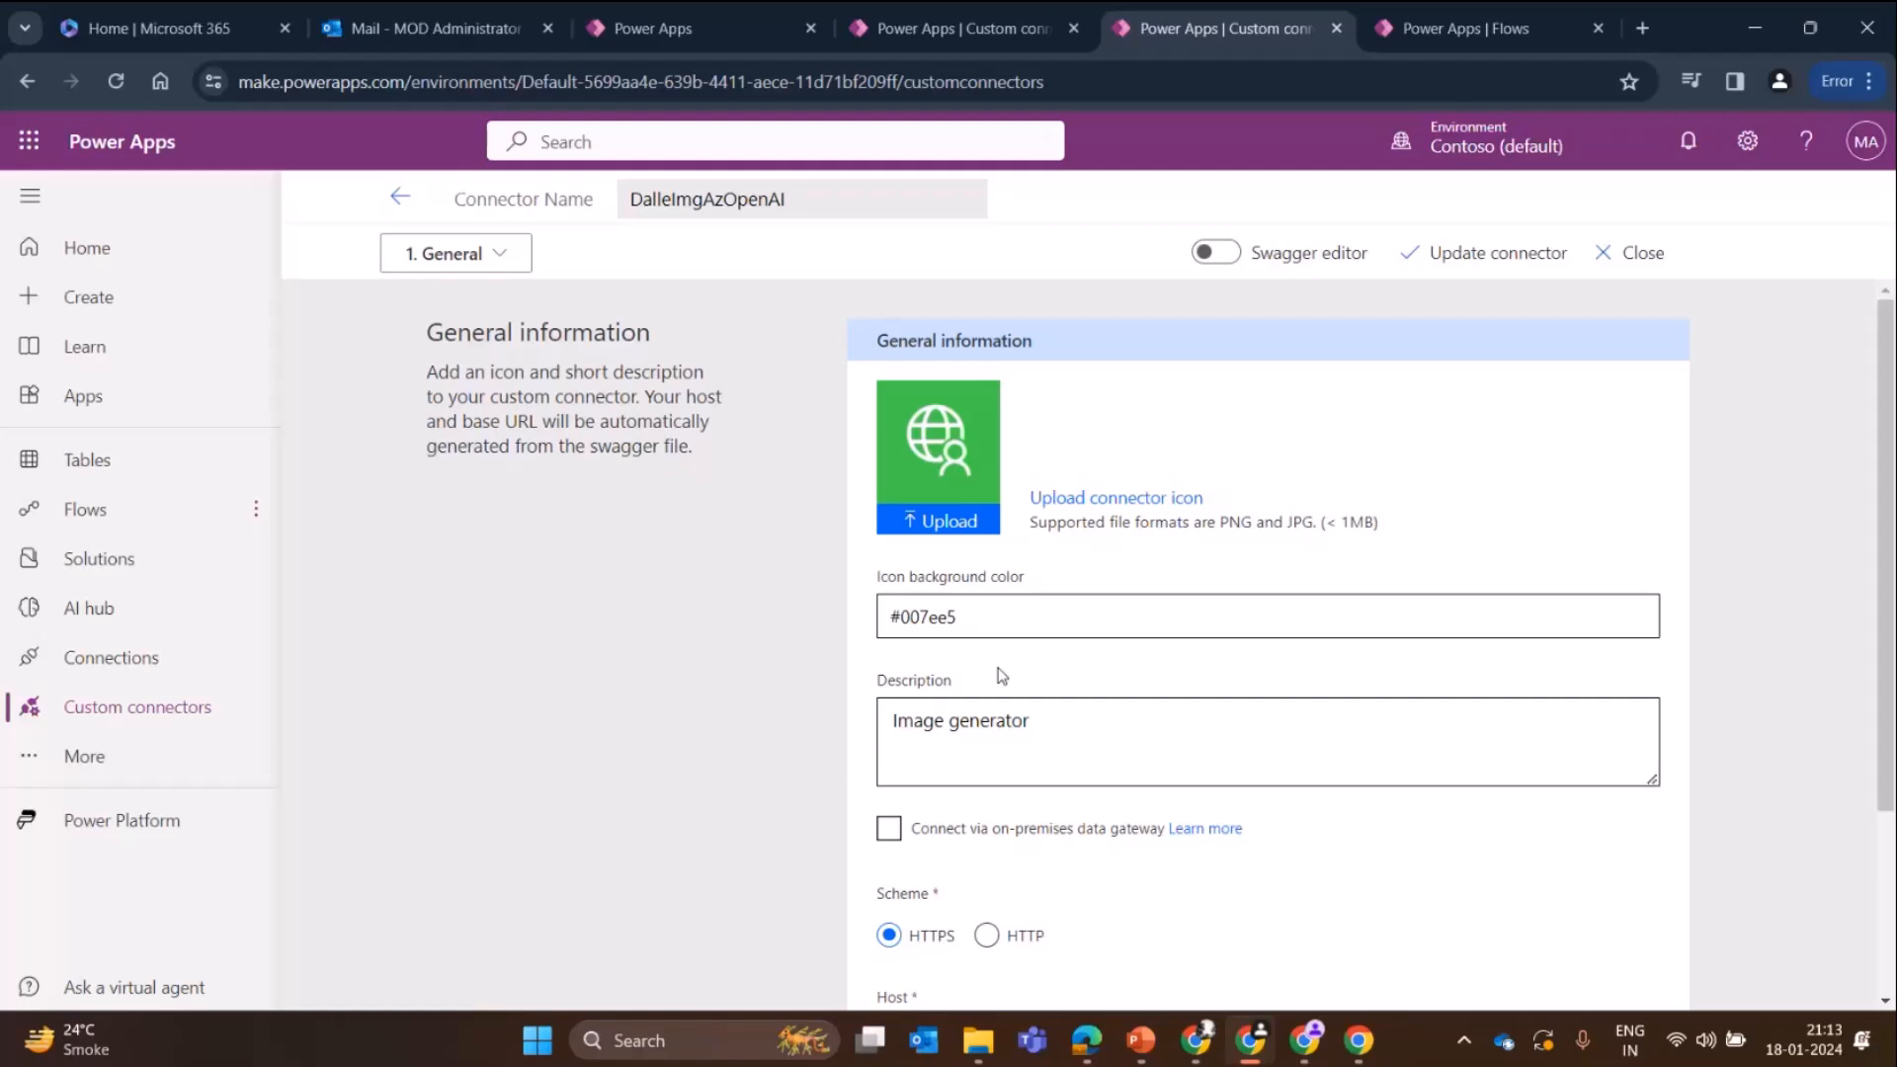
double_click(929, 616)
scroll(935, 484, down, 3)
drag(1029, 474, 496, 605)
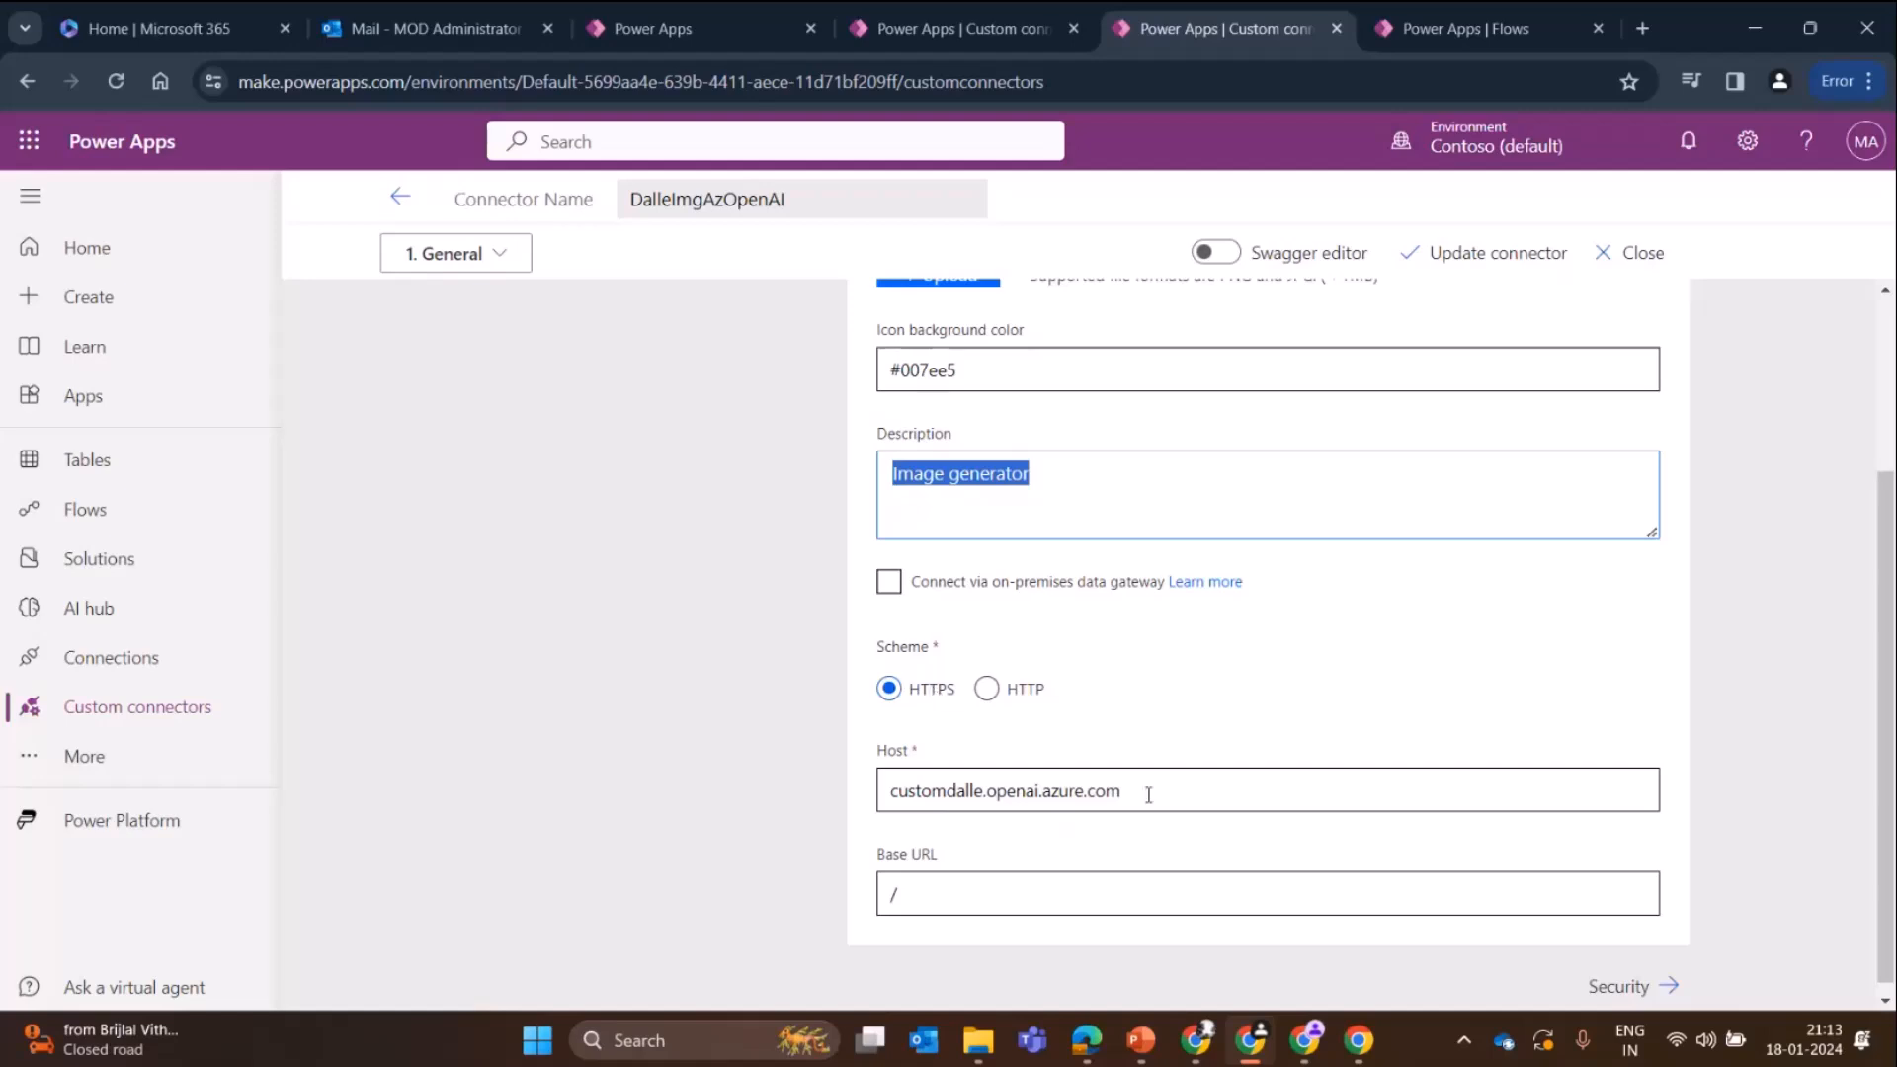
drag(1148, 795, 835, 798)
click(944, 792)
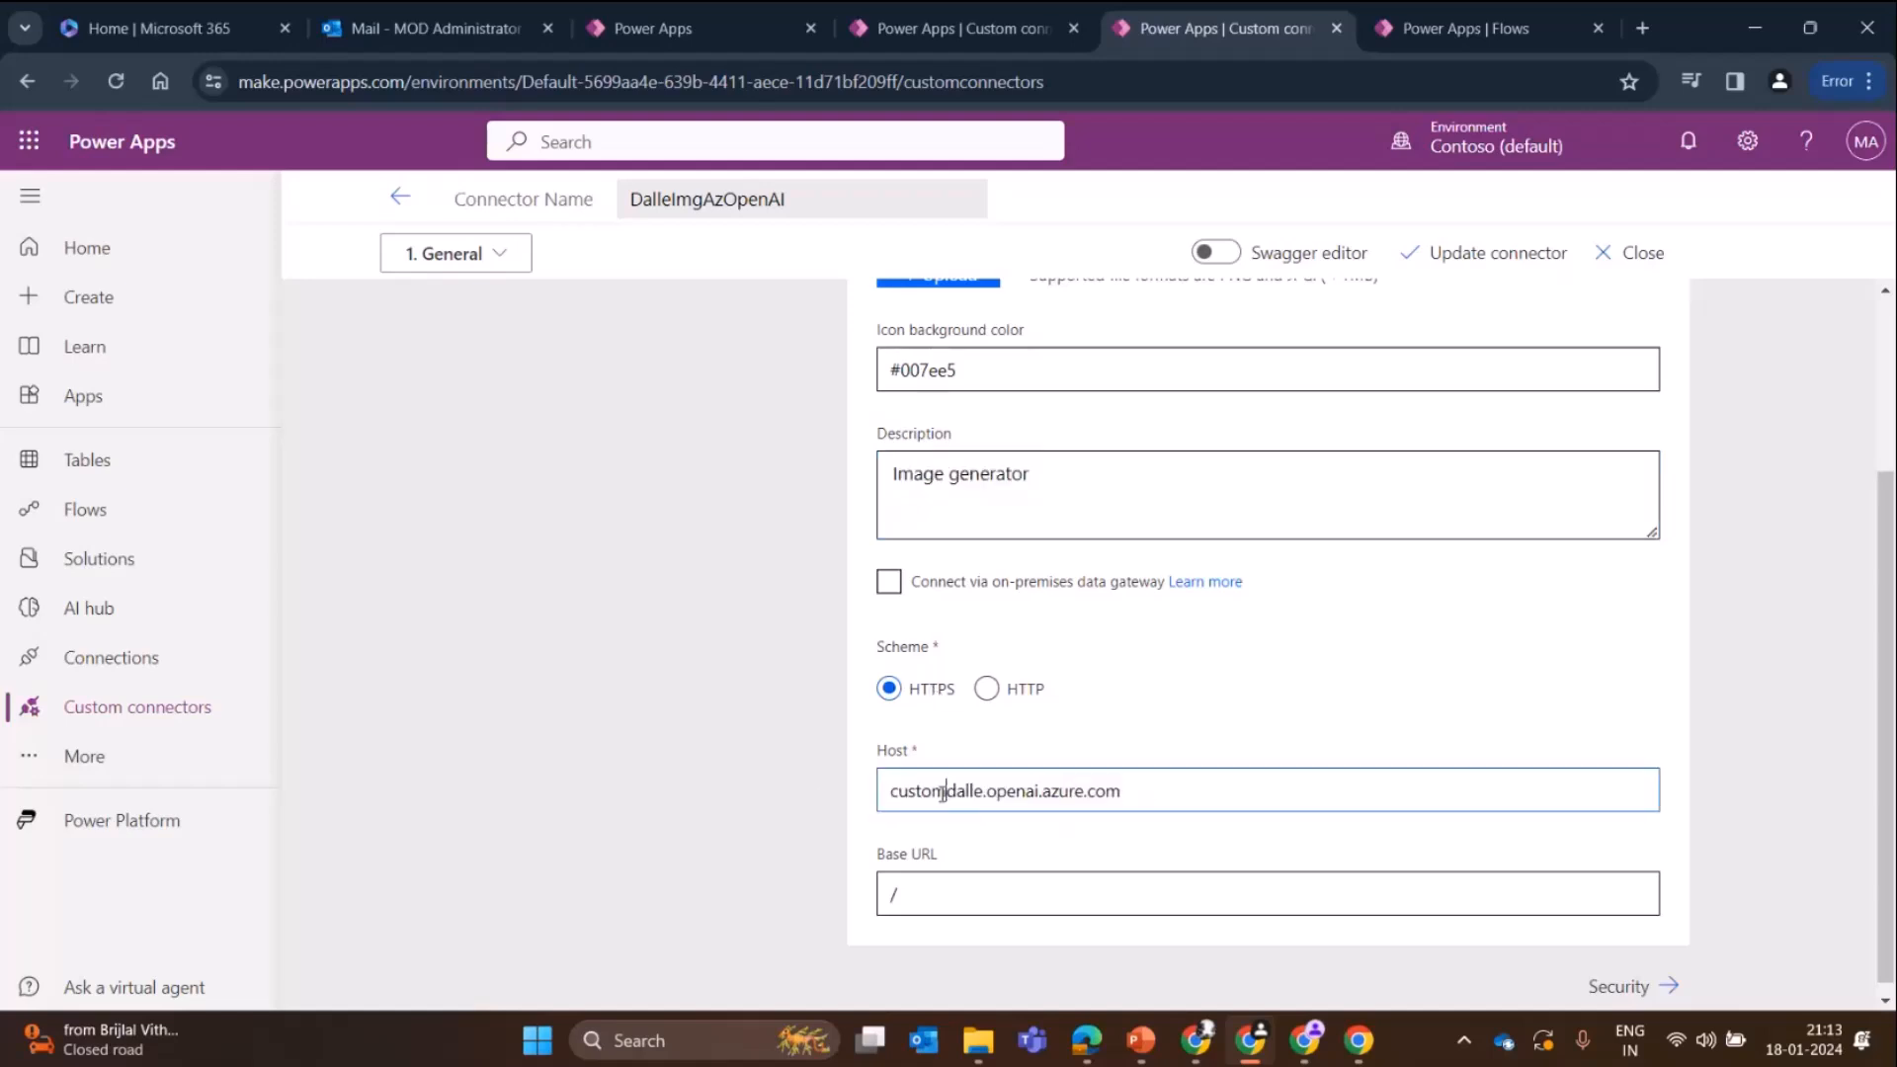
drag(889, 790, 1136, 800)
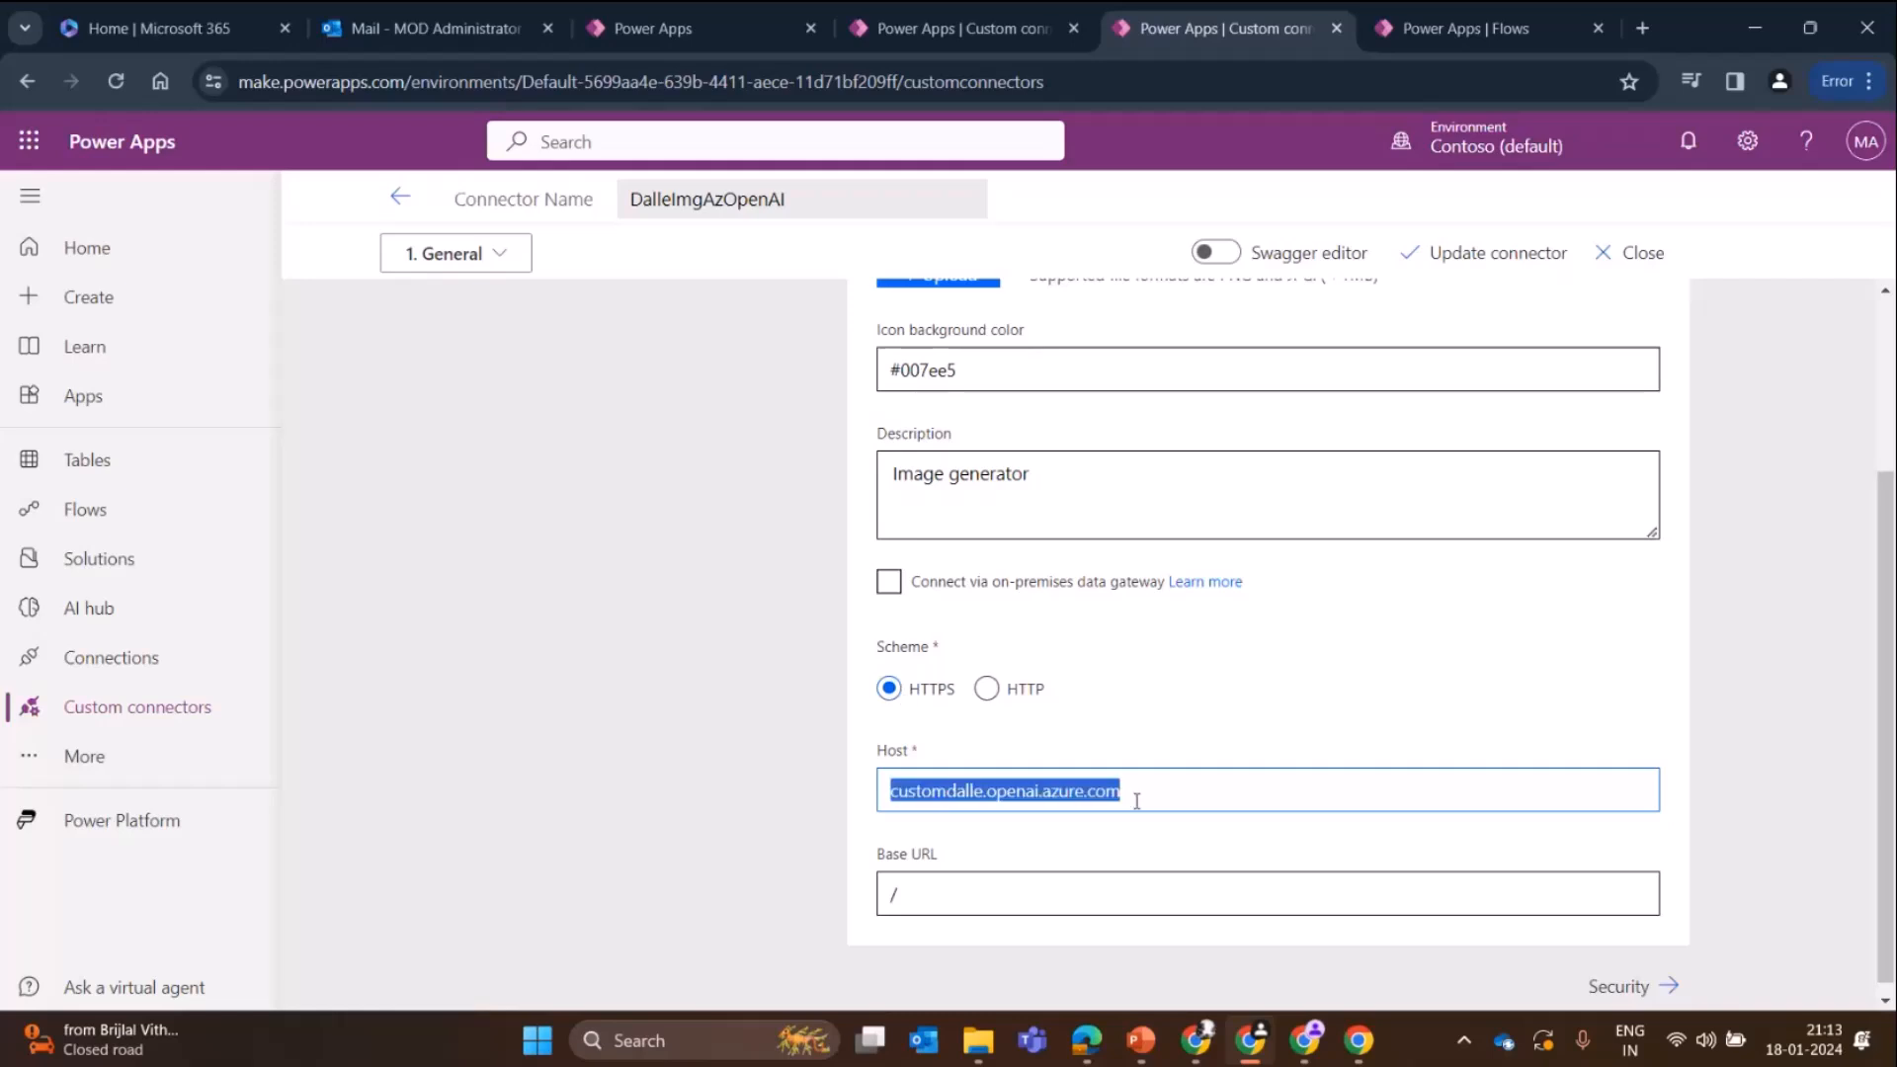
double_click(1012, 790)
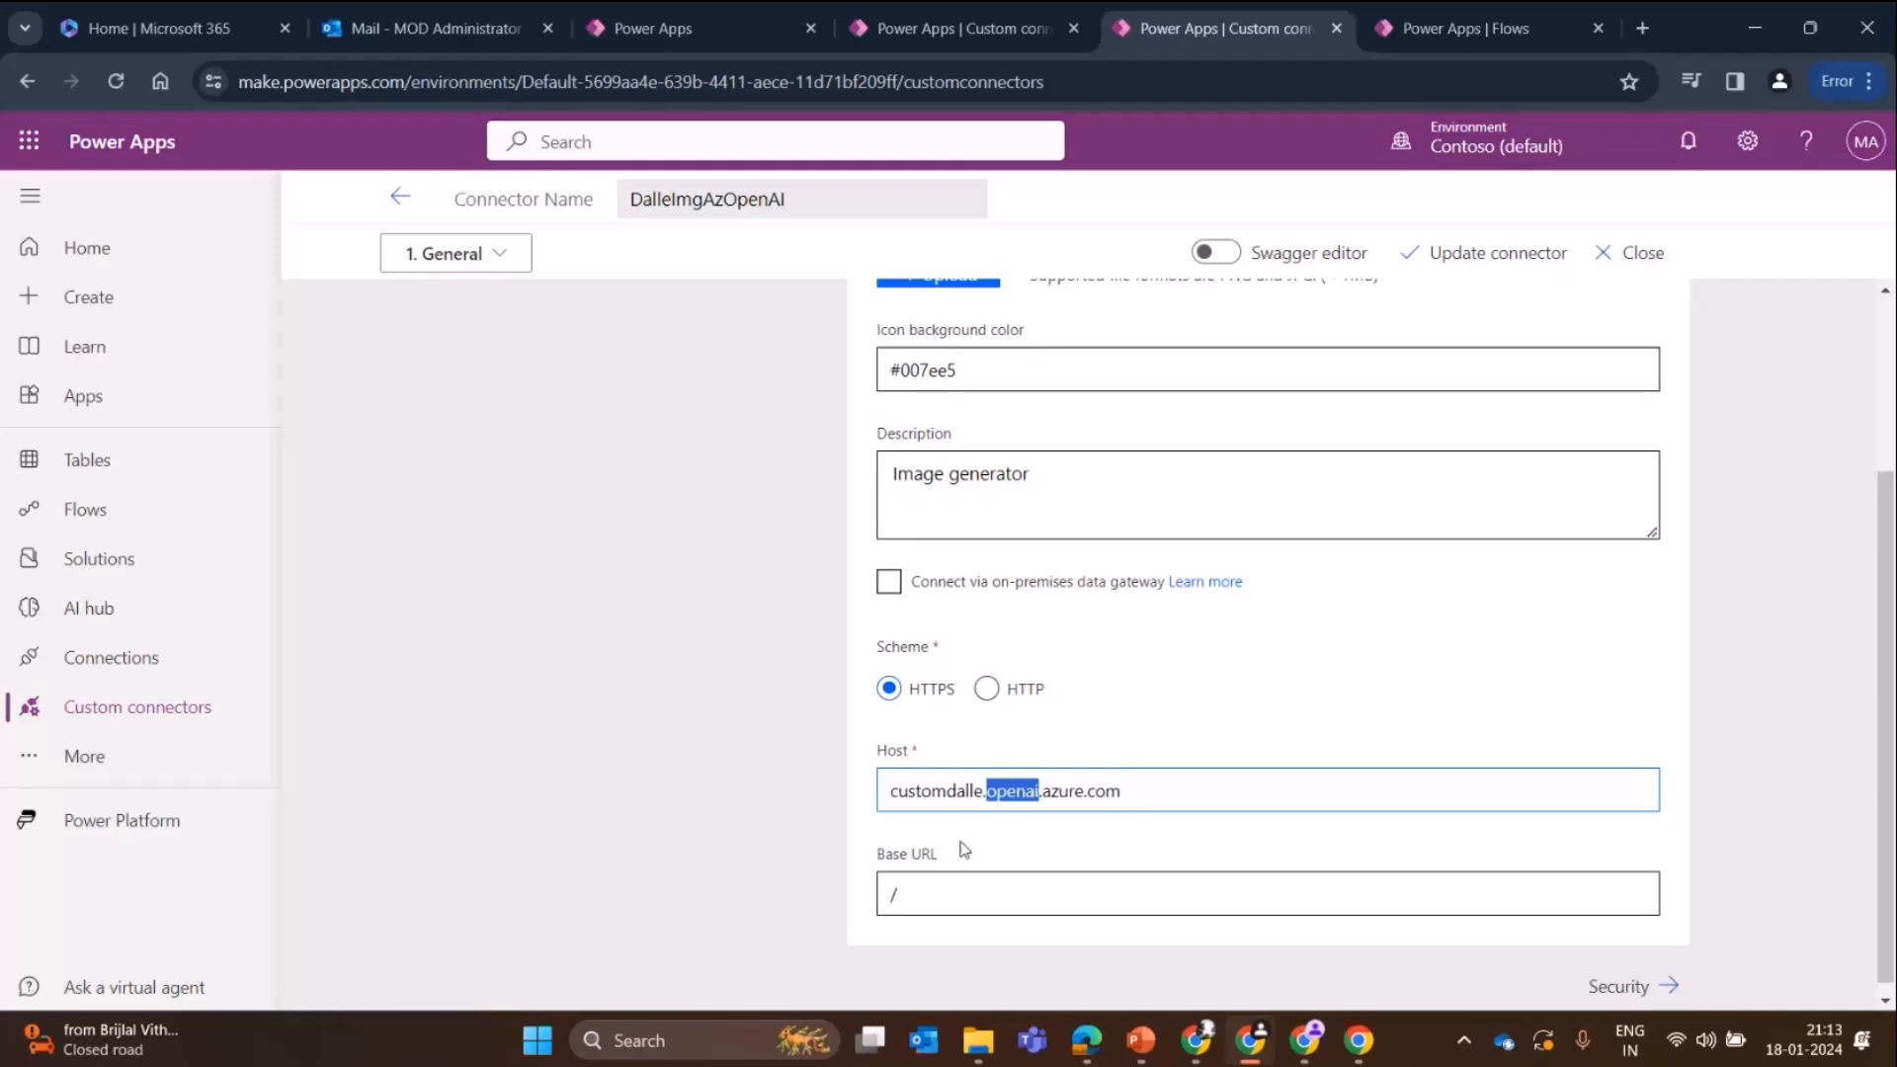
- Compare the connector's scheme and host with the base URL in the Azure OpenAI Studio sample code, and return to Power Apps
click(1203, 1060)
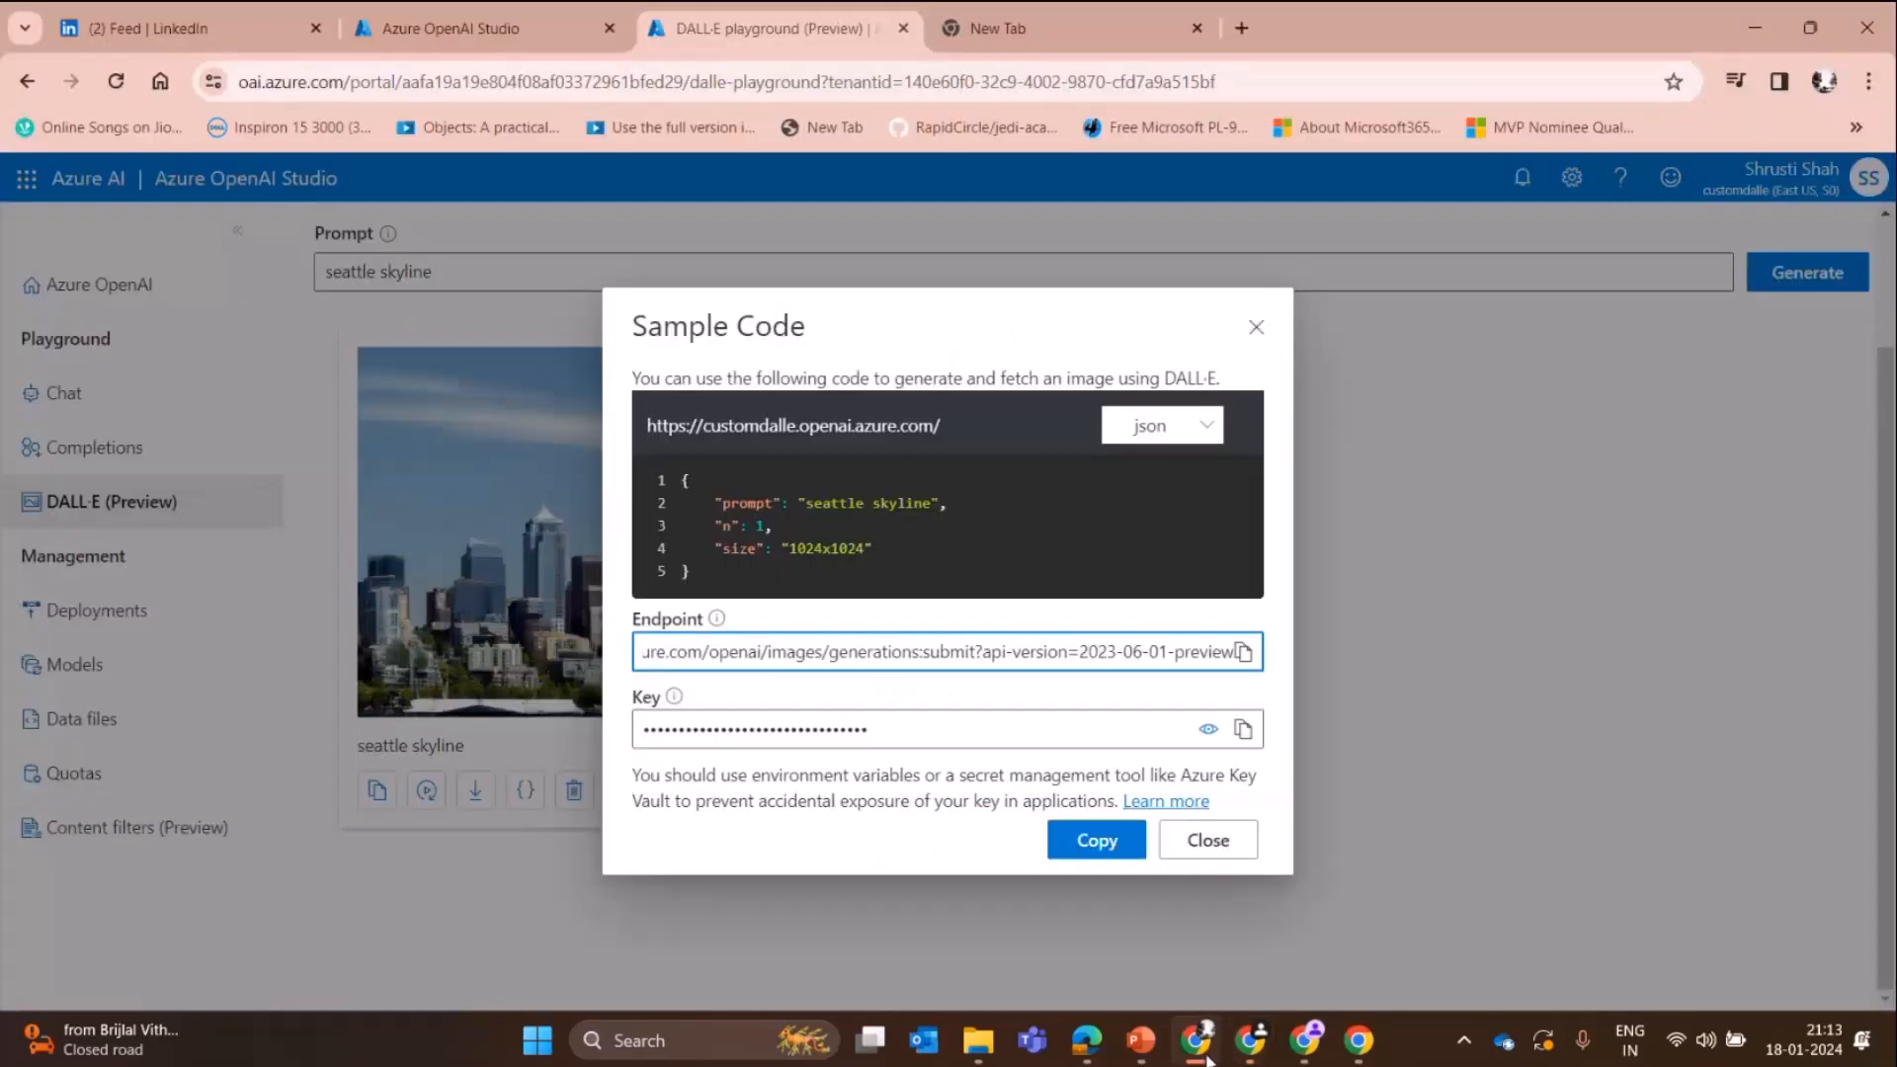
drag(940, 426, 683, 425)
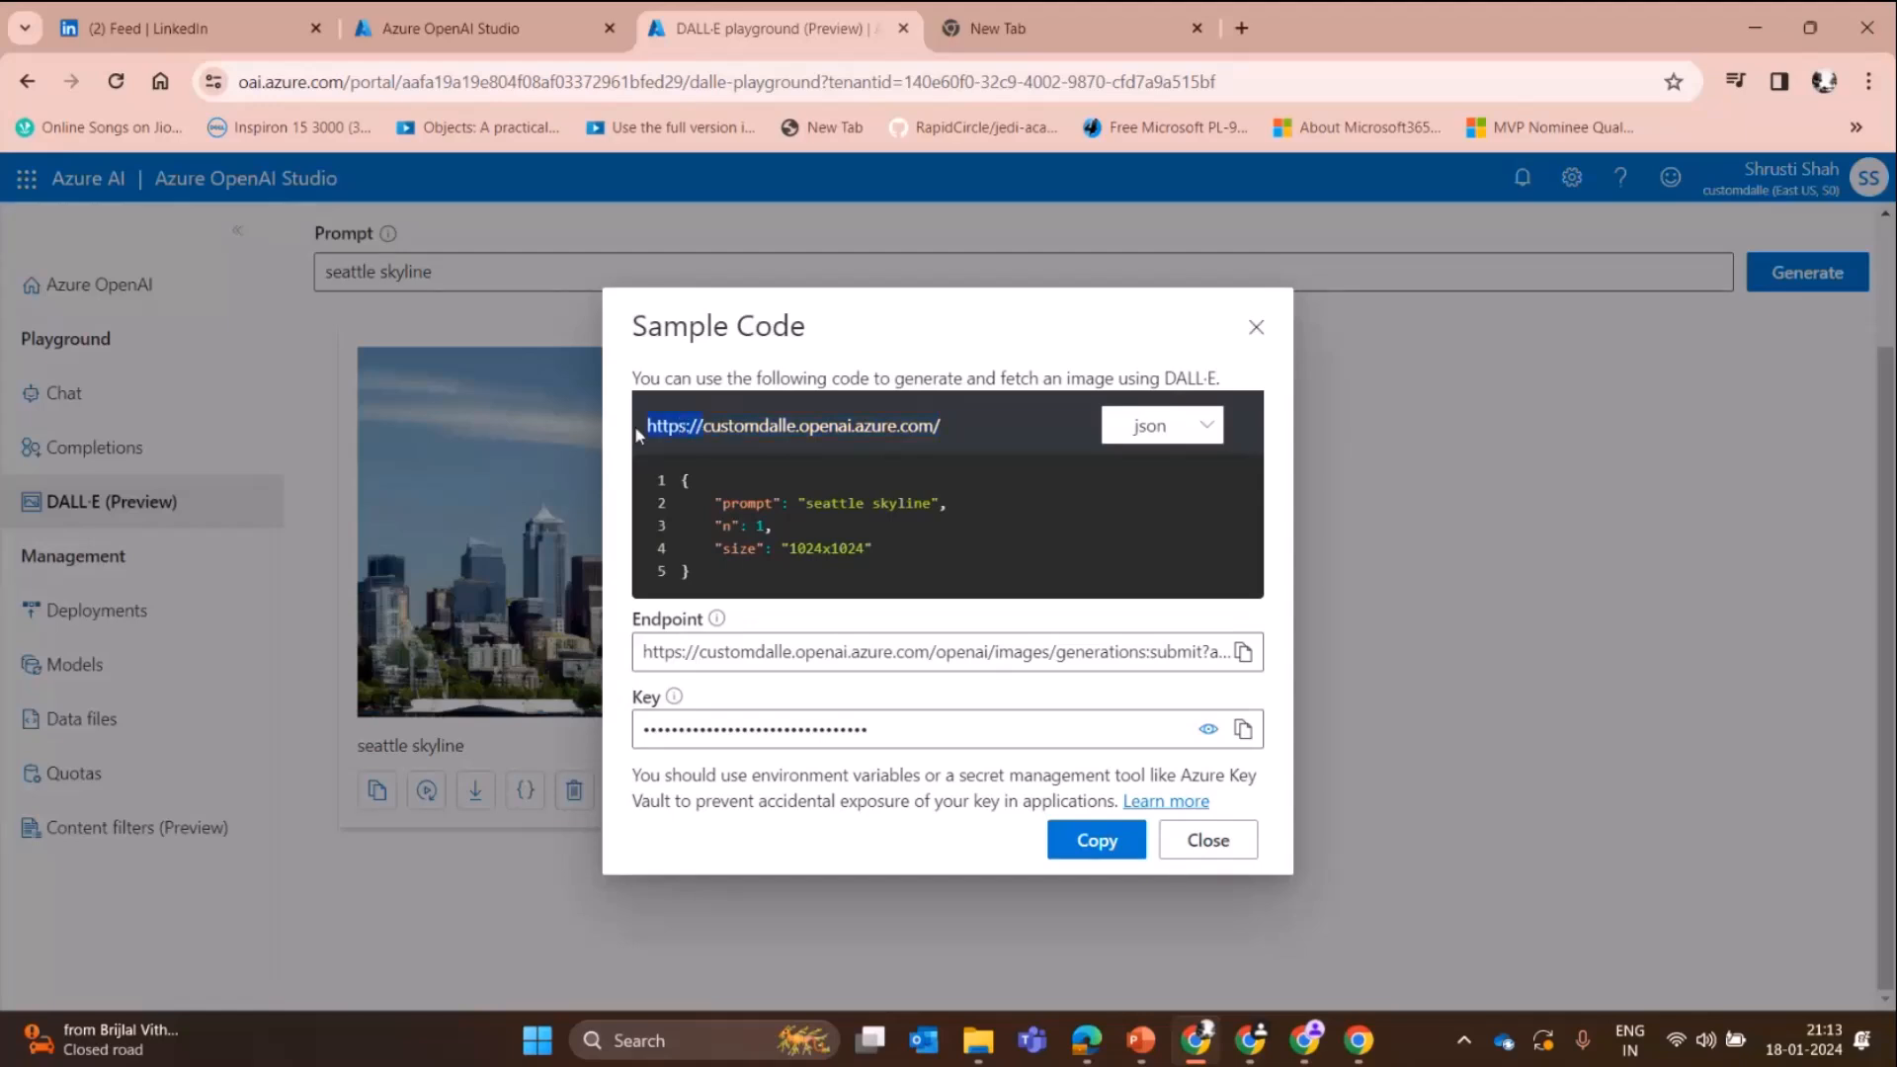
click(1745, 19)
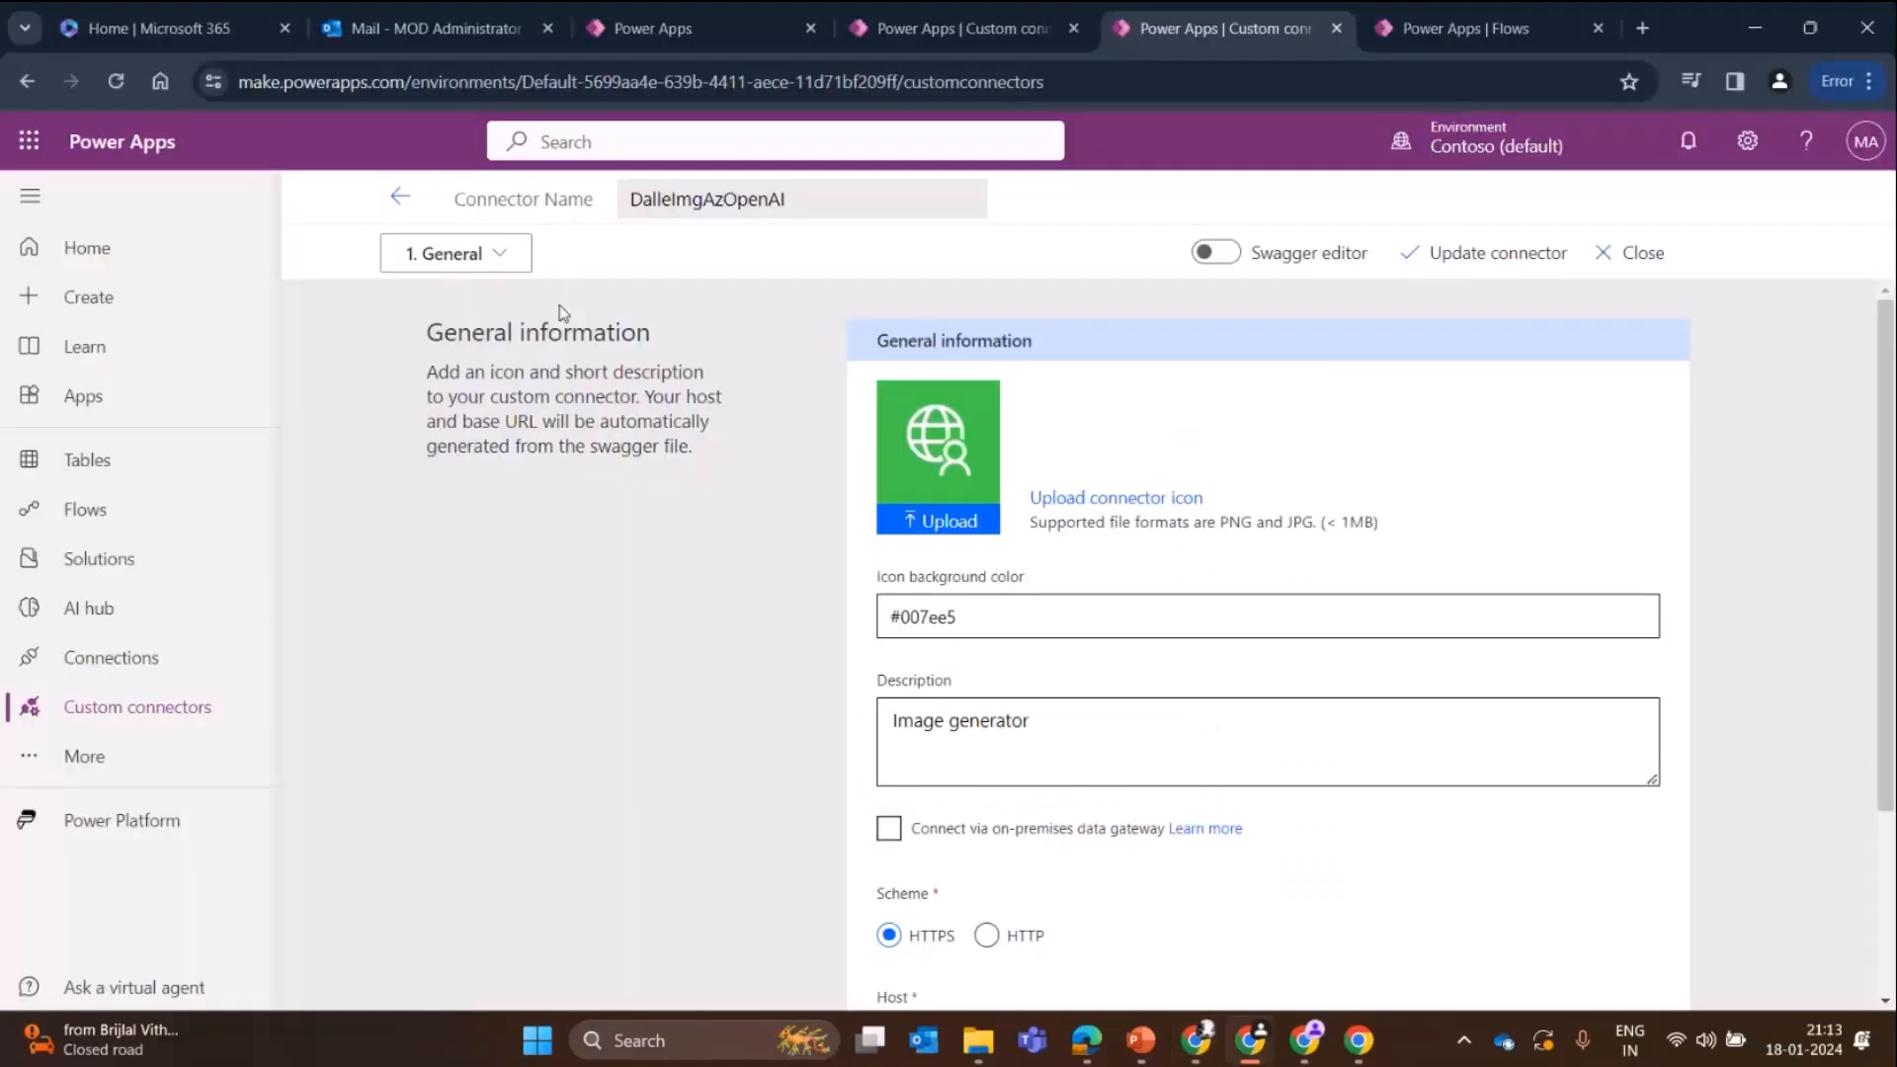
- Open the connector's Security section for editing and examine the authentication types, leaving API Key selected
click(493, 272)
click(465, 338)
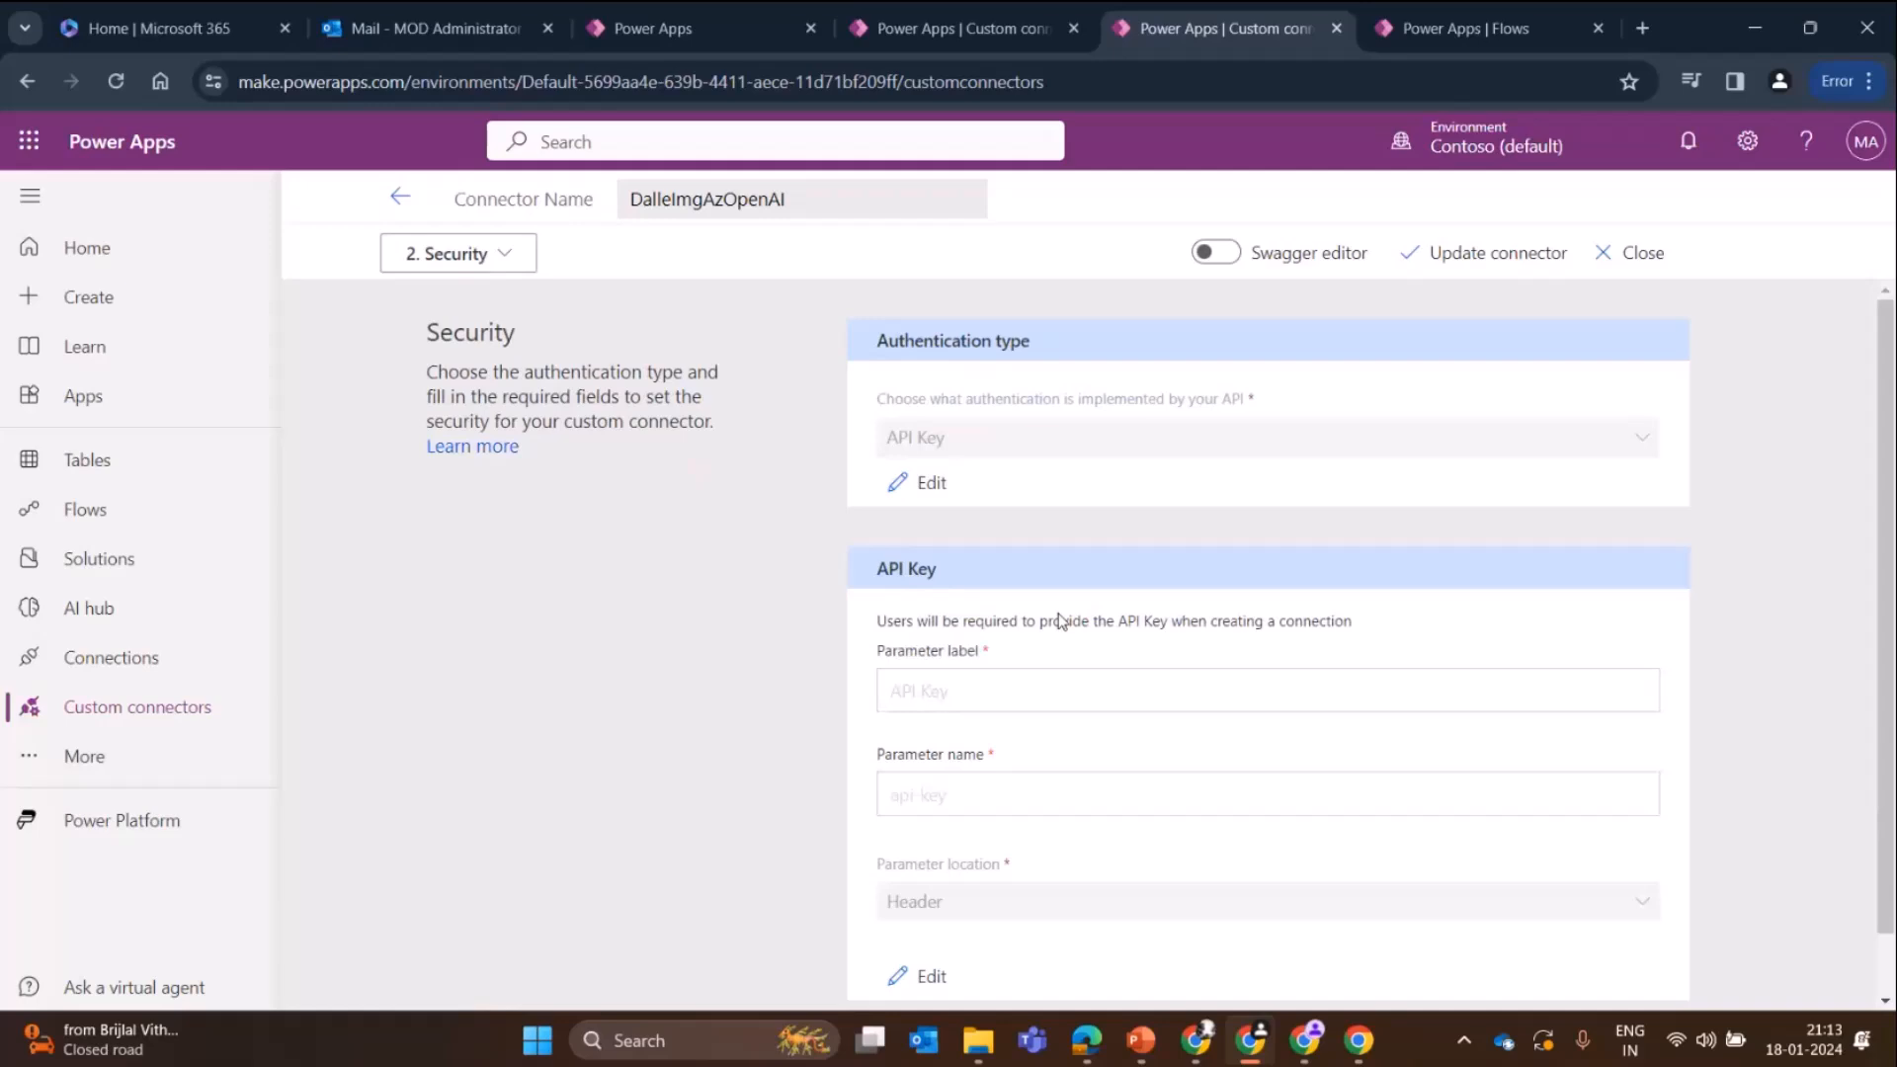
click(926, 490)
click(1041, 435)
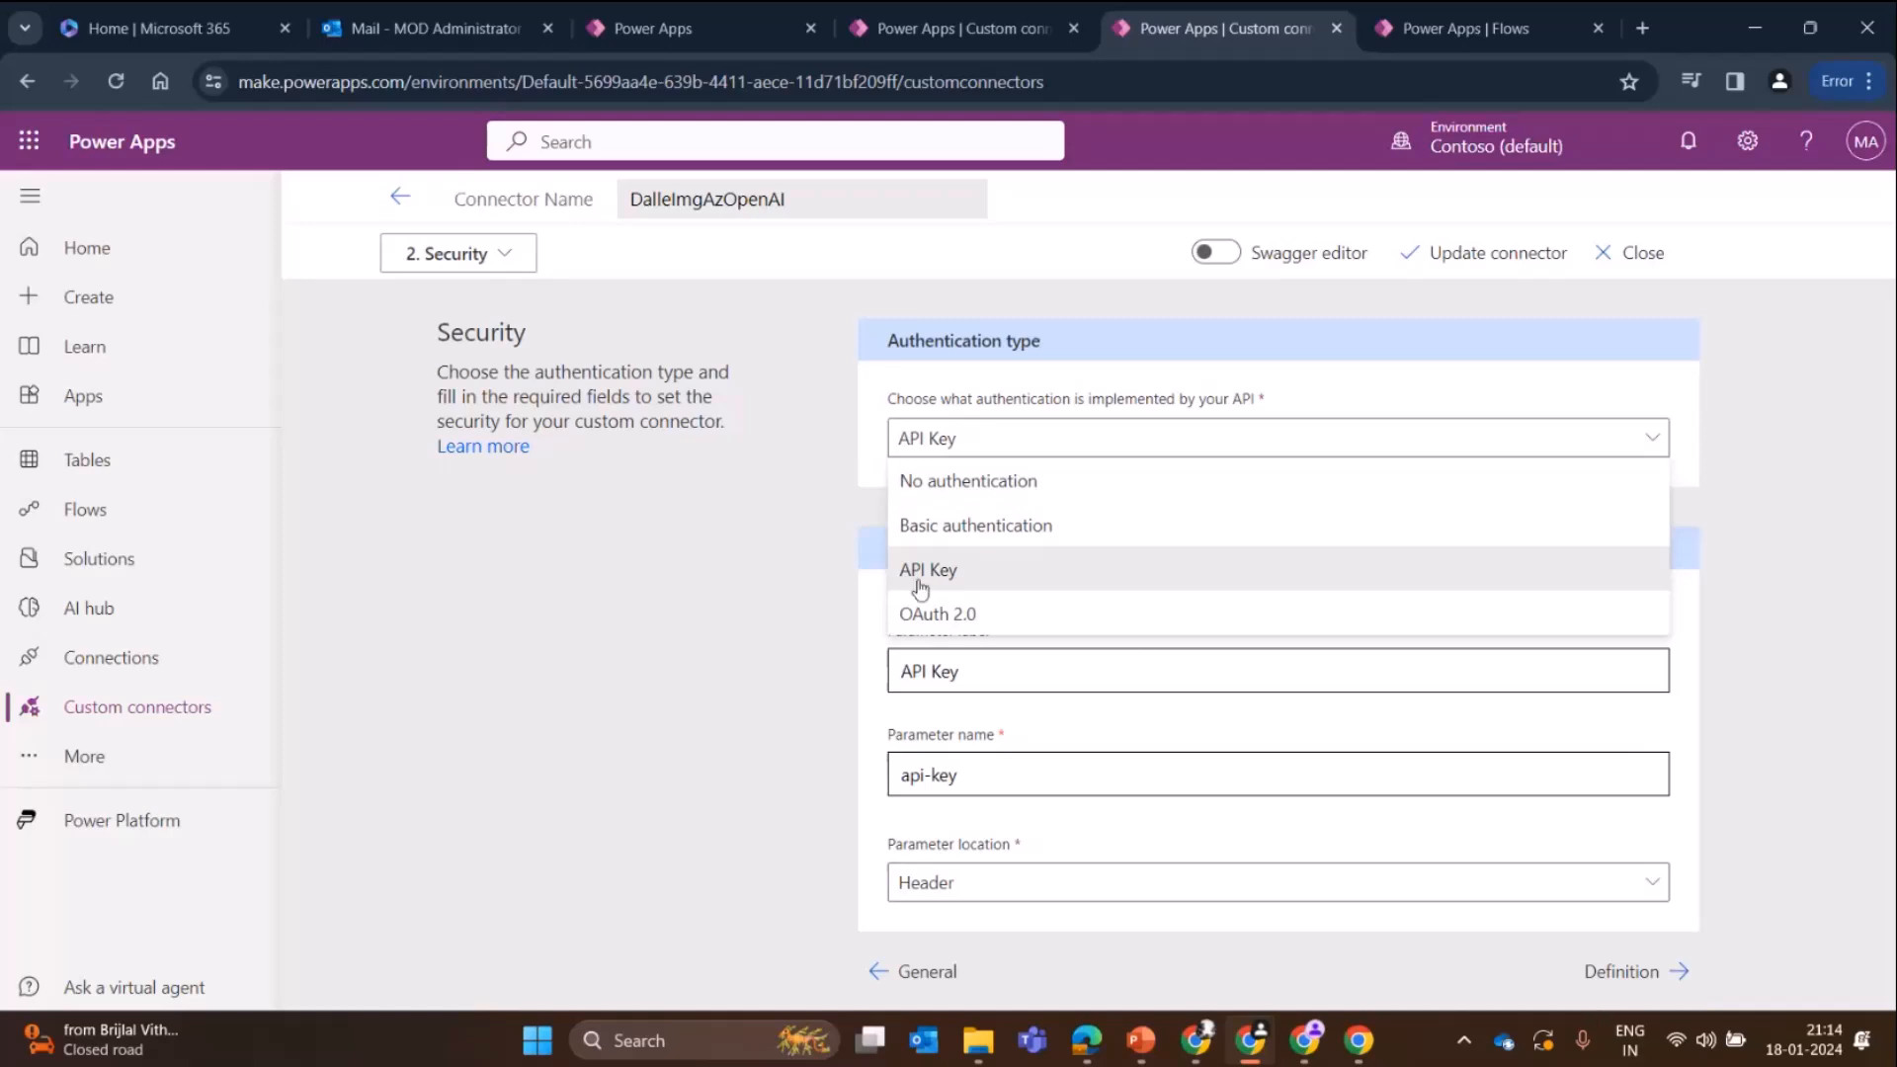
click(828, 465)
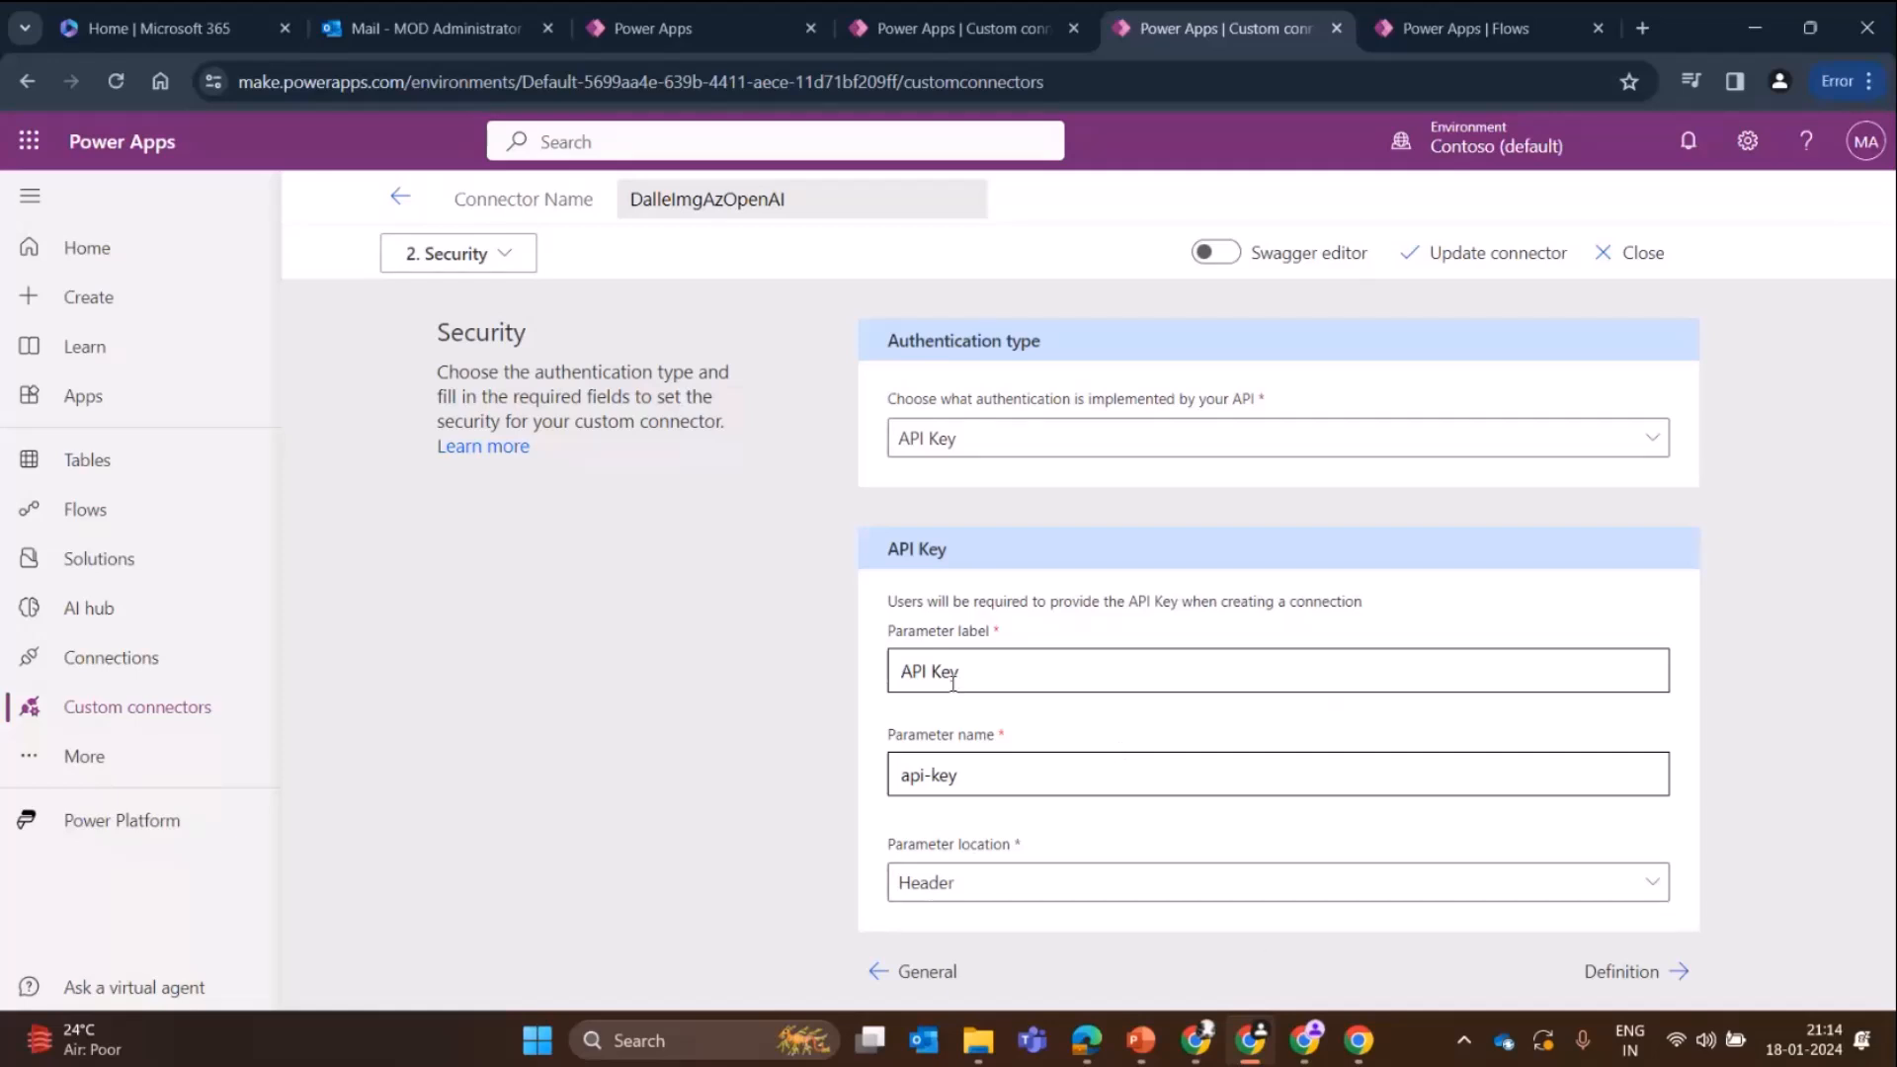
- Open the connector's Definition section and examine the first action's summary and its request URL
click(437, 270)
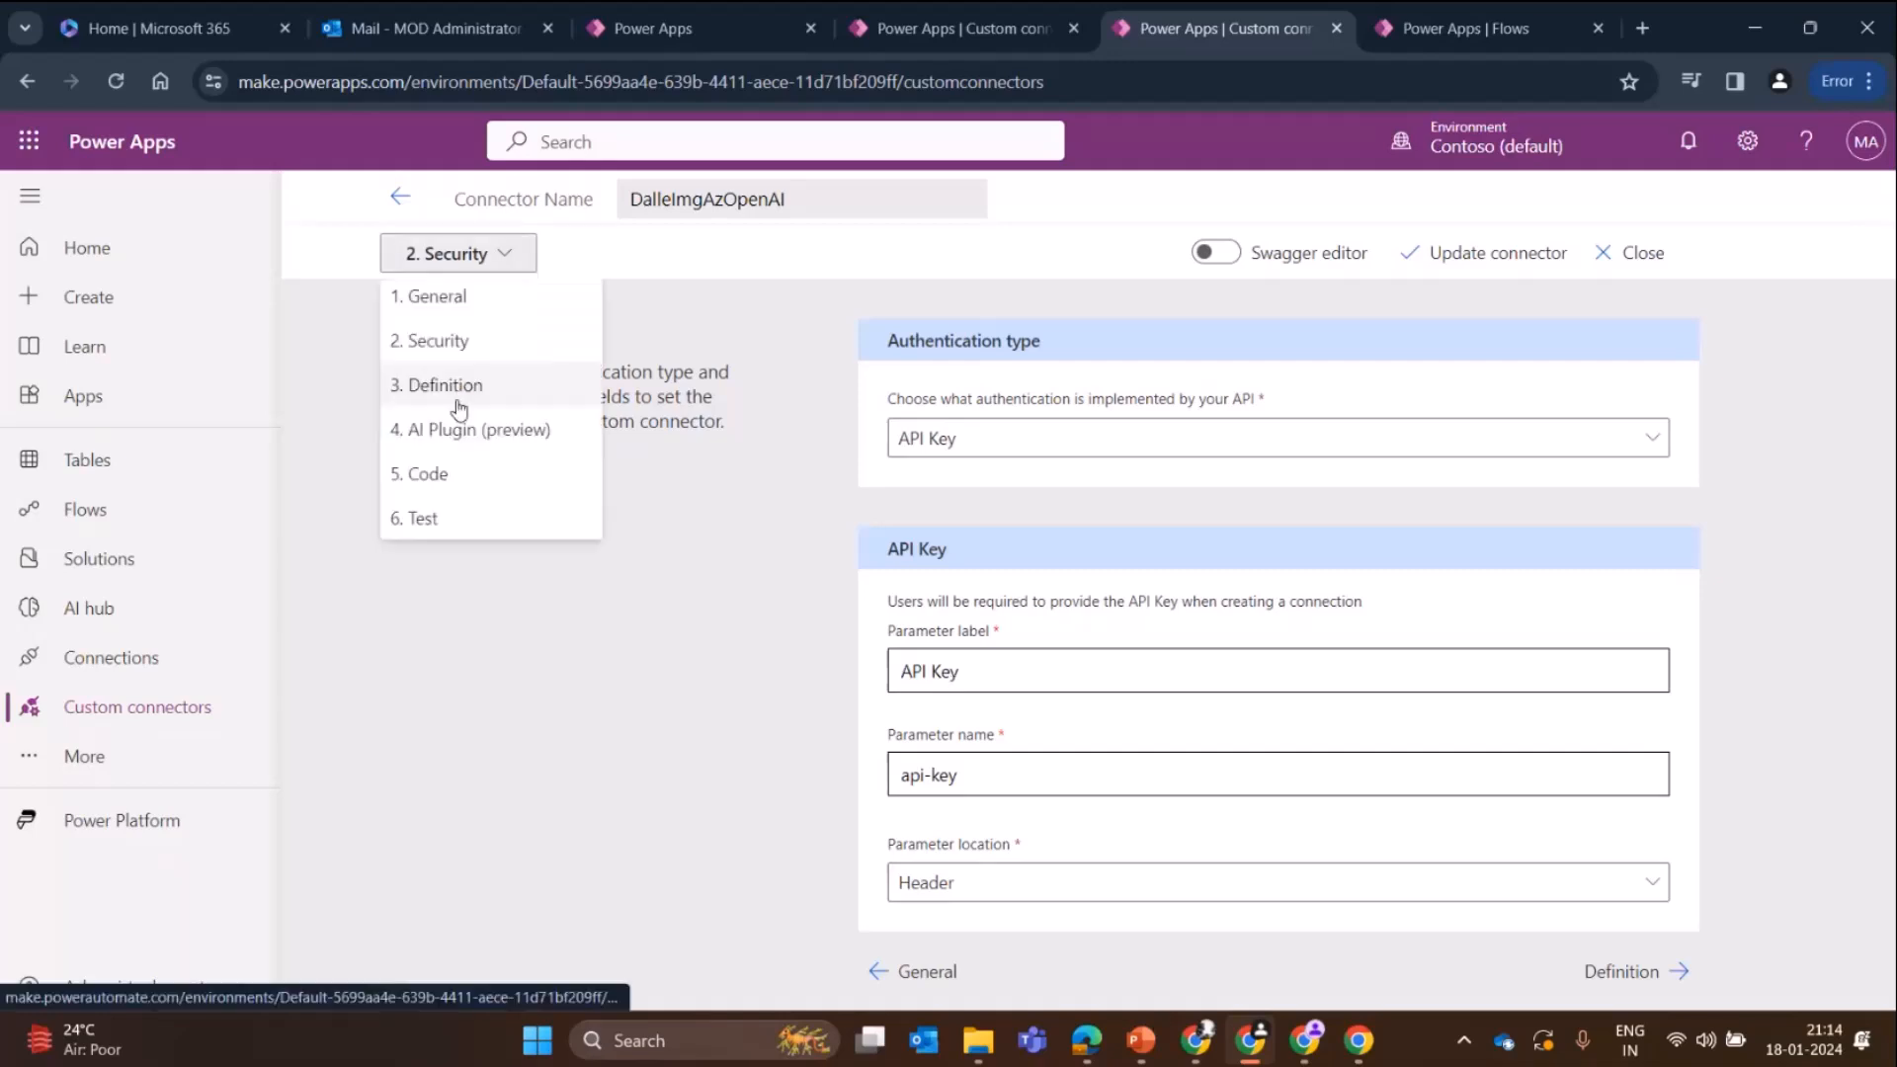
click(458, 389)
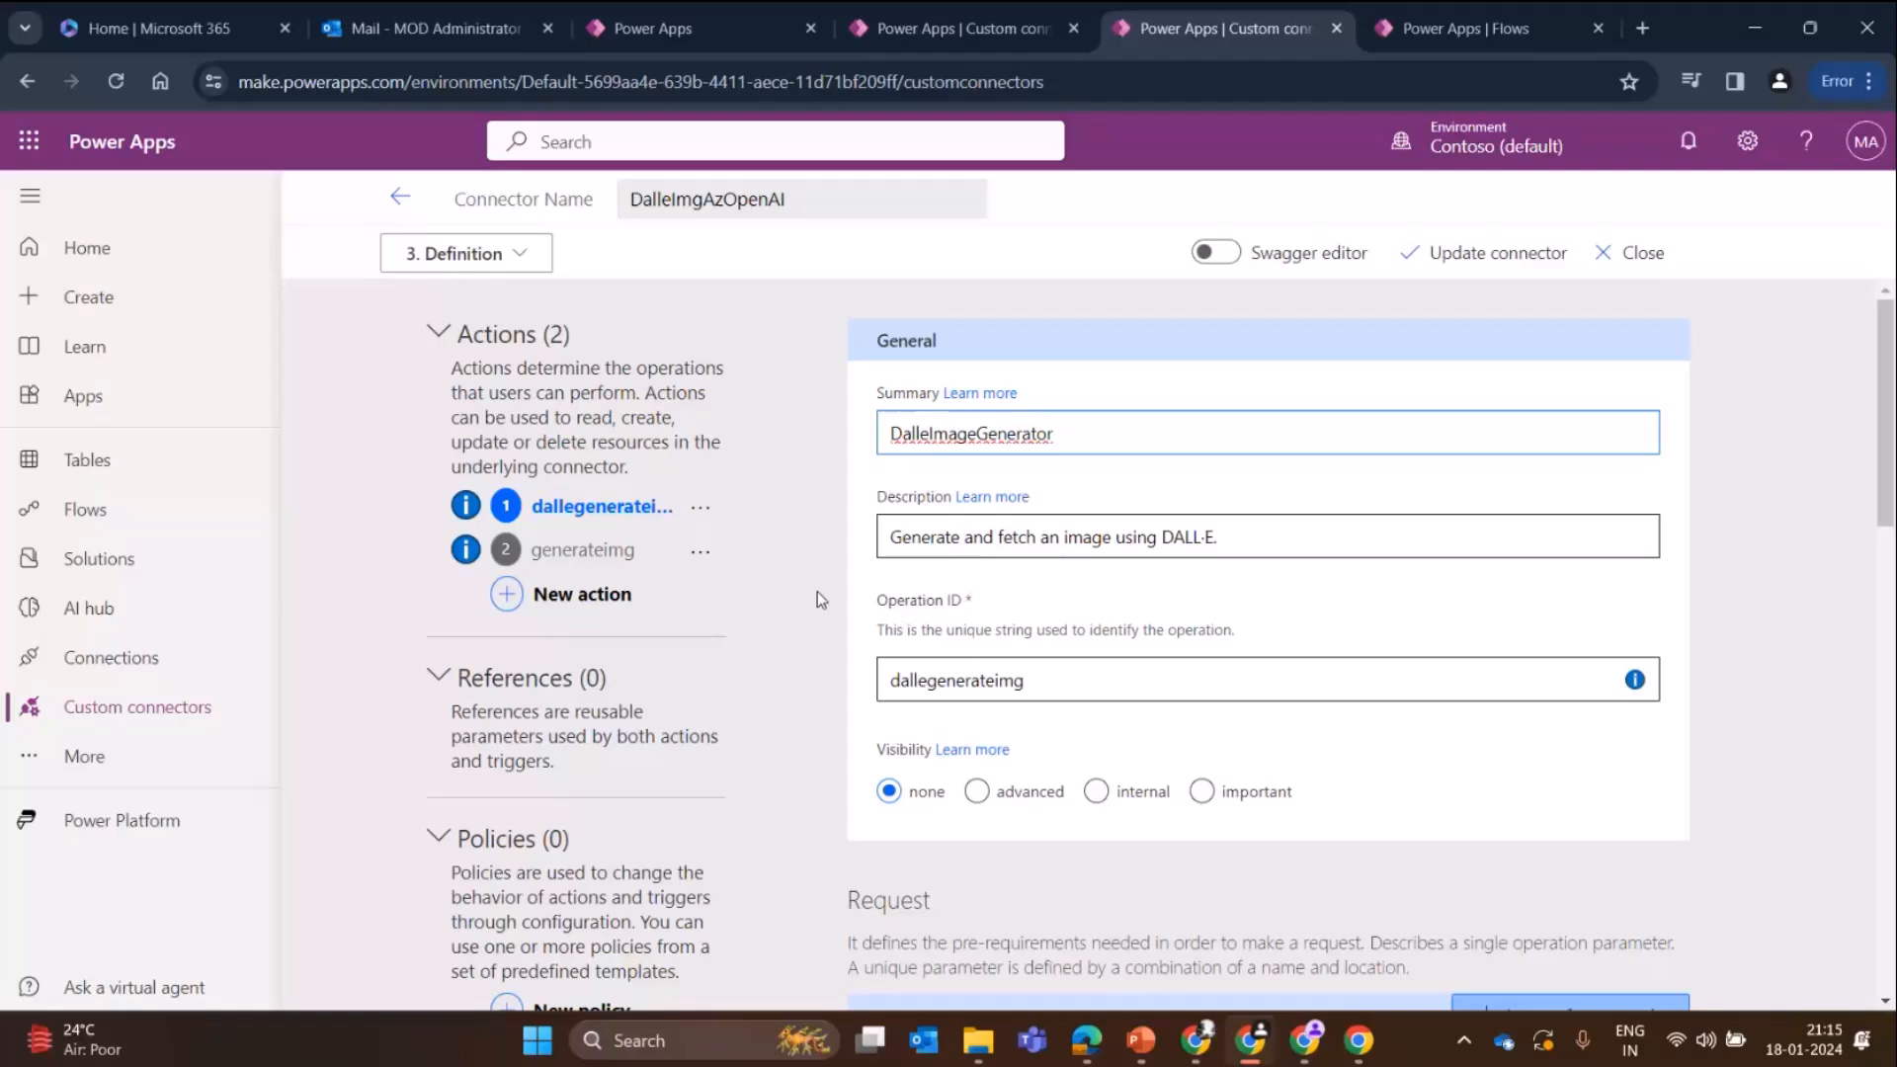
double_click(945, 437)
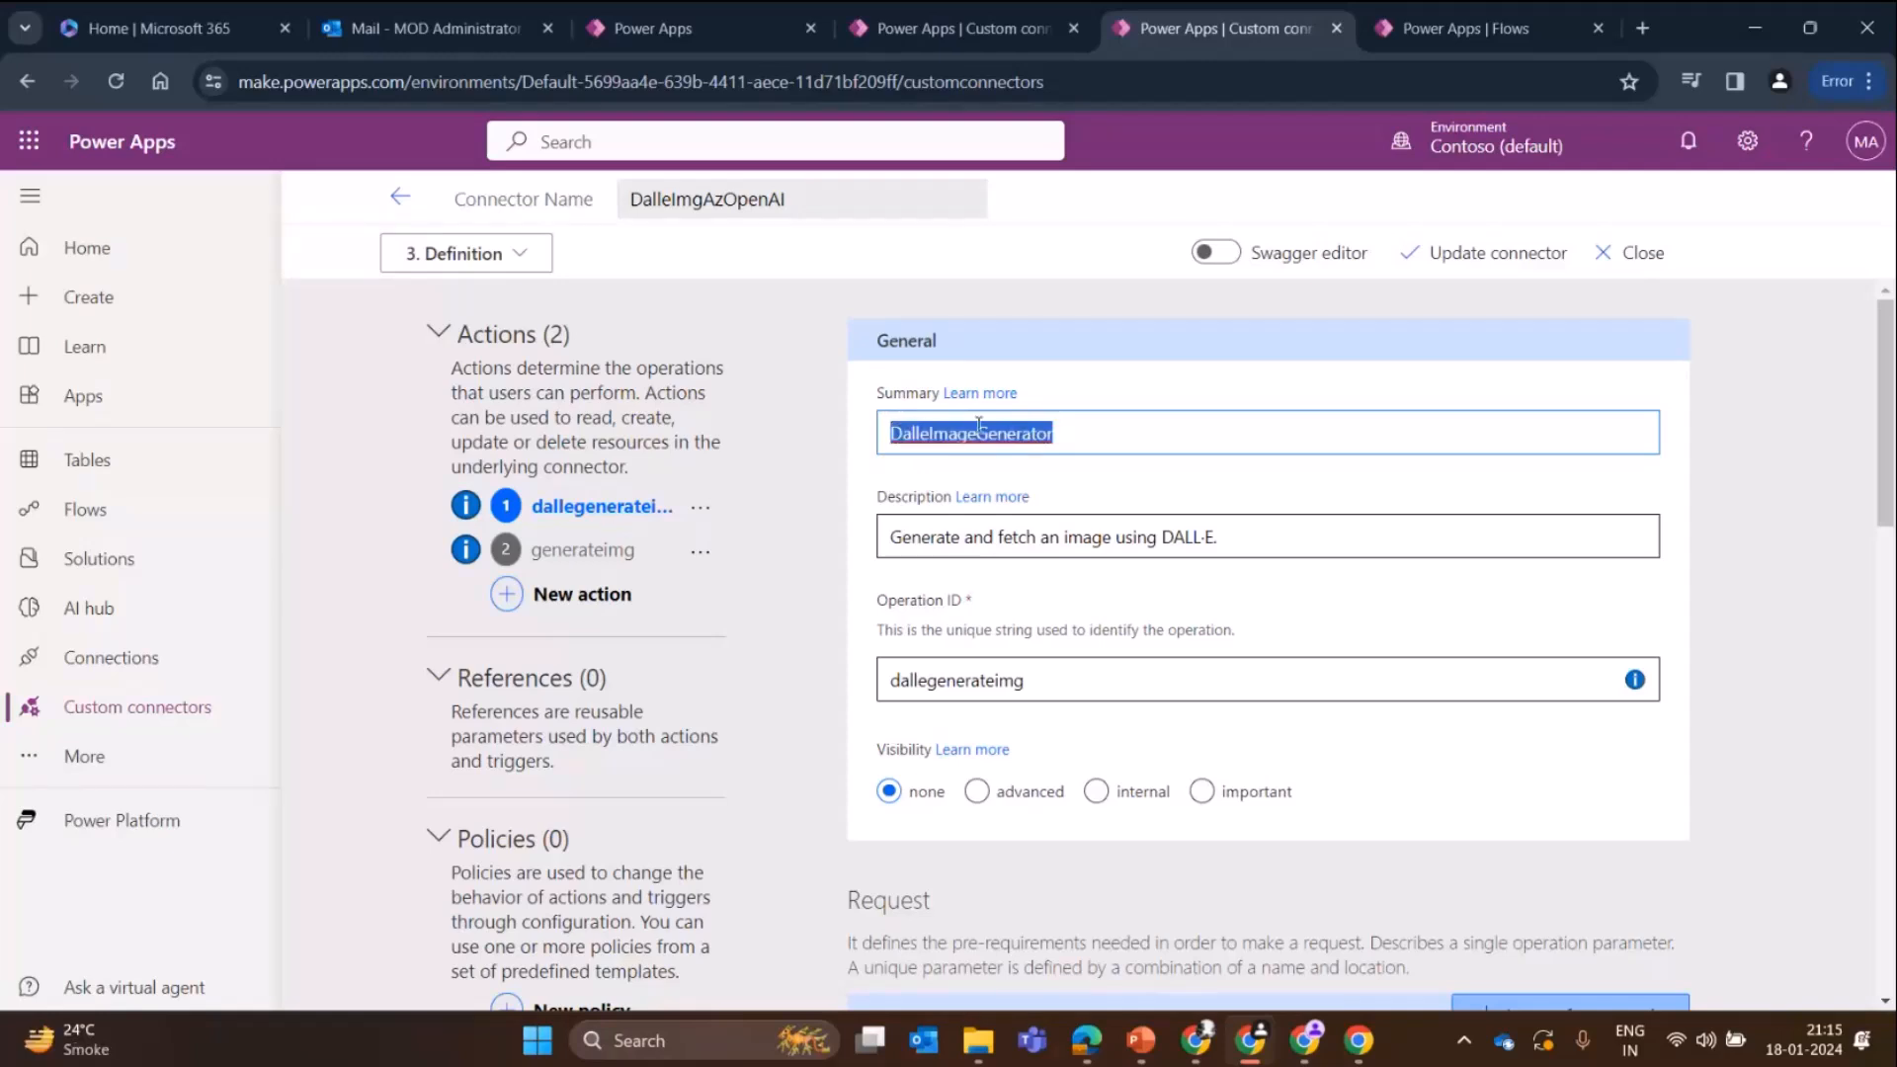
scroll(873, 573, down, 2)
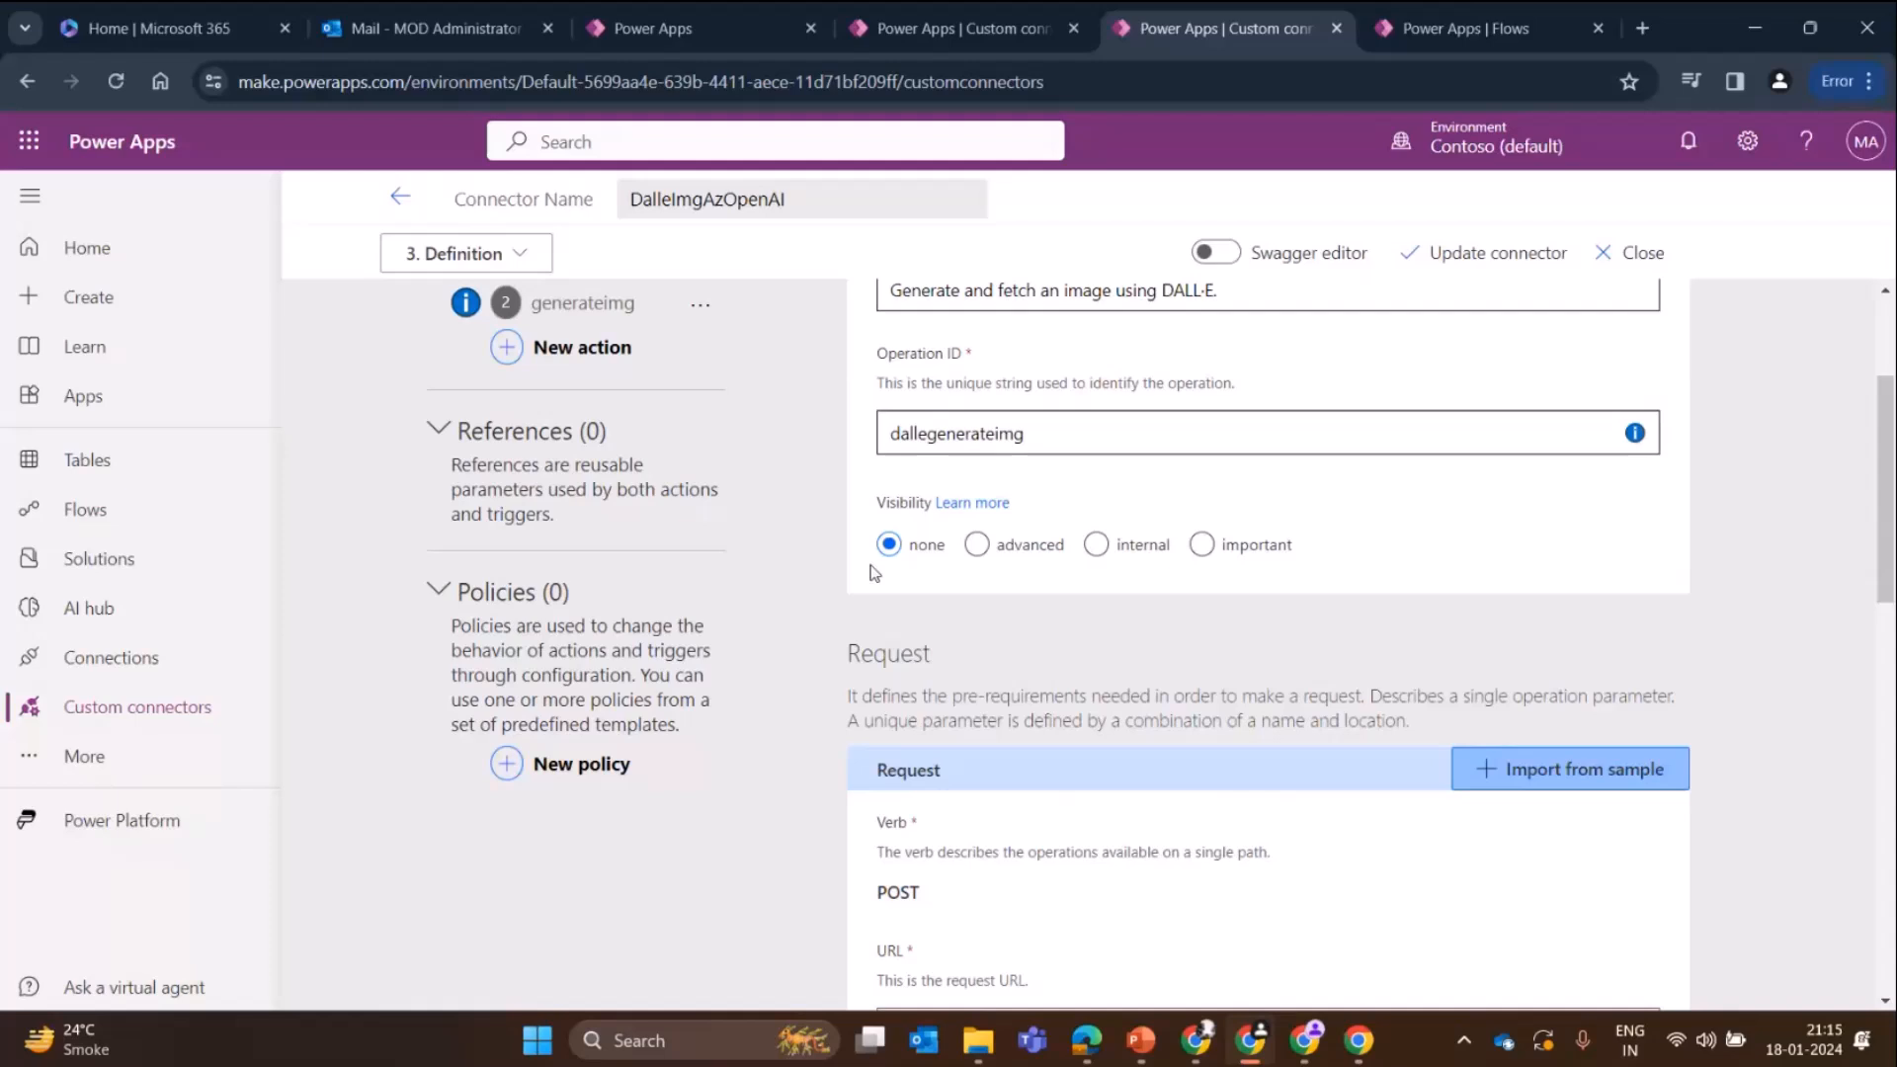
scroll(874, 573, down, 2)
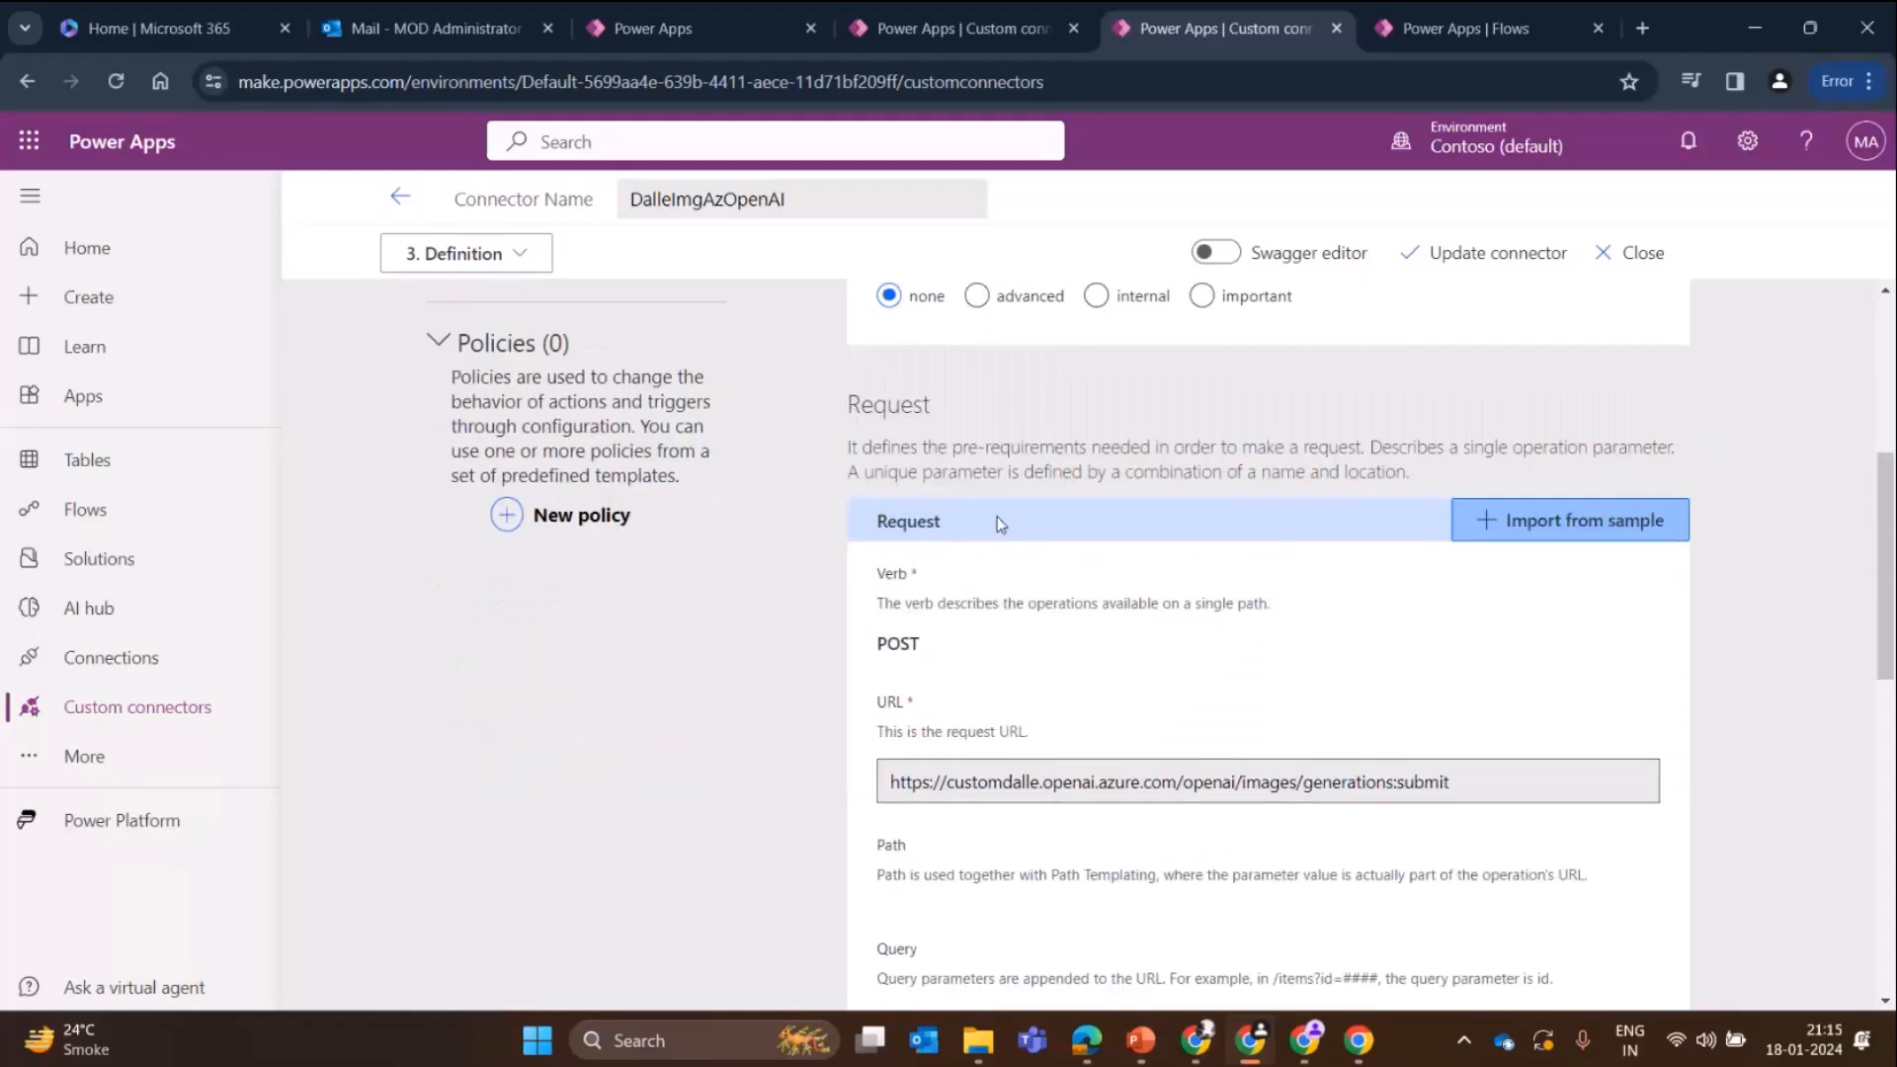
scroll(998, 518, down, 2)
drag(897, 537, 1459, 539)
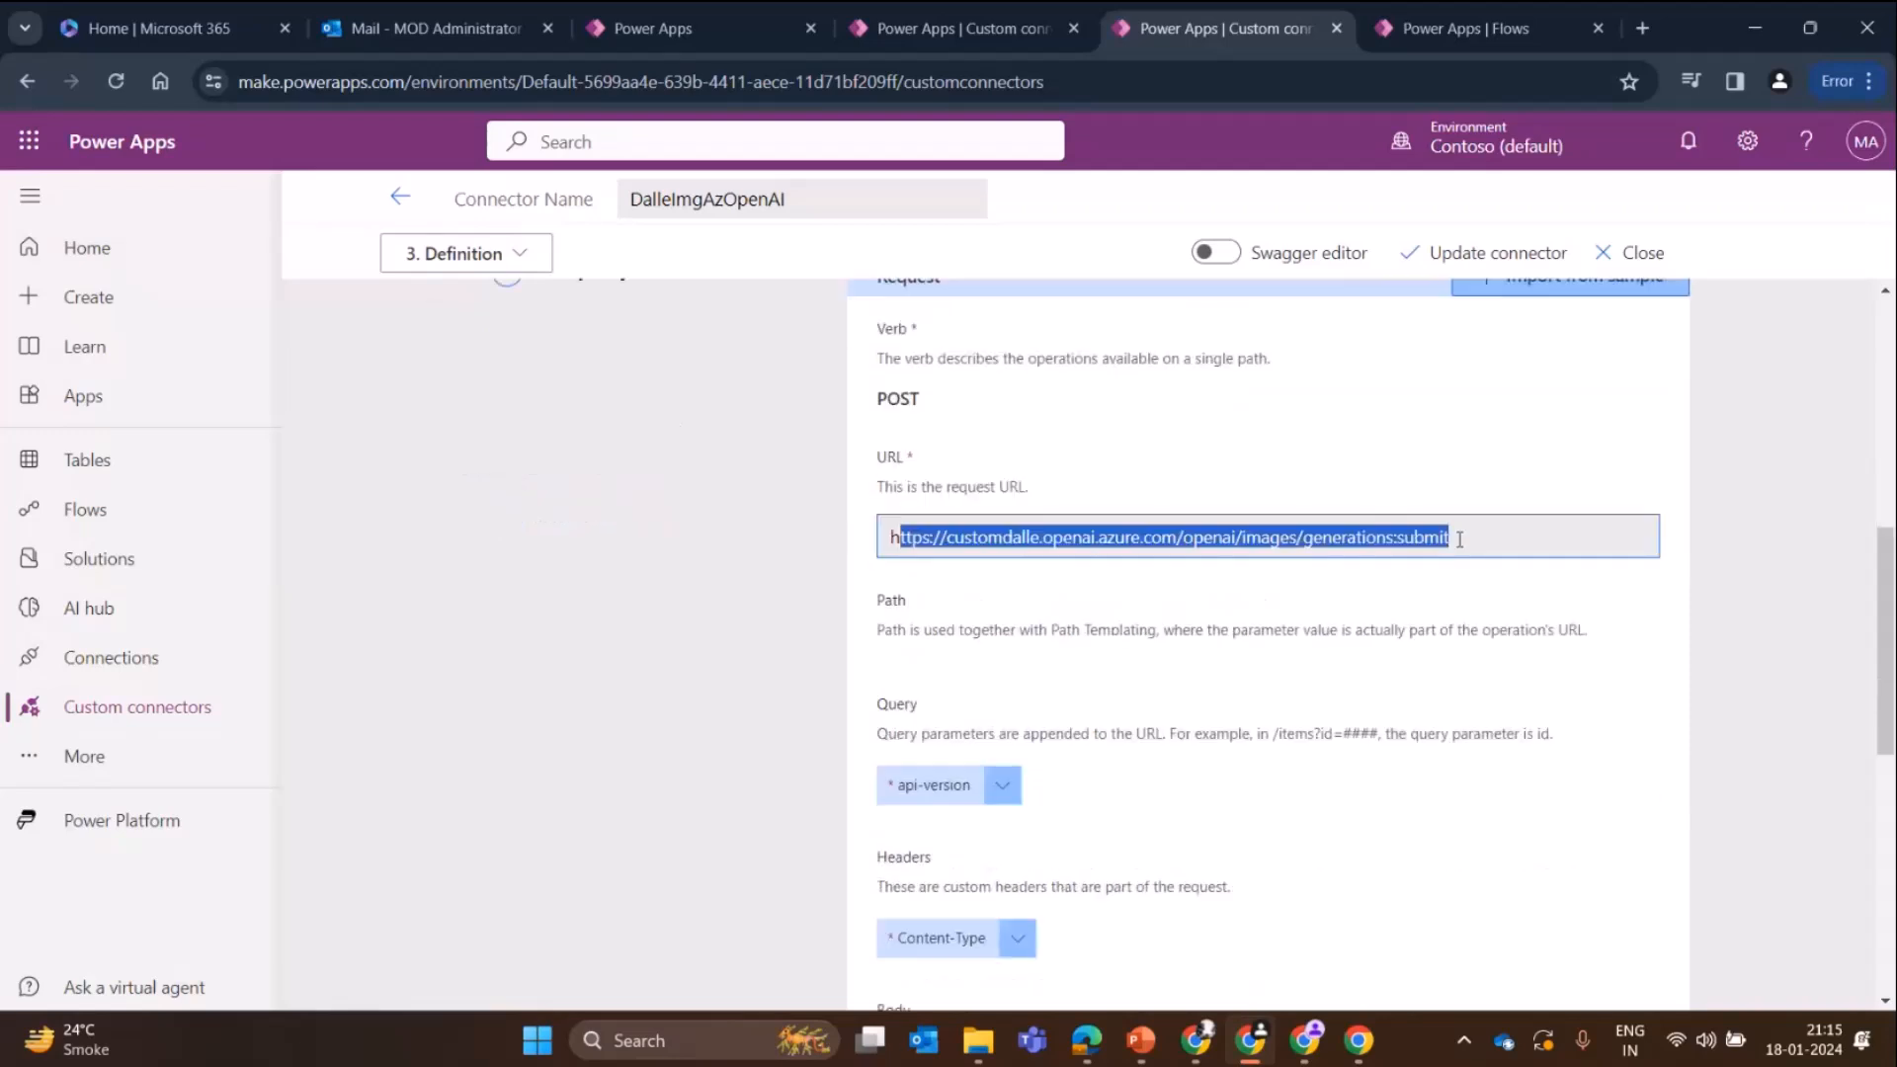
- Switch to the Azure OpenAI Studio sample code and highlight the full endpoint to compare it with the connector's request URL
click(1212, 1053)
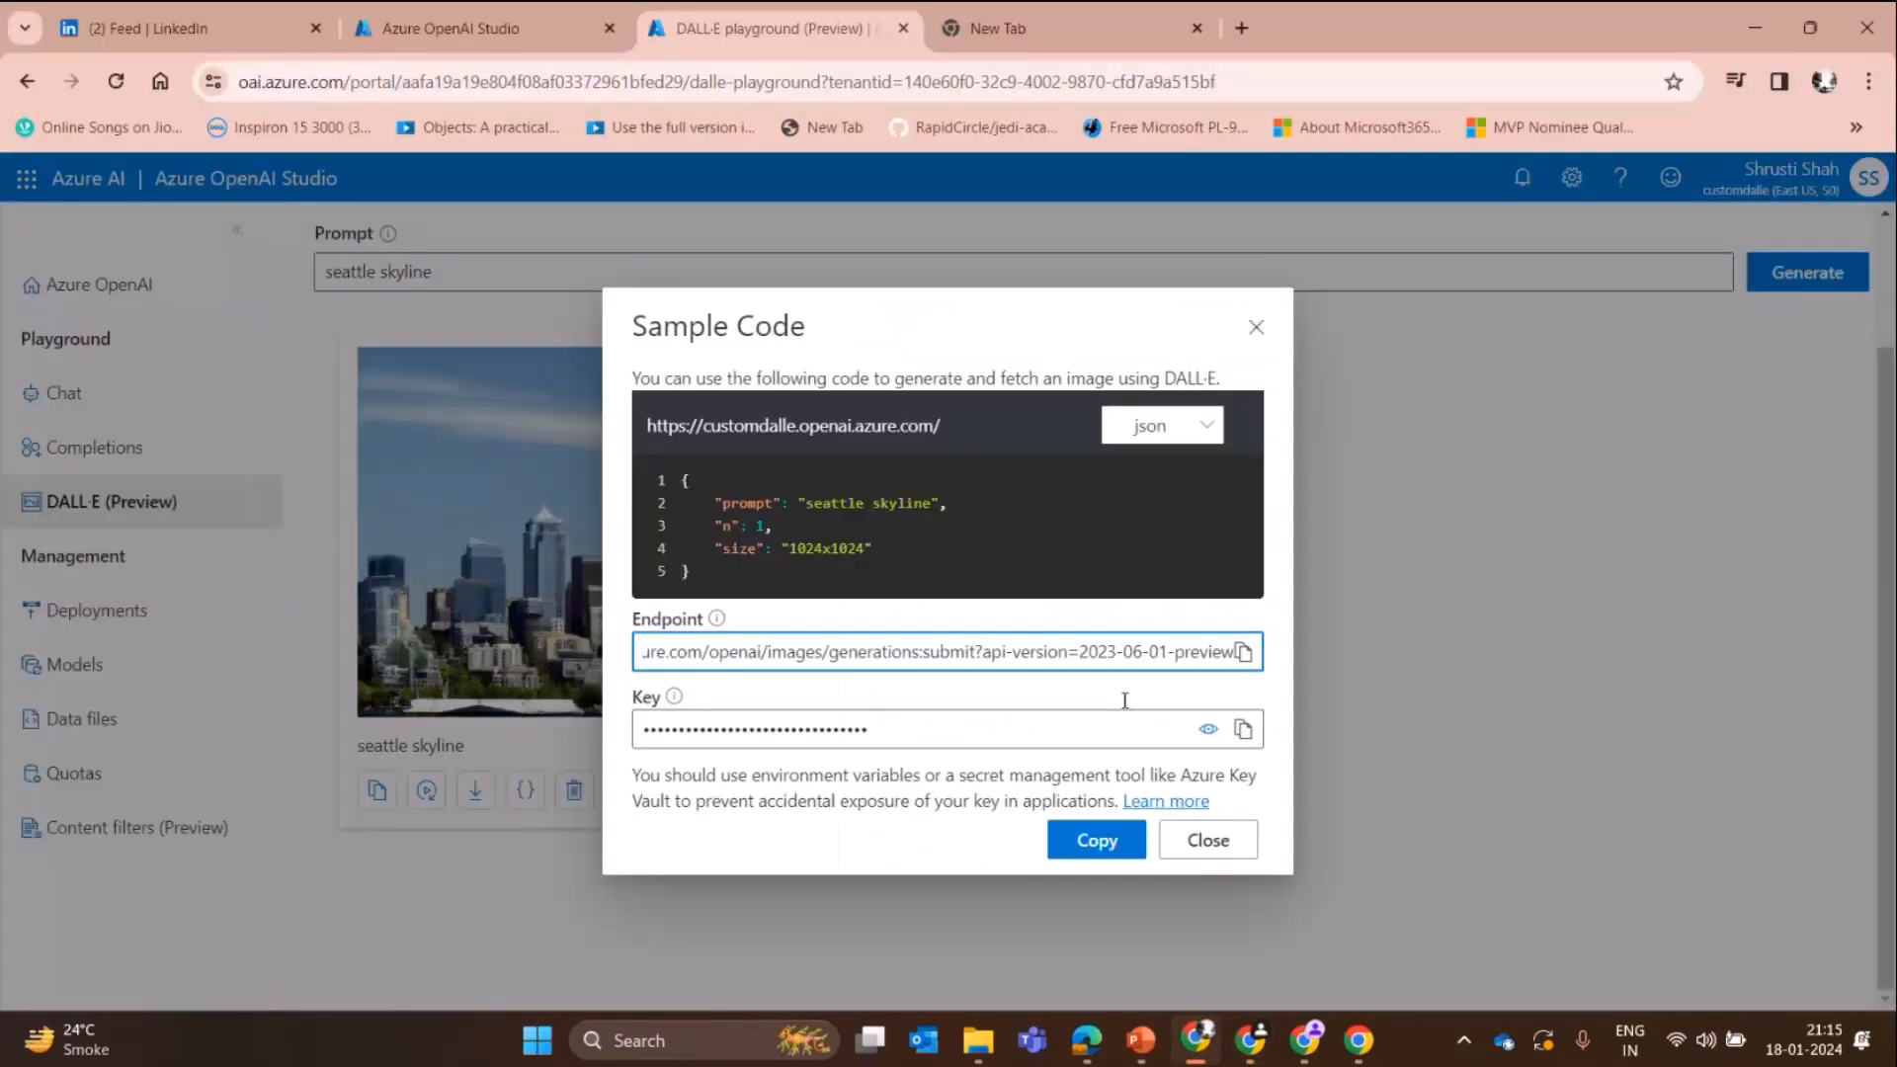
double_click(1157, 652)
key(ctrl+a)
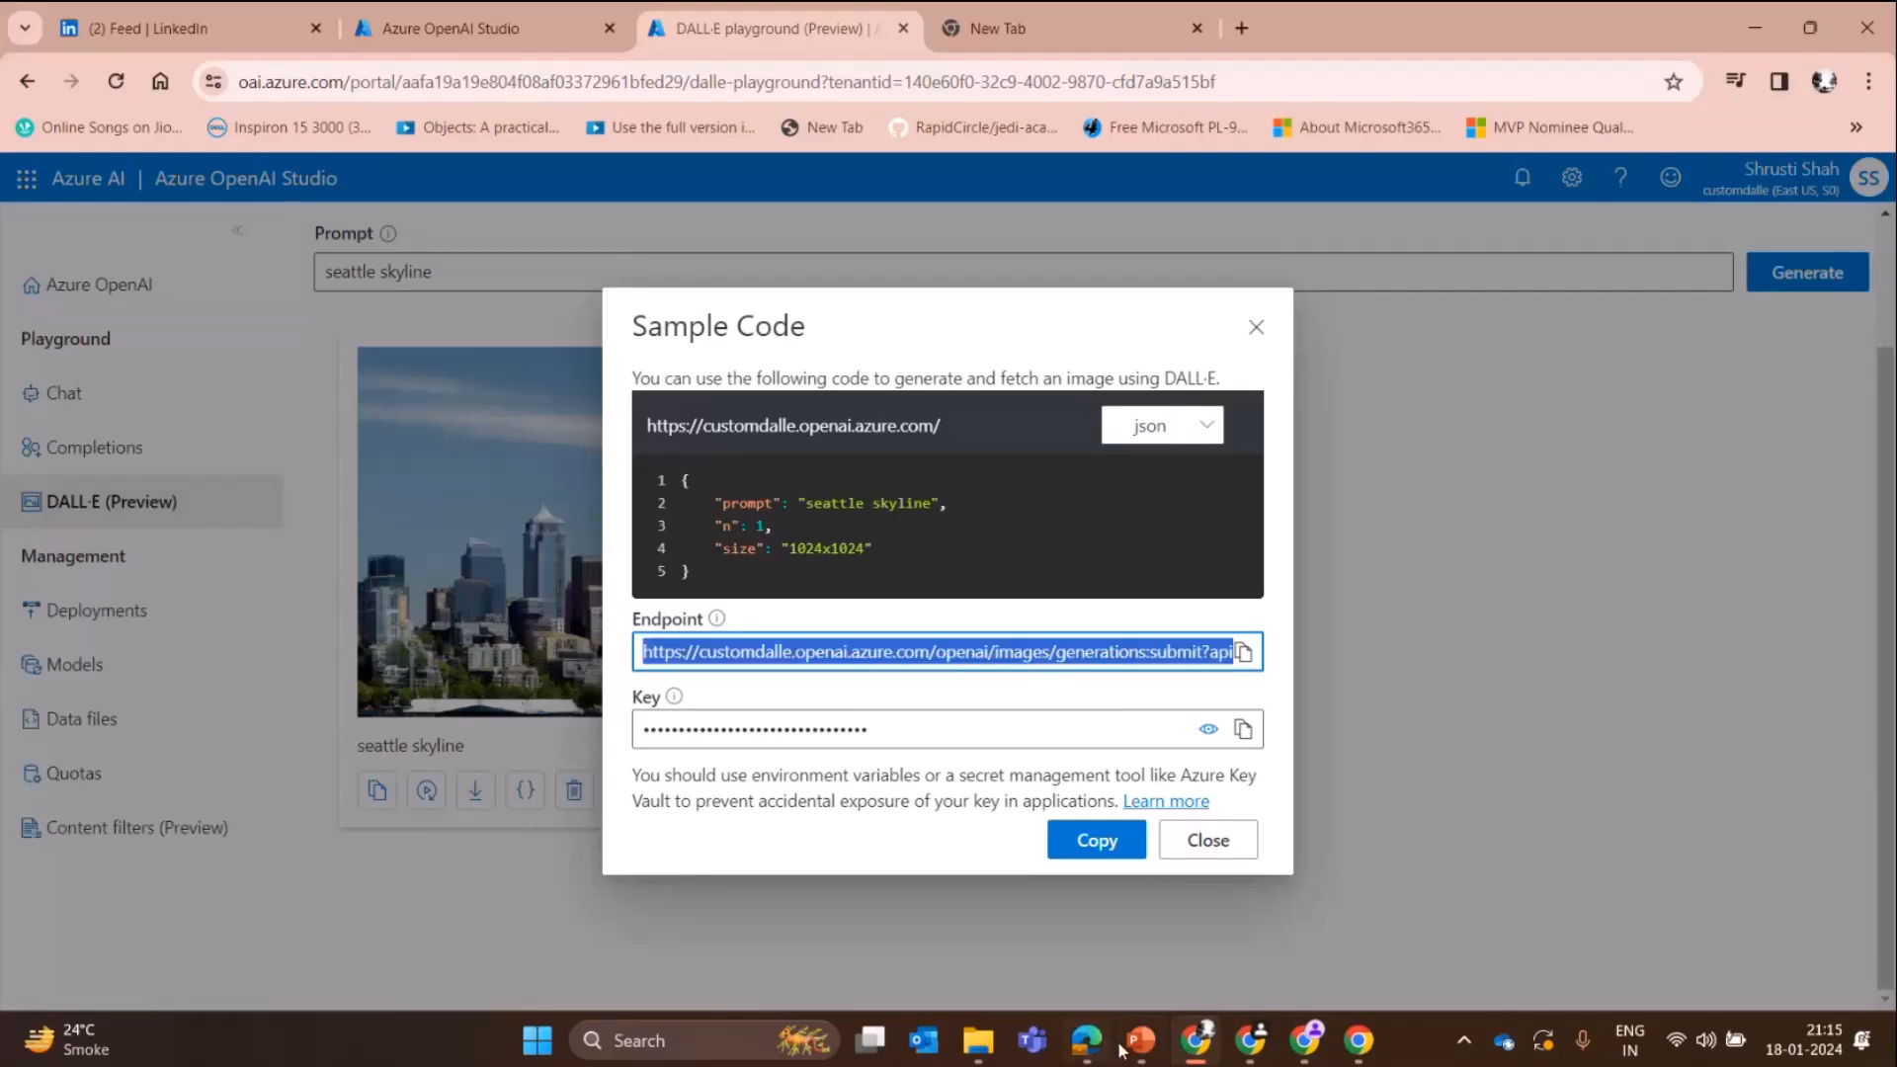
- Examine the DALL-E 2 sample request's URL and headers on PowerPoint slide 11, and return to the connector definition in Power Apps
click(1136, 1042)
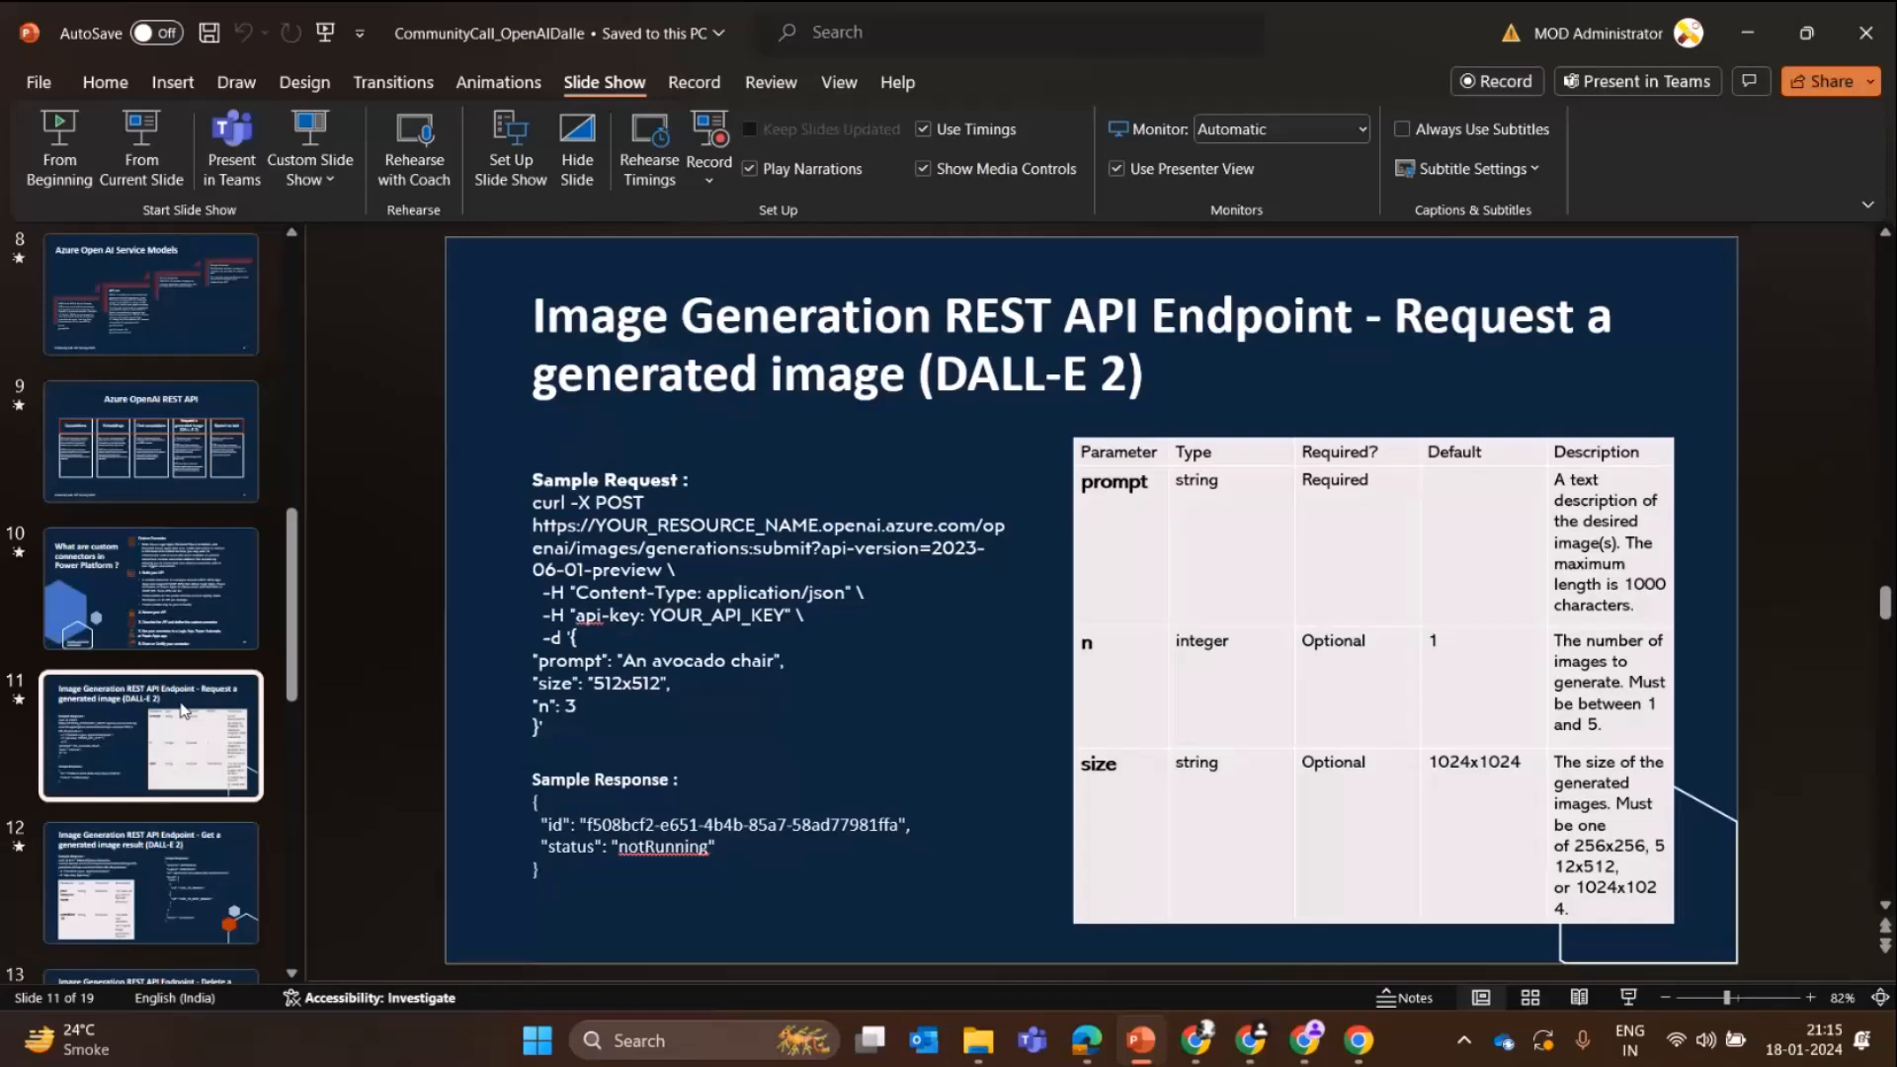
scroll(181, 707, down, 1)
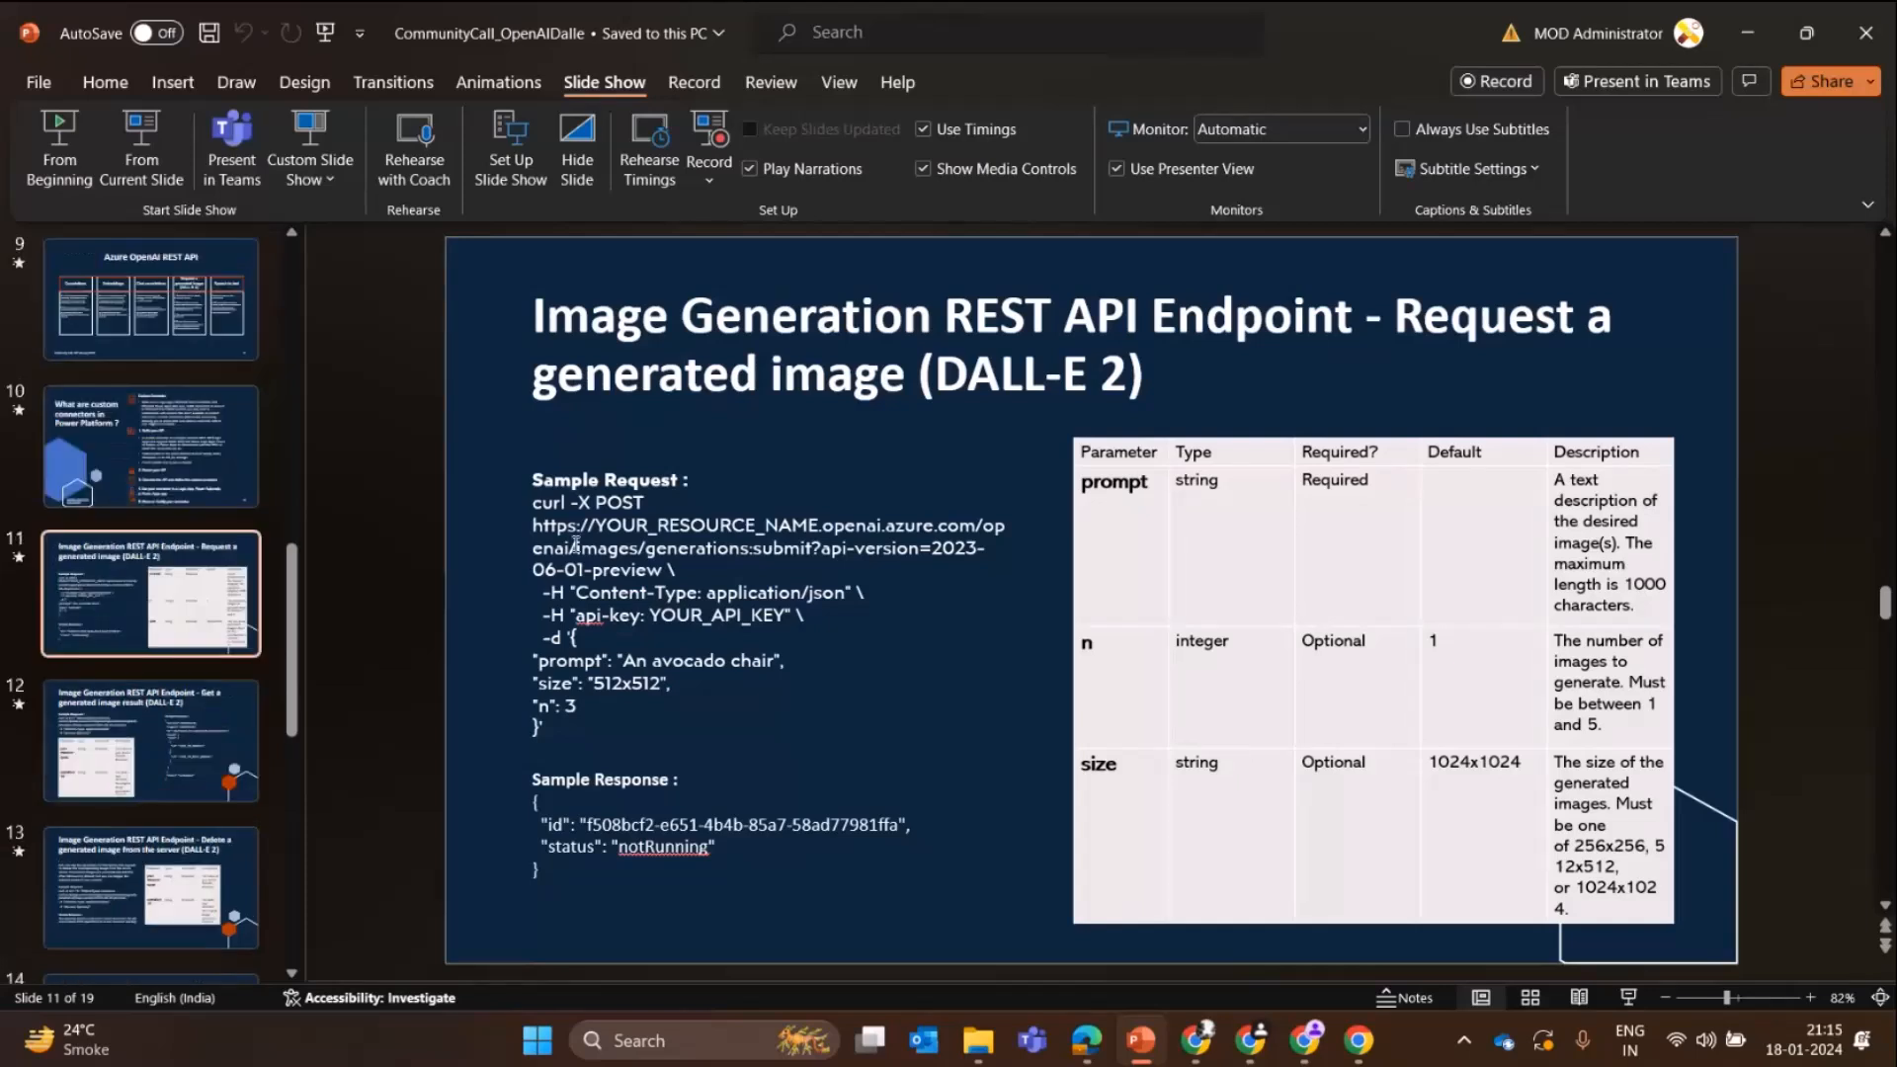
drag(531, 525, 780, 622)
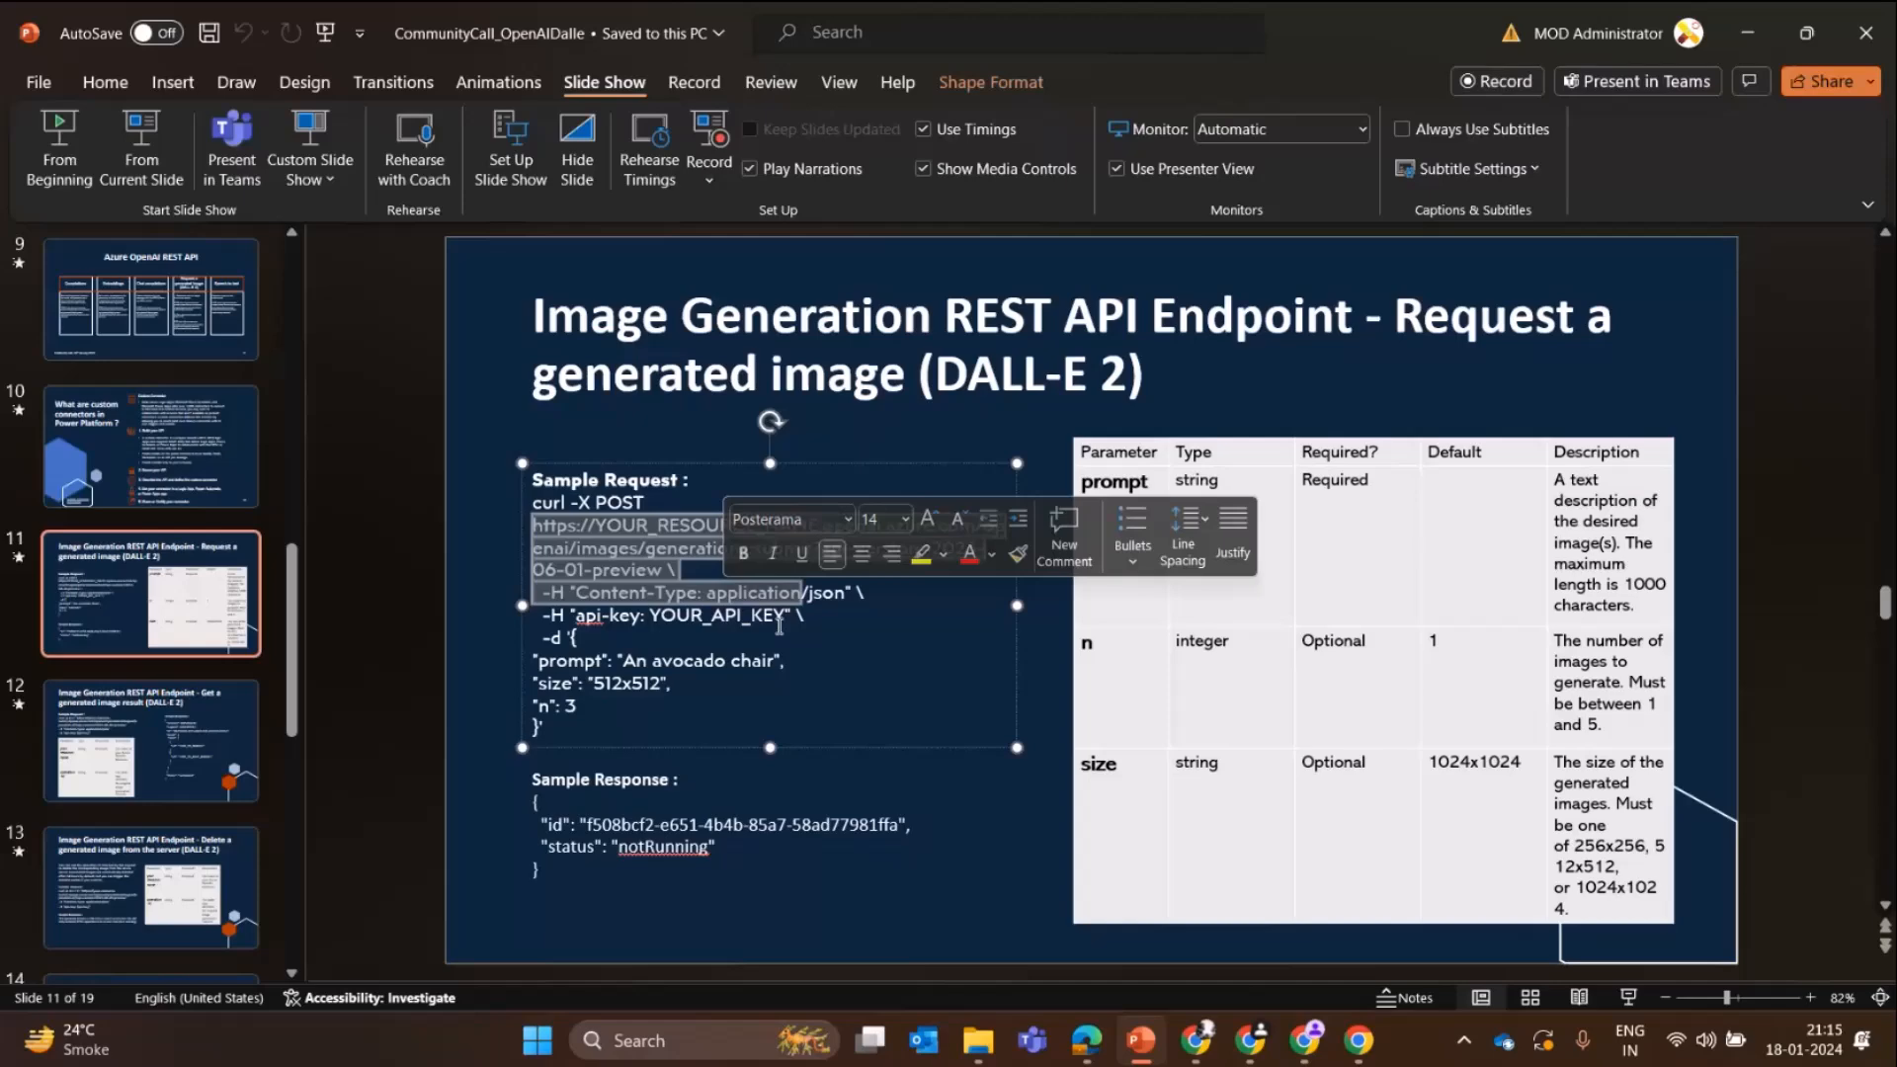
click(1255, 1045)
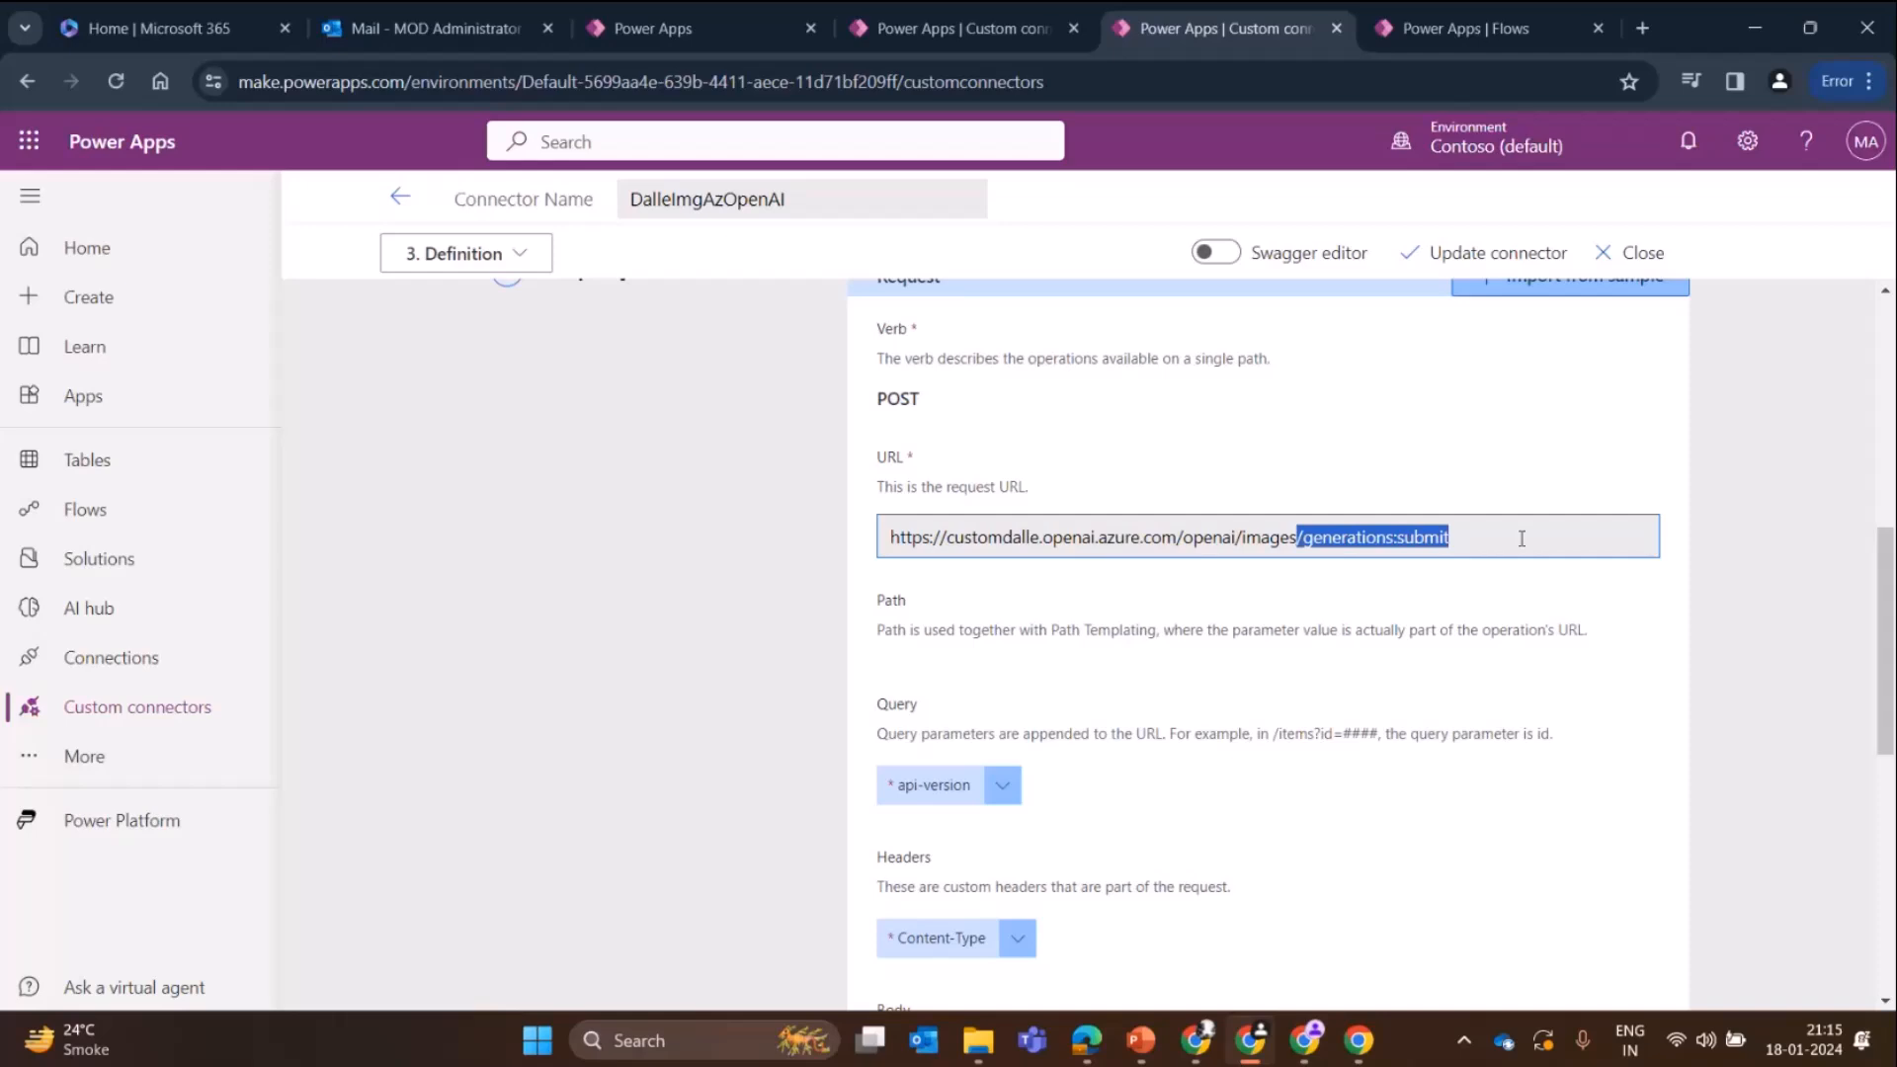
- Open the first action's Content-Type header for editing and examine its default value, required, visibility, type and dropdown settings
scroll(968, 534, down, 3)
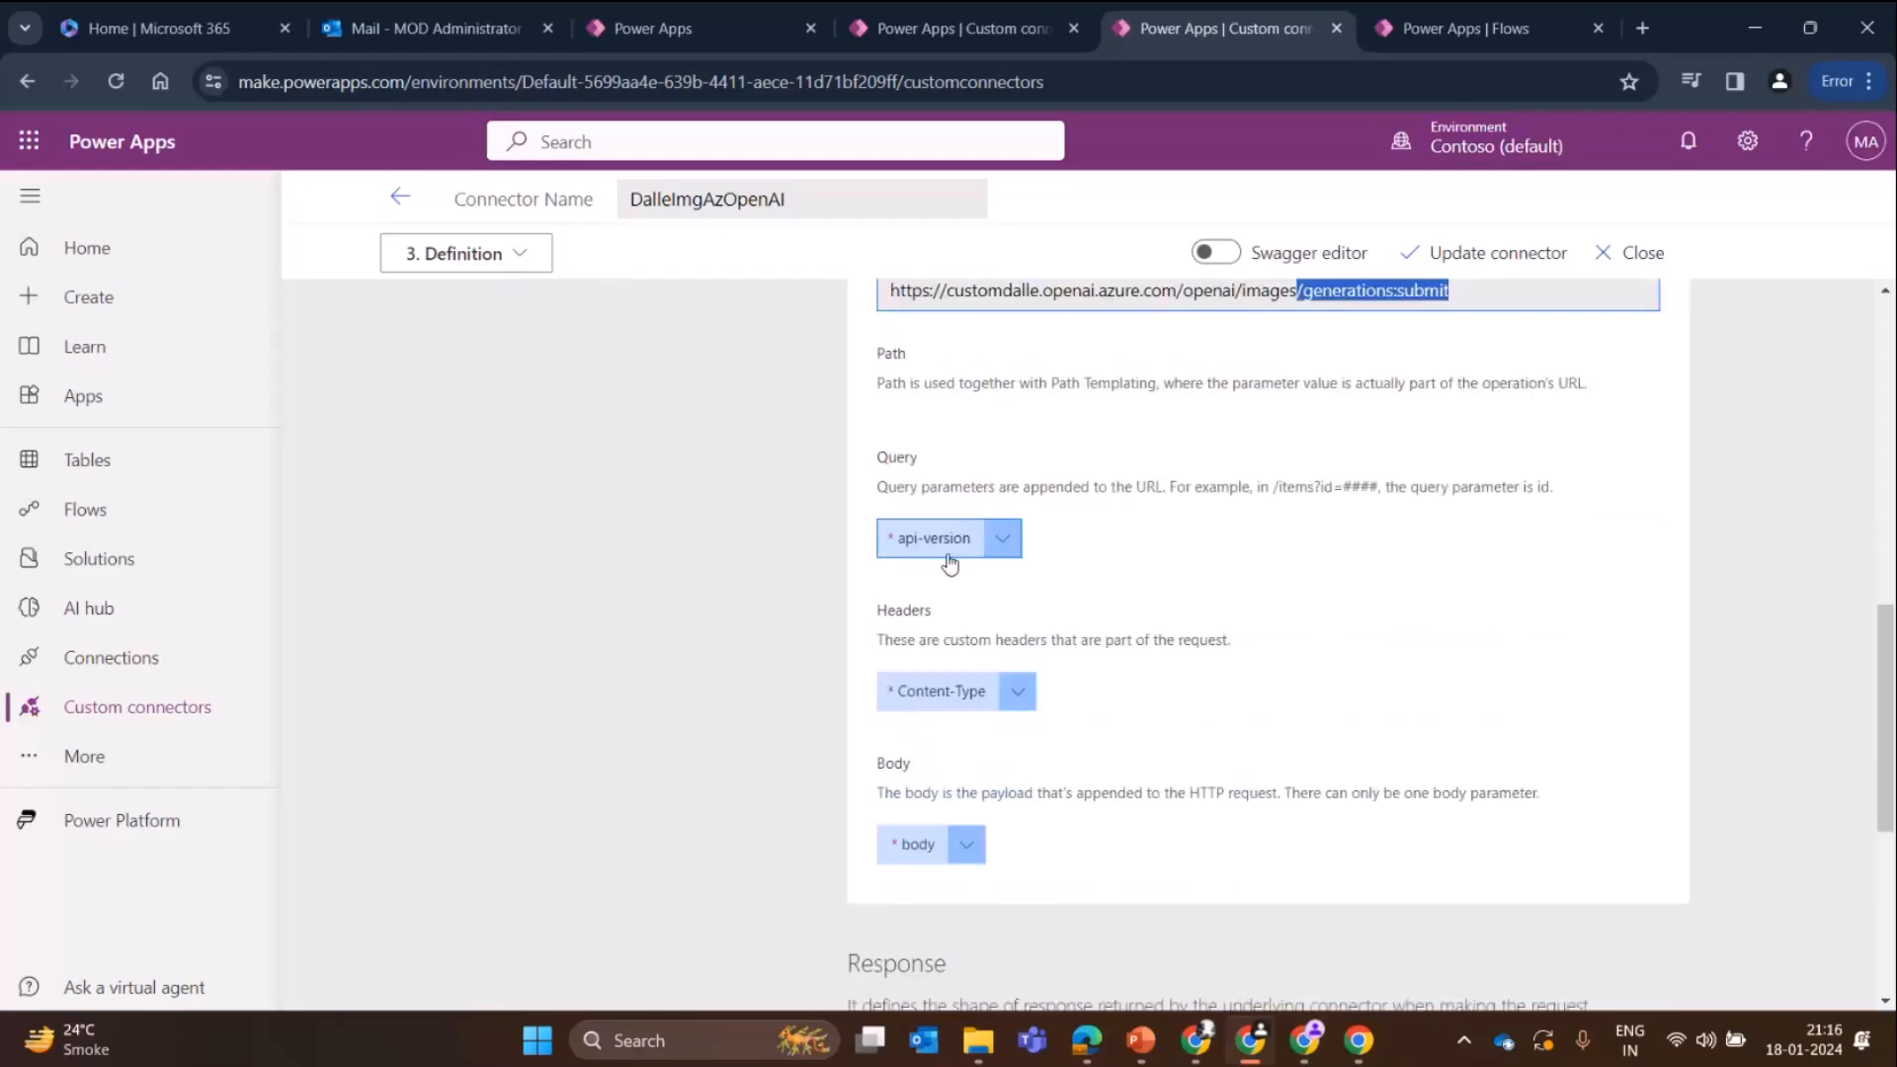
click(1016, 691)
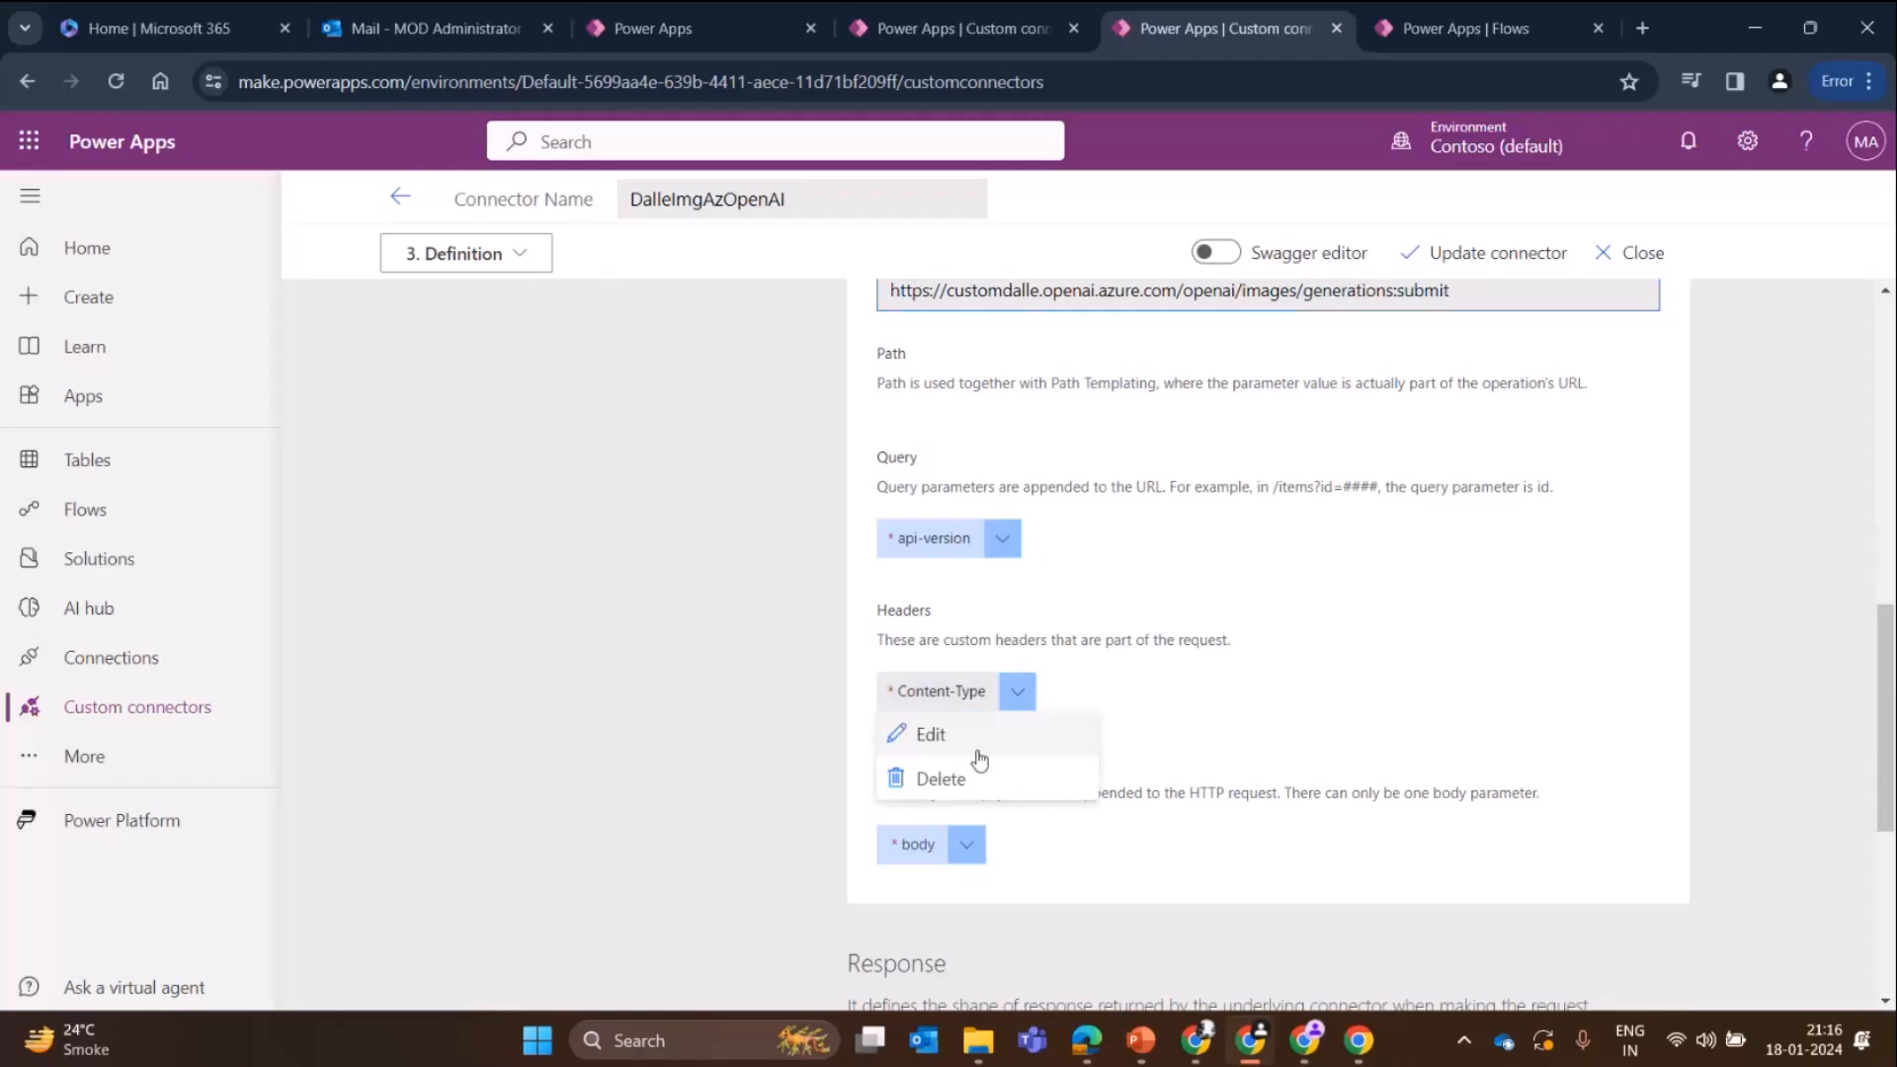
click(979, 751)
scroll(1096, 448, down, 5)
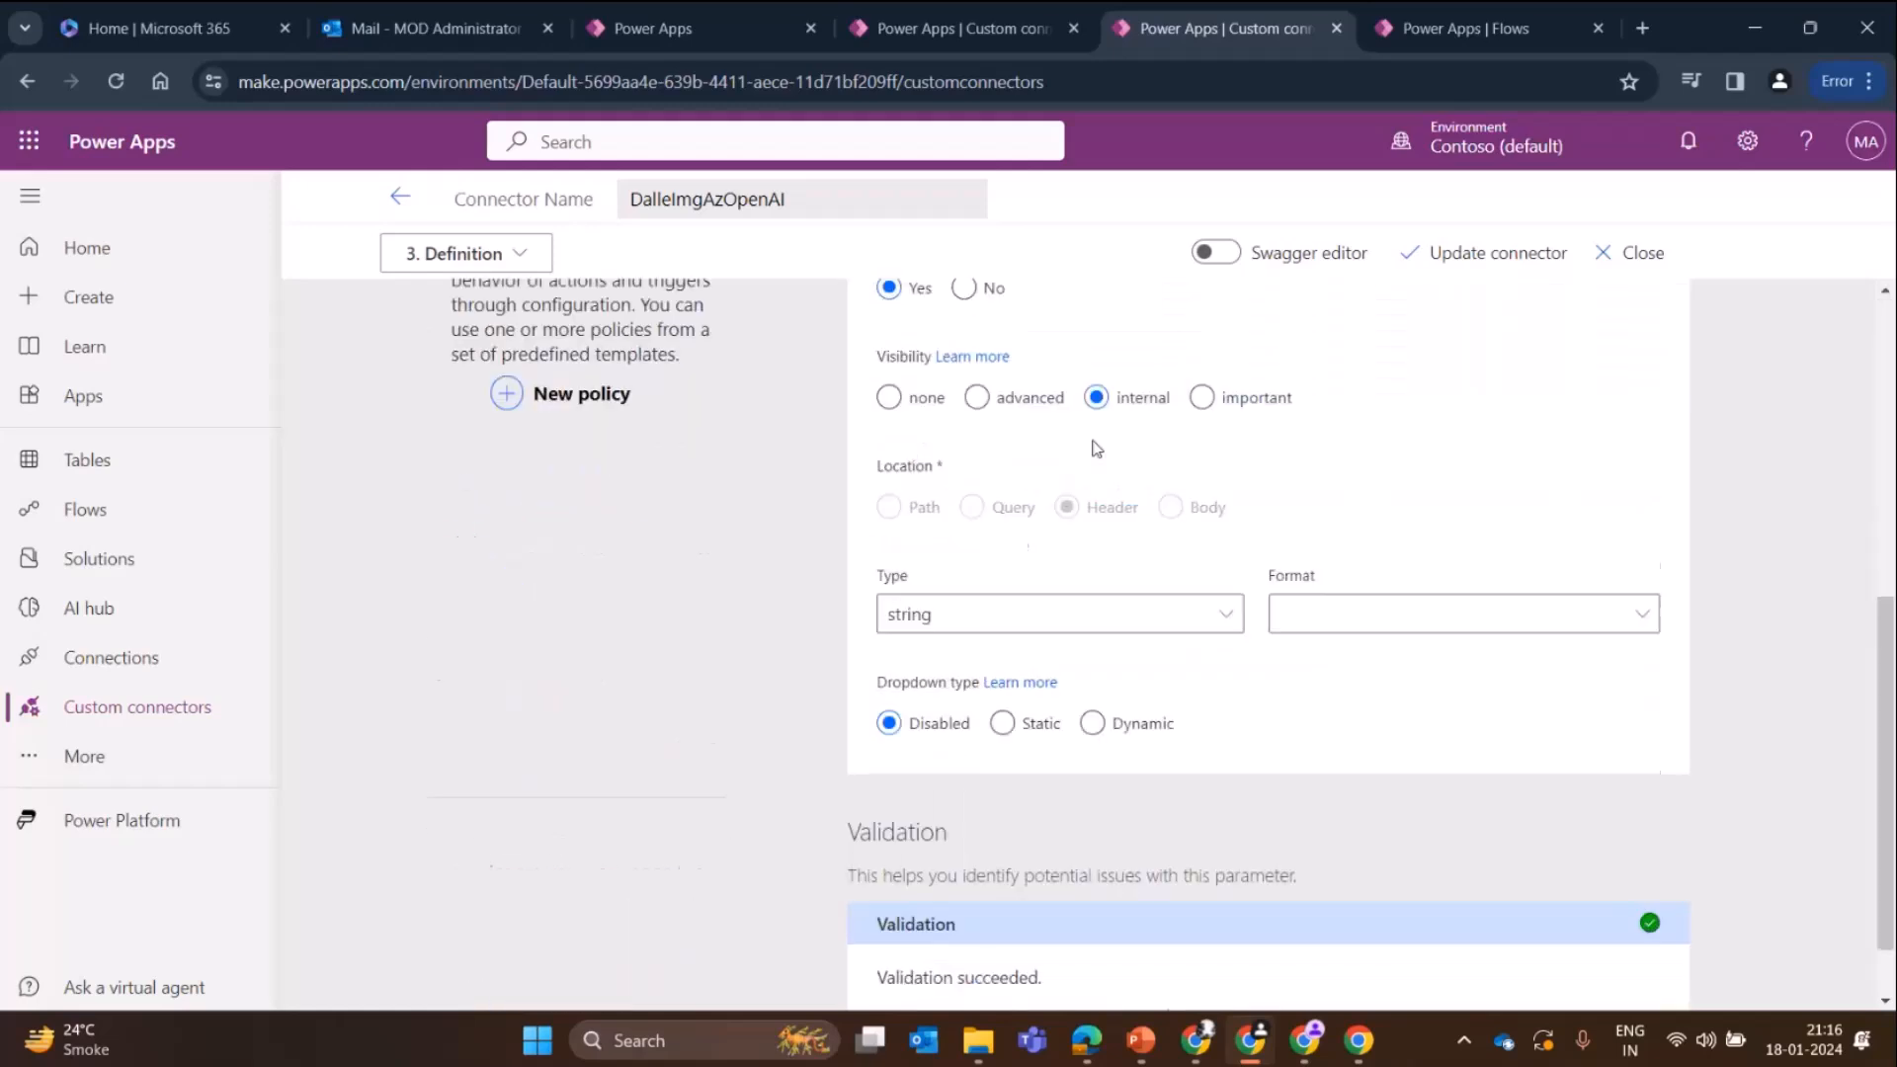
scroll(1097, 447, up, 4)
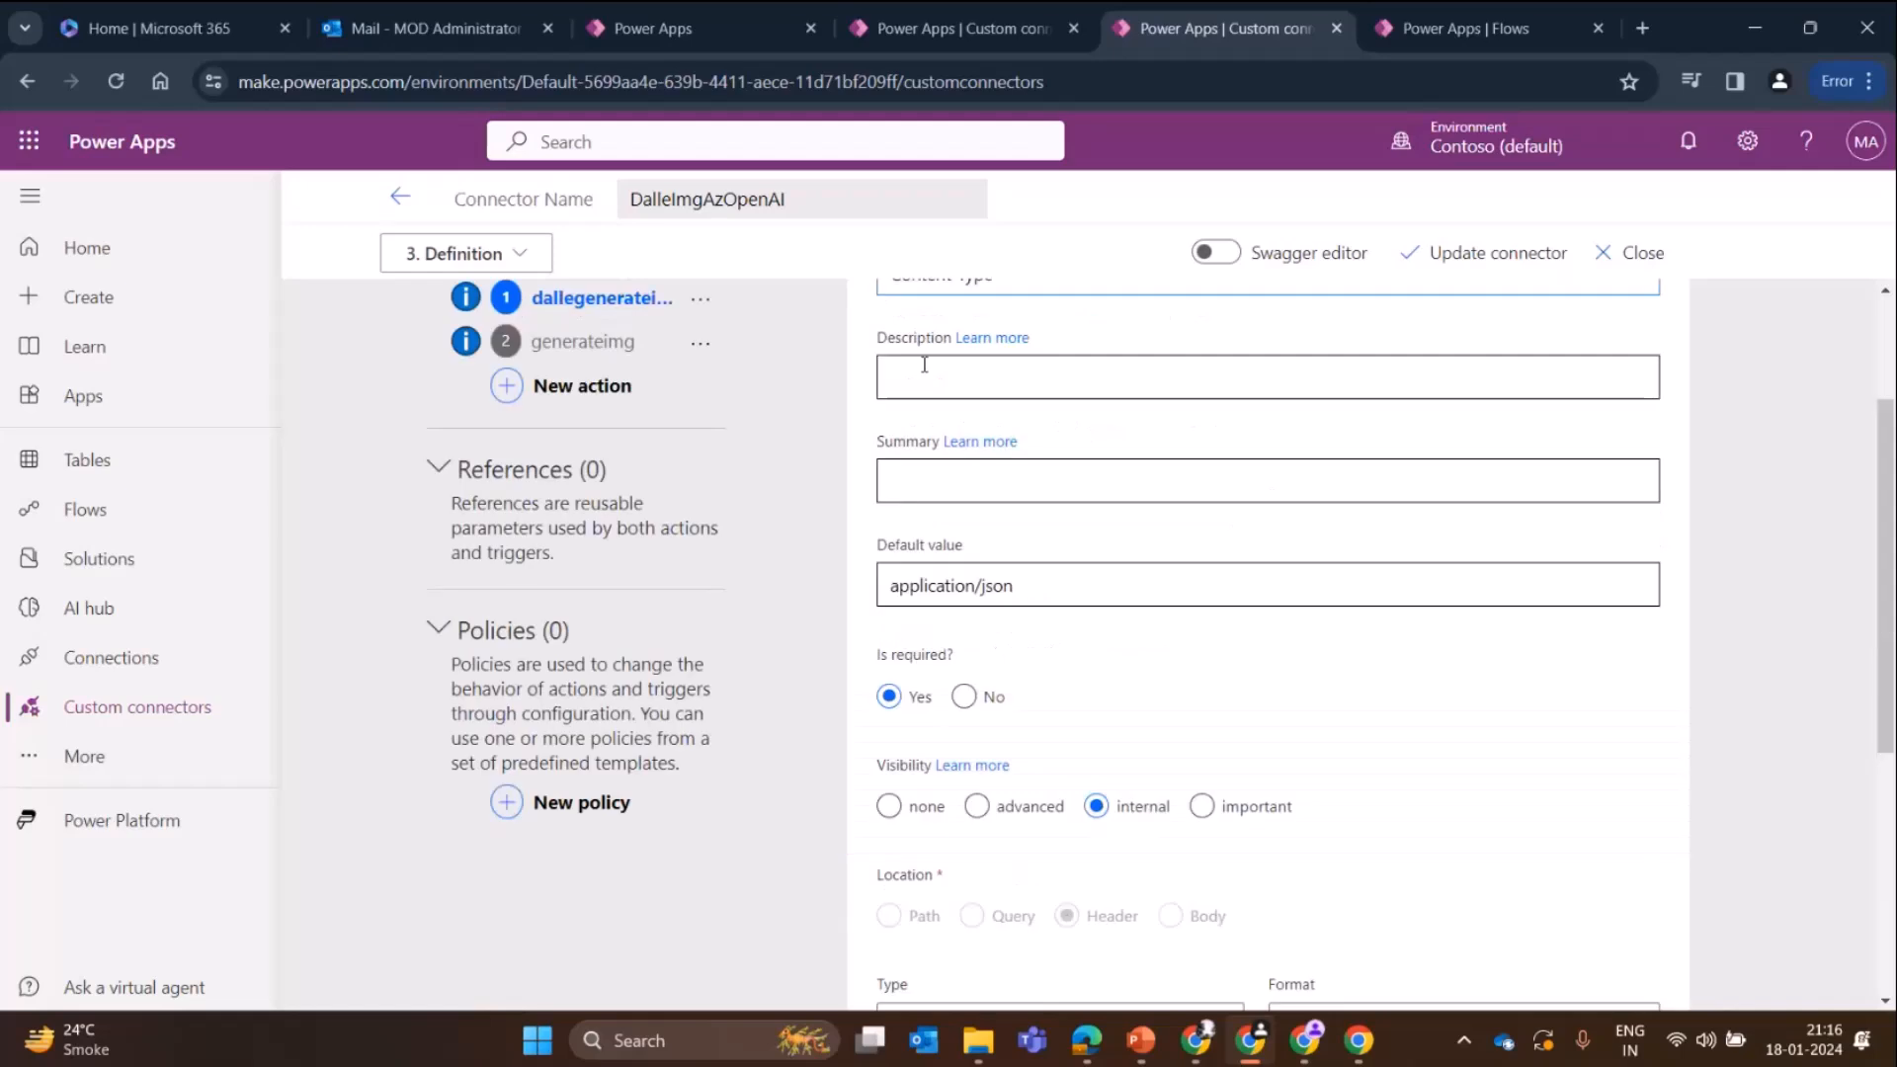
scroll(995, 445, down, 3)
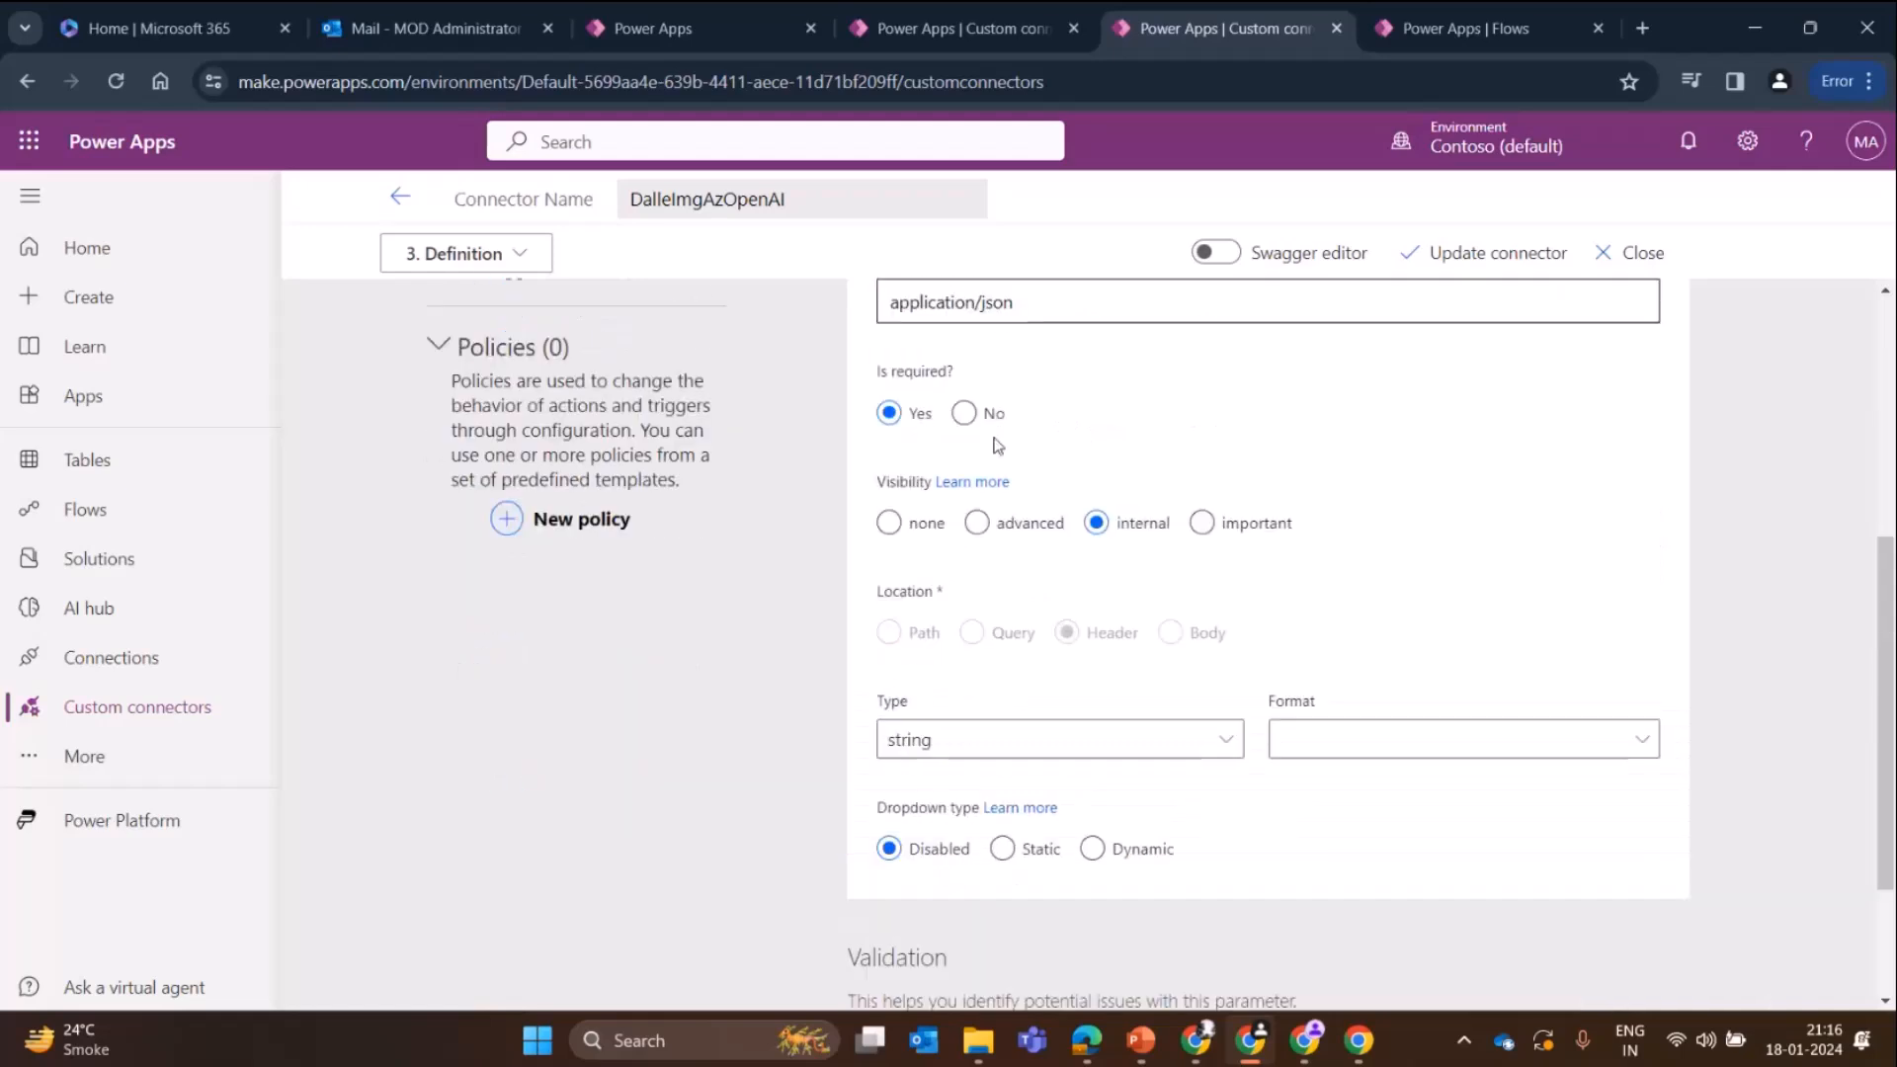
scroll(996, 444, up, 2)
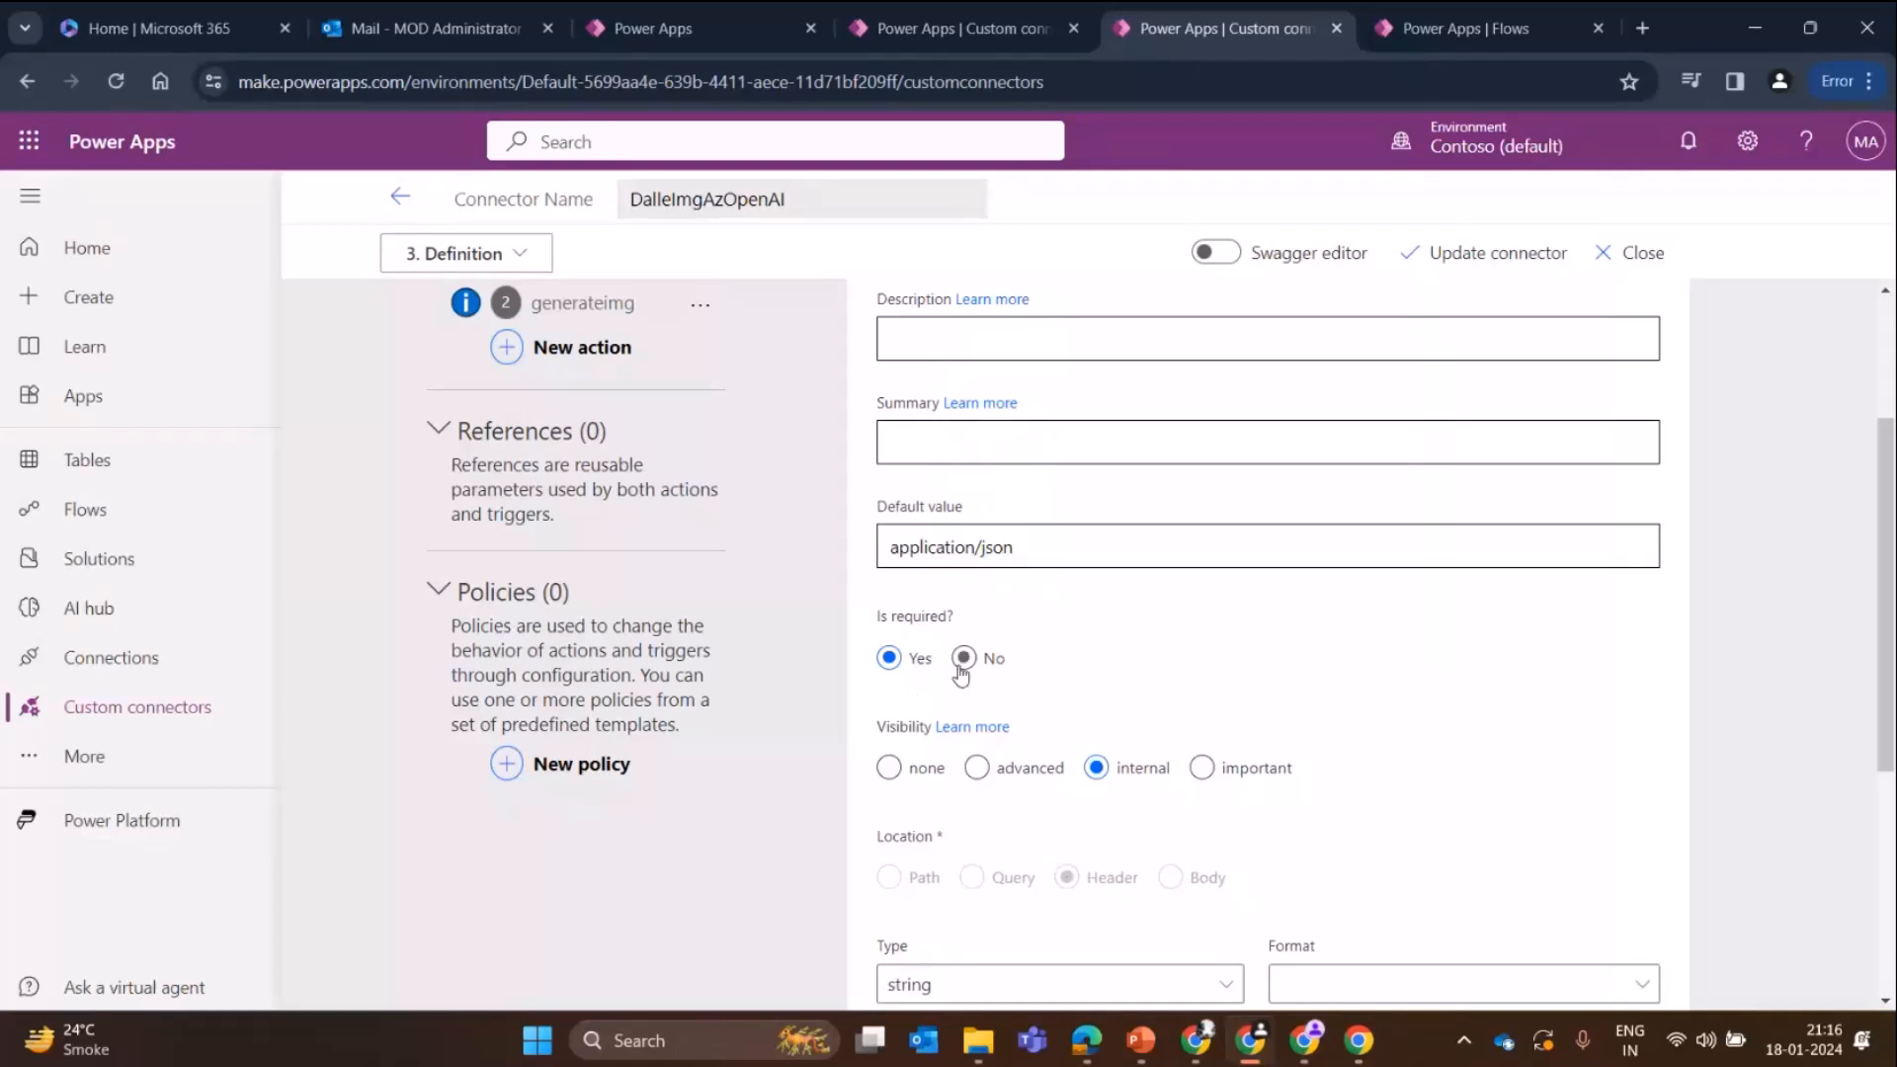
scroll(981, 757, down, 3)
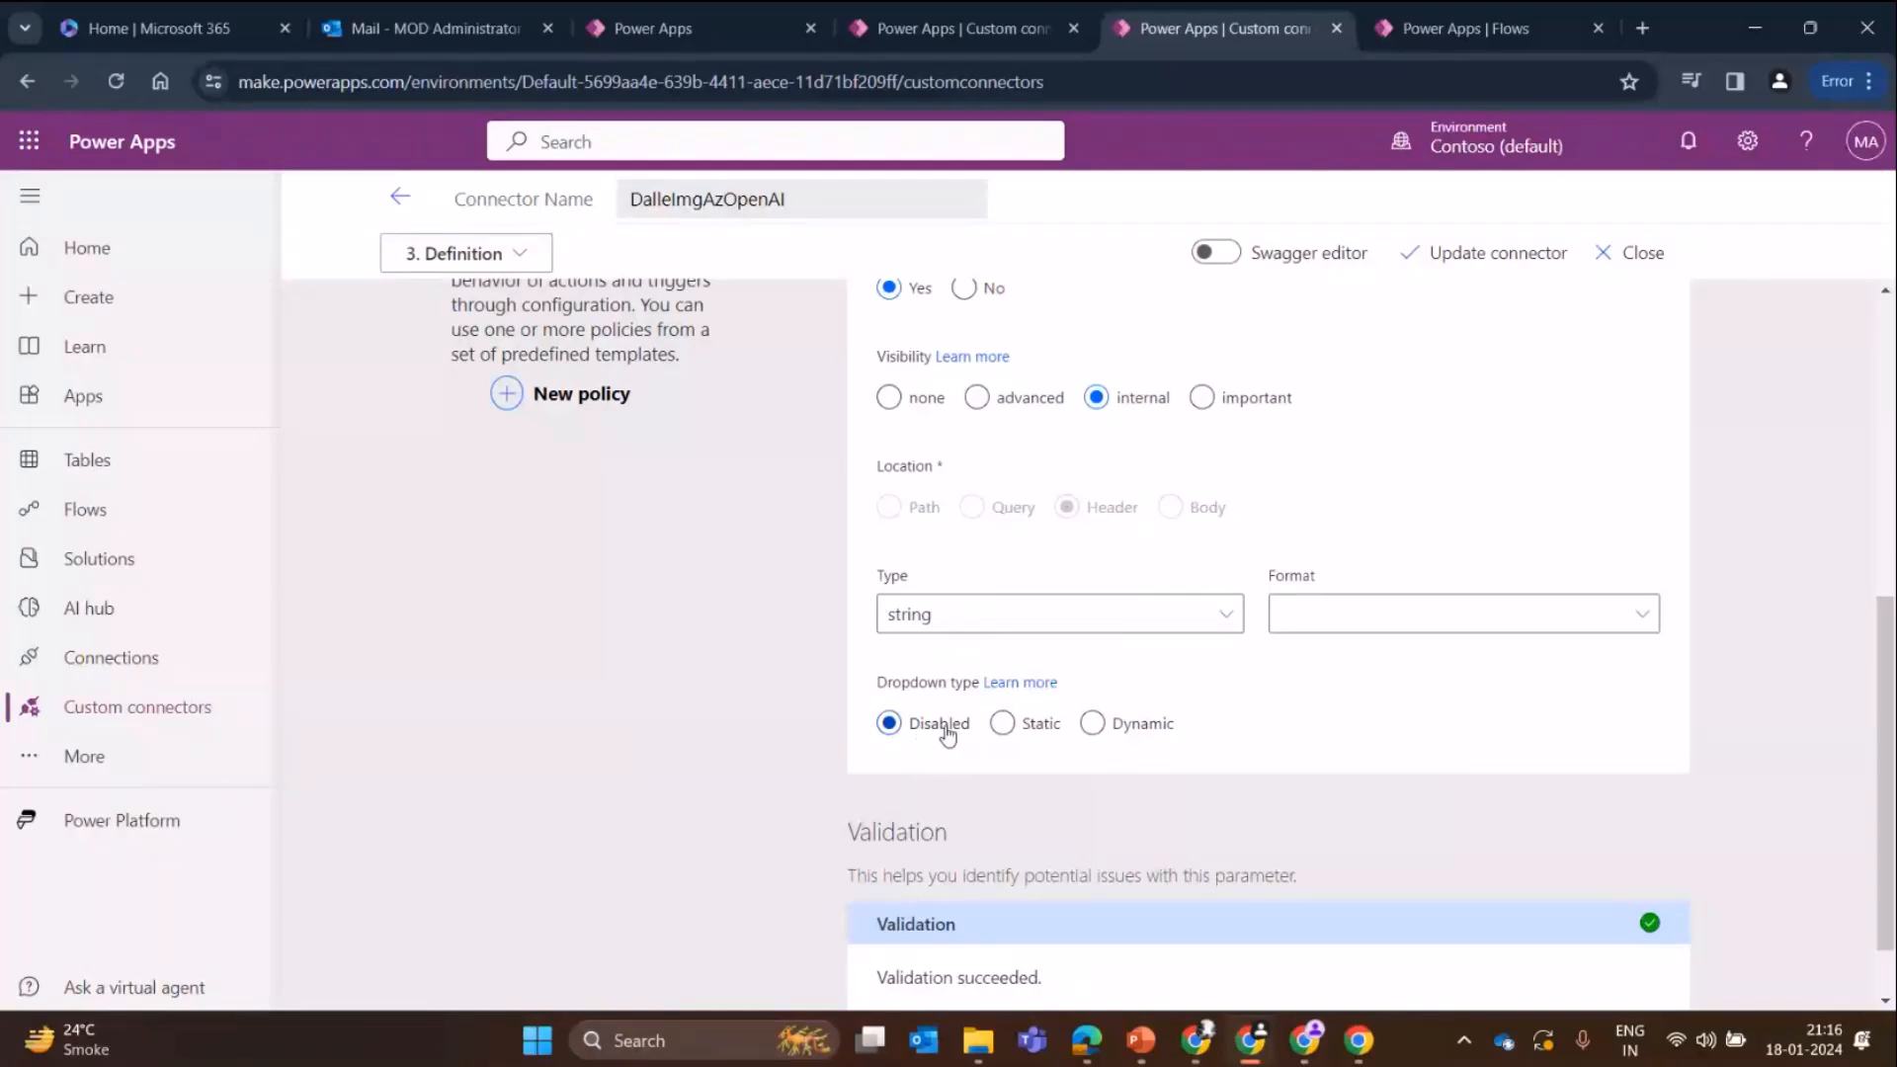
scroll(845, 436, up, 5)
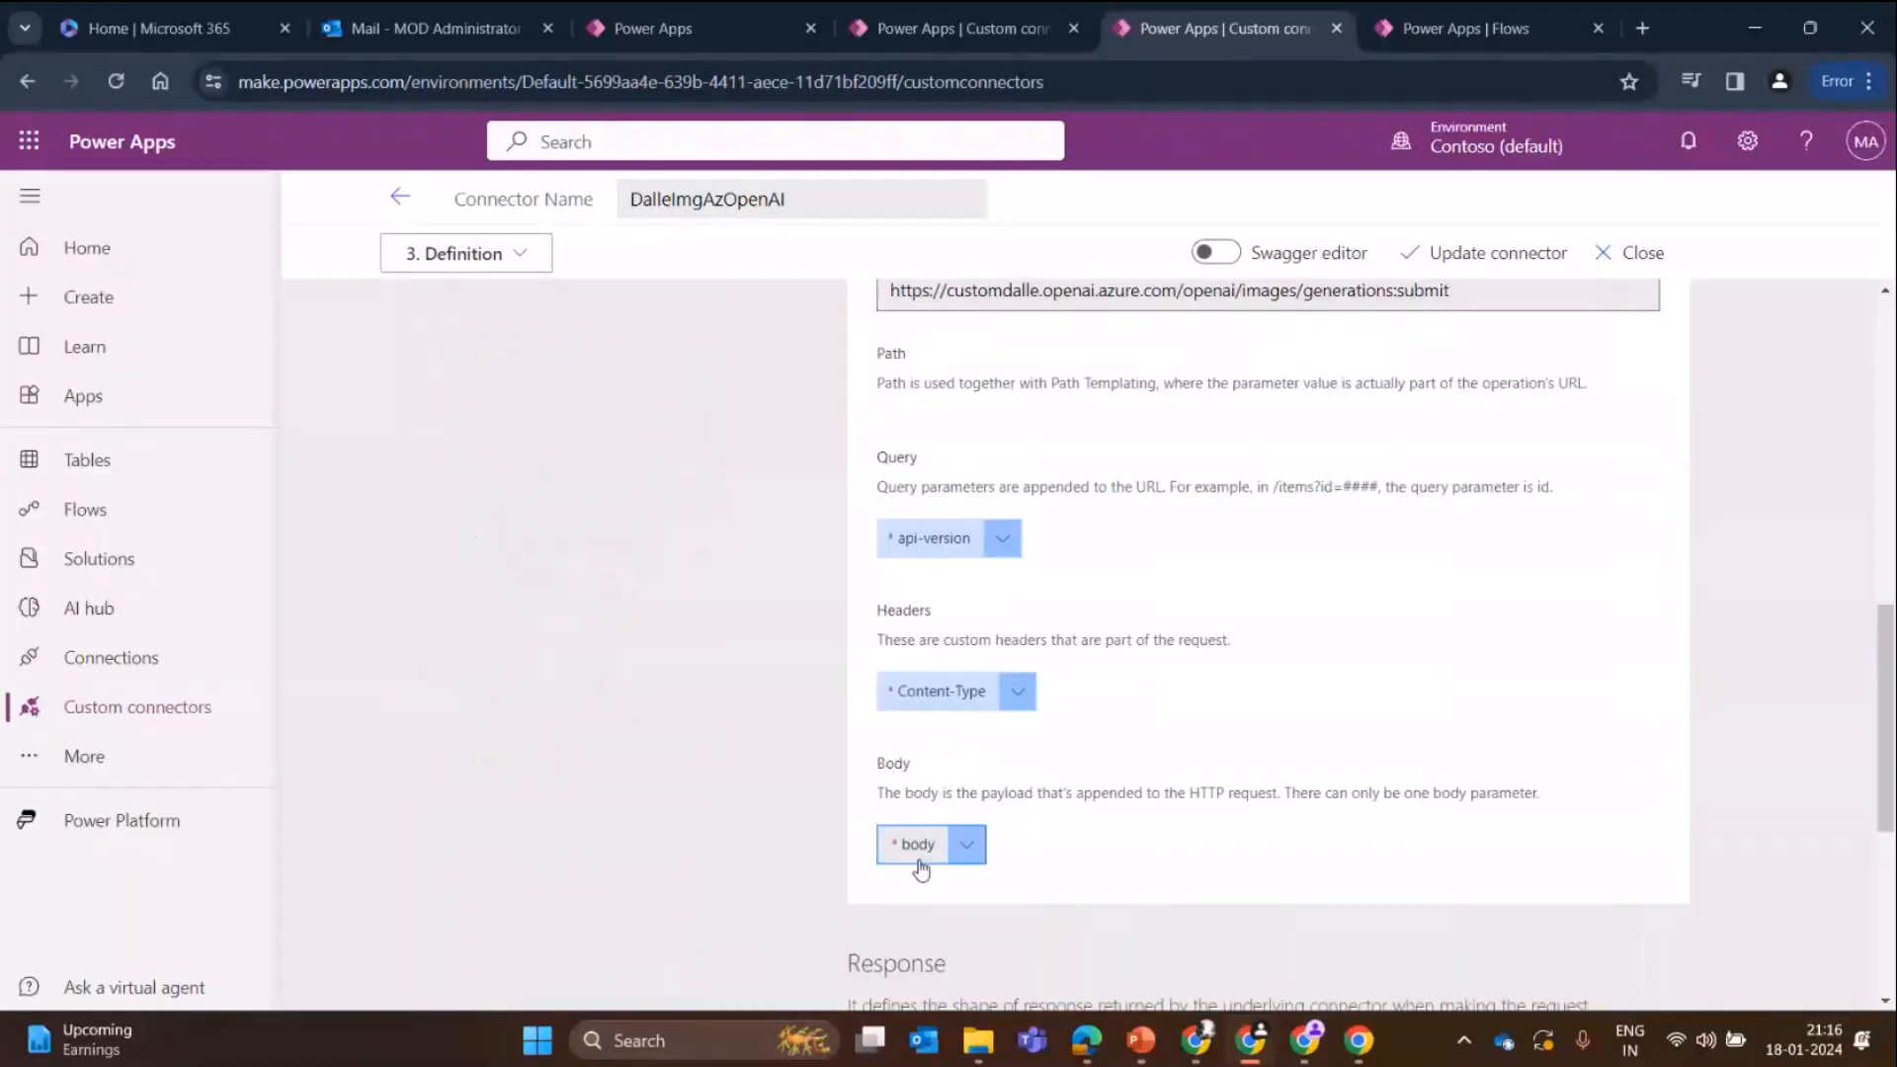
- Open the request's body parameter for editing and examine the settings of its n and size schema properties
click(919, 846)
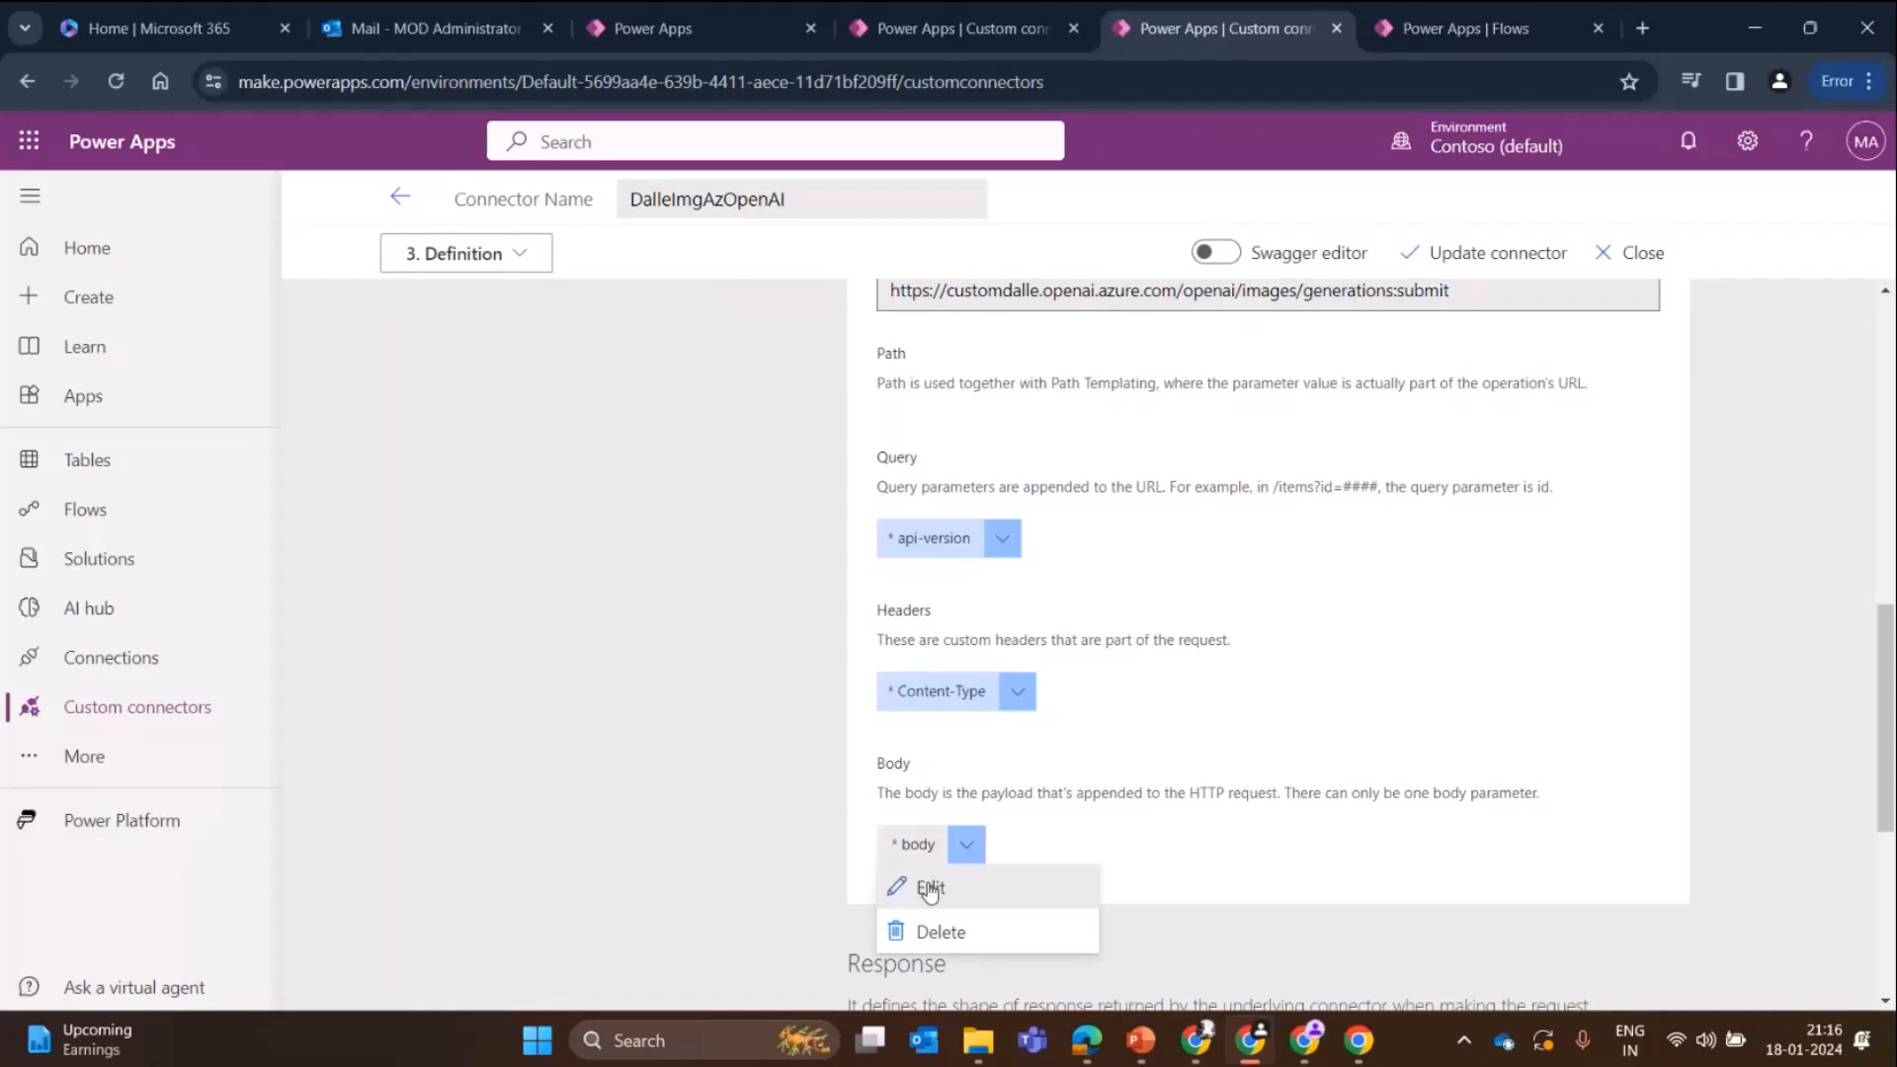
click(928, 888)
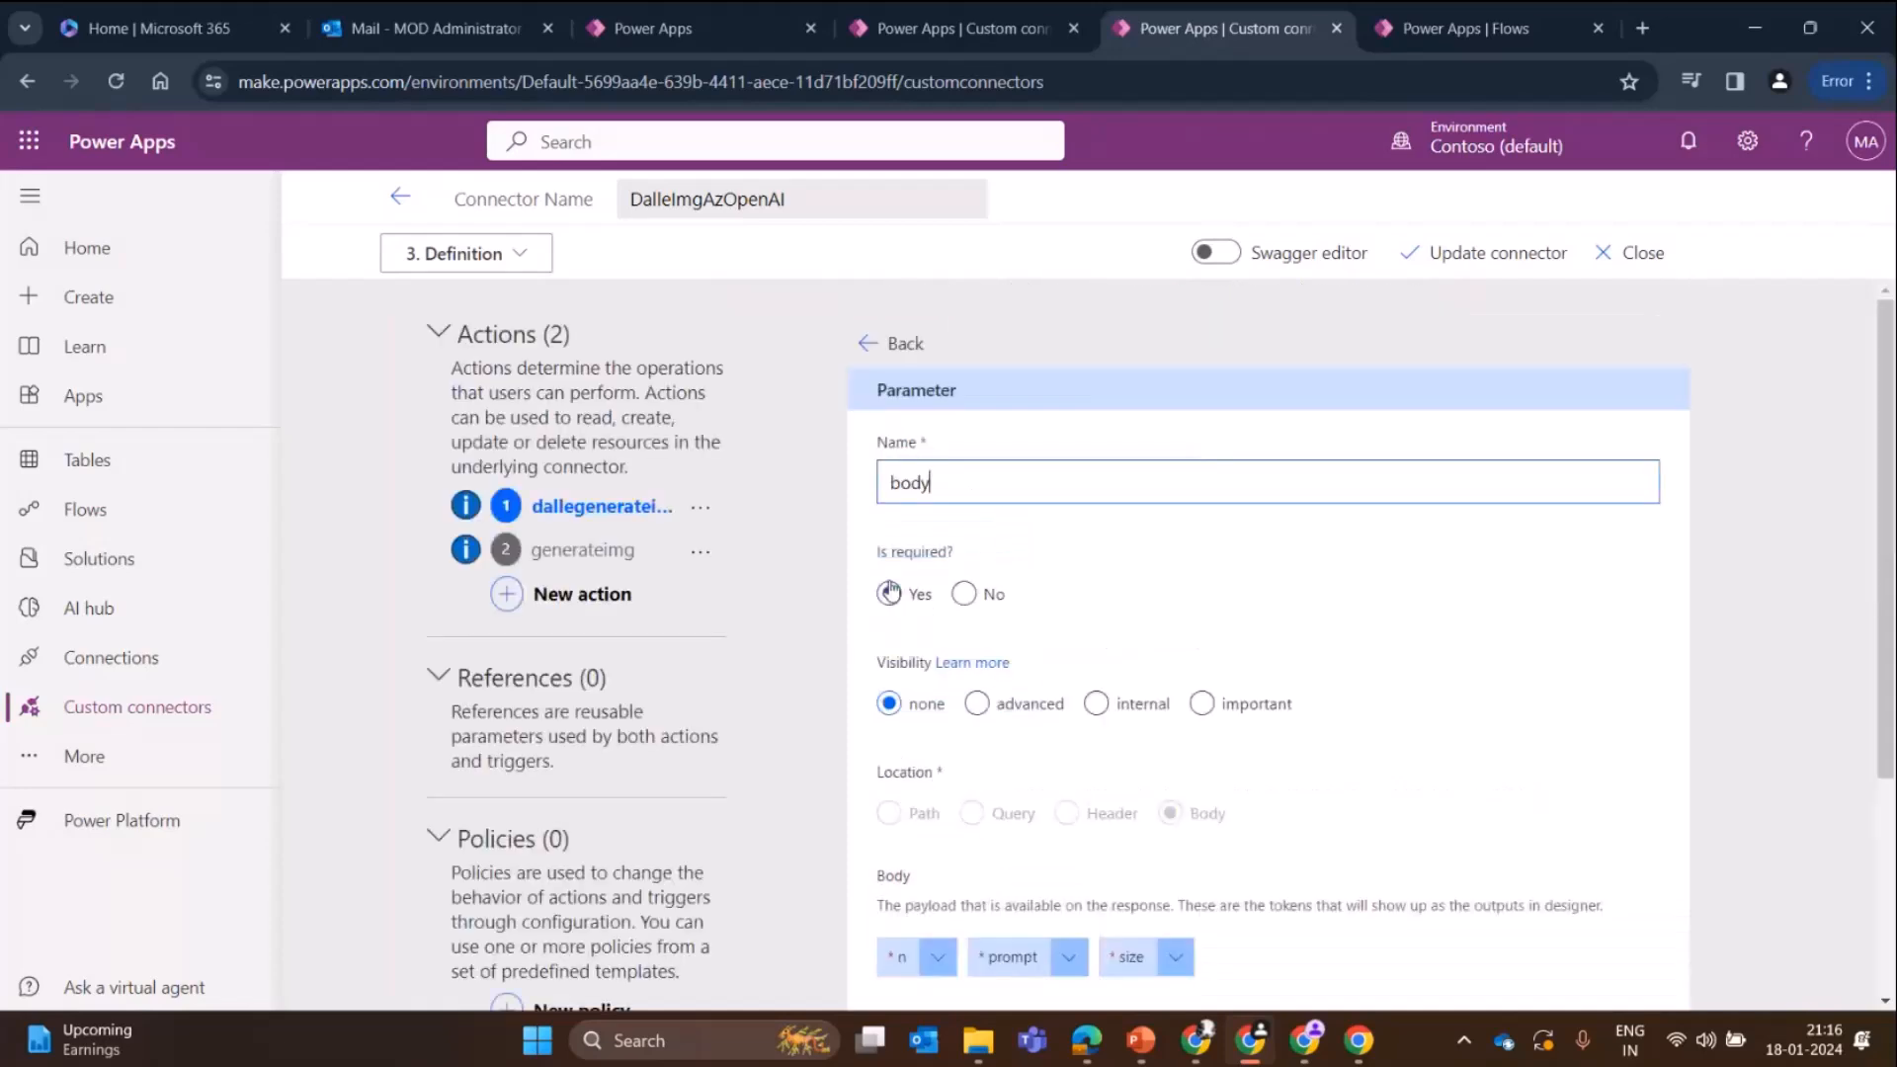
click(890, 593)
scroll(895, 464, down, 3)
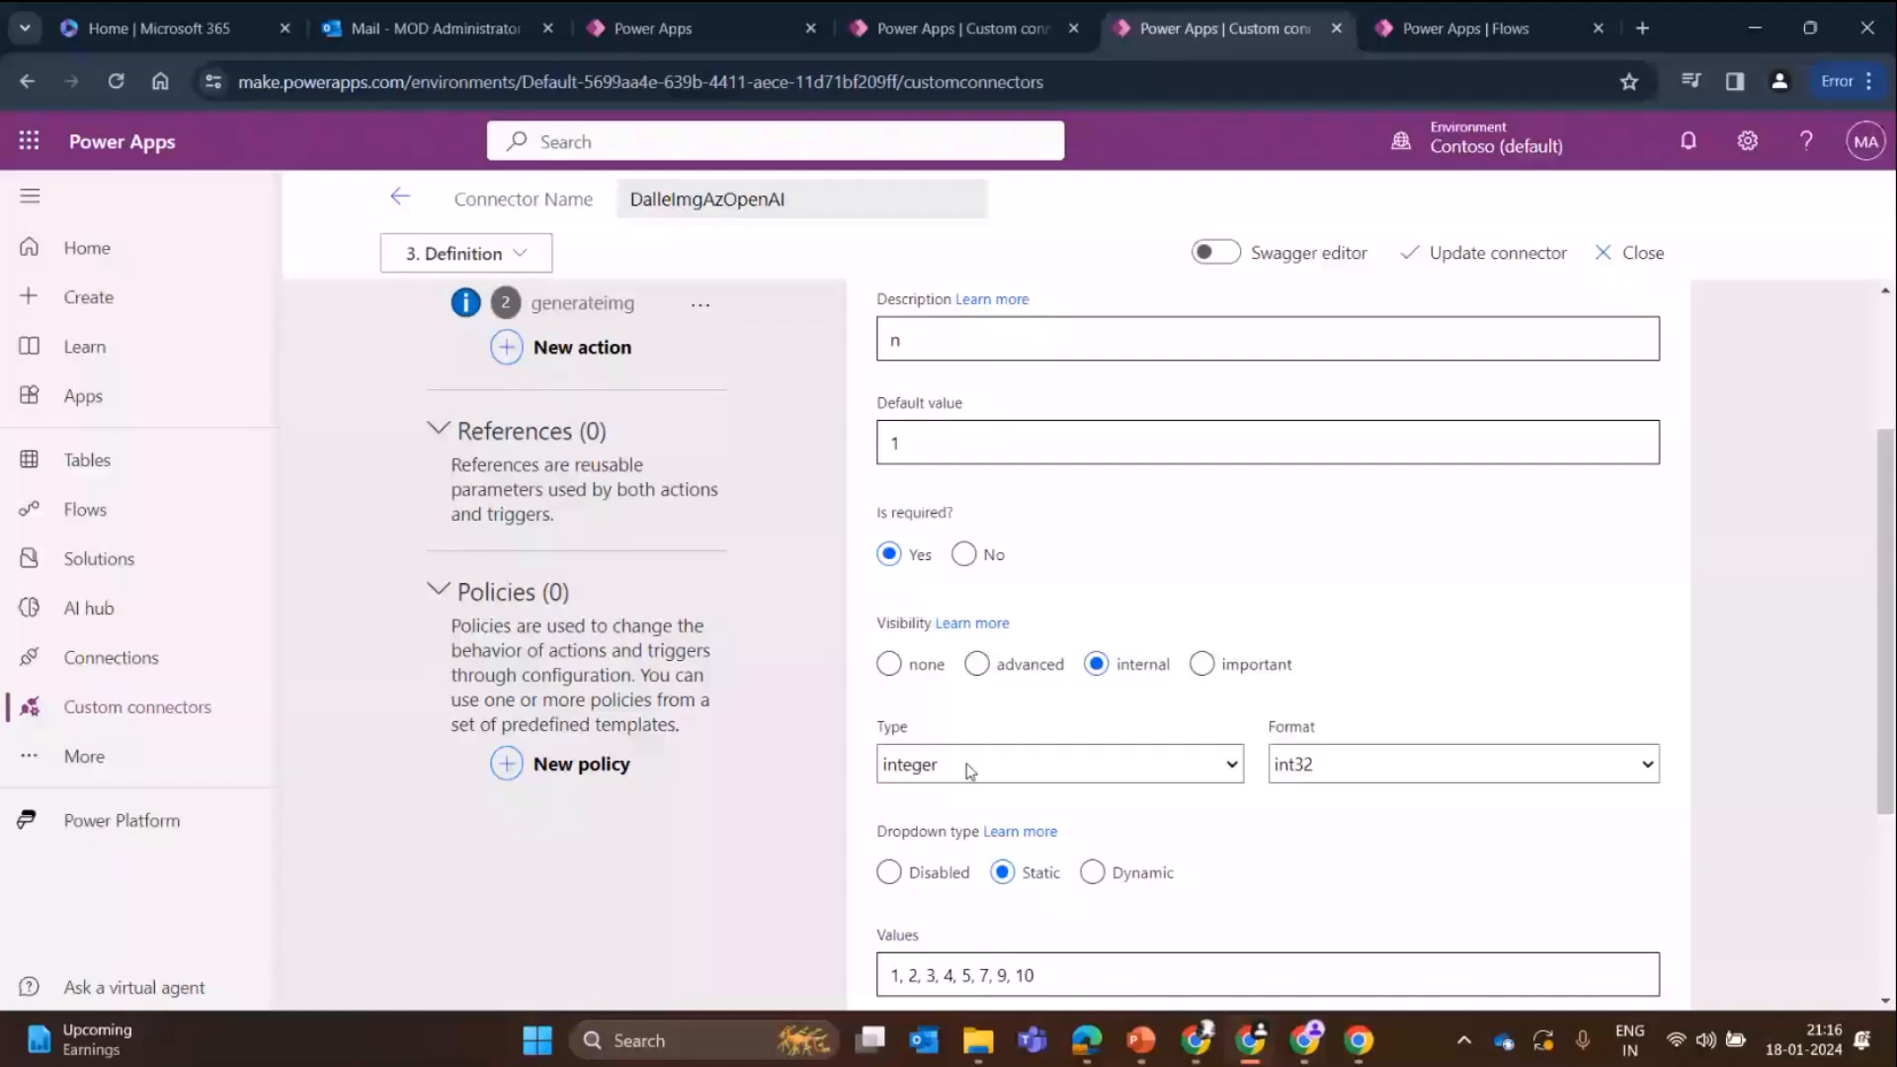
scroll(966, 771, up, 1)
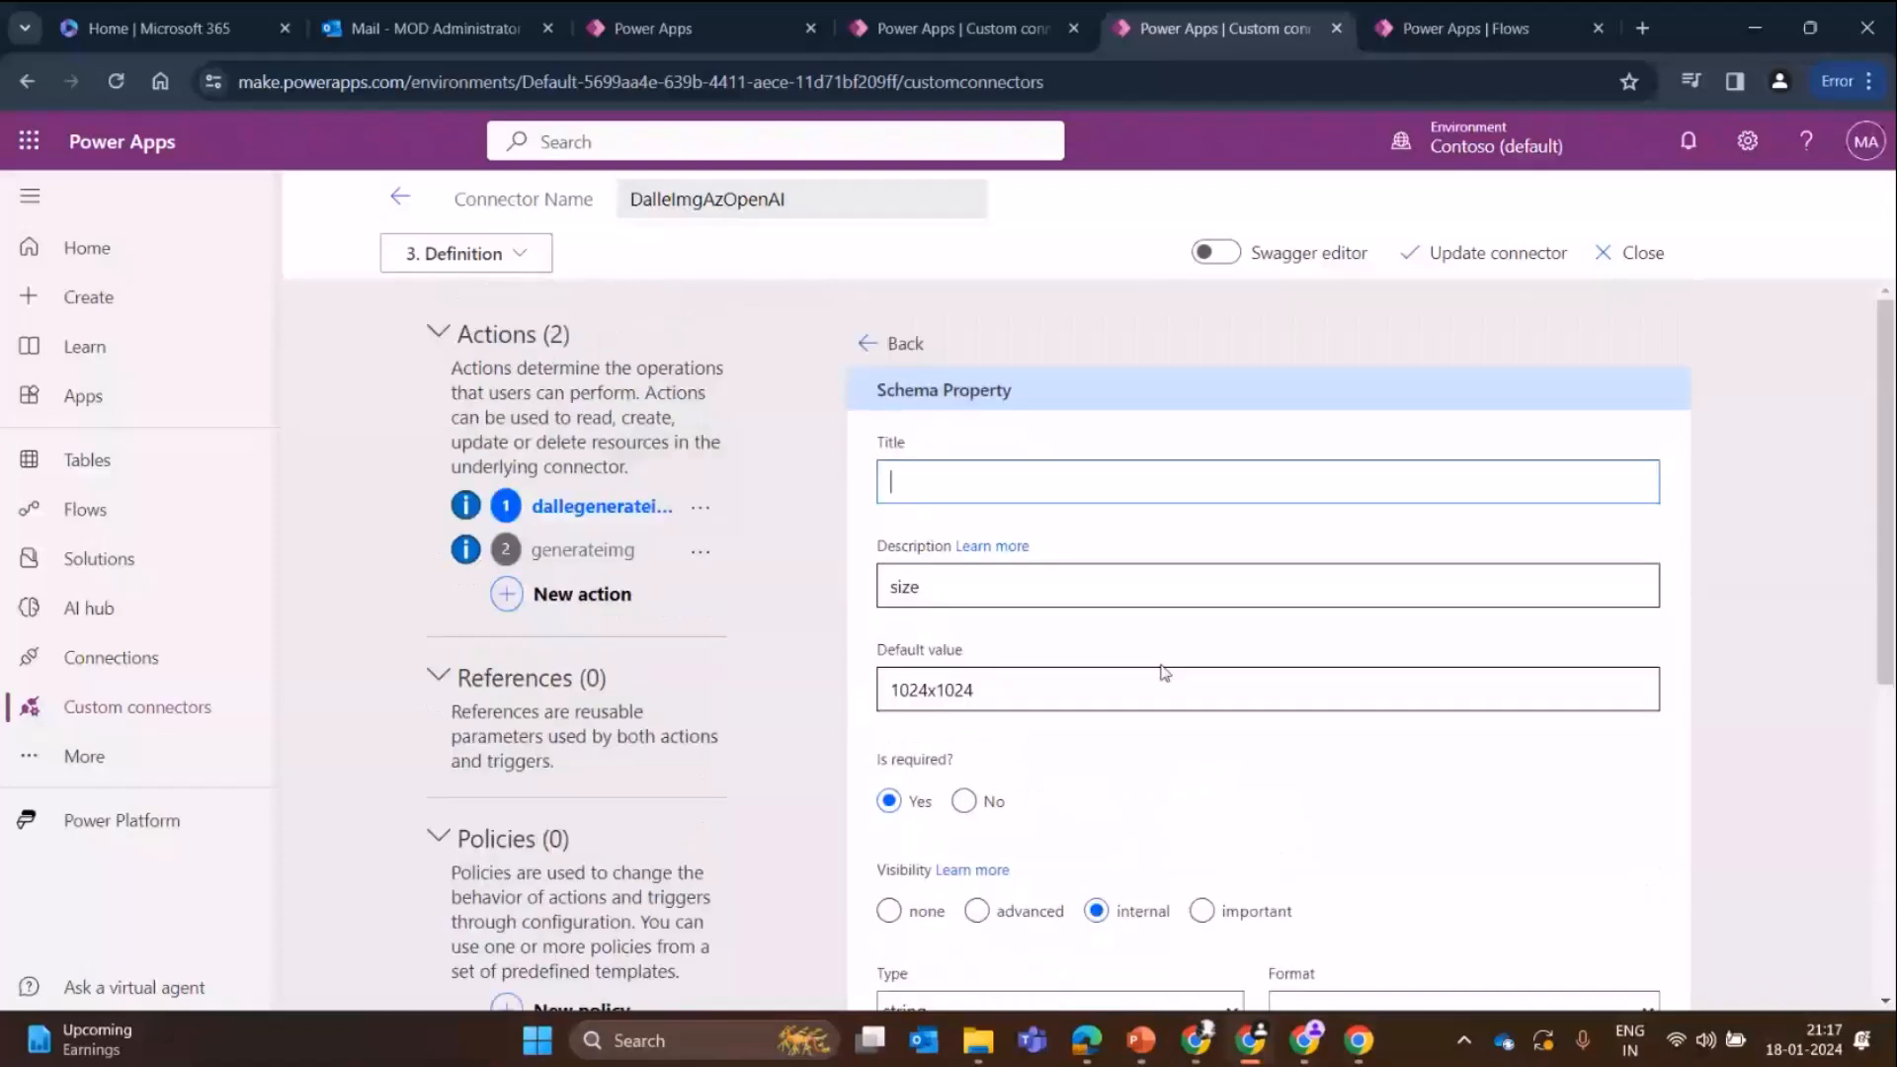
scroll(1225, 692, down, 5)
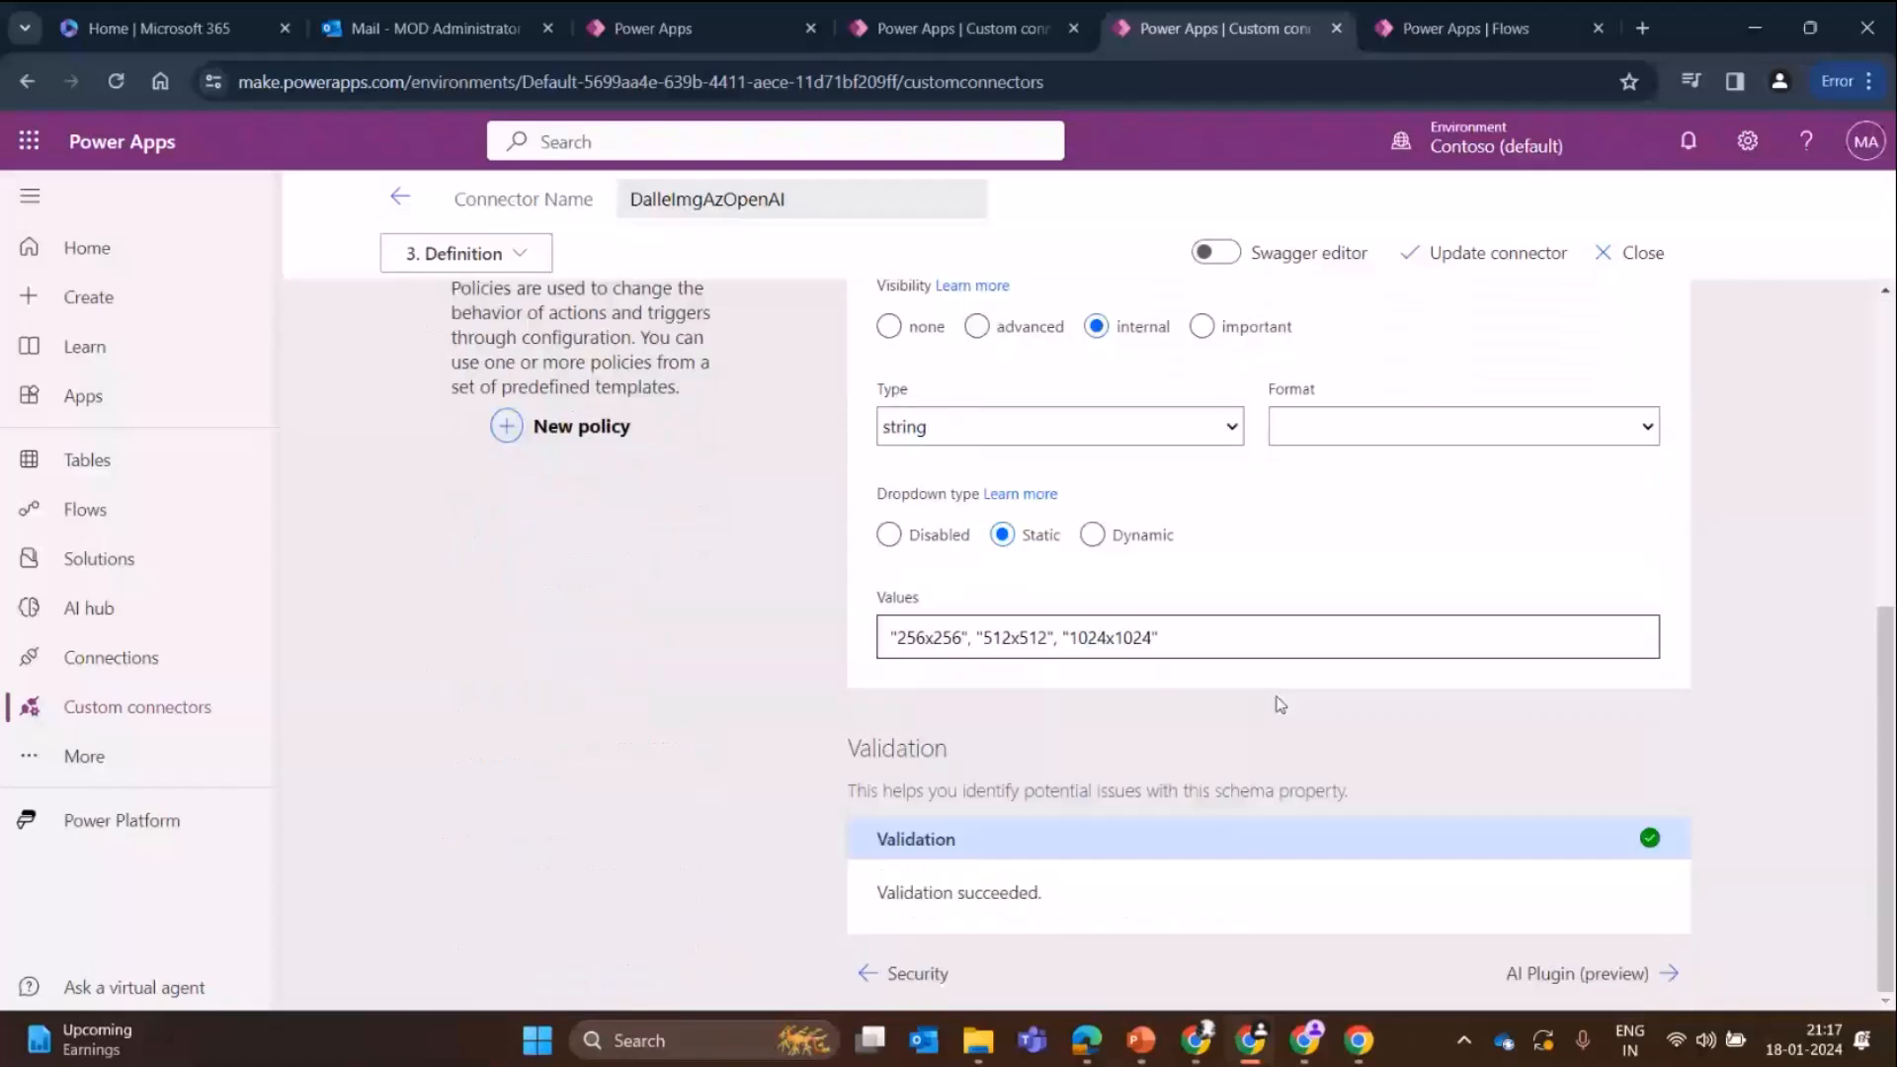
- Leave the size property and examine the connector's AI Plugin (preview) and Code sections
click(884, 382)
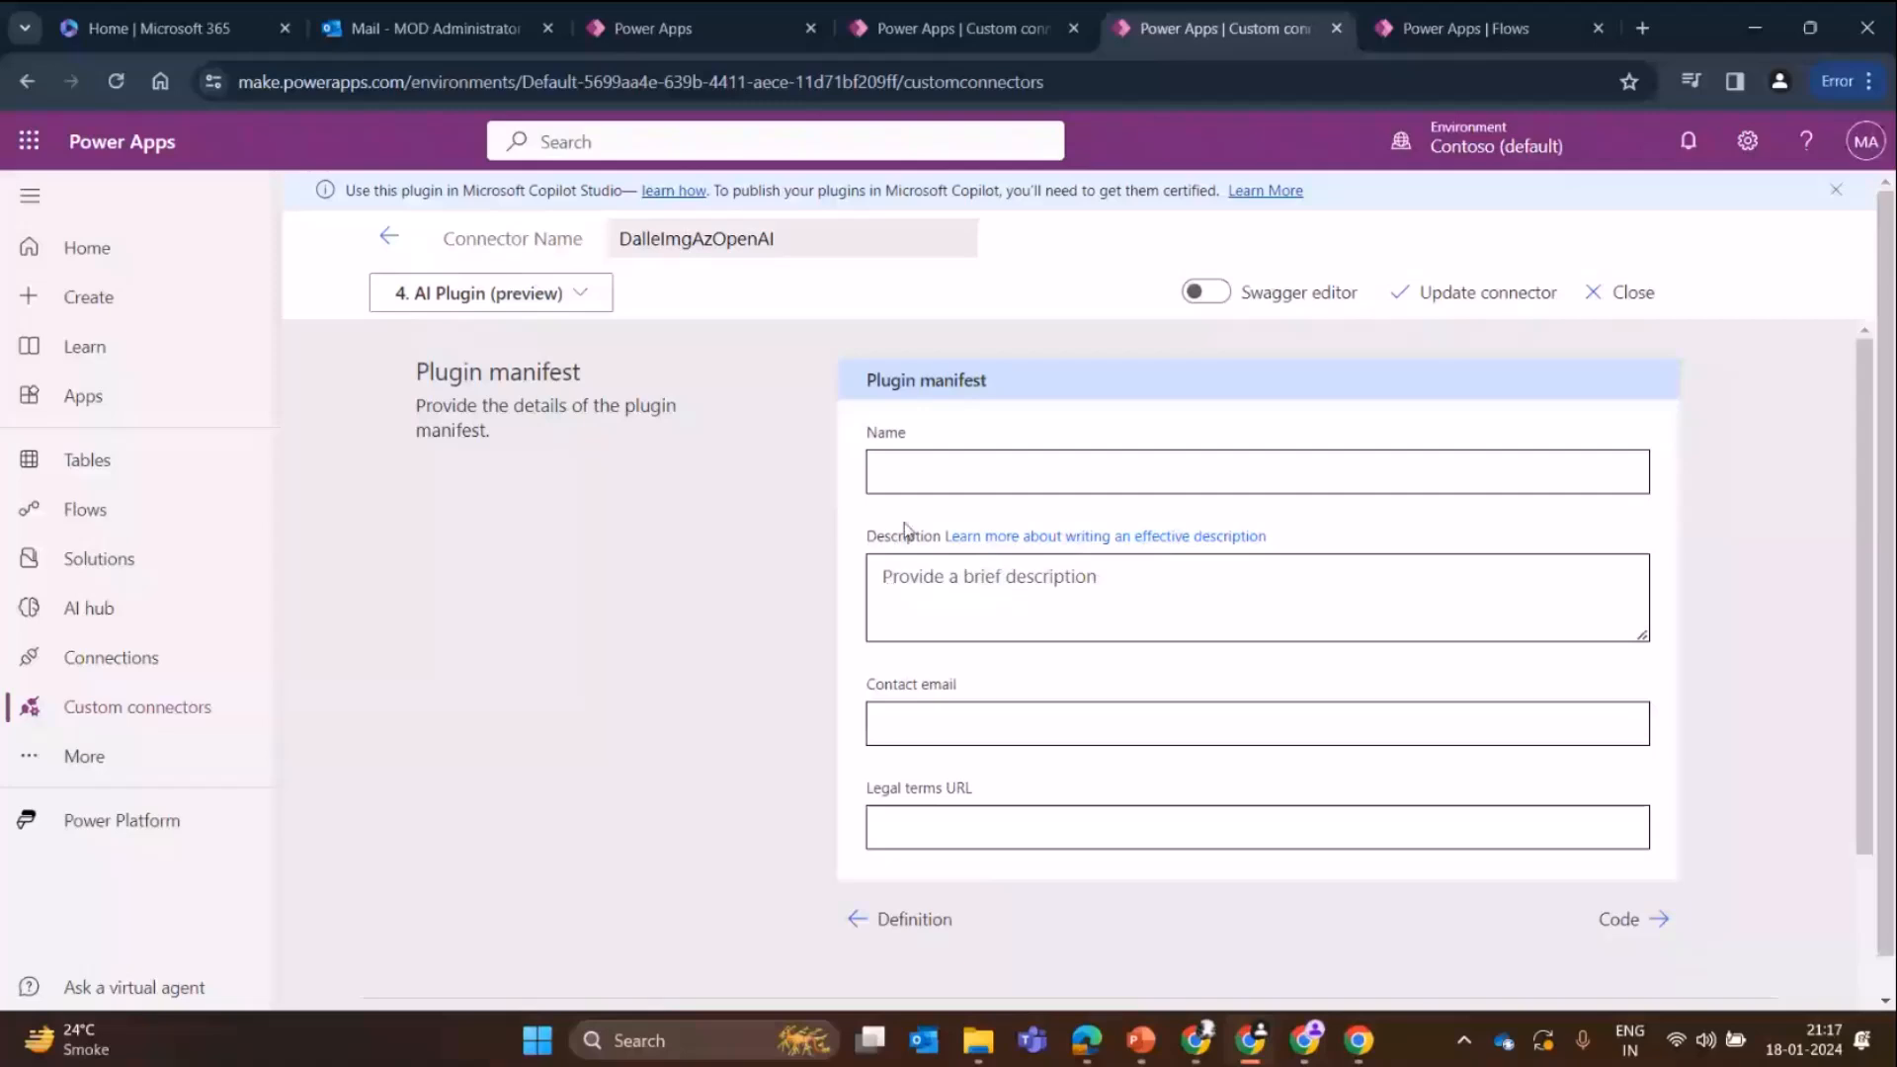
click(491, 292)
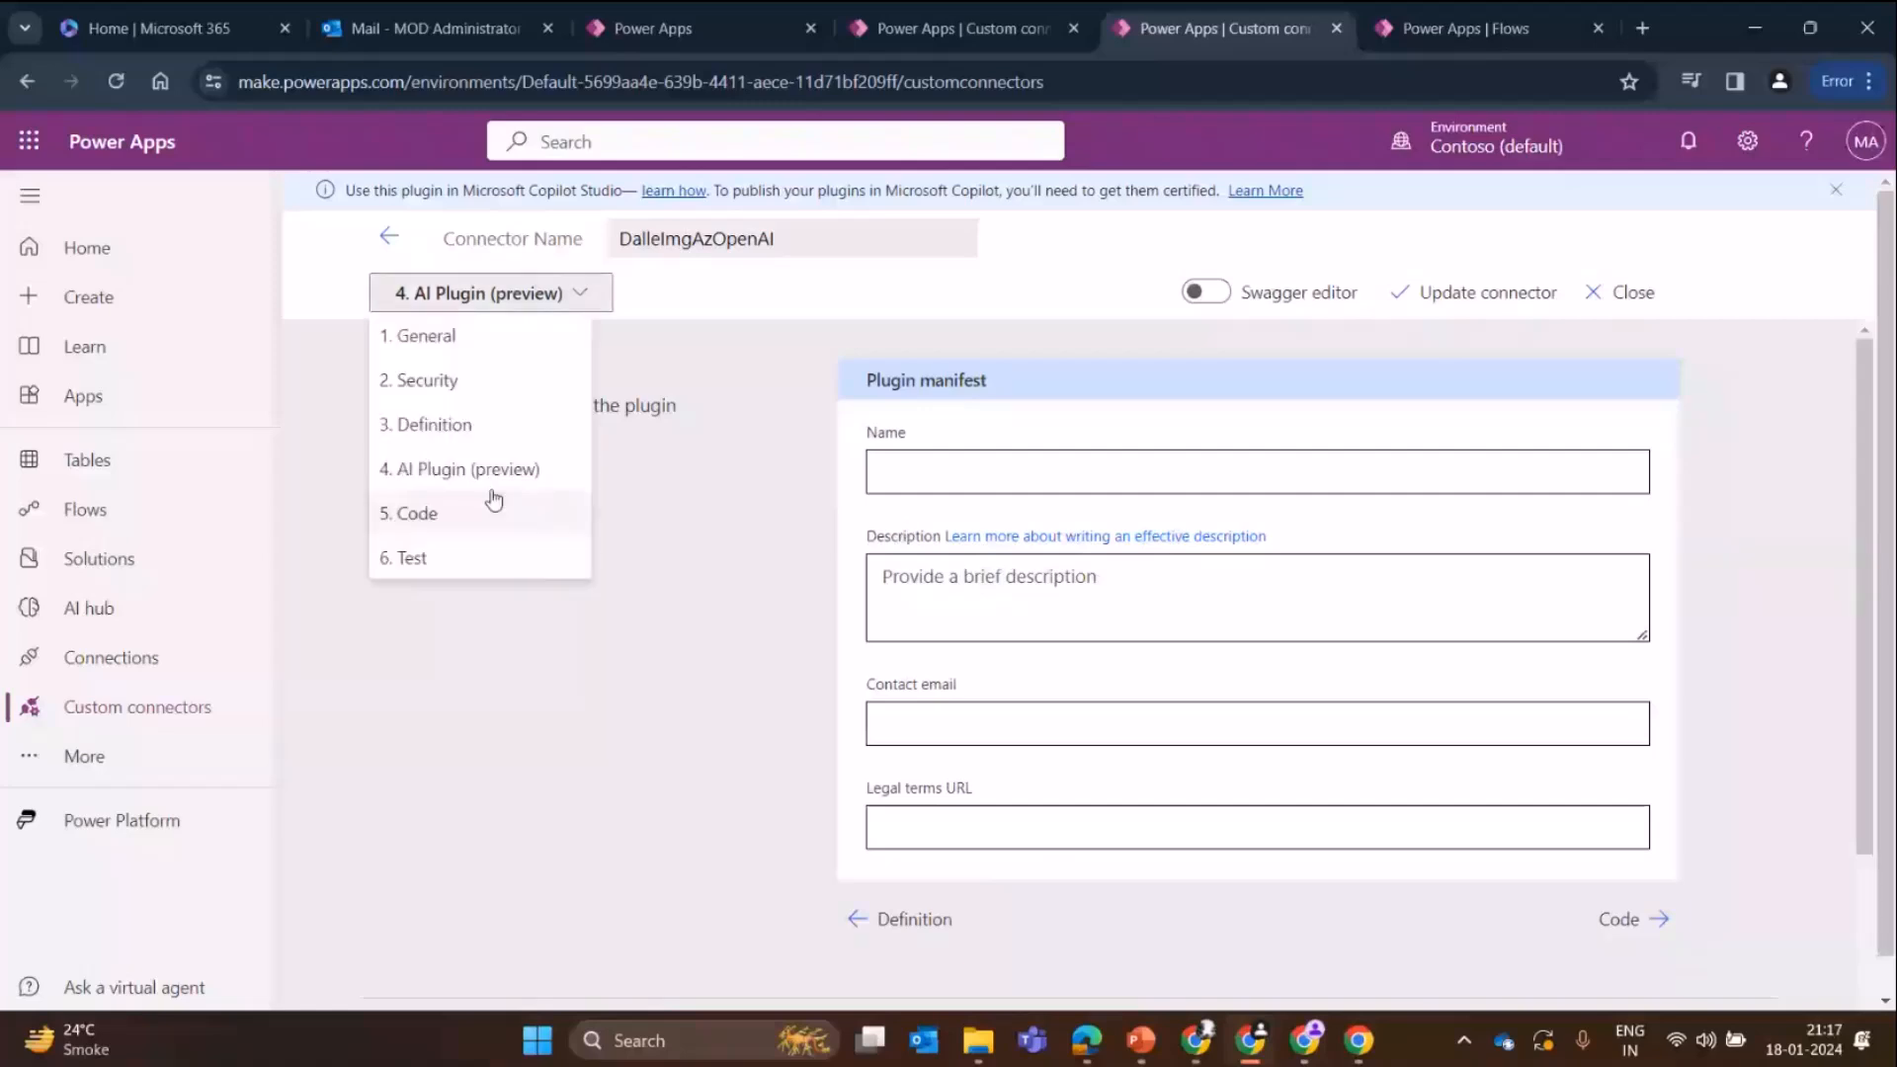
click(494, 504)
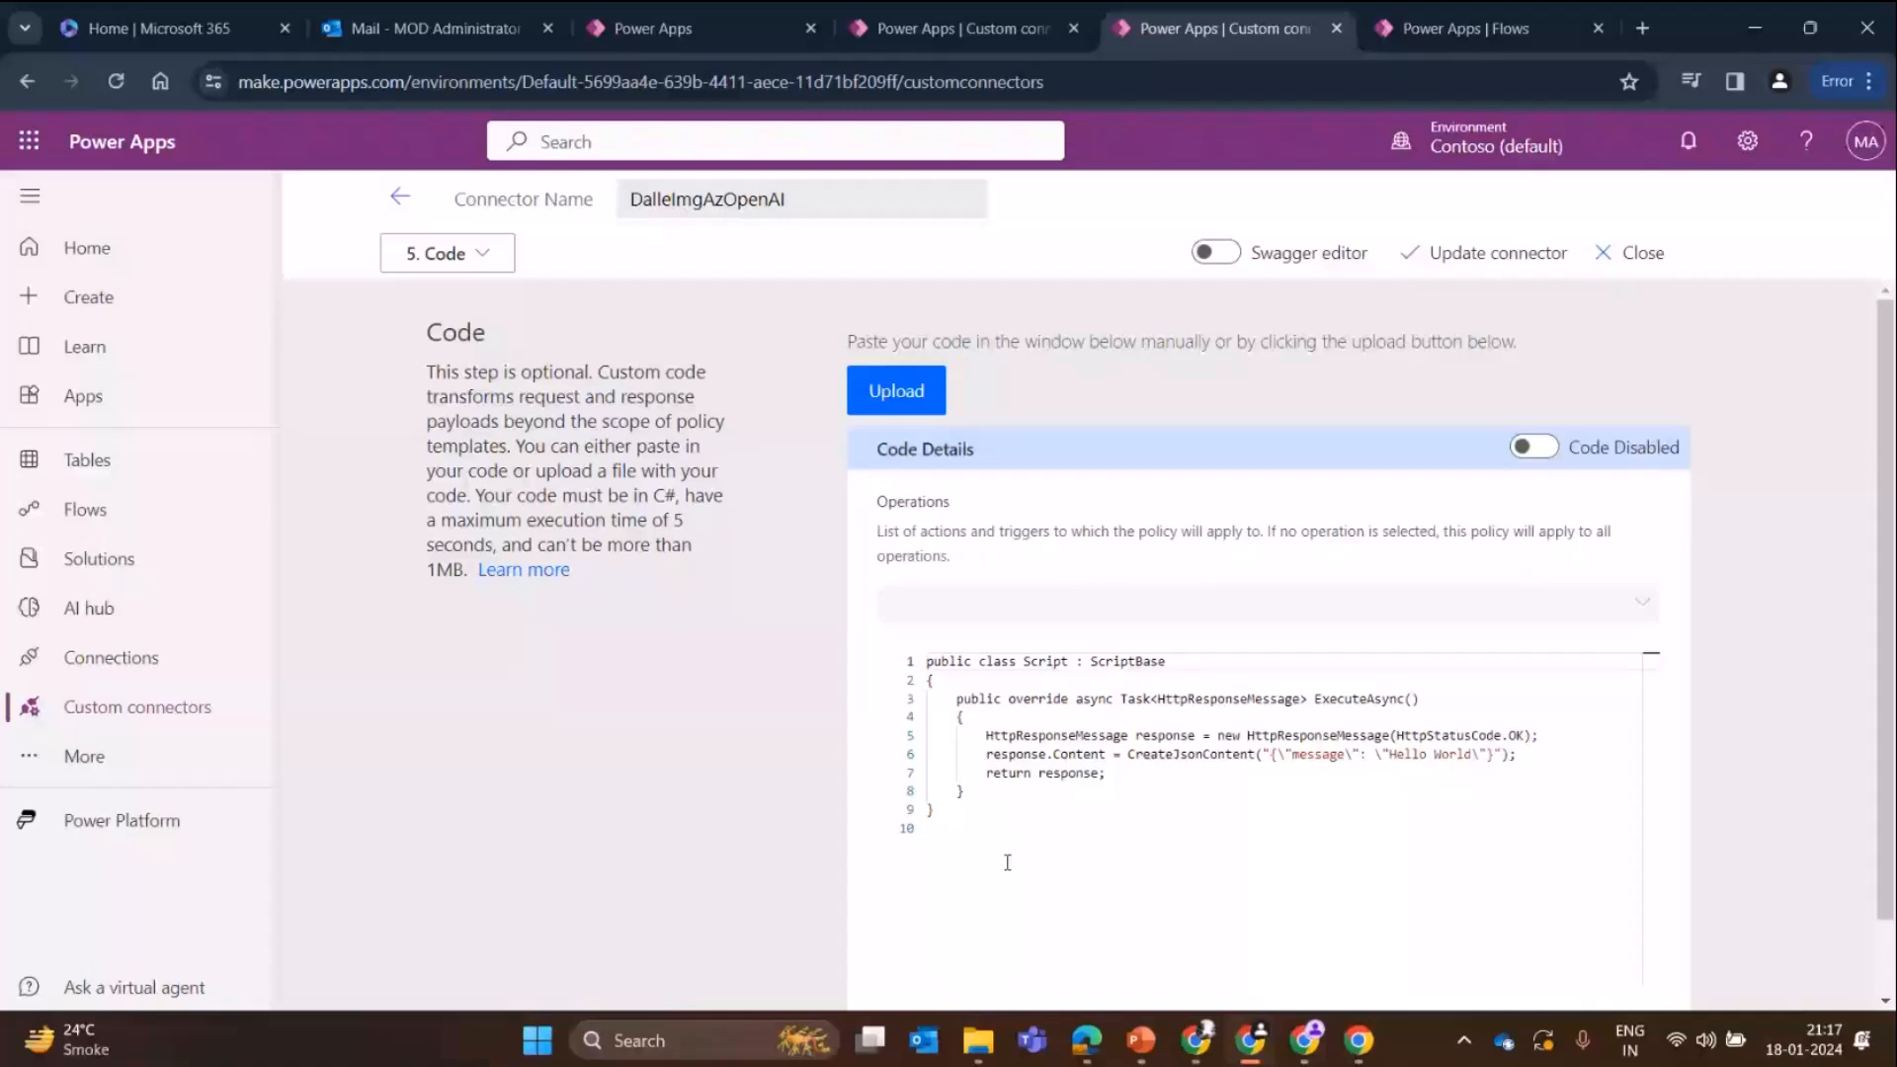
- Open the connector's Test section and test the dallegenerateimg operation with the prompt "seattle skyline"
click(448, 253)
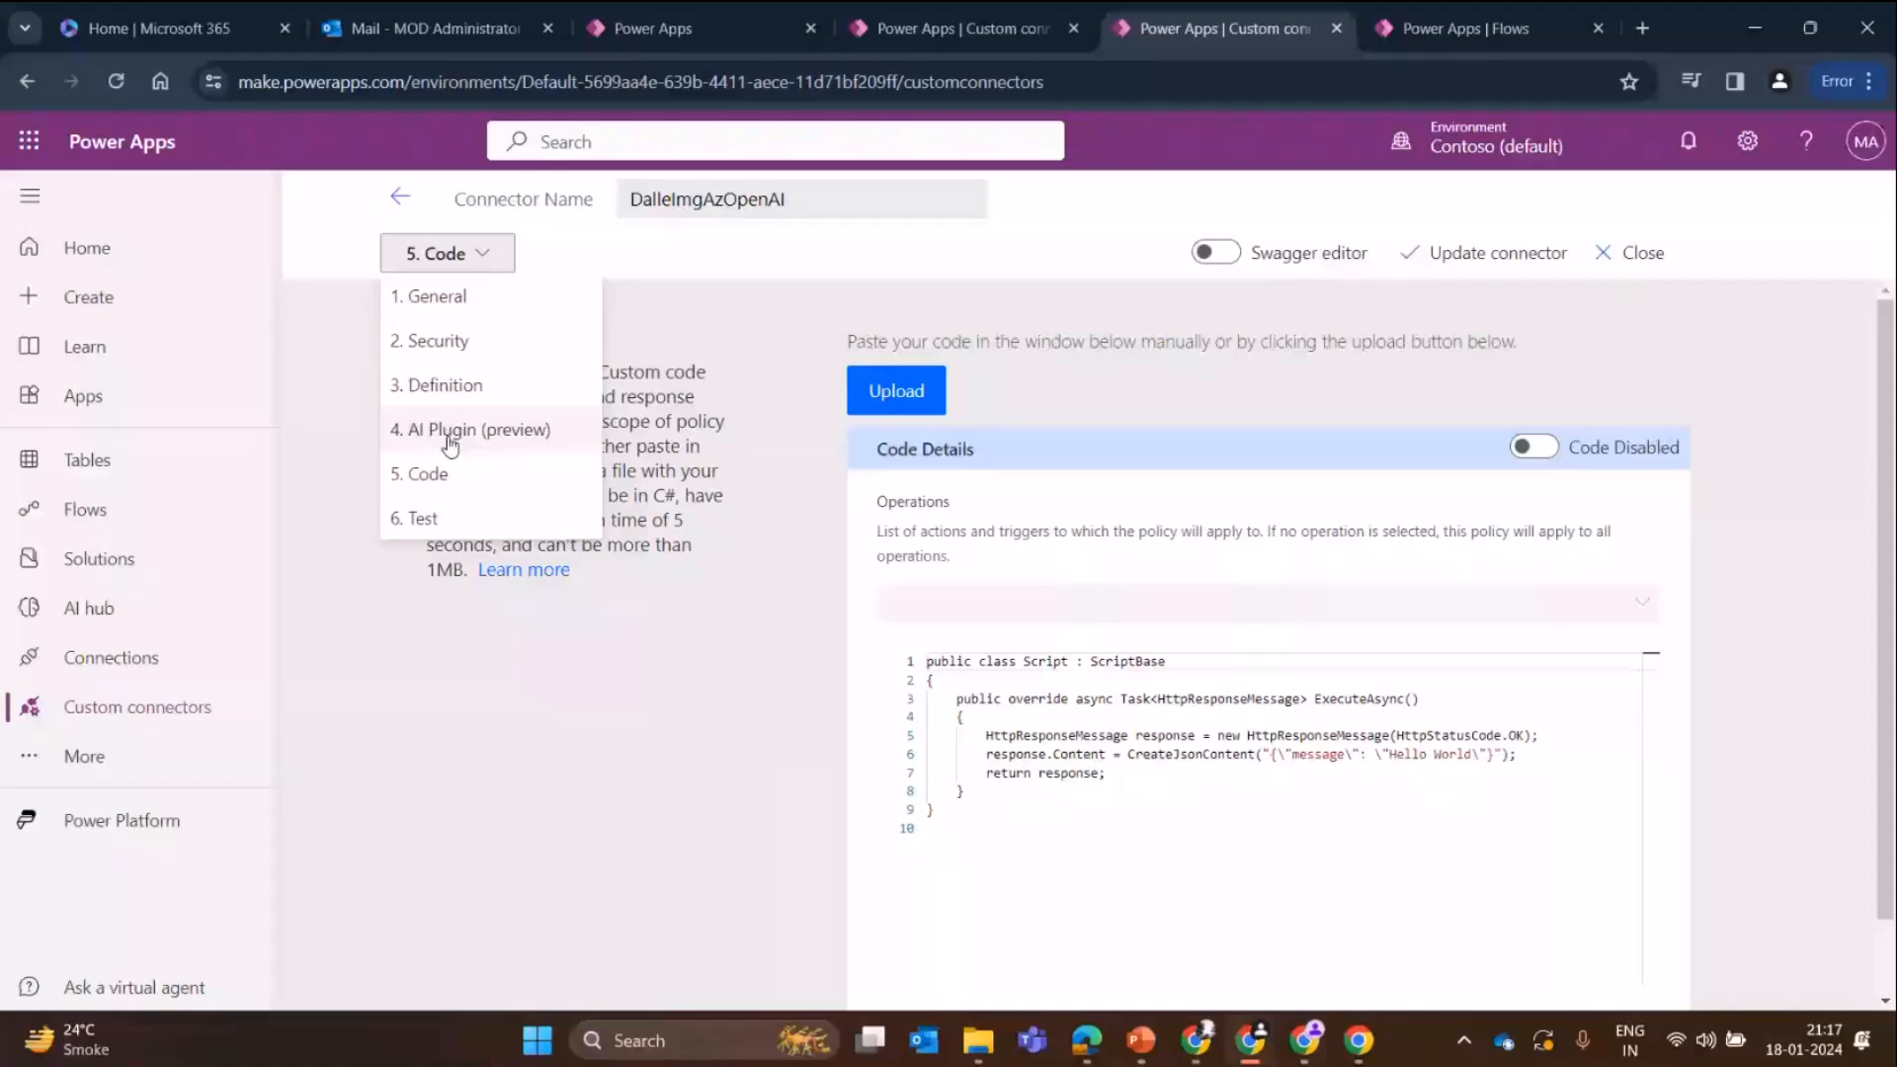
click(421, 518)
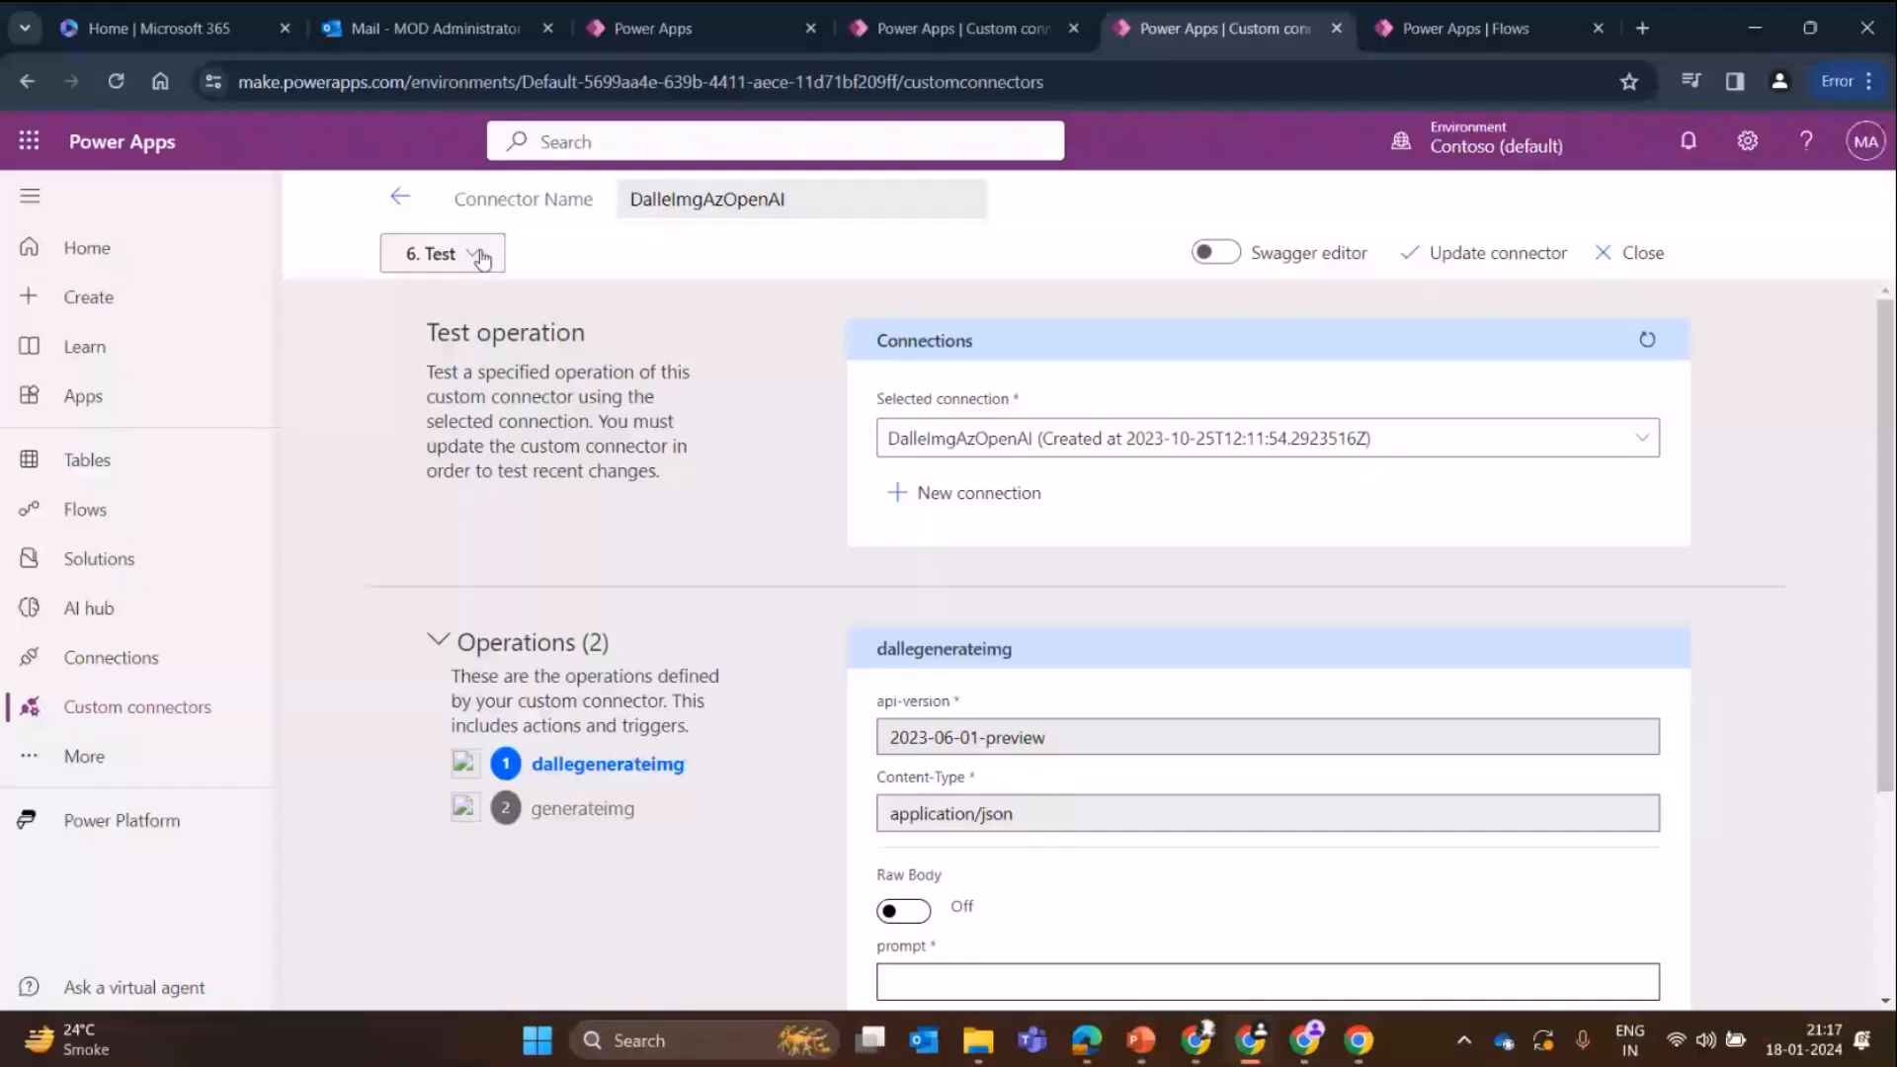
click(1011, 441)
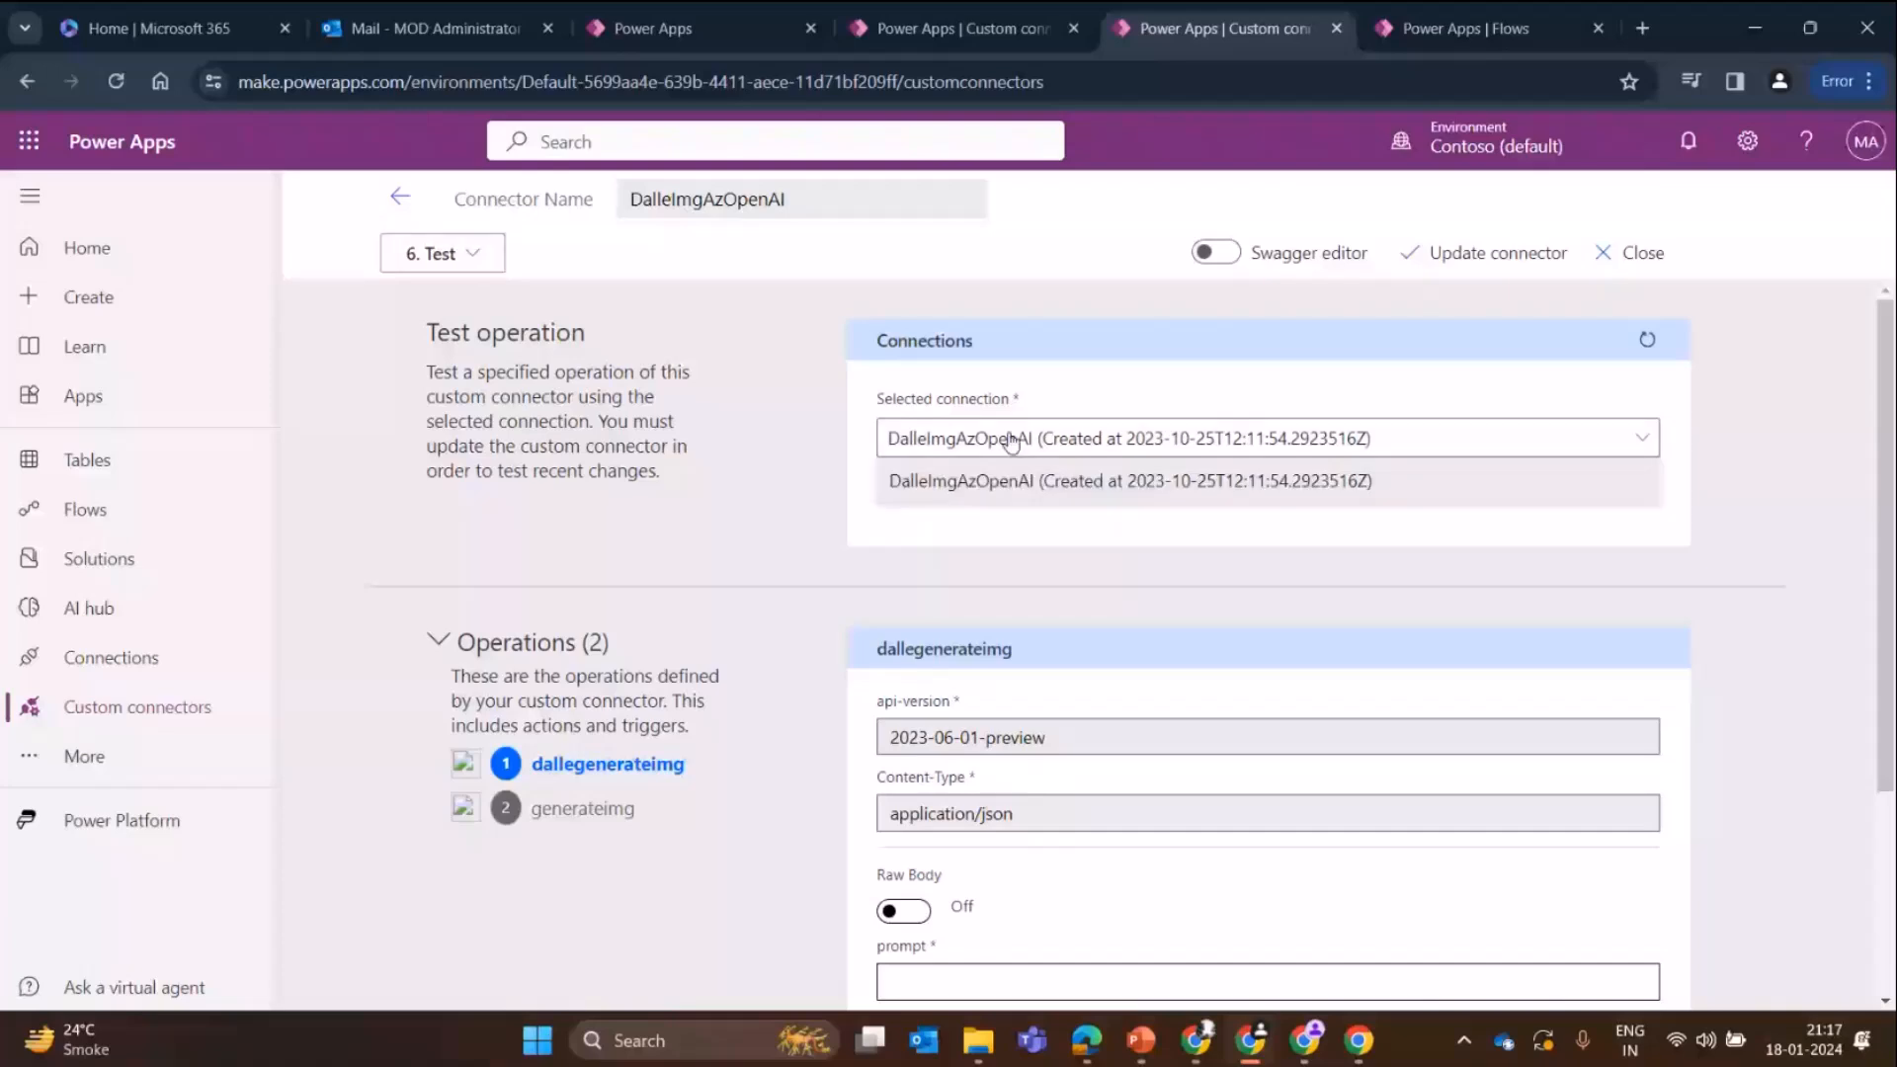
scroll(1154, 692, down, 3)
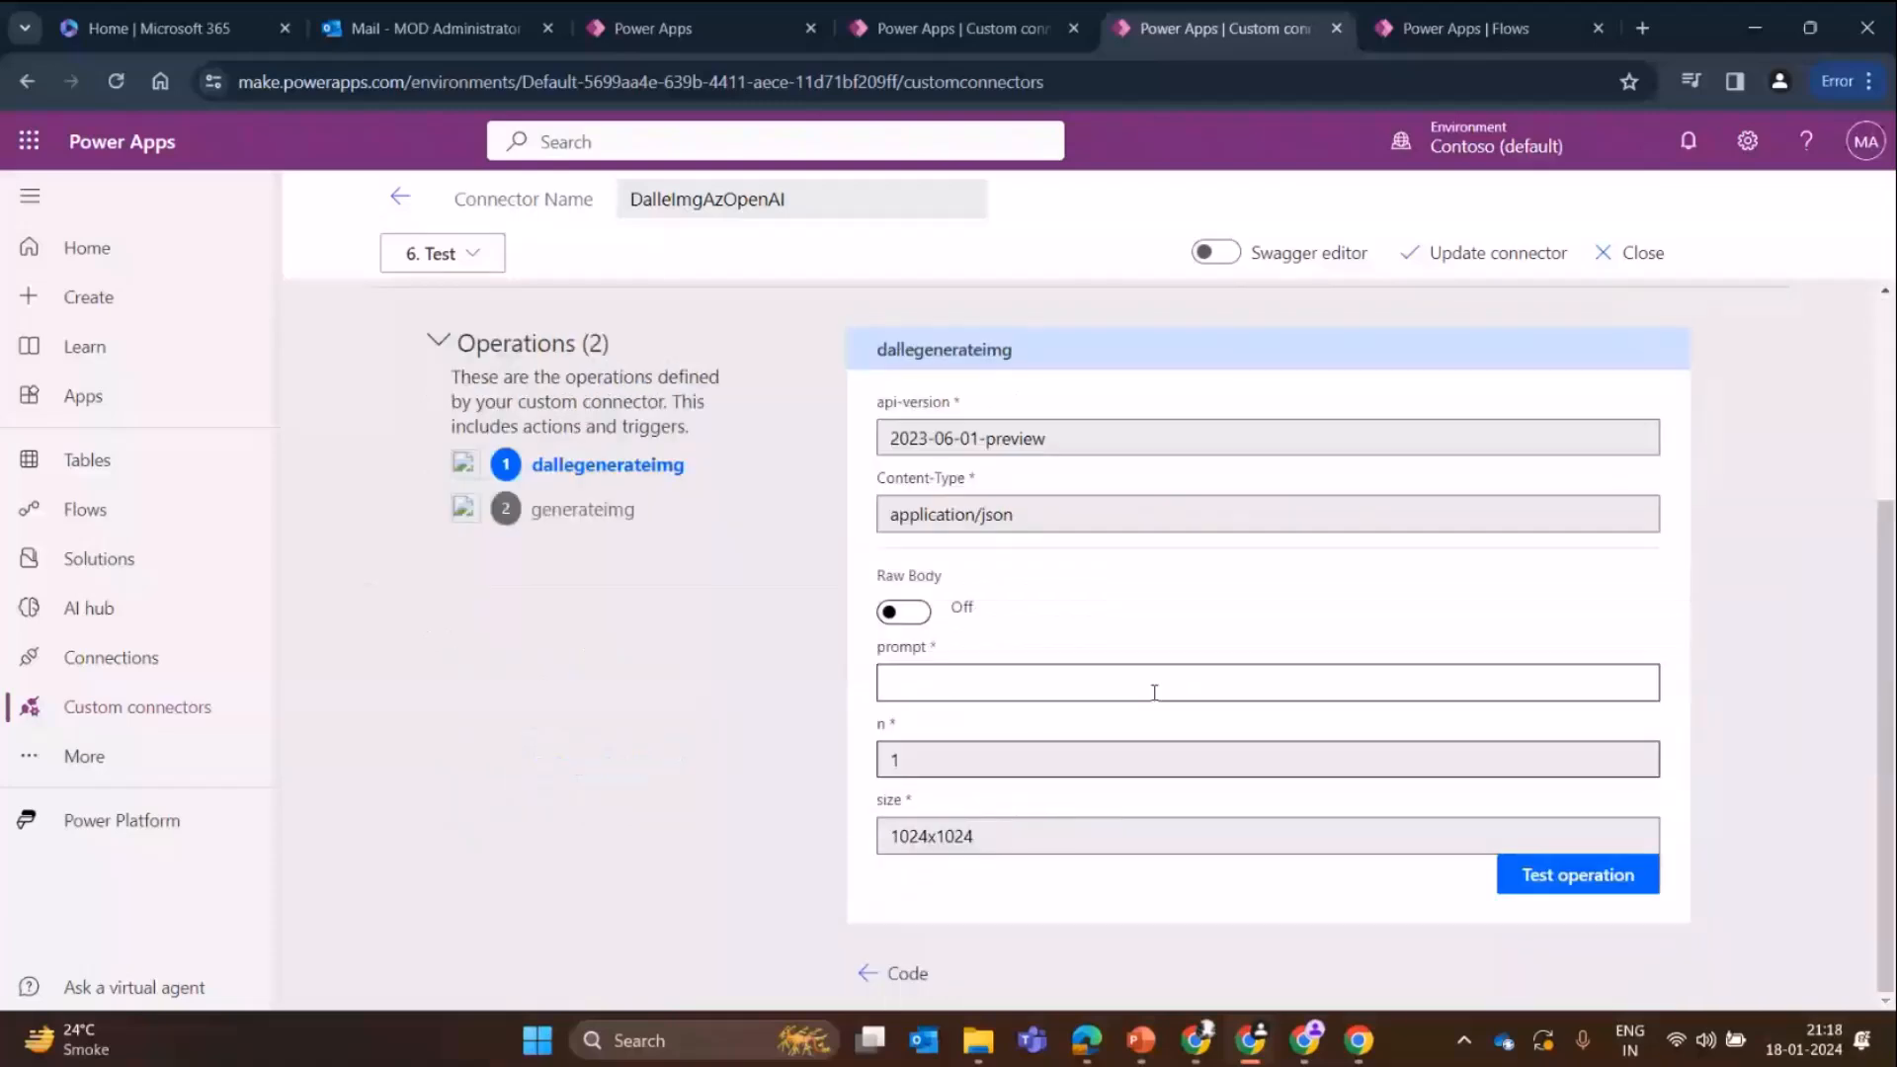
click(1153, 692)
text(seattle s)
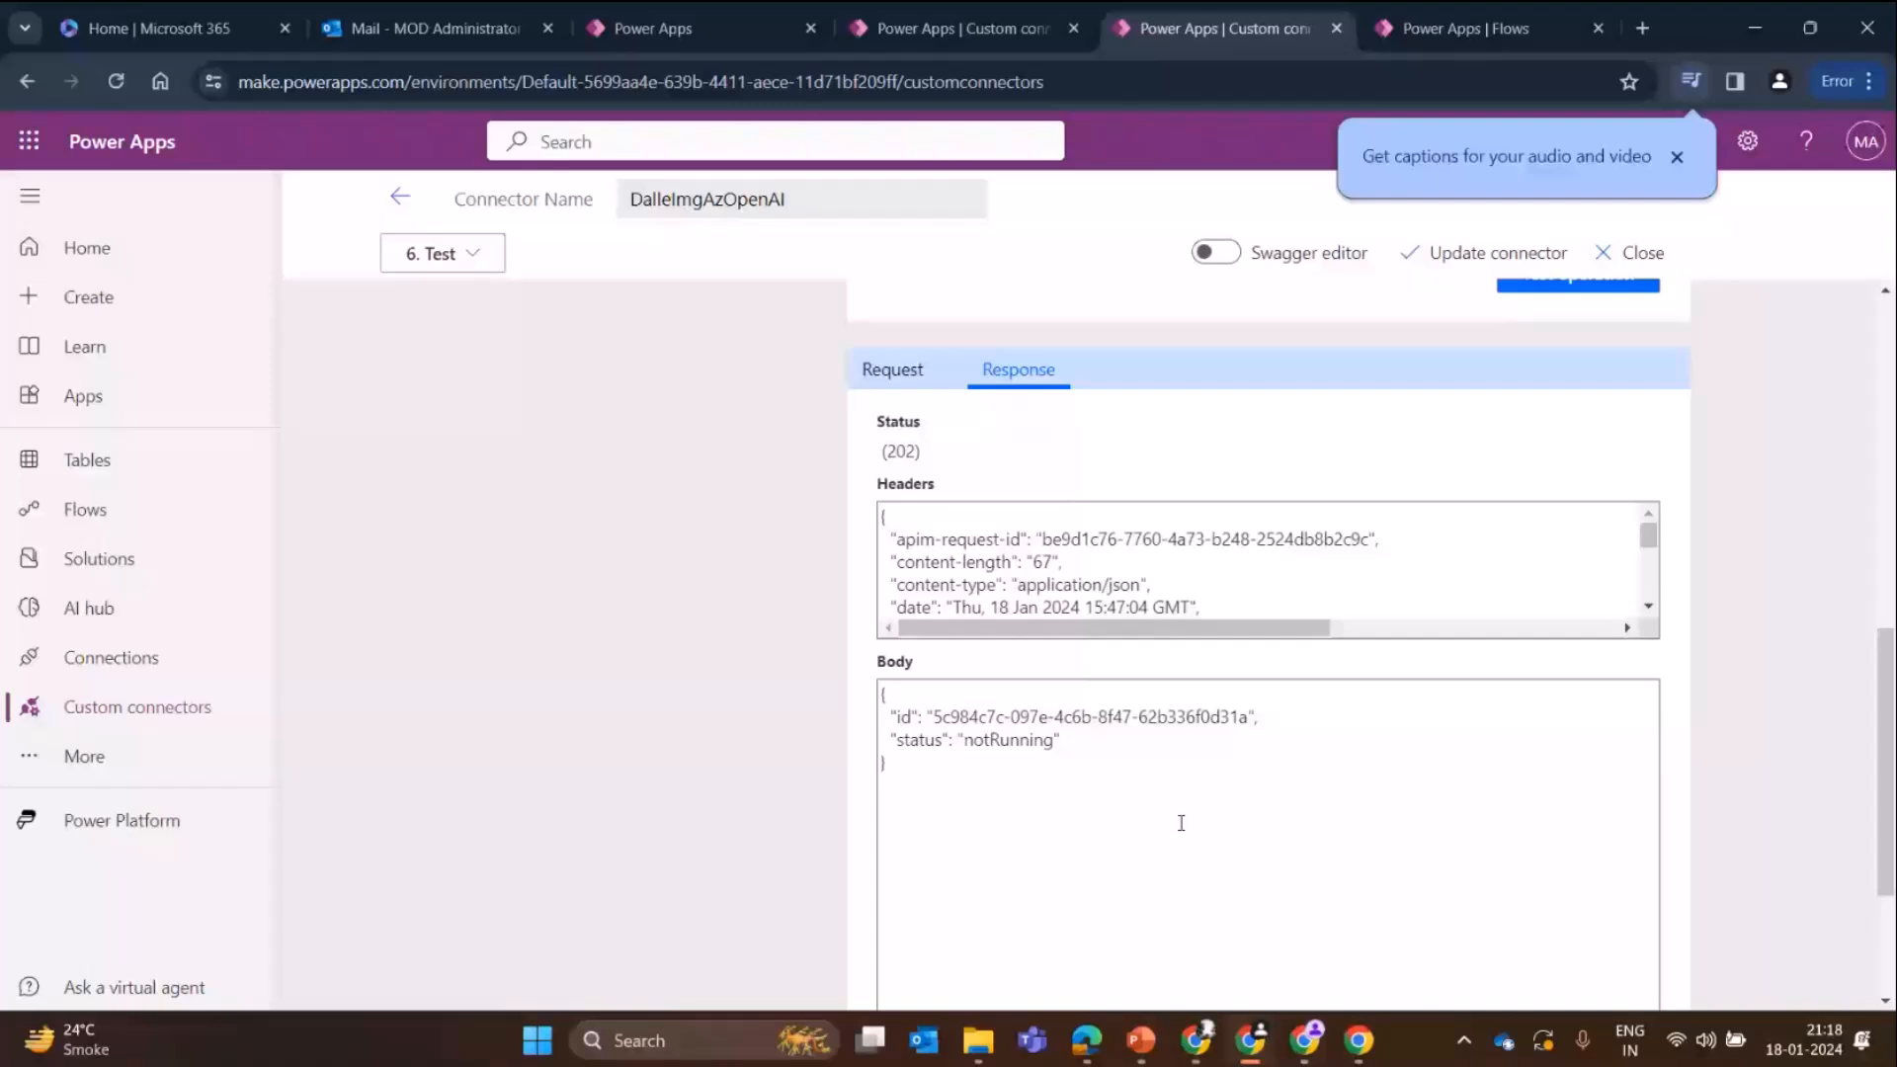
- Examine the test response's headers and the operation ID and status in its body
click(932, 693)
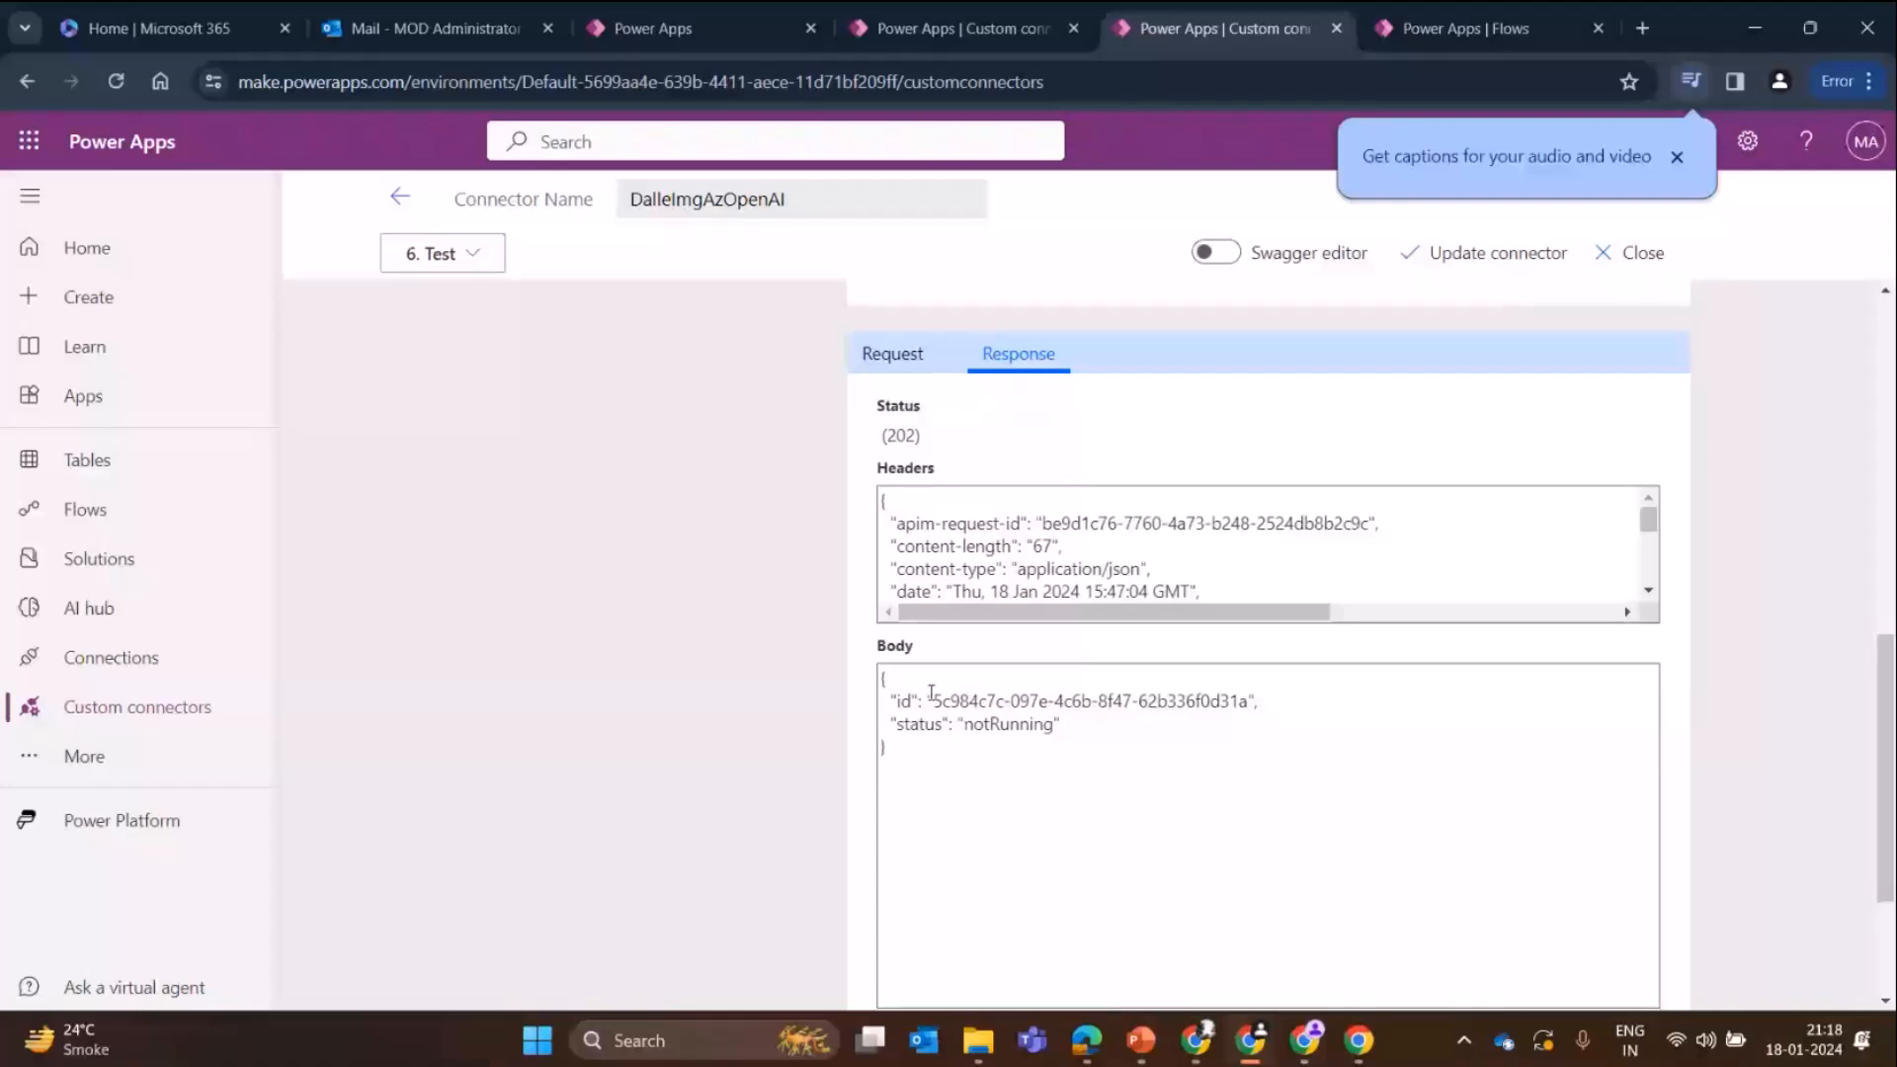
scroll(1117, 781, up, 3)
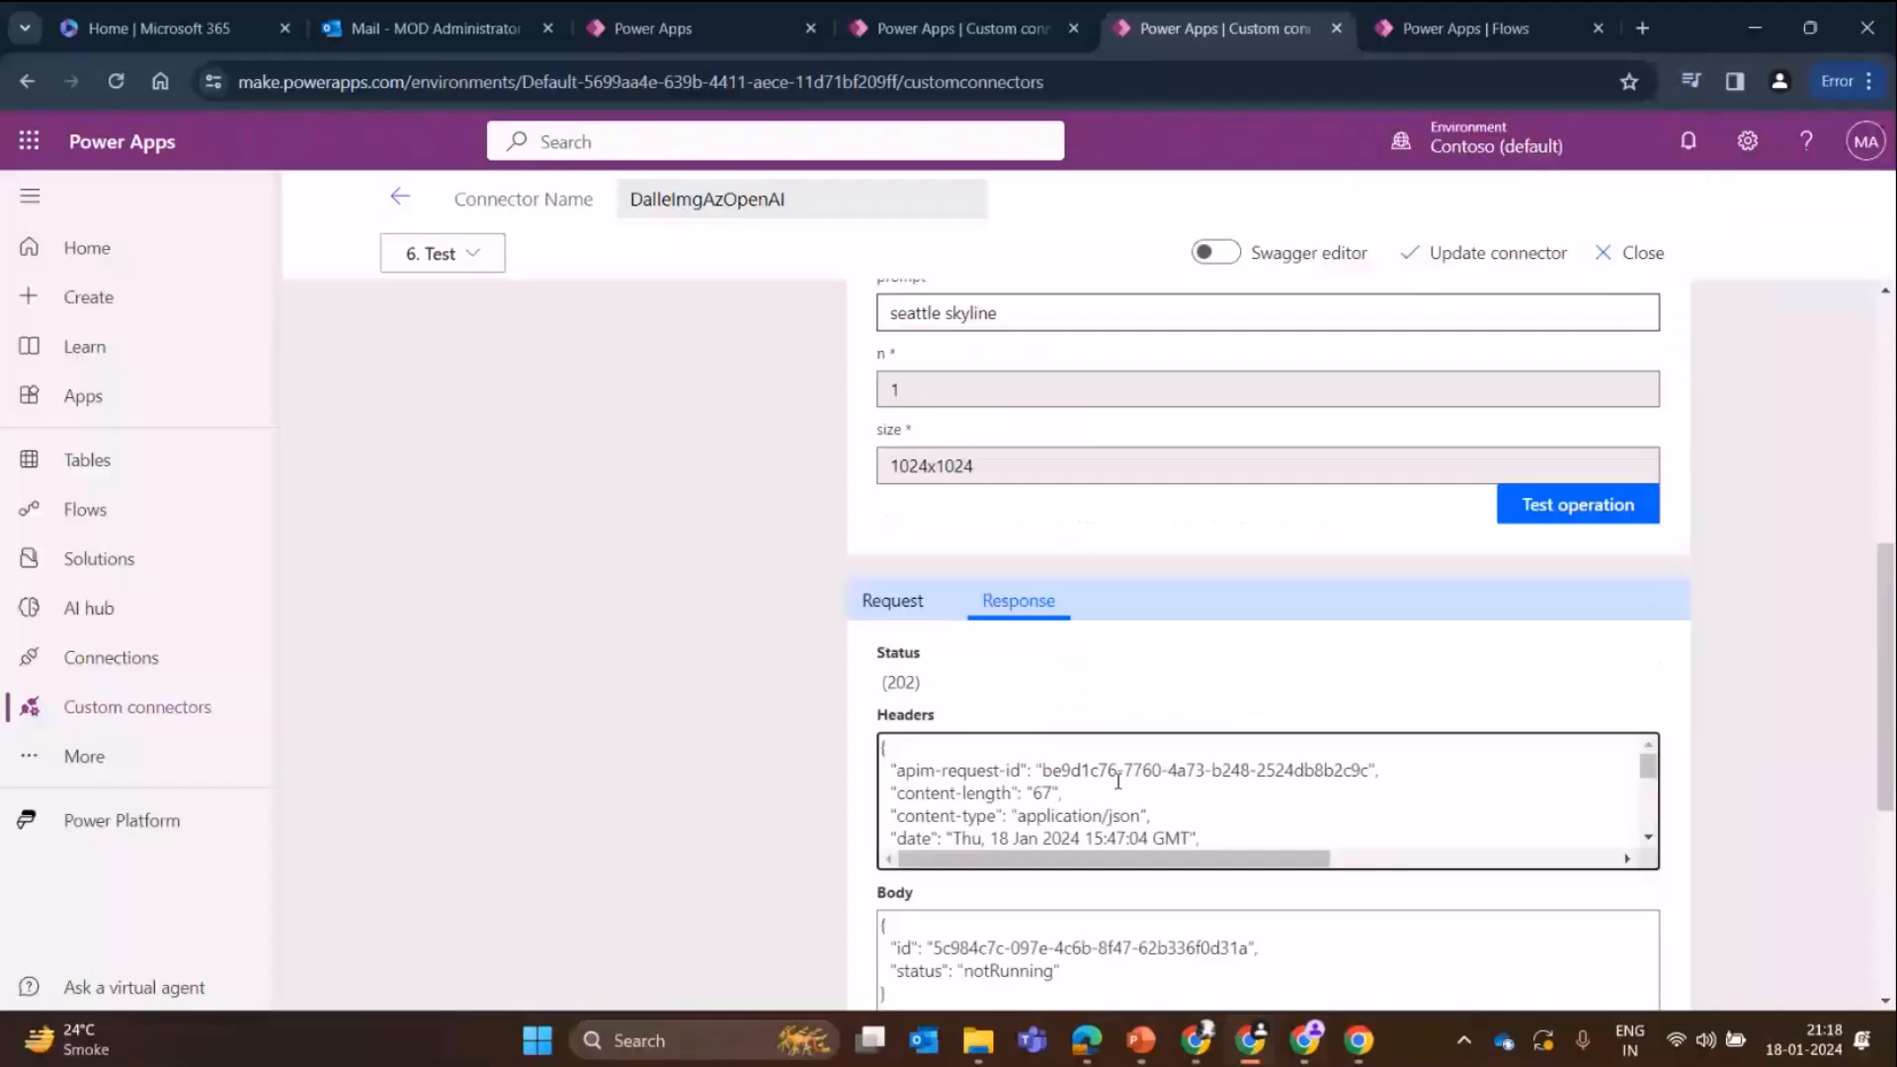
scroll(1117, 780, down, 5)
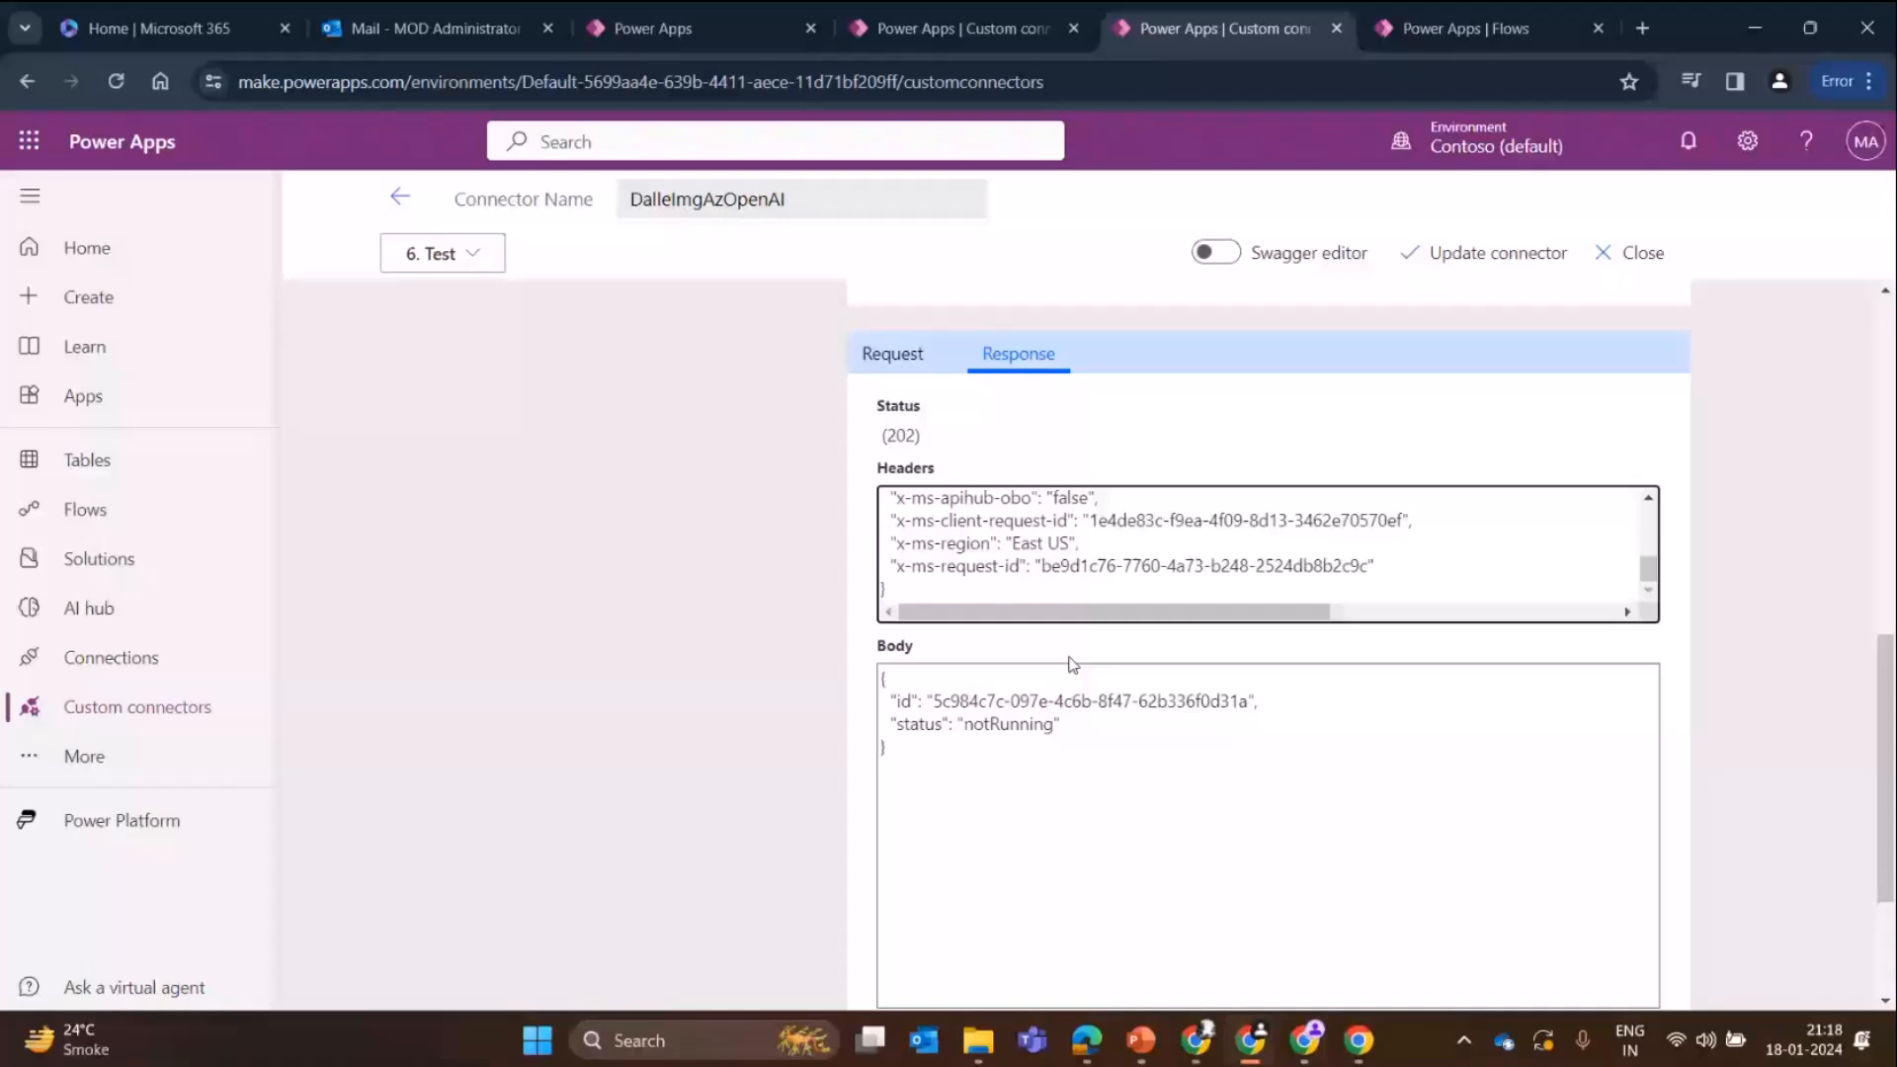
- Open the generateimg action in the Definition section, highlight /{operation-id} in its request URL and examine its parameters
scroll(418, 768, up, 8)
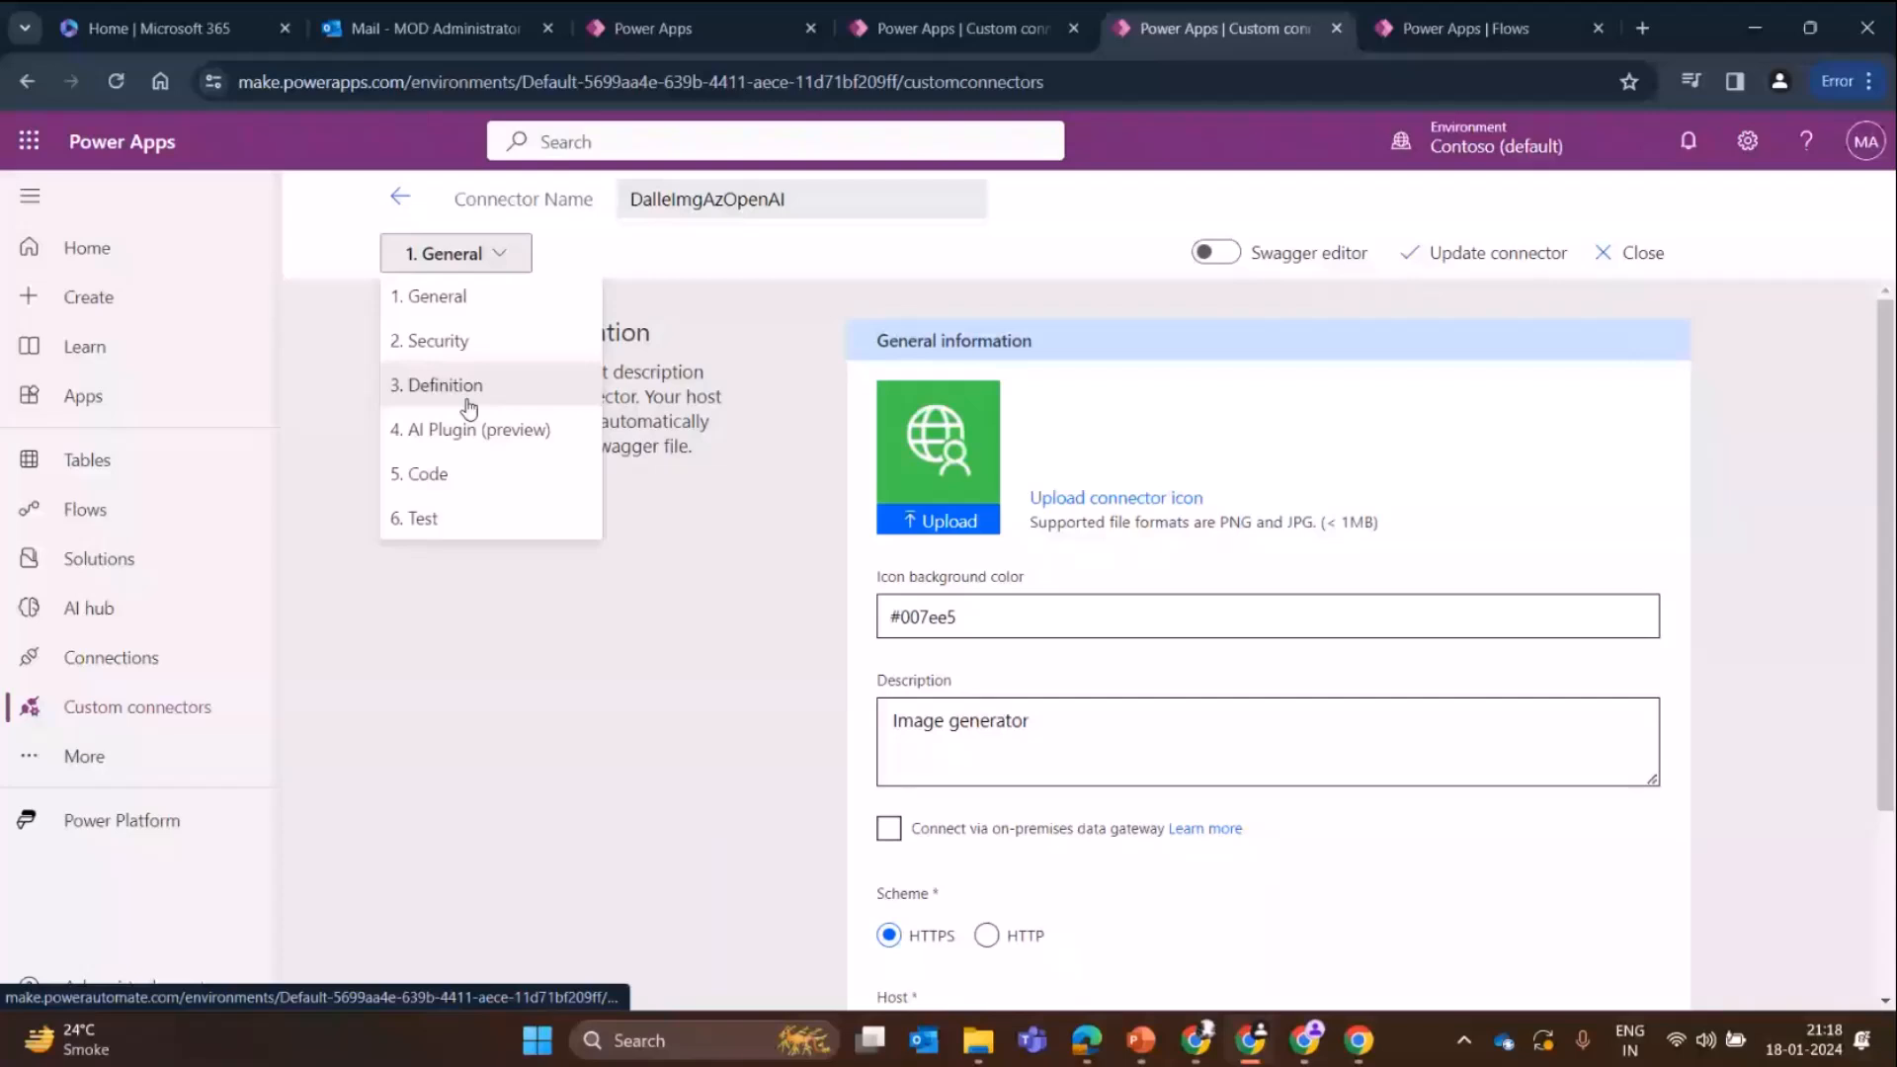
click(445, 385)
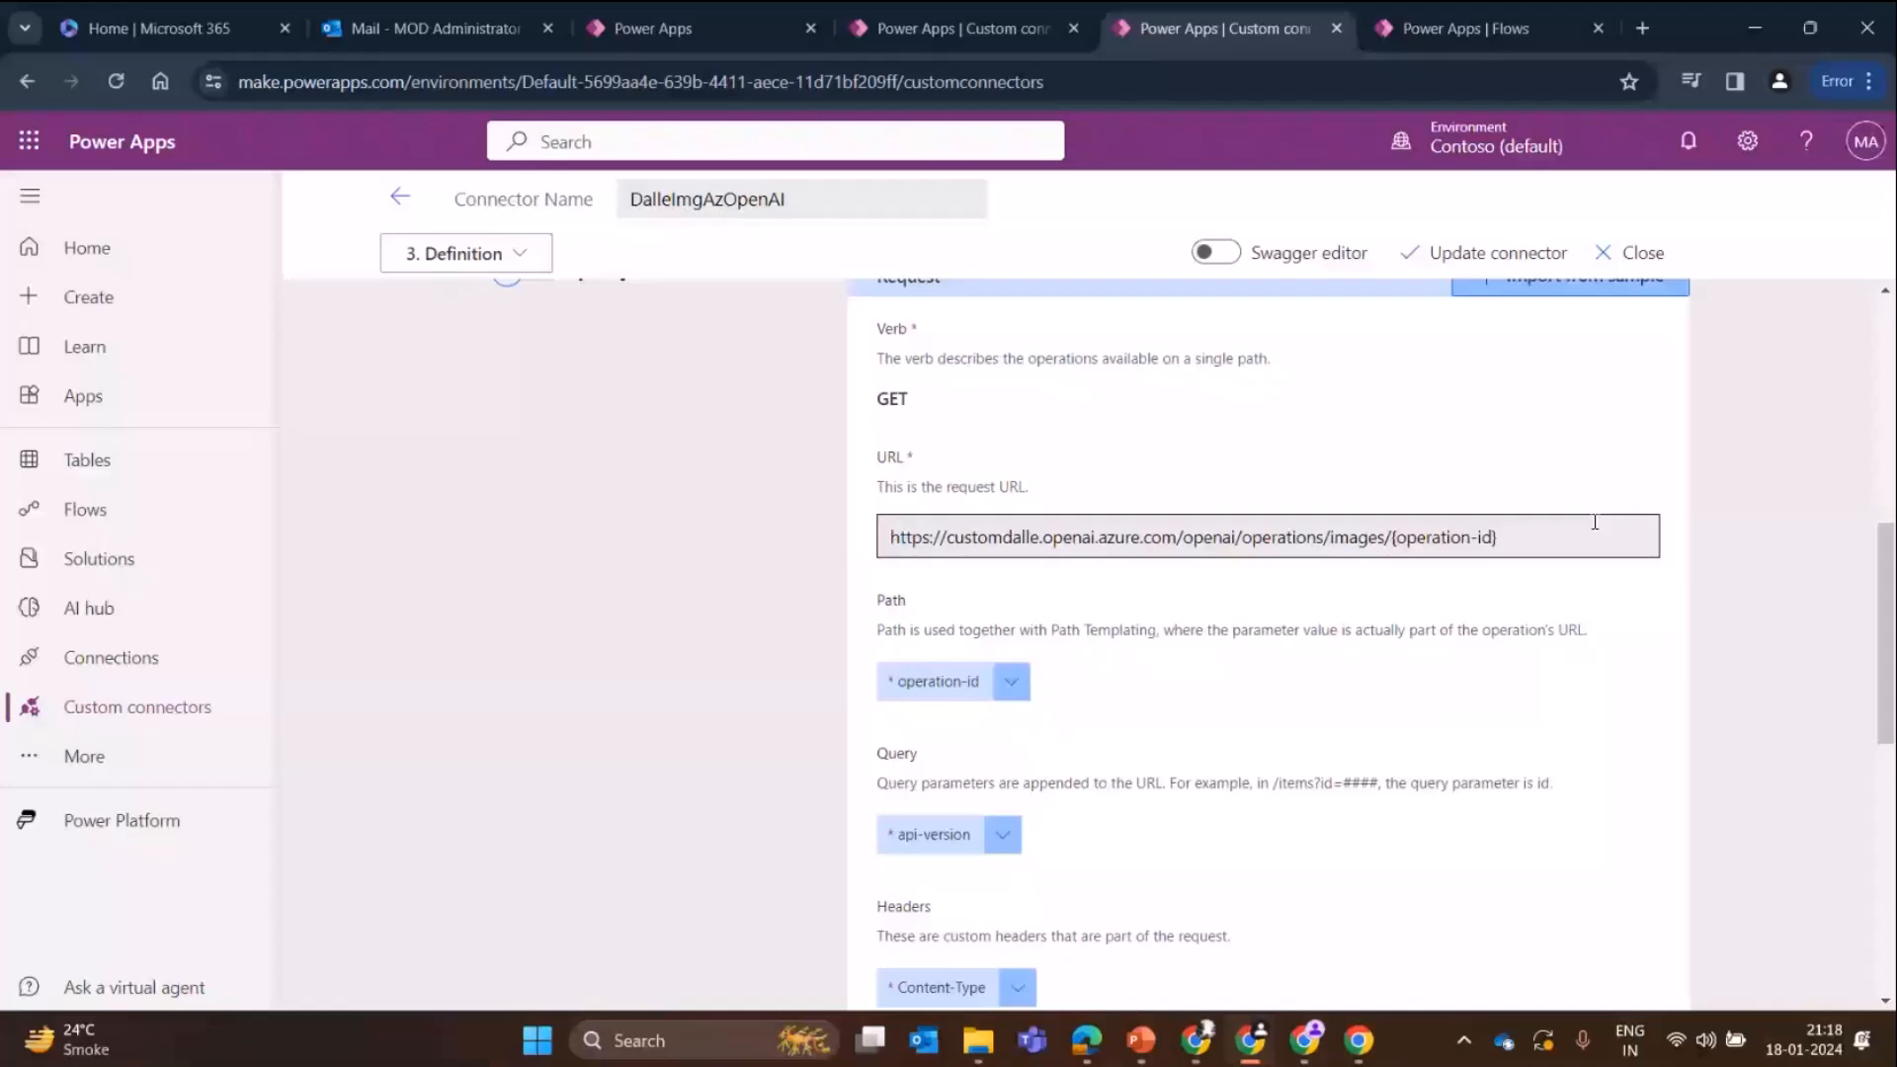
drag(1594, 522, 1385, 537)
scroll(978, 672, down, 1)
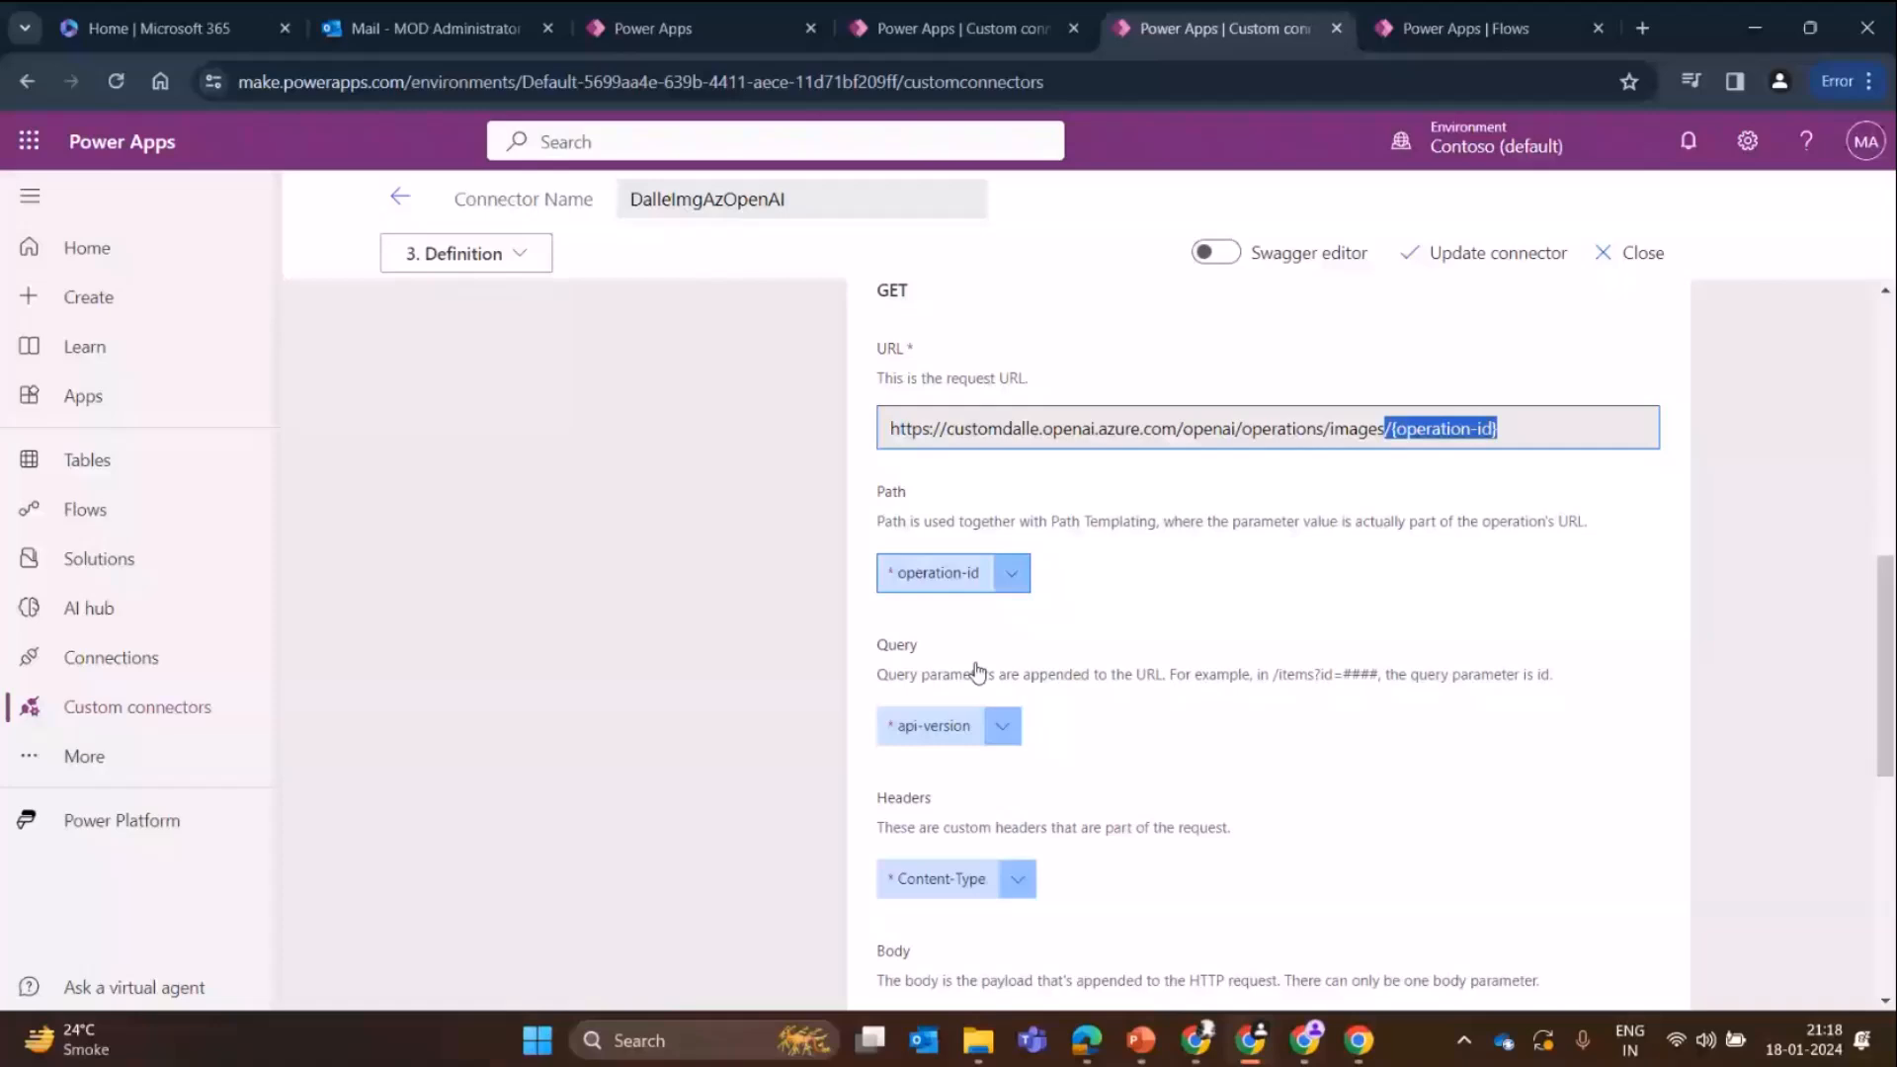
scroll(986, 830, down, 1)
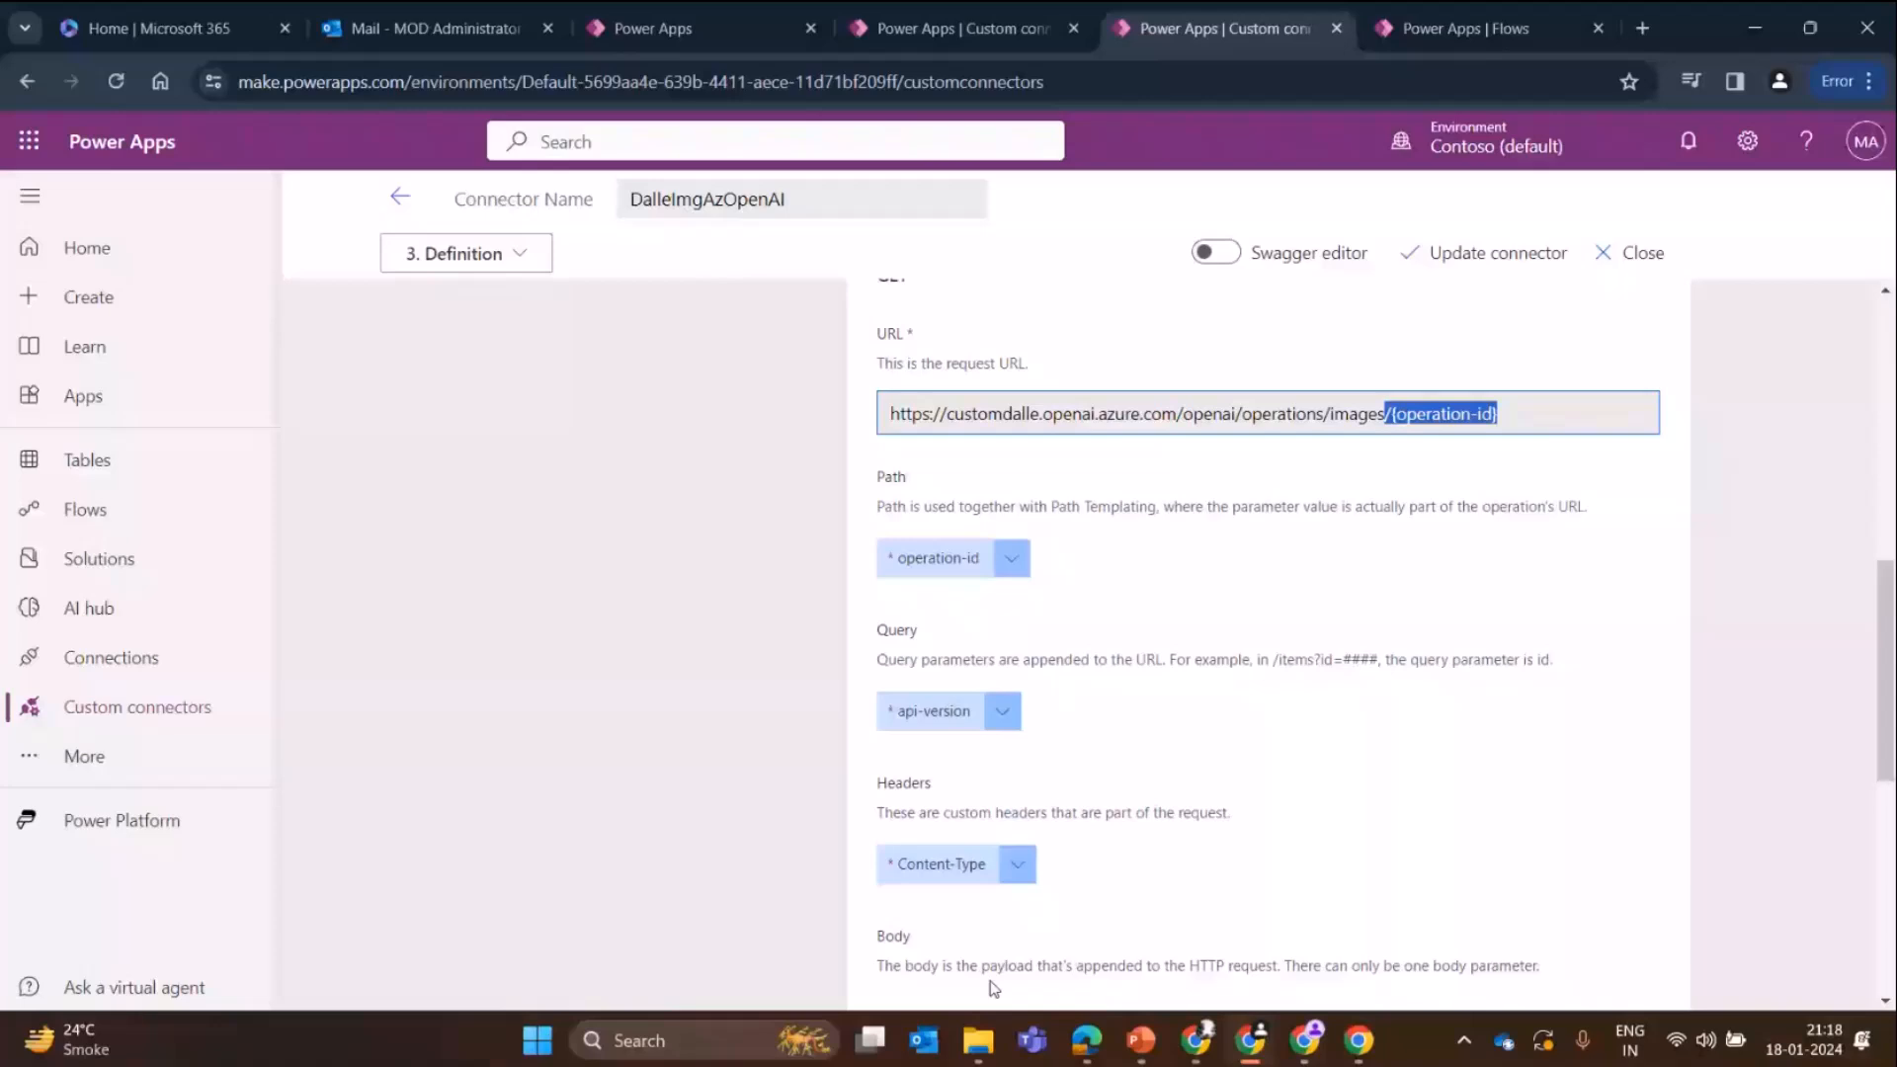
scroll(993, 988, up, 6)
- Test the generateimg operation with the operation ID from the first response and copy the image URL from the response body
click(467, 253)
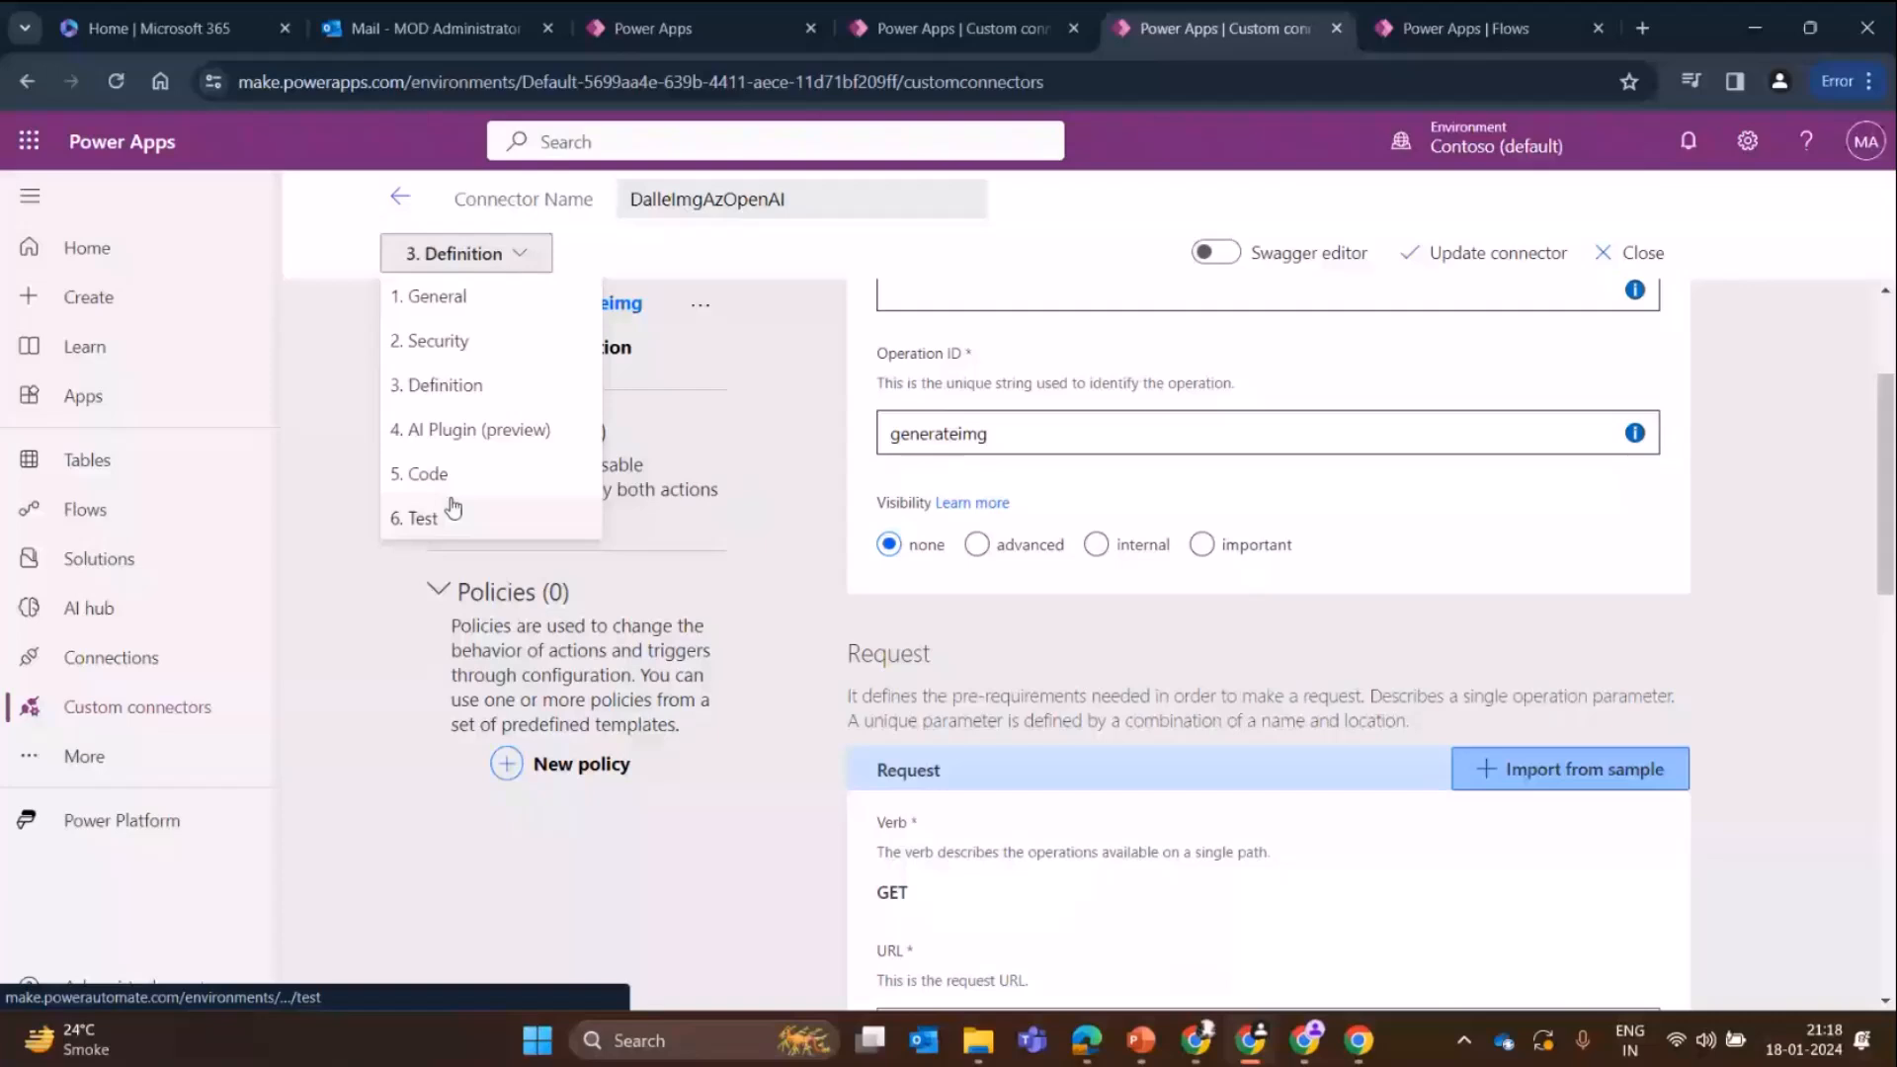
click(423, 517)
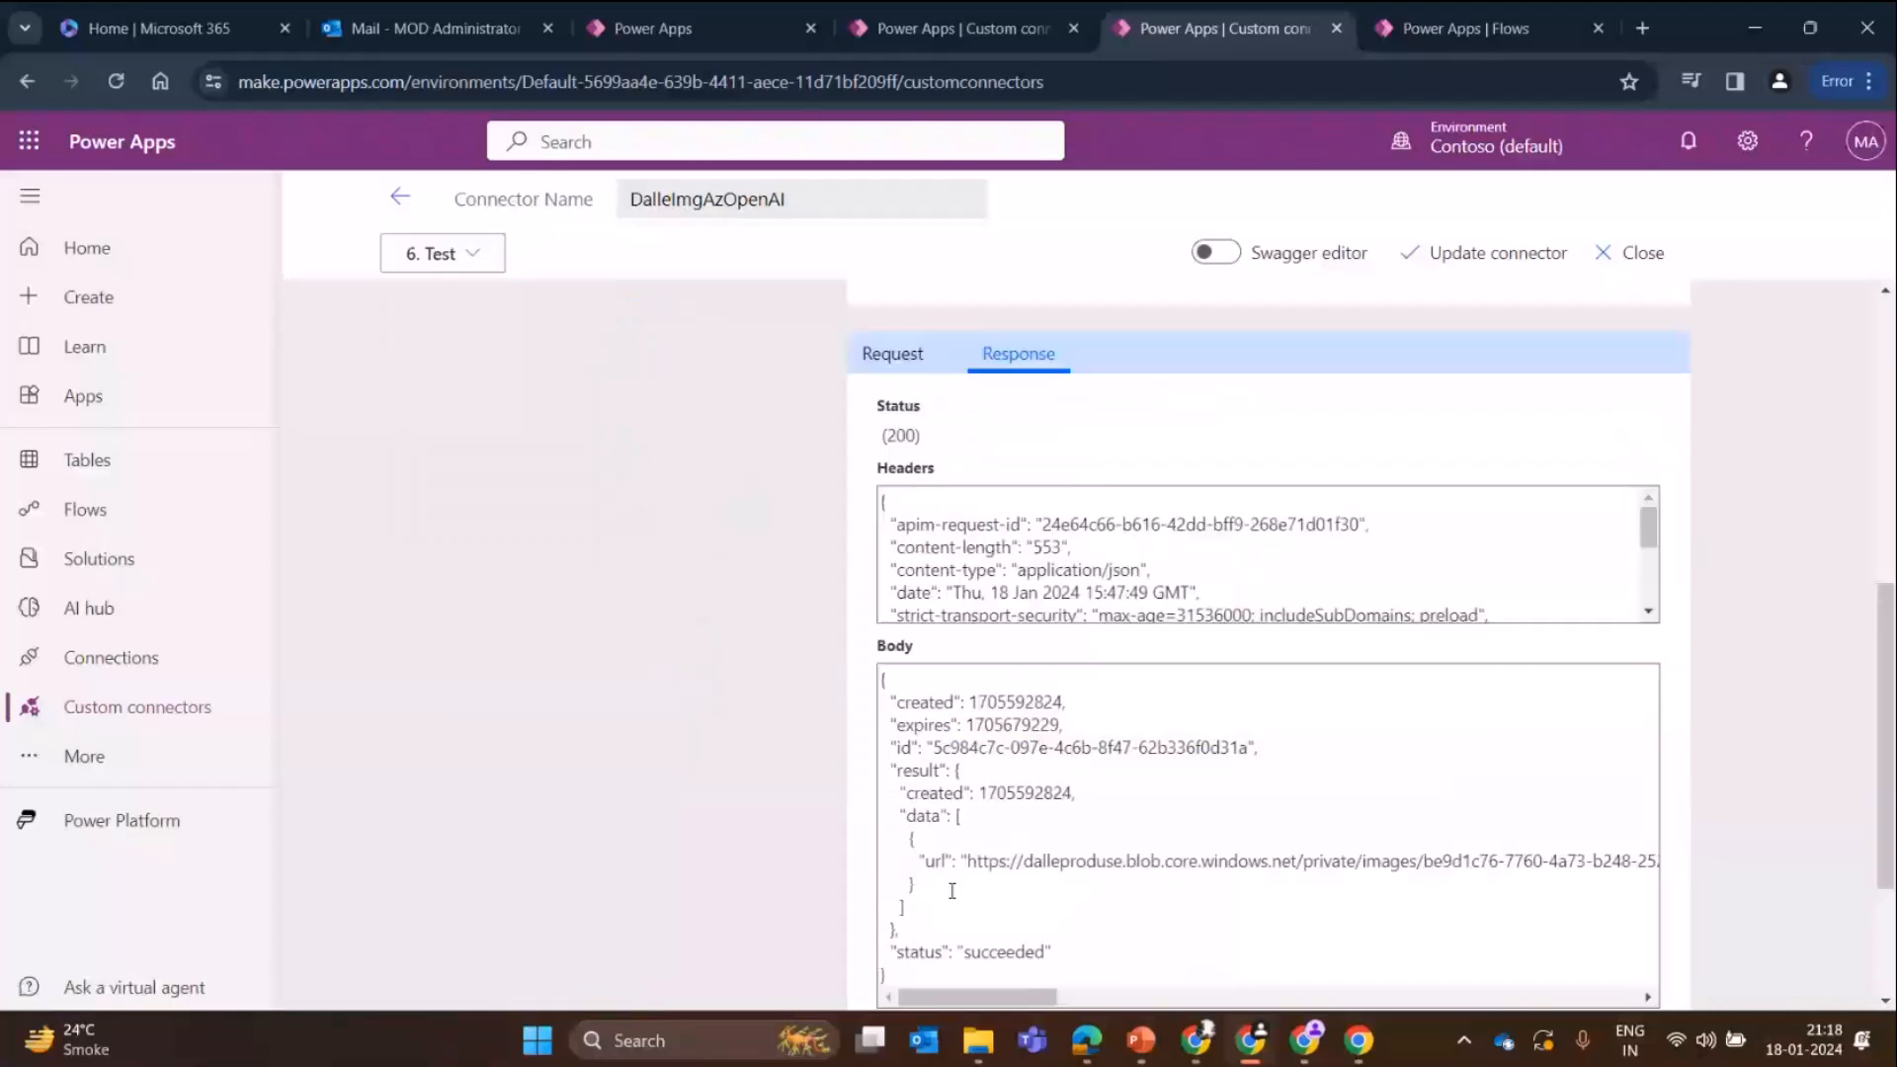
drag(963, 860, 1679, 868)
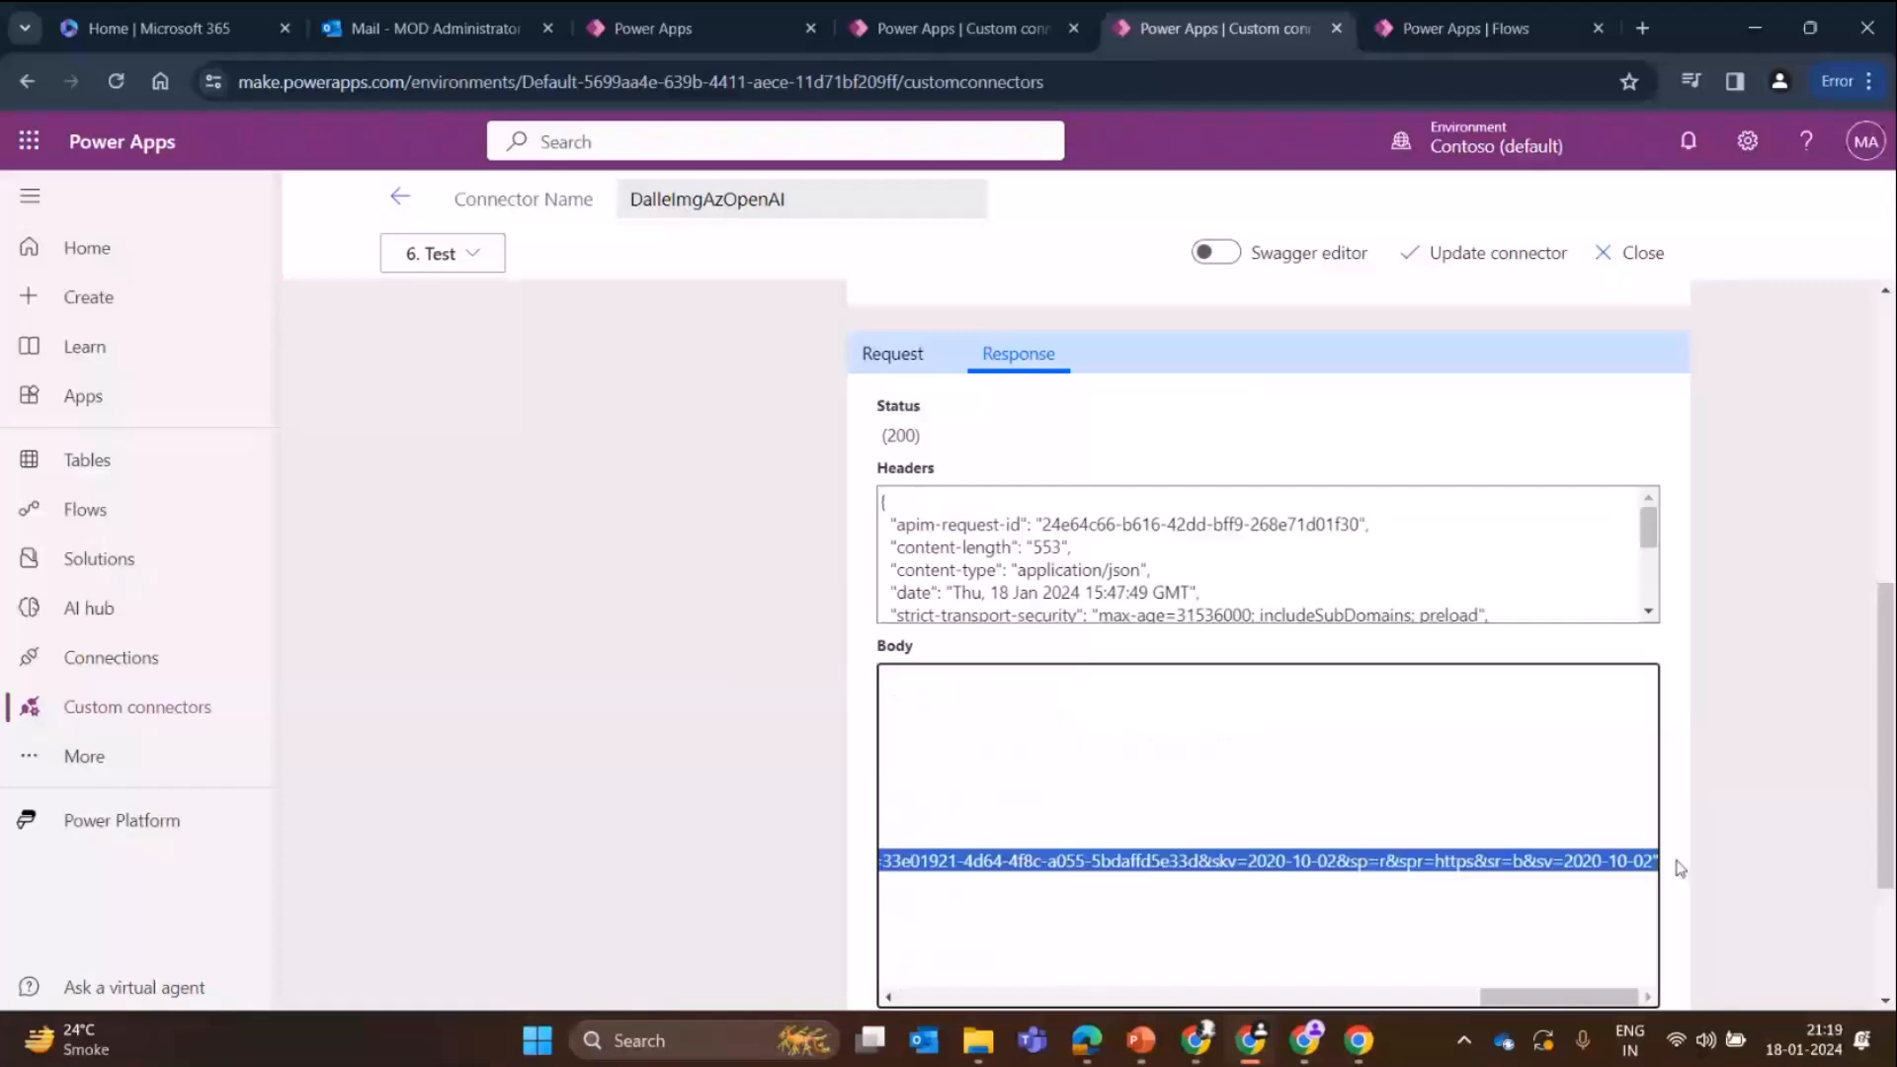
- Open the copied image URL in a new browser tab to view the generated picture
key(ctrl+t)
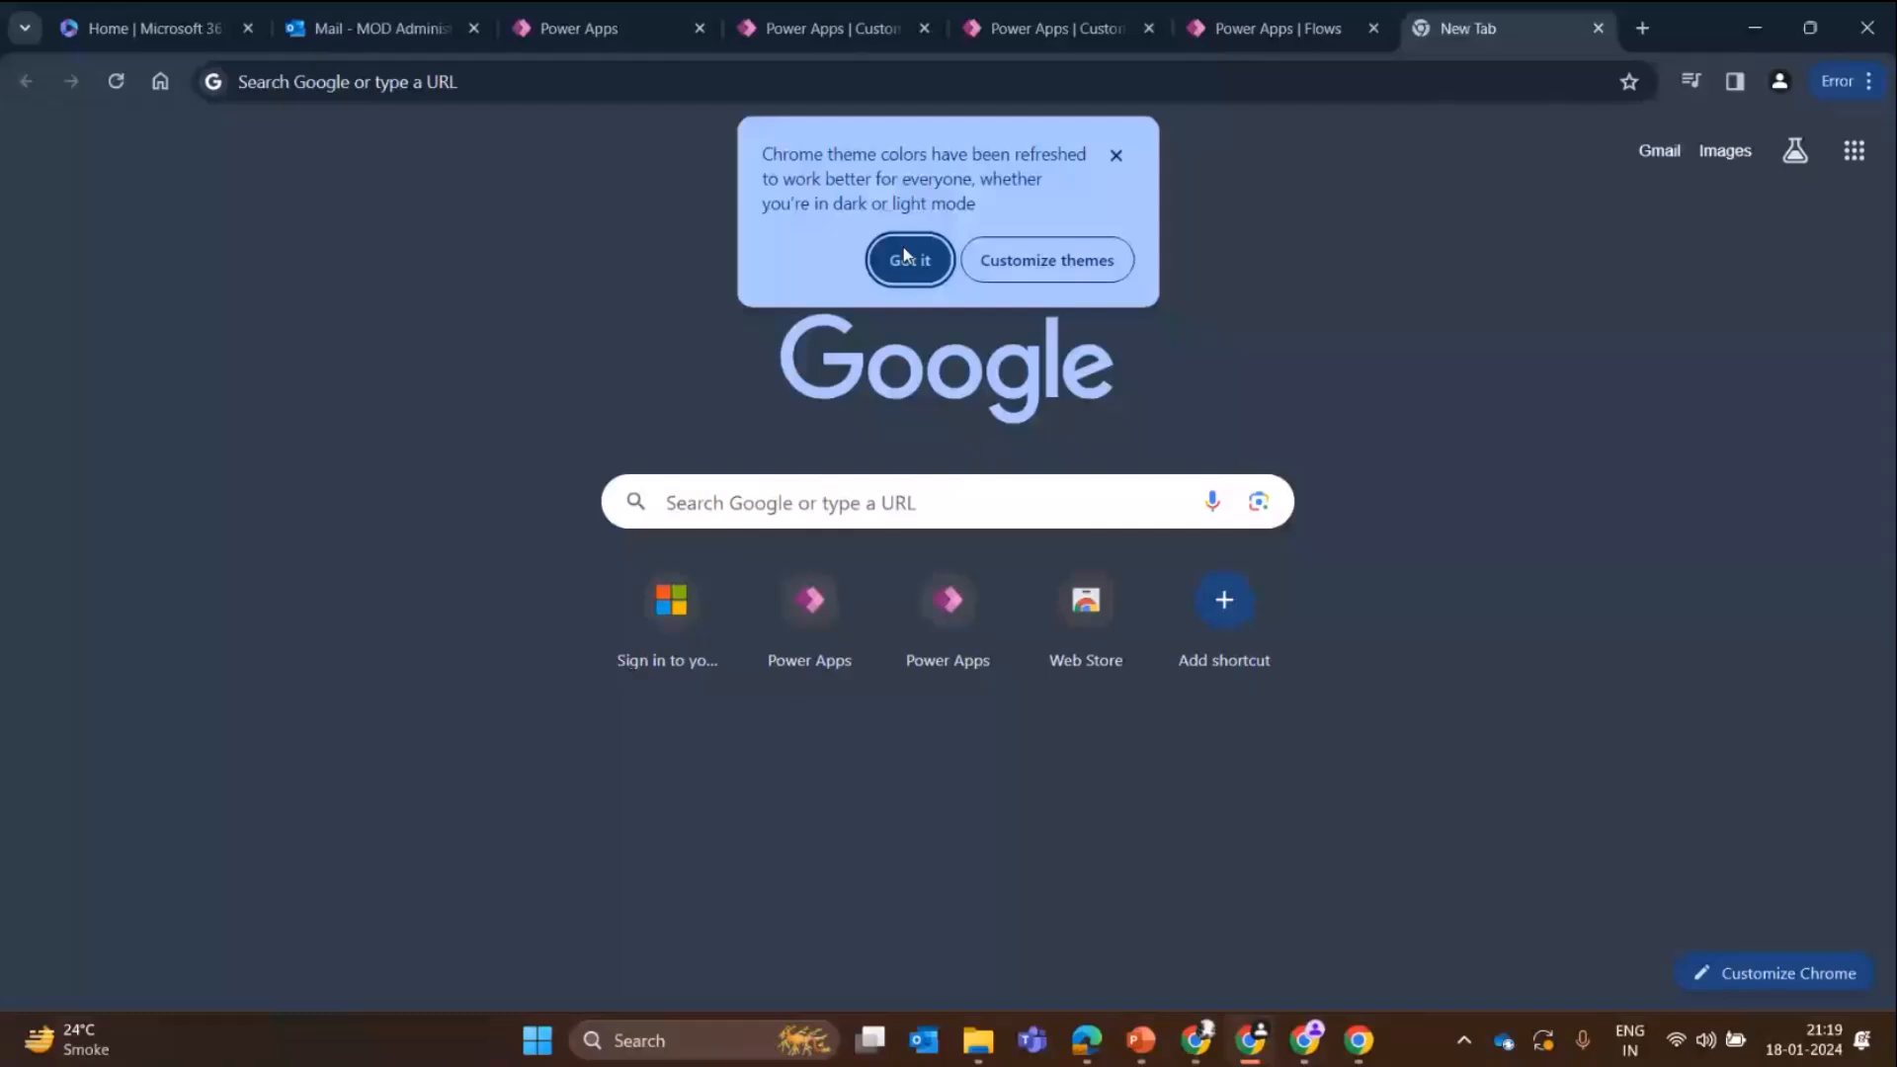
key(ctrl+v)
key(Return)
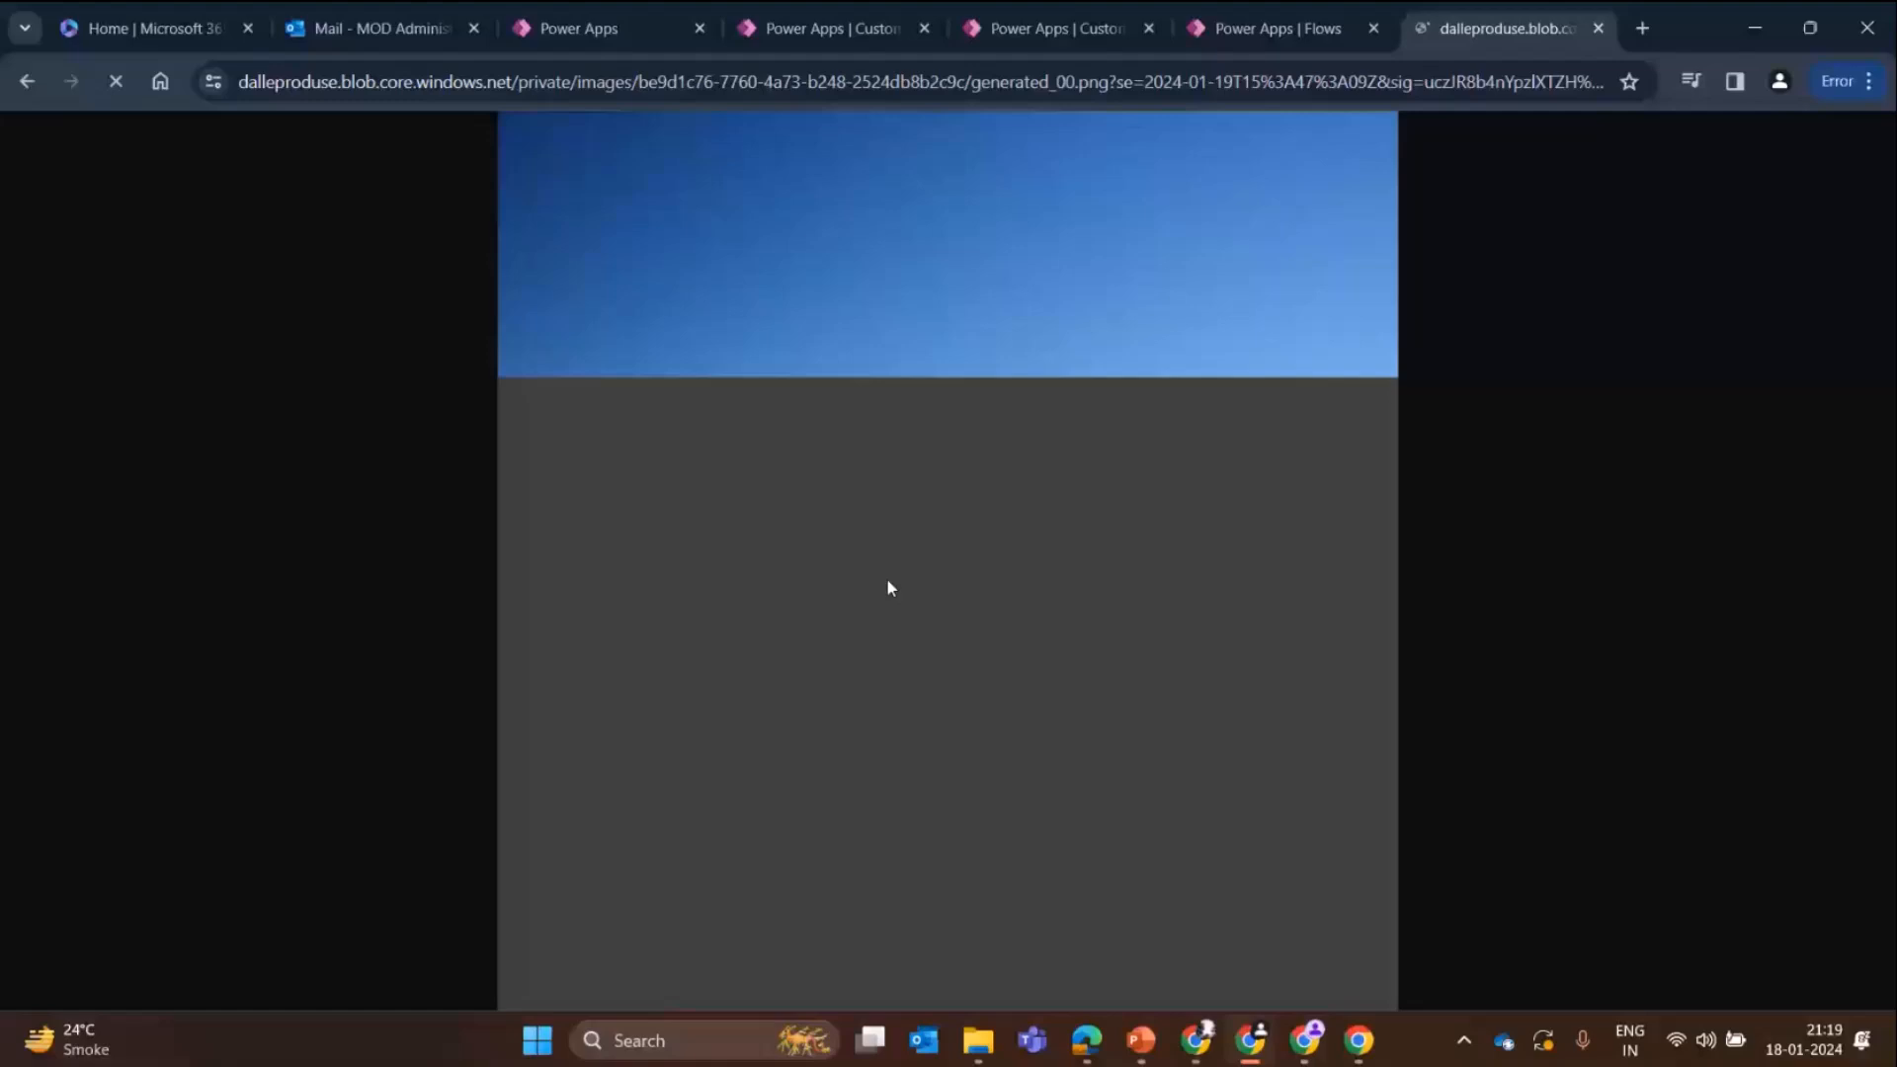
- Look at the untitled flow's connector list and switch to the DALL-E Image Generator canvas app preview
click(1240, 22)
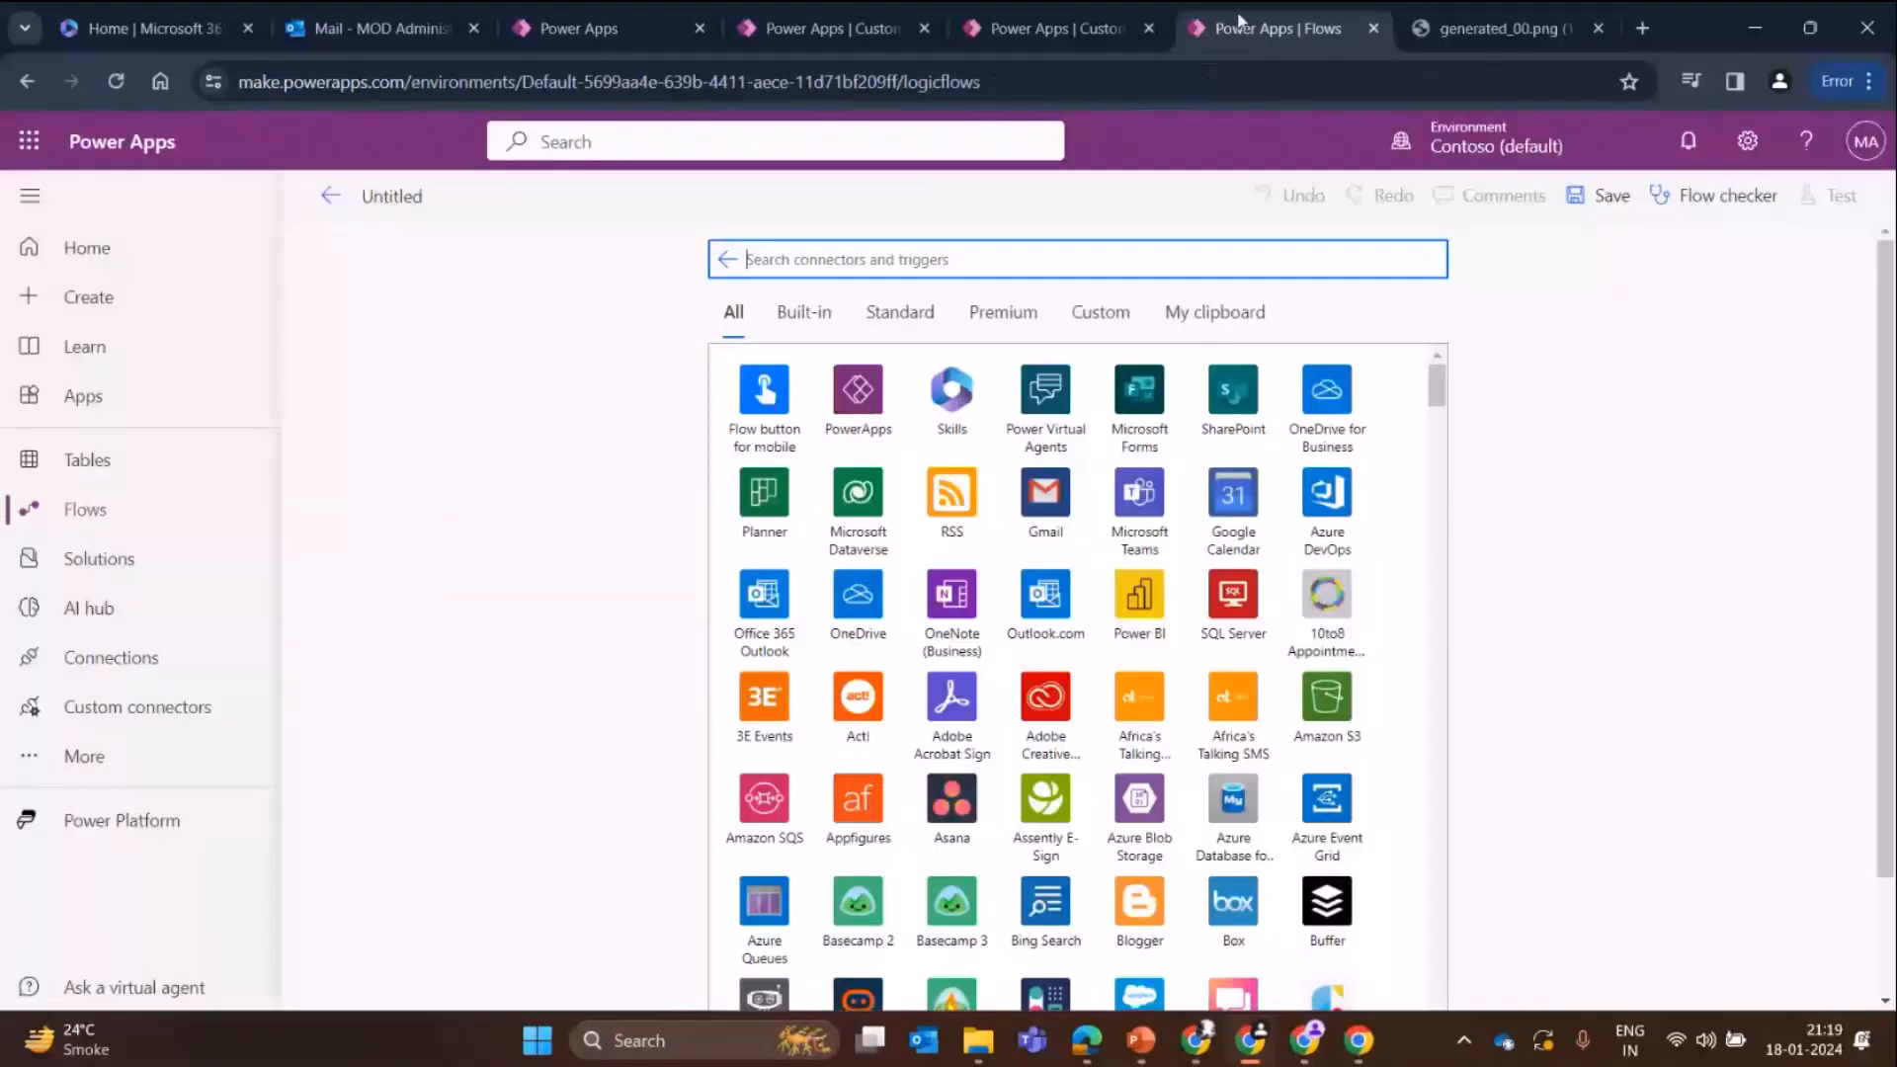
click(593, 27)
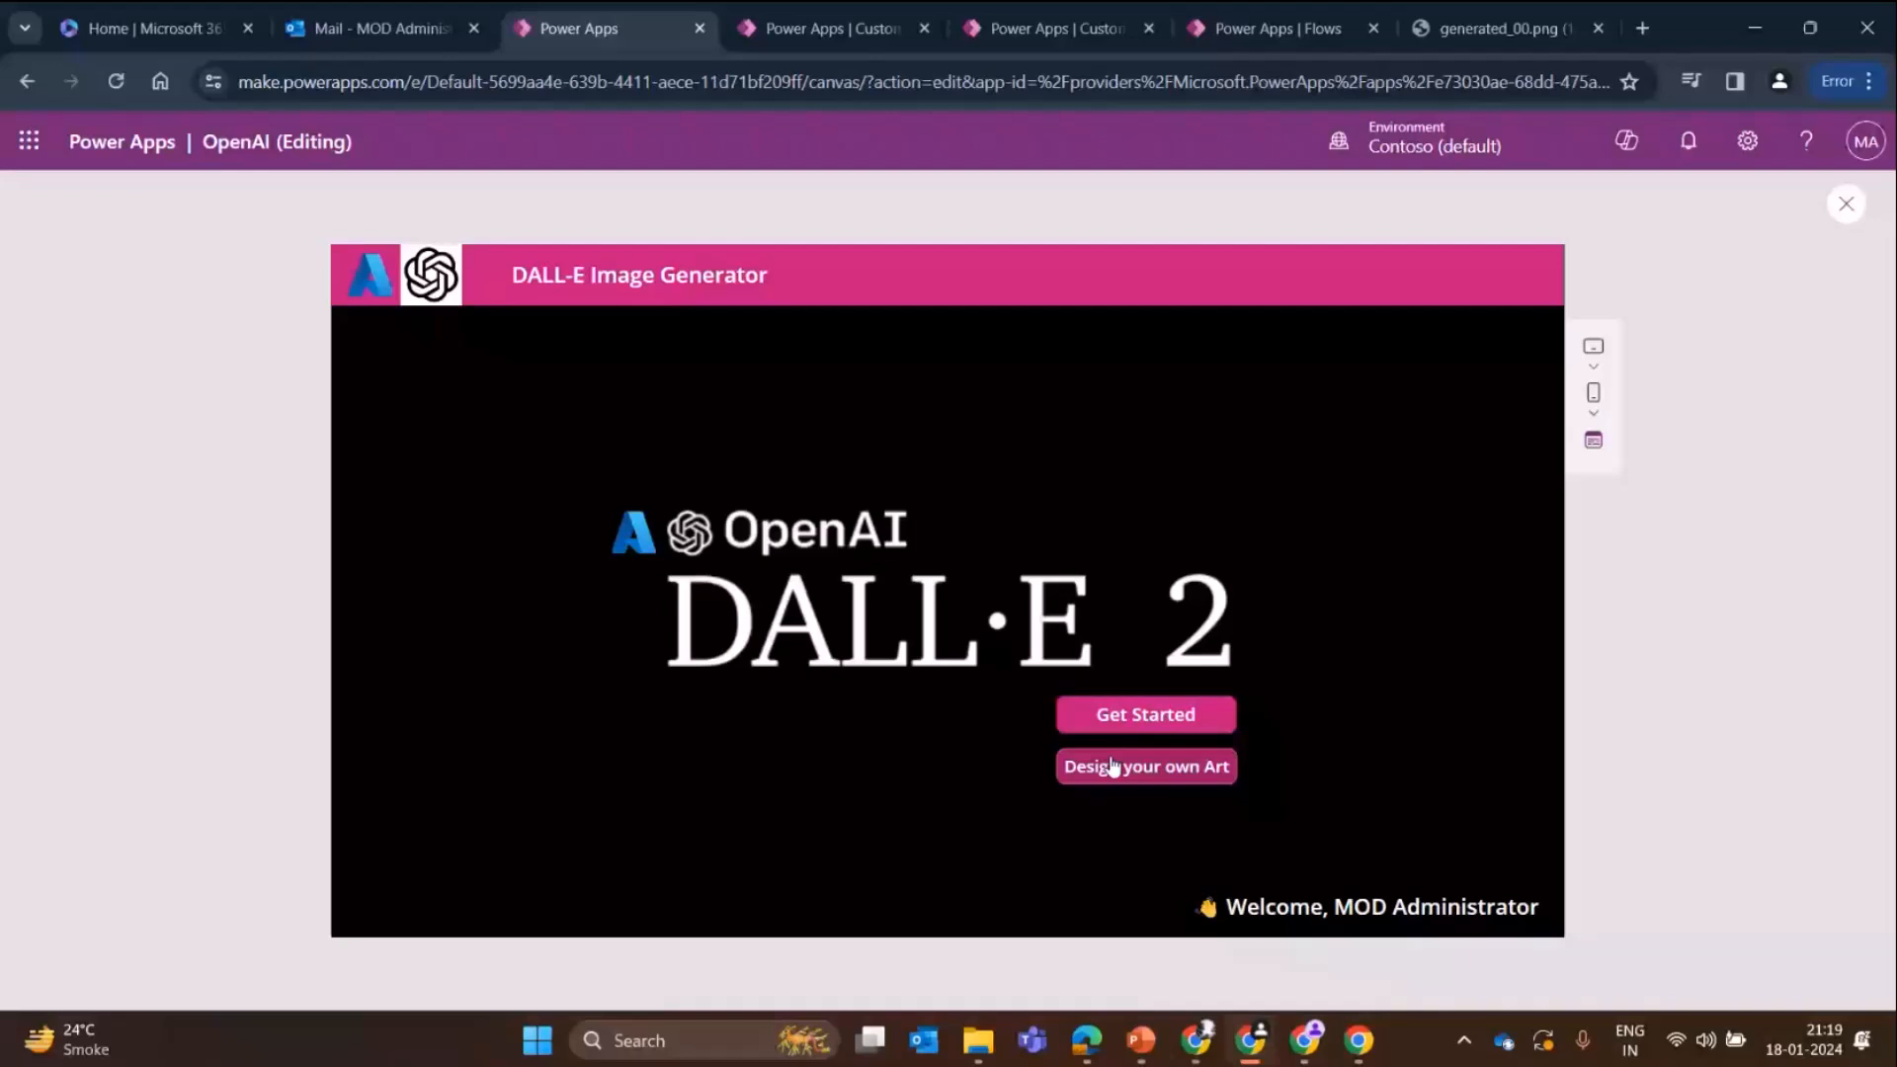
- Open the introduction pages from the app's landing screen and view the API Details DALL-E 2 section
click(1113, 767)
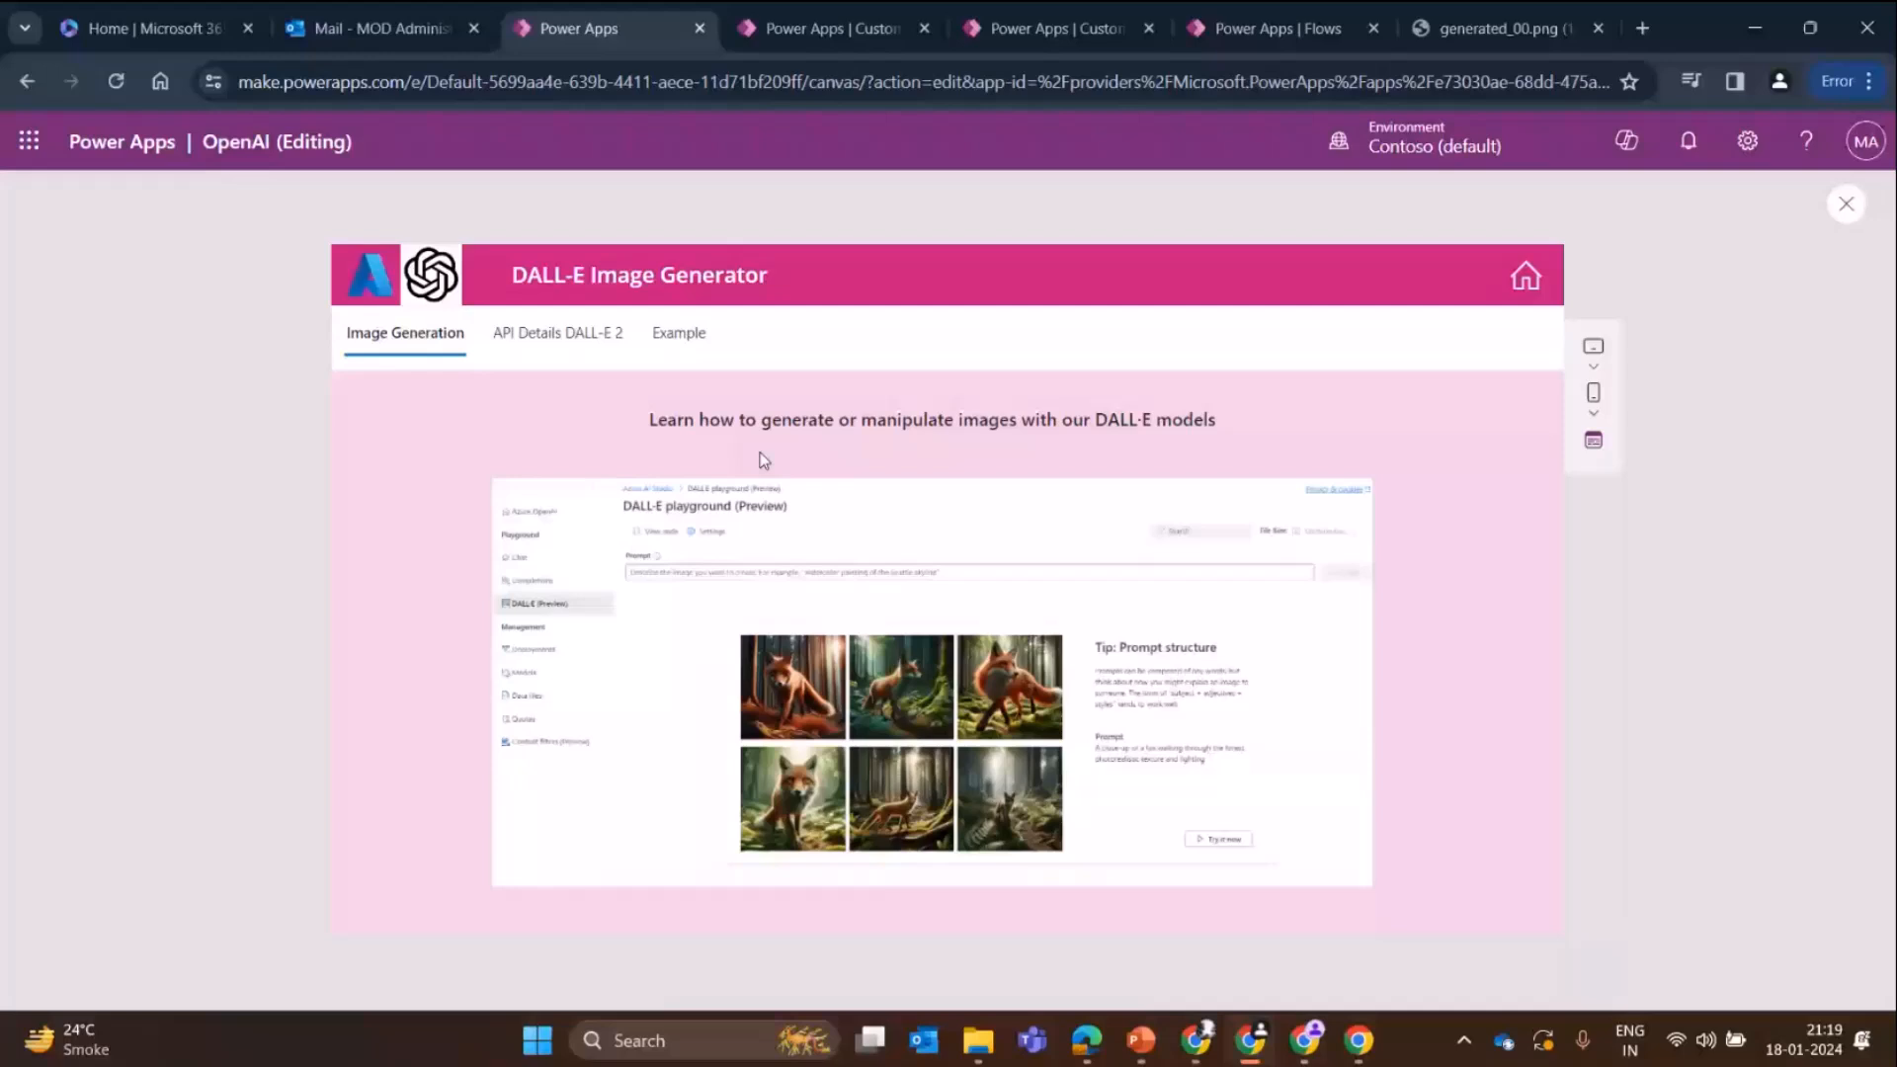
click(558, 334)
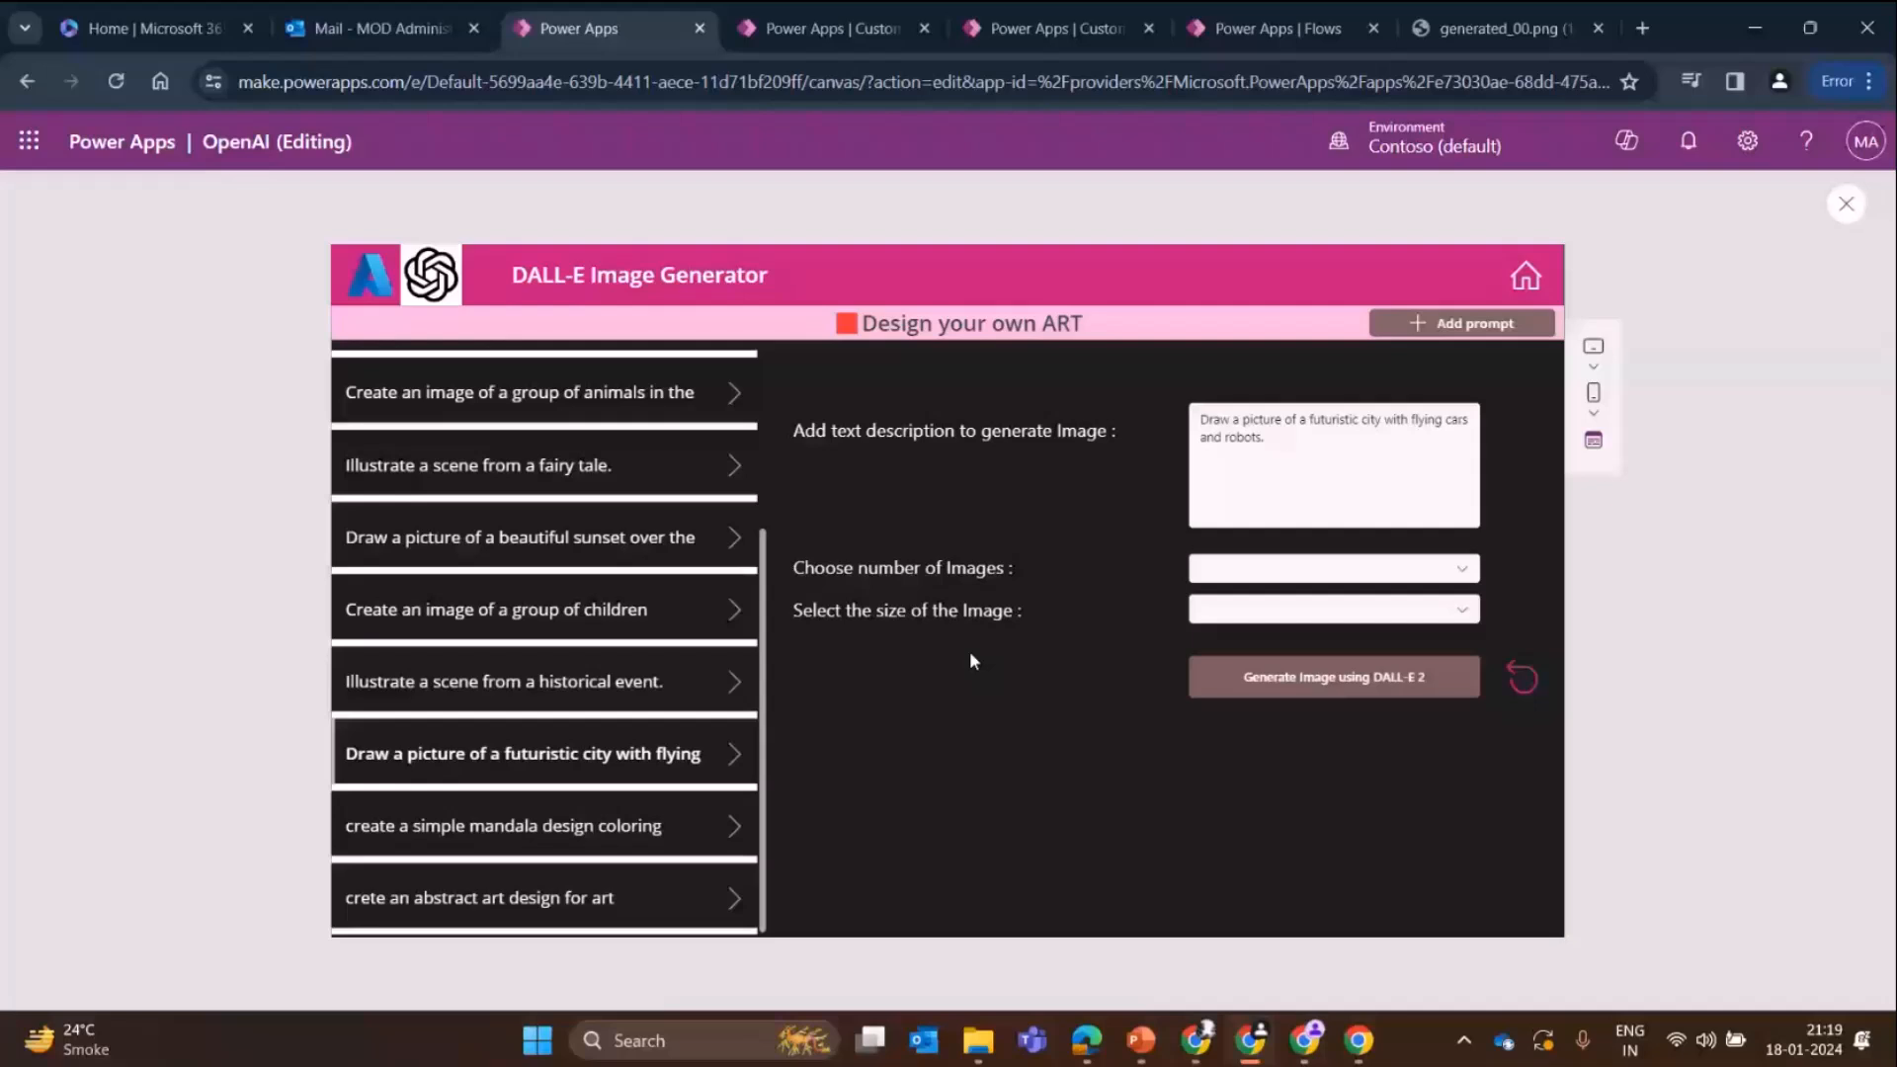
- Generate 1 image at 256x256 from the futuristic city prompt on the Design your own ART screen, and close the app preview
click(1244, 610)
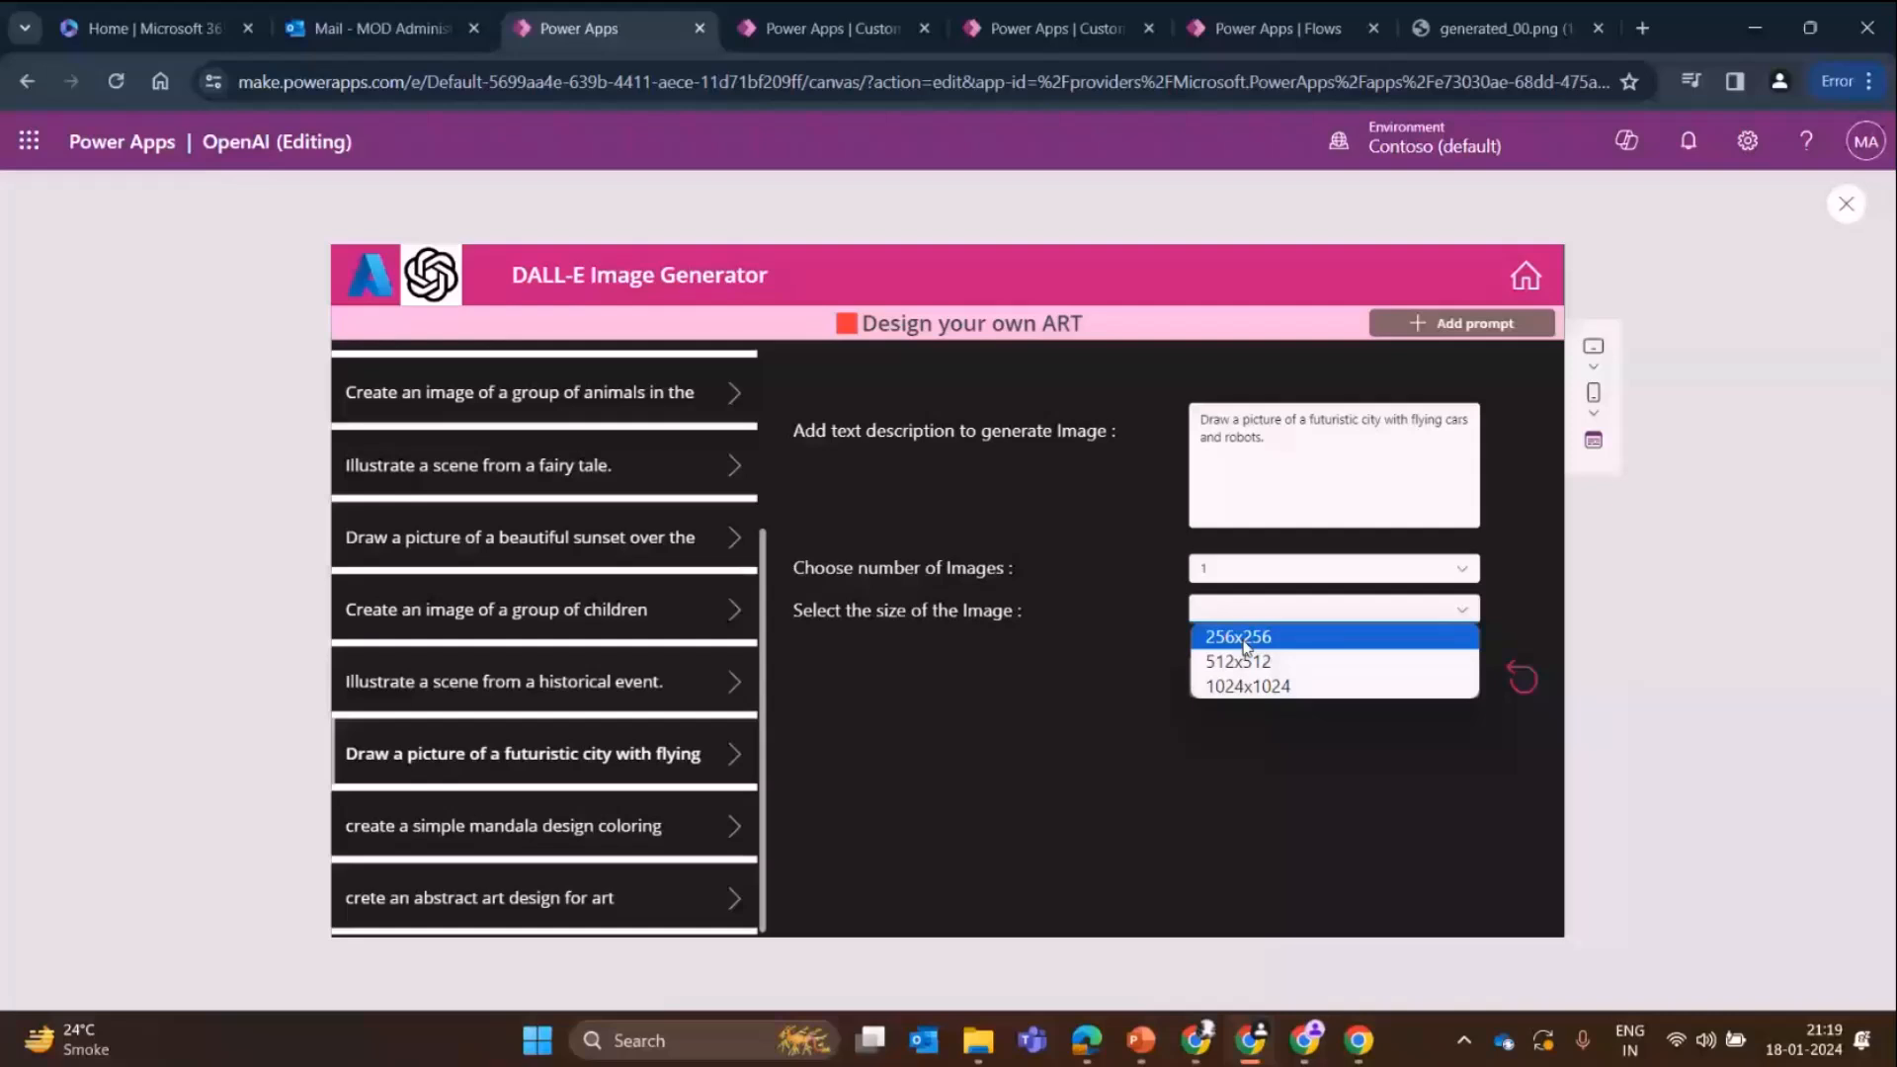
click(1244, 637)
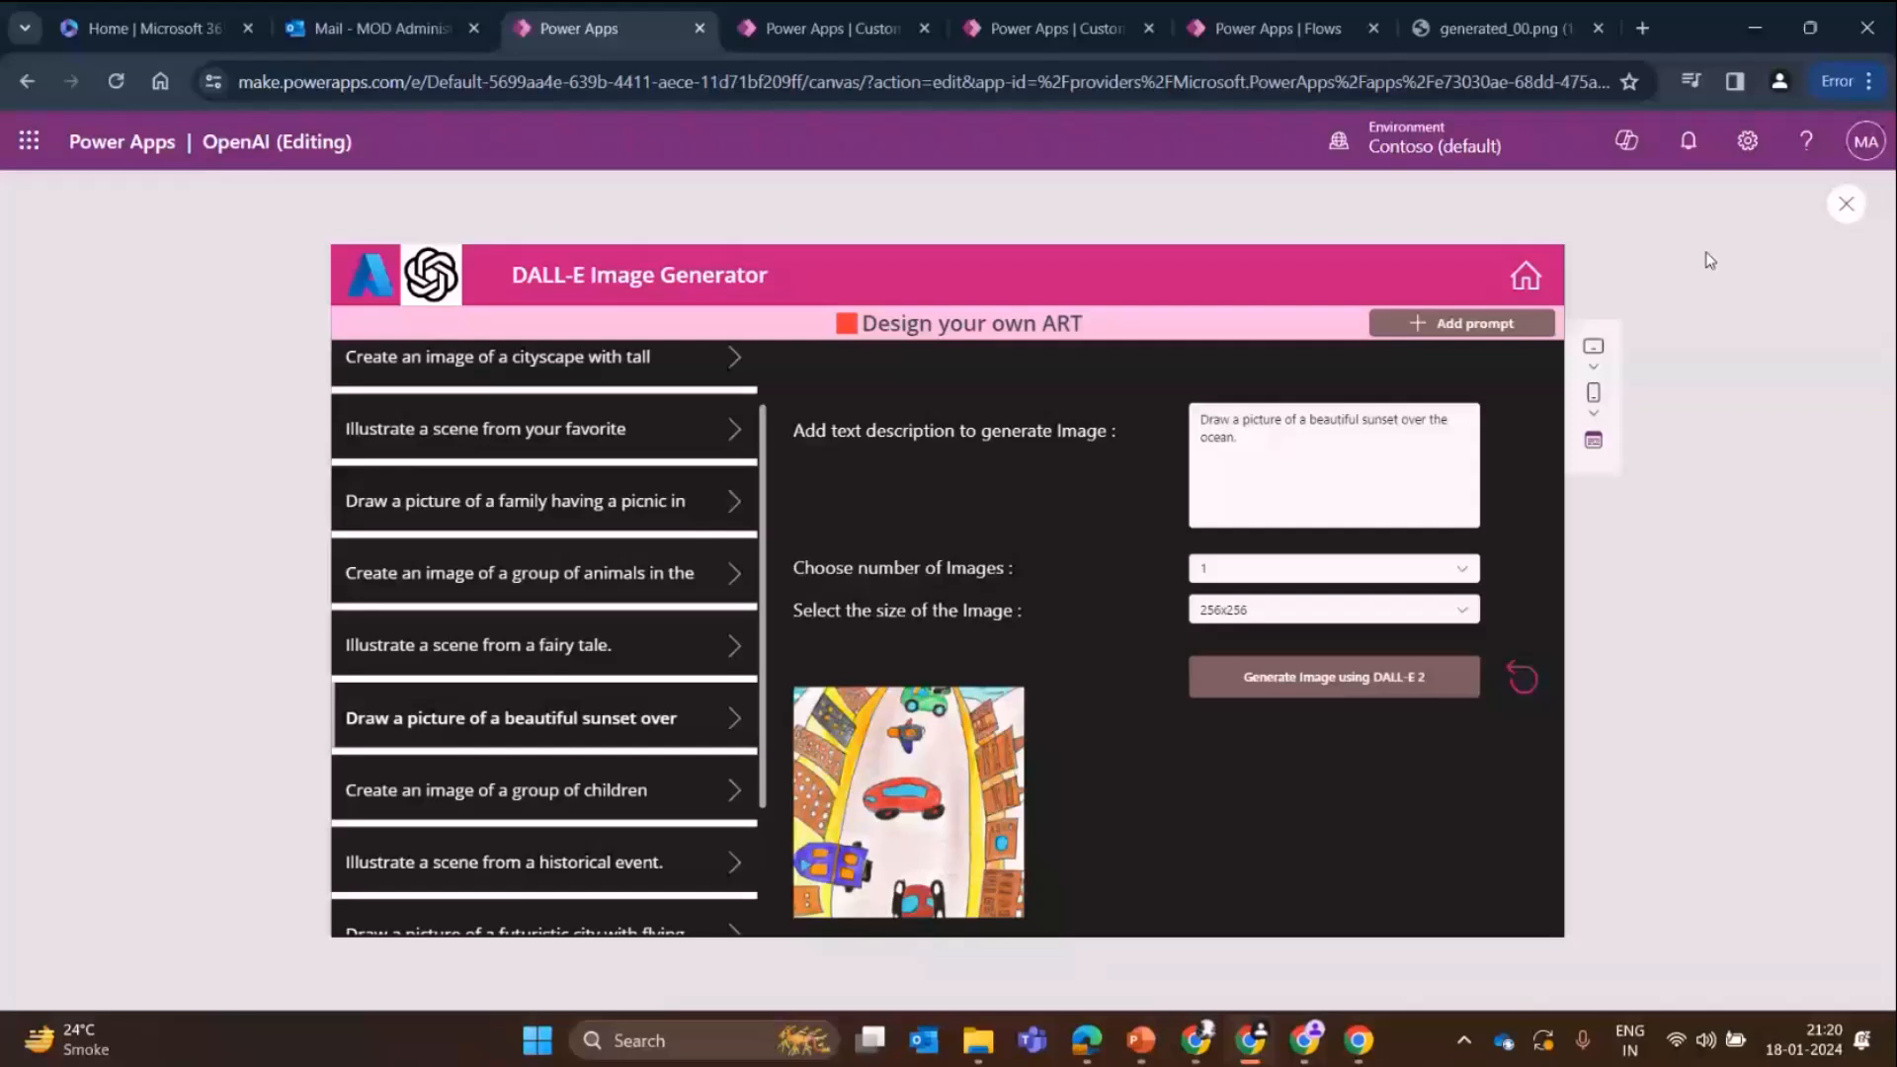
key(Escape)
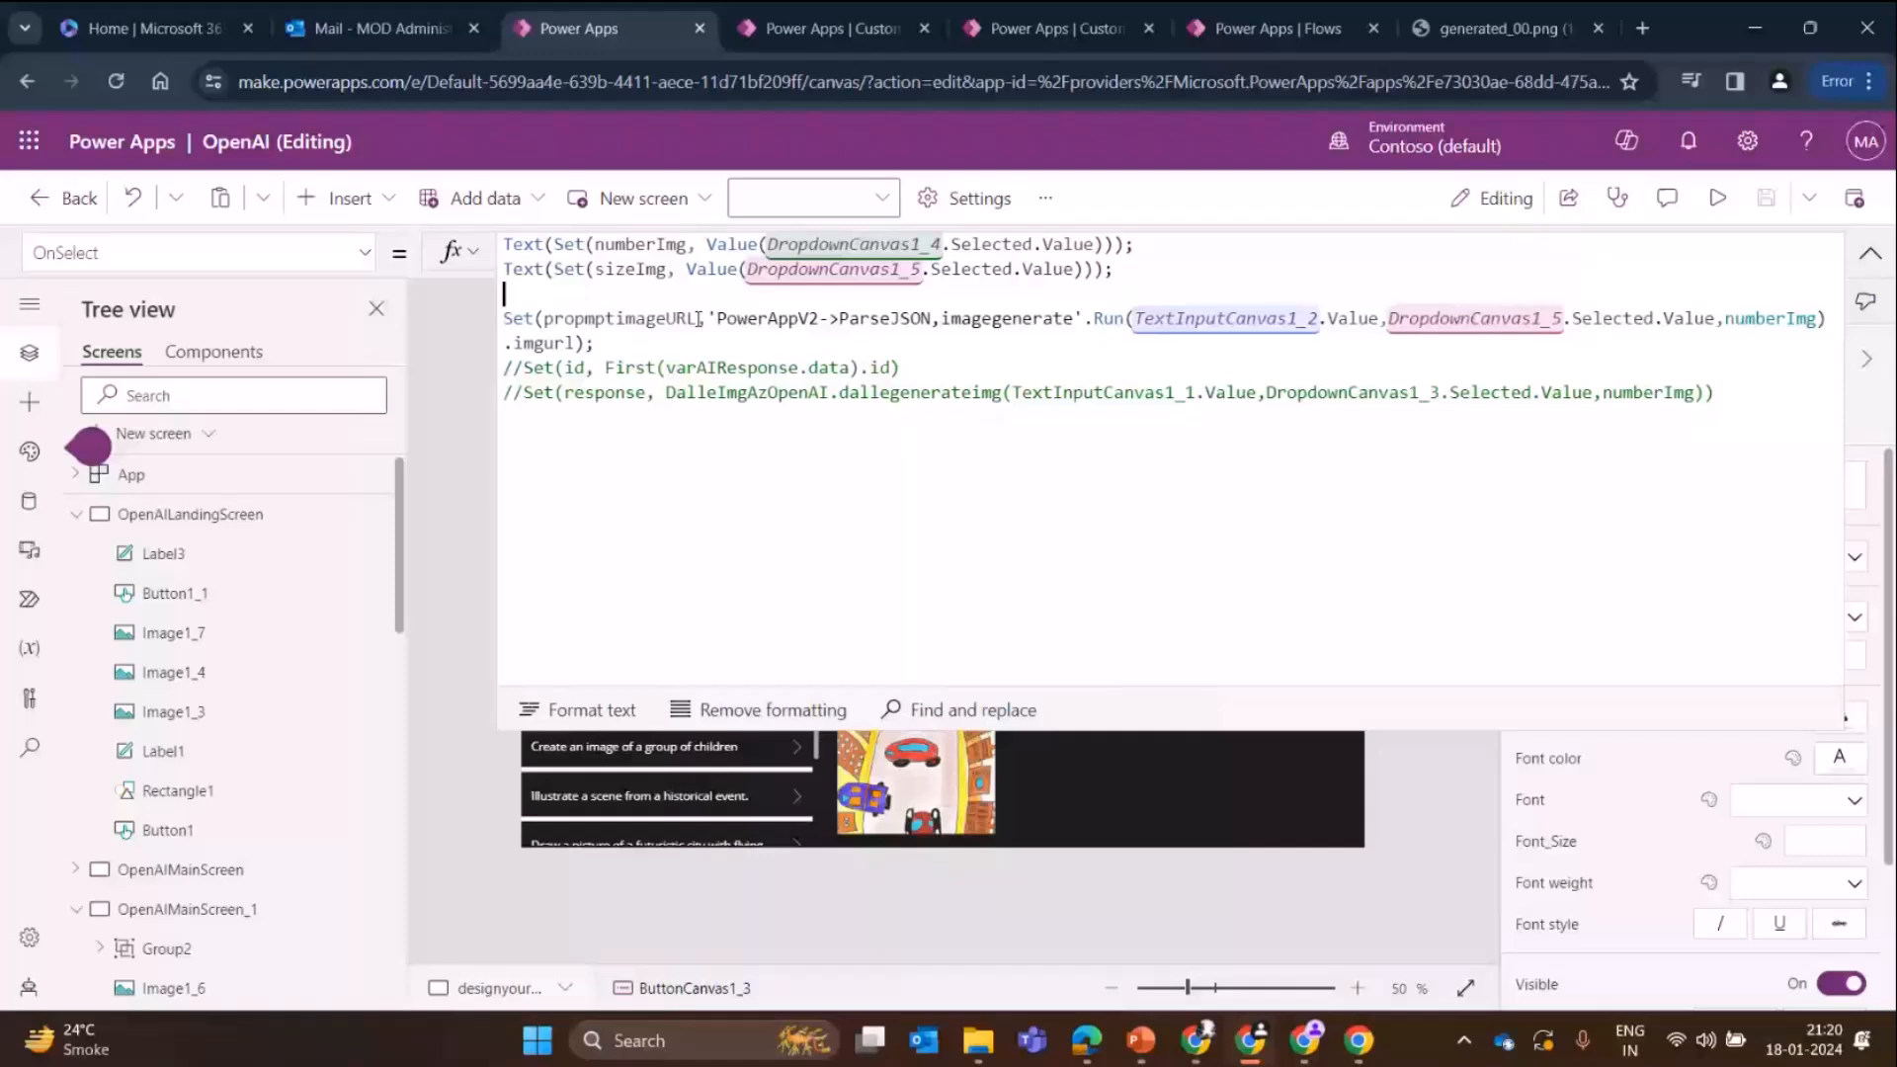
- Examine imagegenerate and propmptimageURL in the generate button's OnSelect formula, and propmptimageURL in the picture's Image formula
double_click(1007, 318)
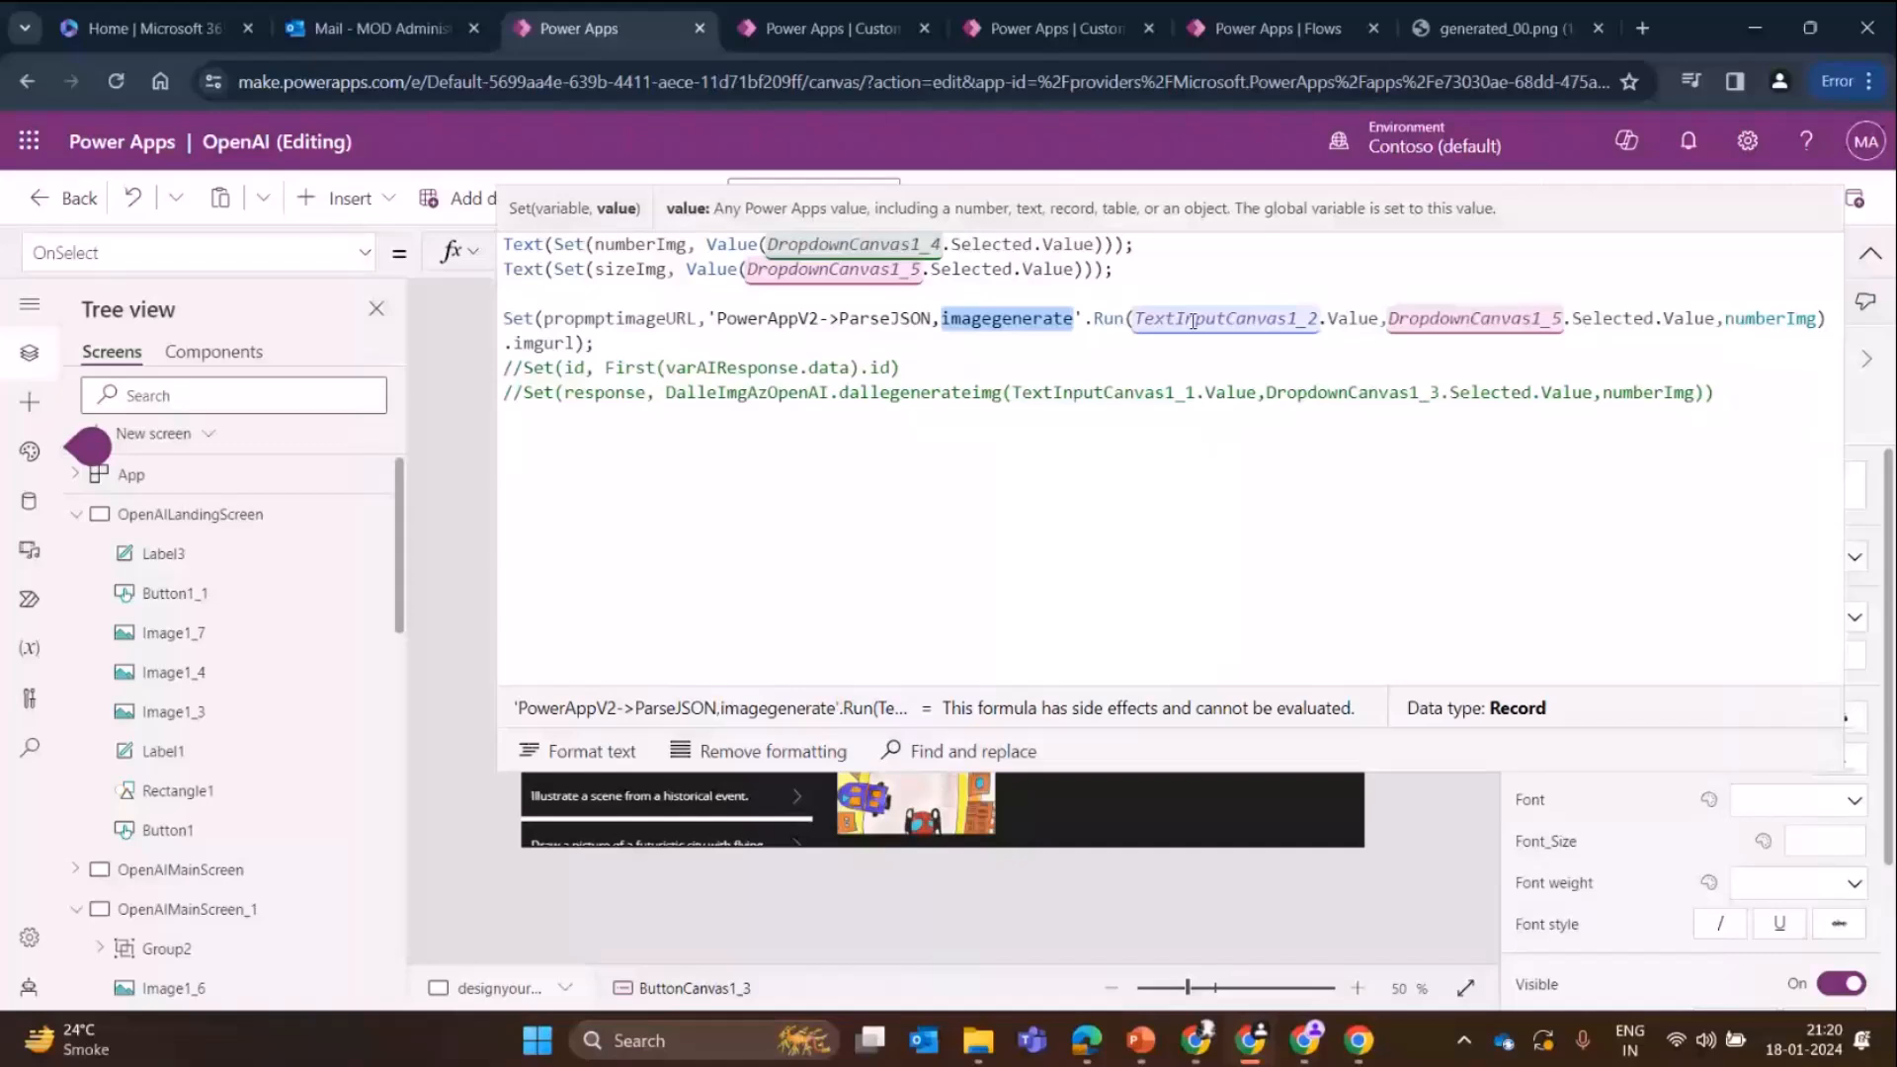
double_click(635, 317)
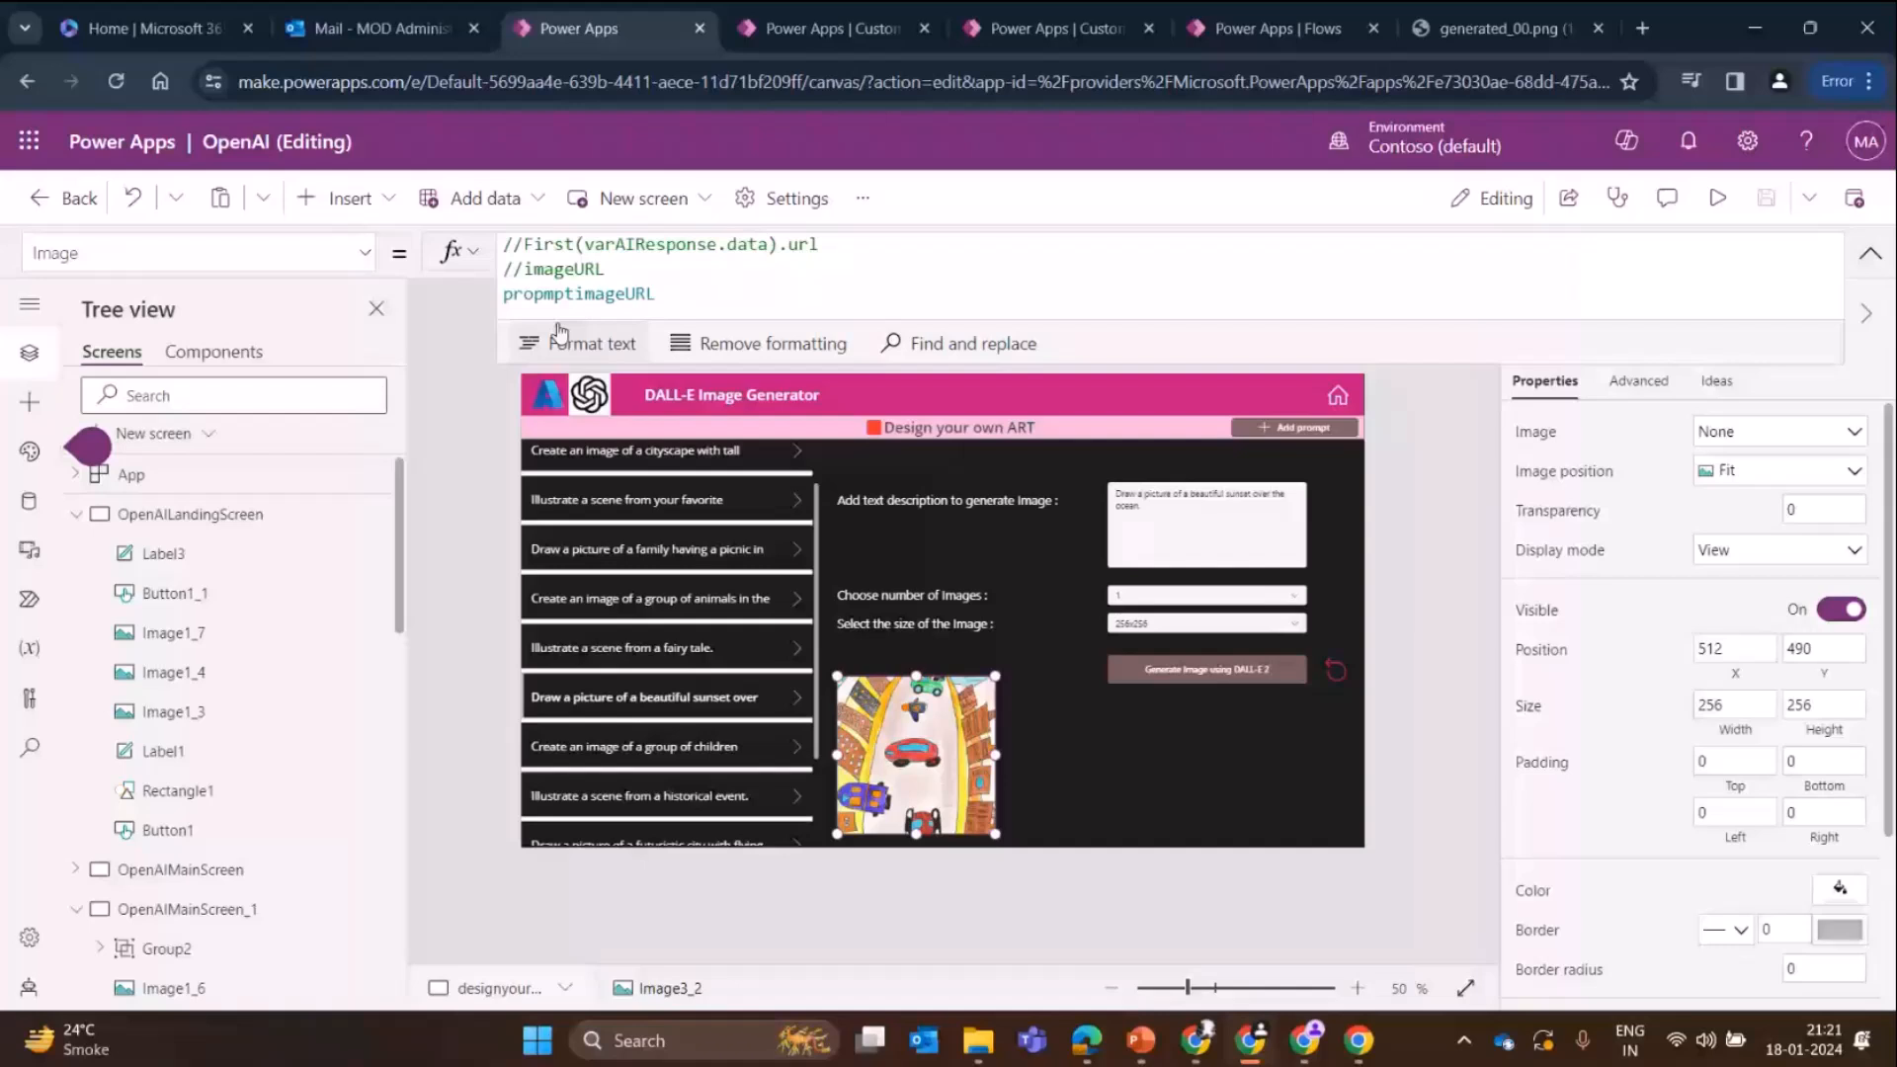
double_click(565, 295)
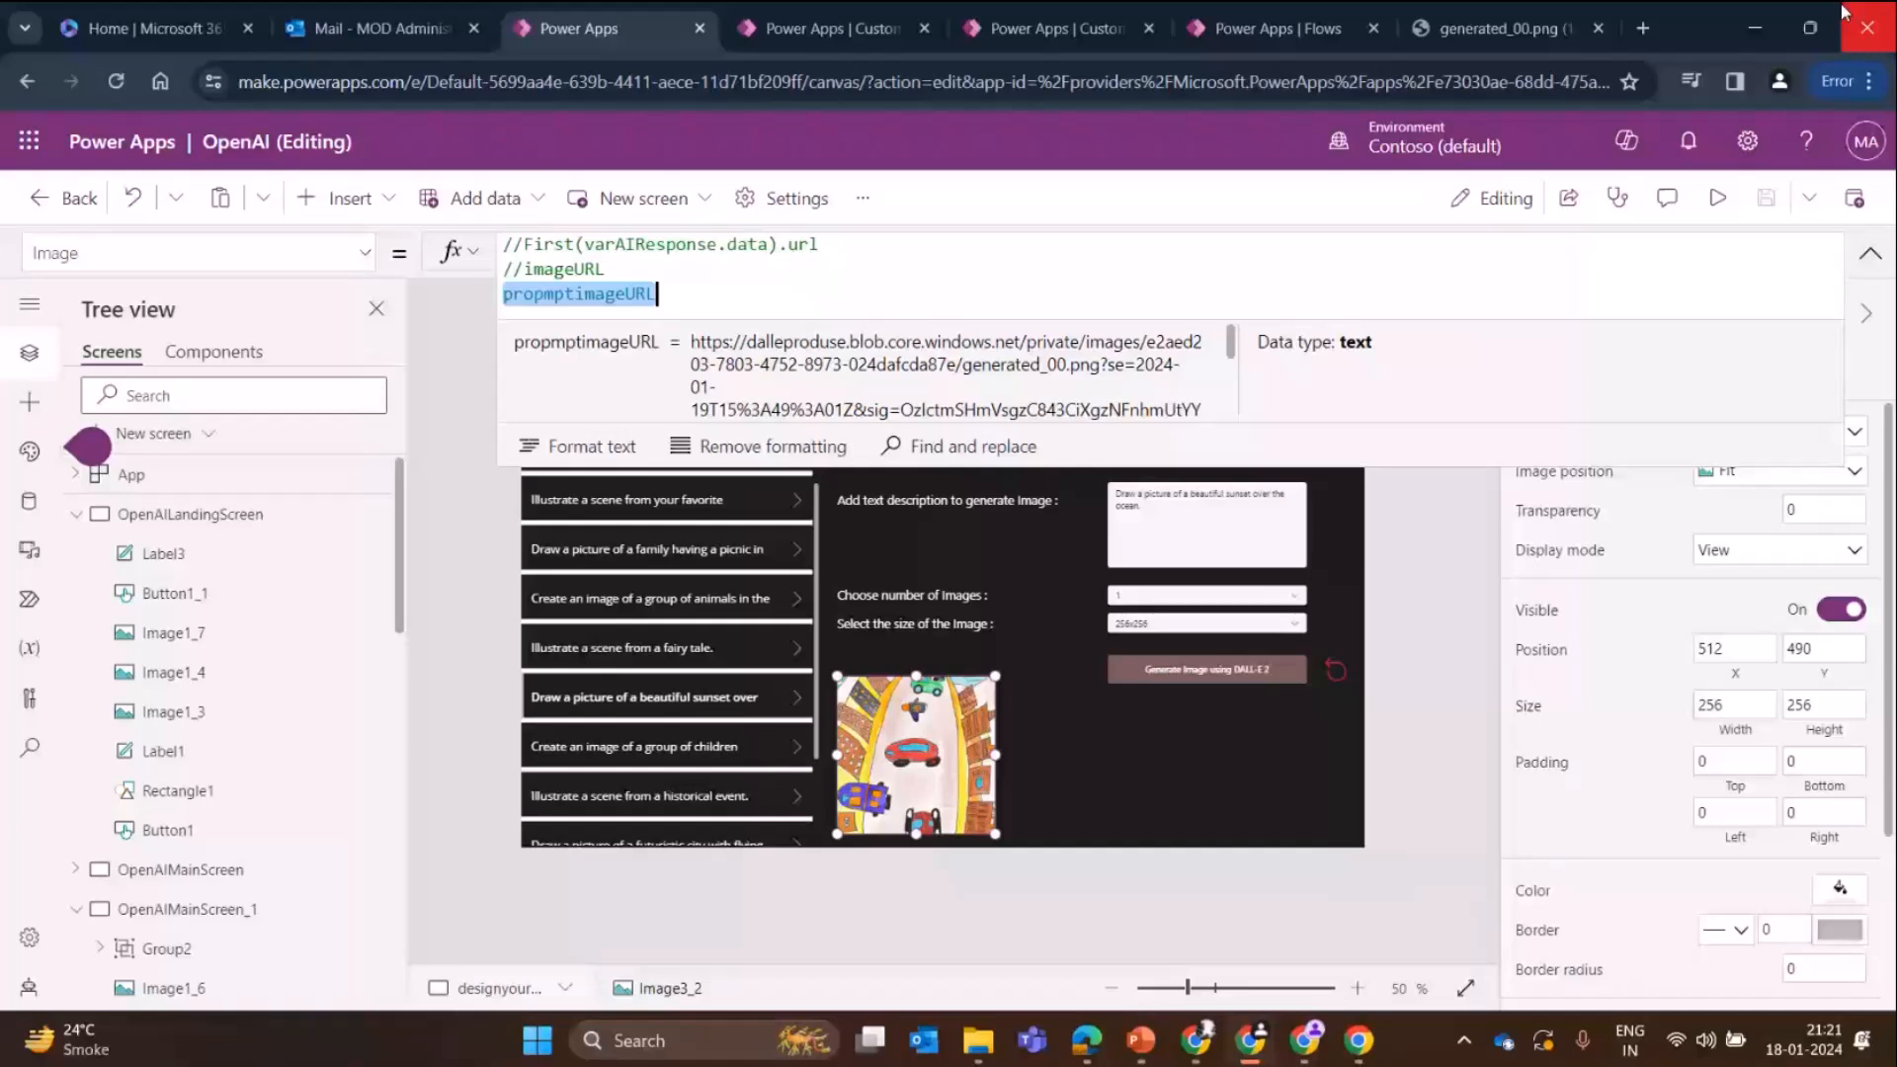
- Switch to the CommunityCall_OpenAIDalle presentation in PowerPoint and start the slide show from the current Image Generation REST API Endpoint slide
click(1868, 255)
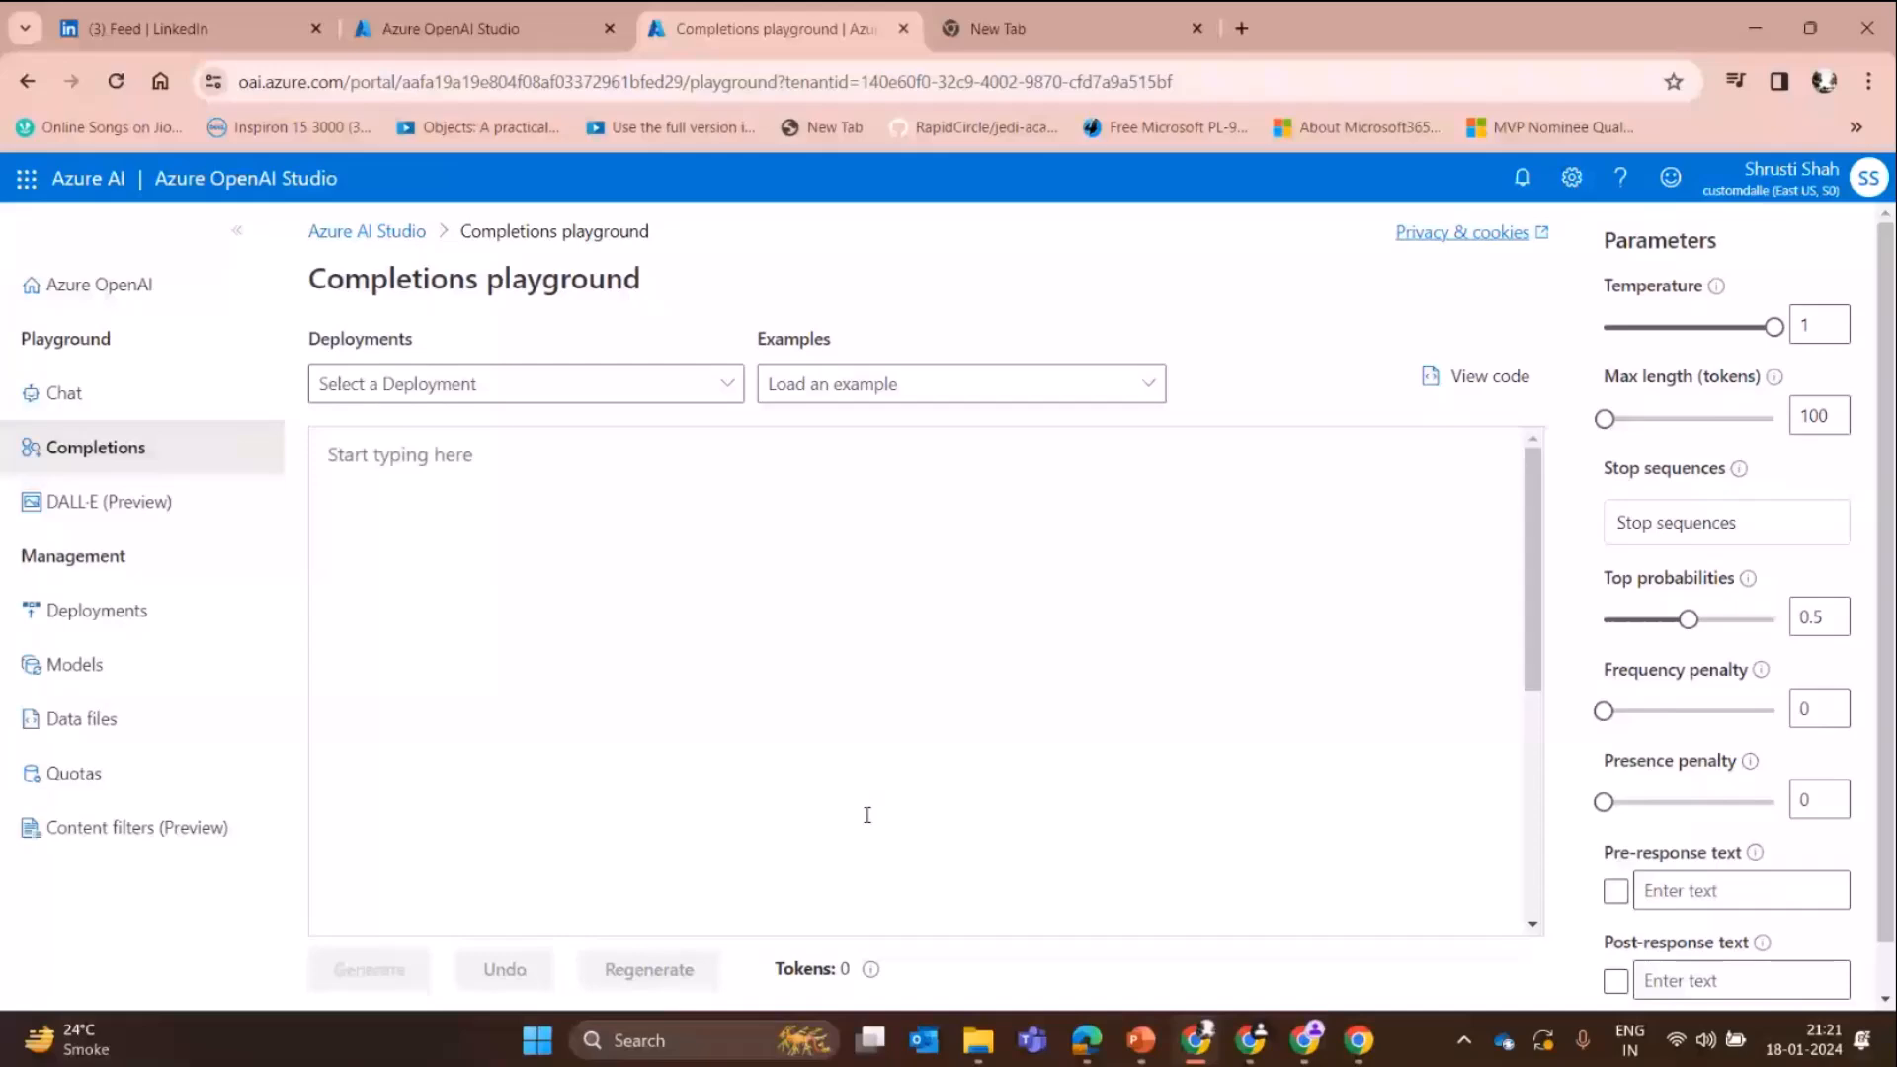
key(alt+Tab)
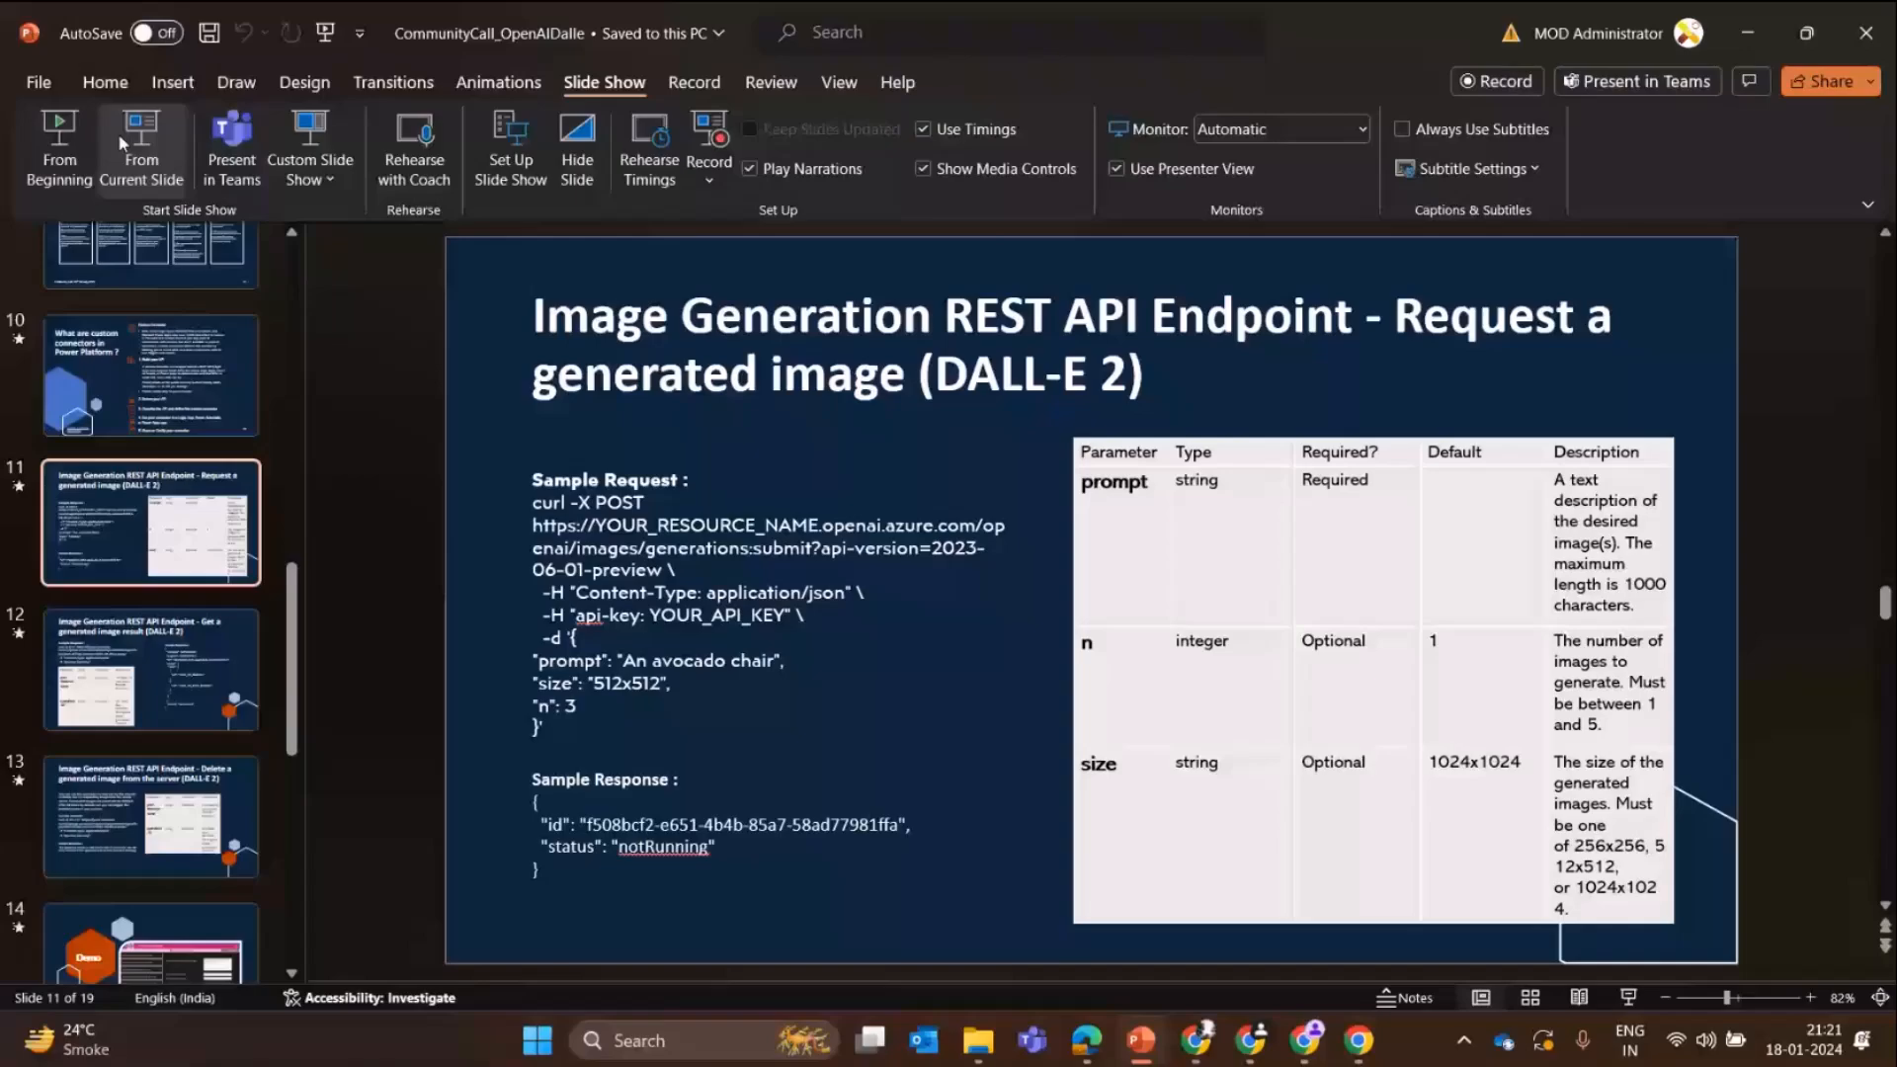
click(120, 144)
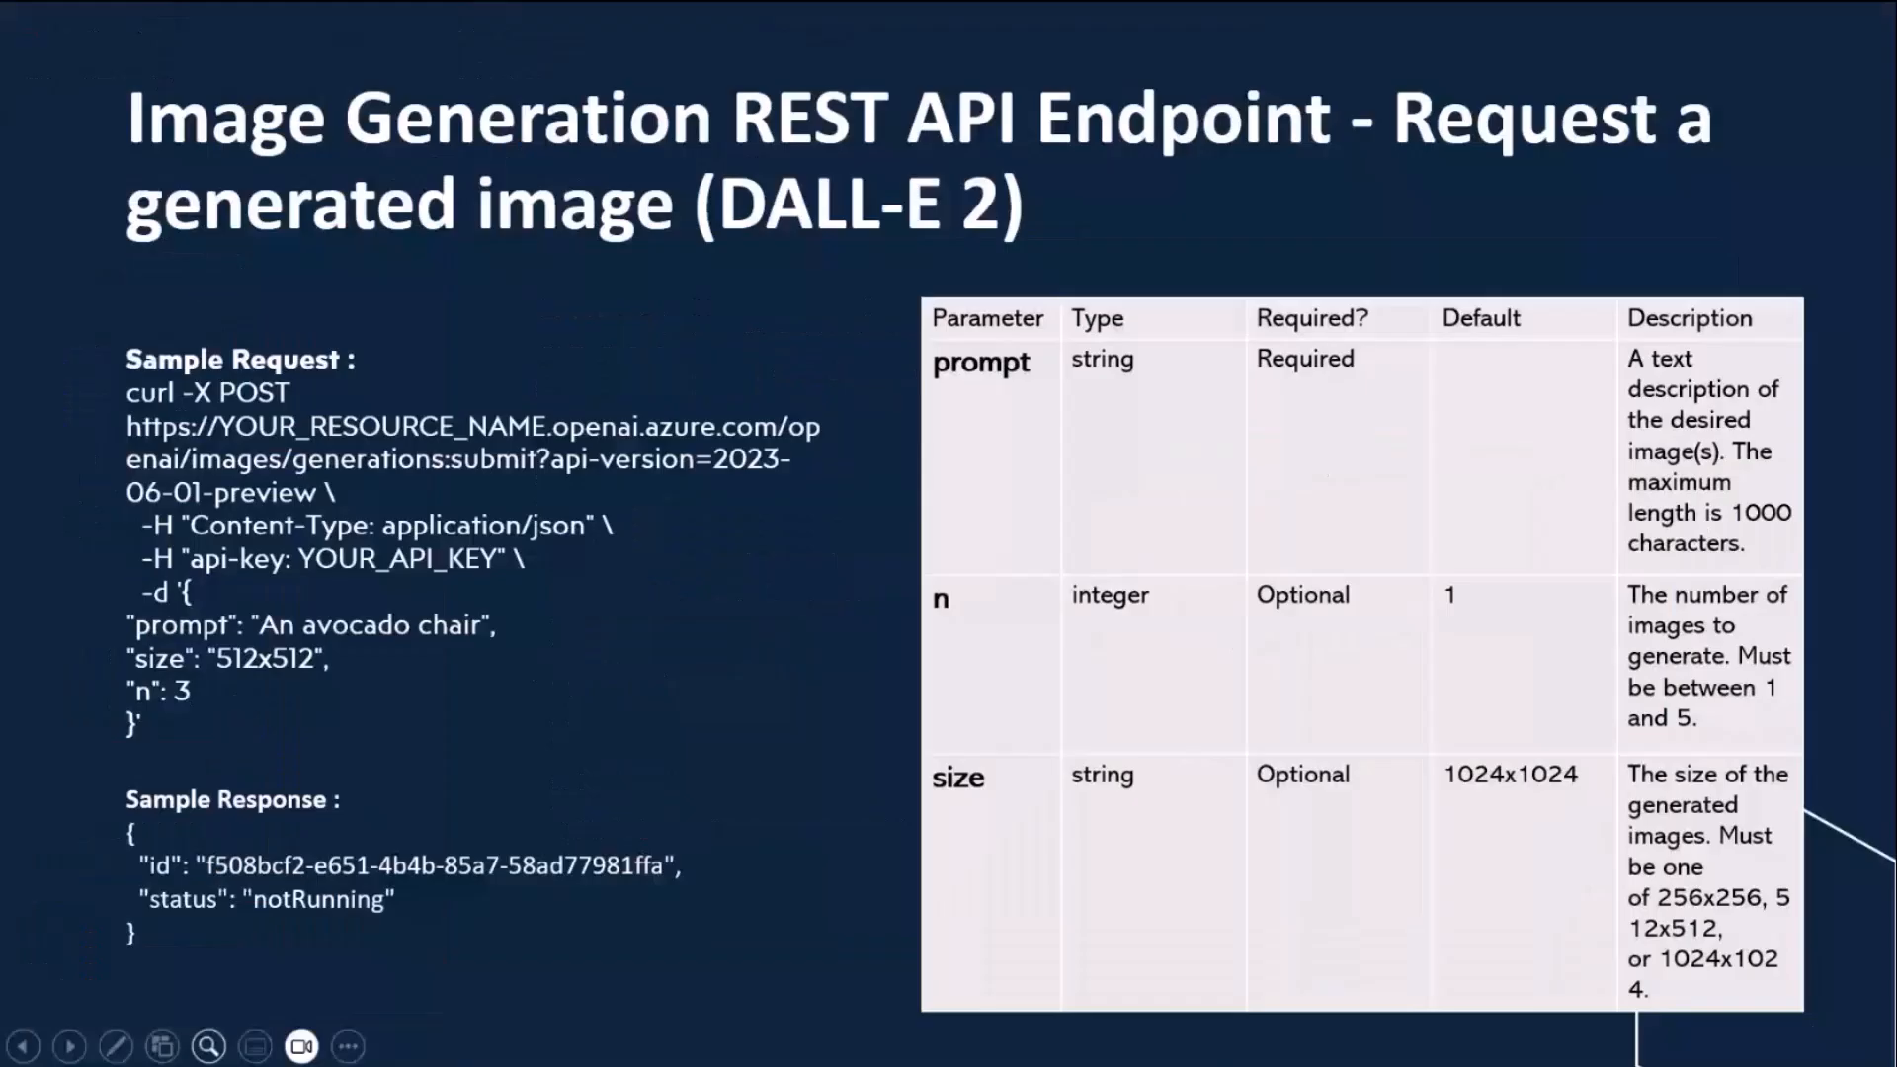